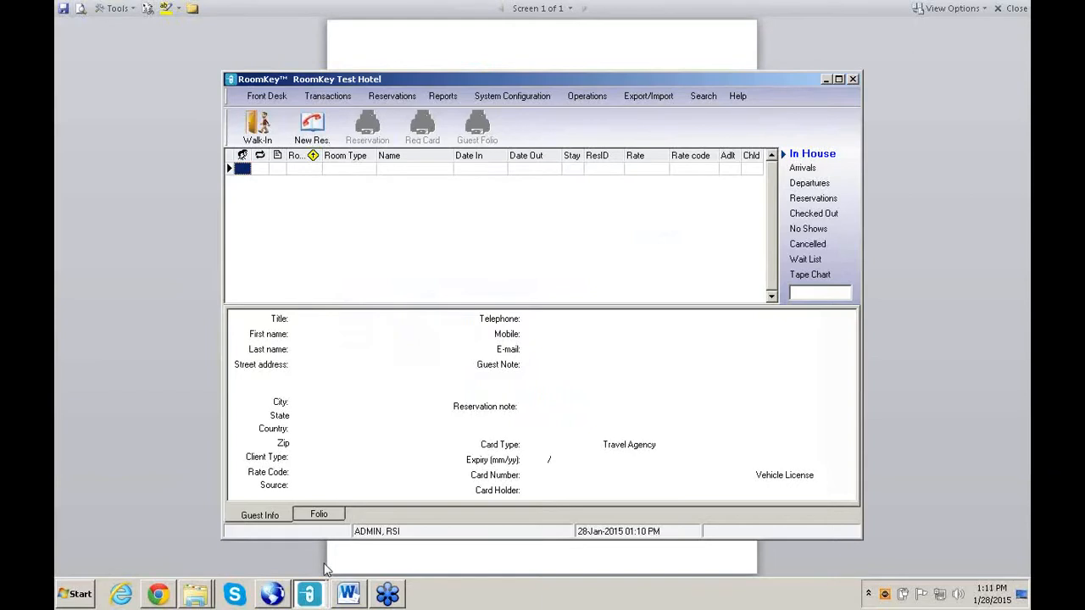
# Step: Start a new rate in the Rate Wizard and assign it the Standard rate category
pyautogui.click(513, 95)
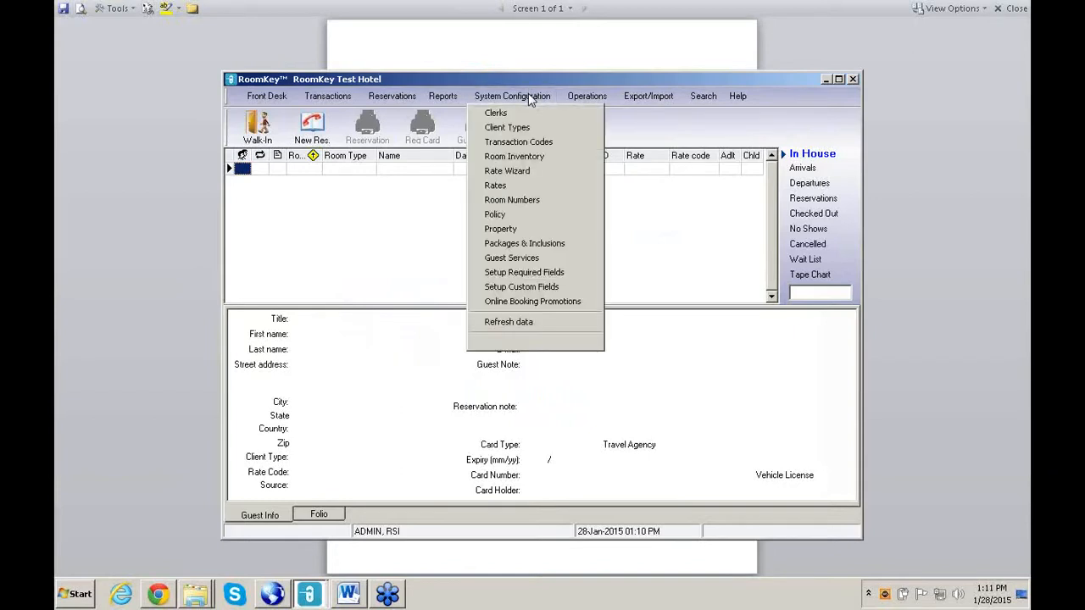
pyautogui.click(520, 173)
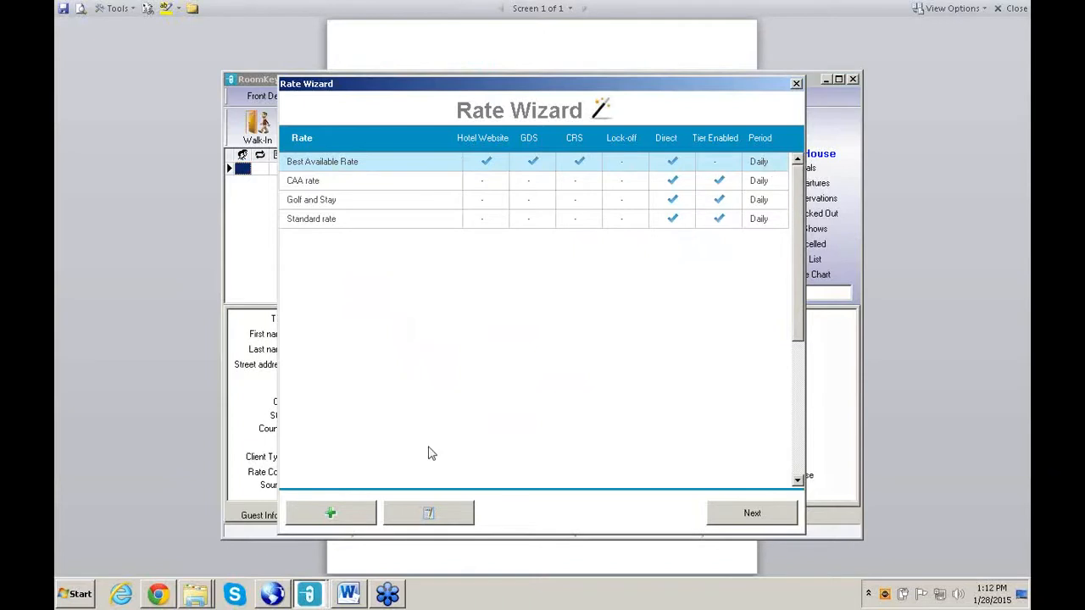
pyautogui.click(332, 513)
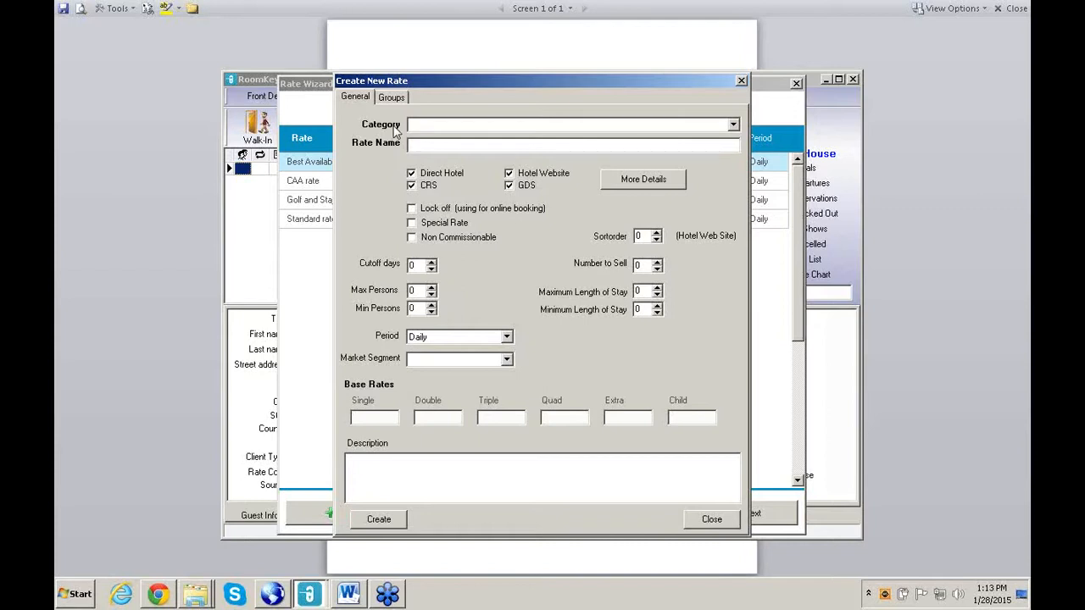
pyautogui.click(733, 125)
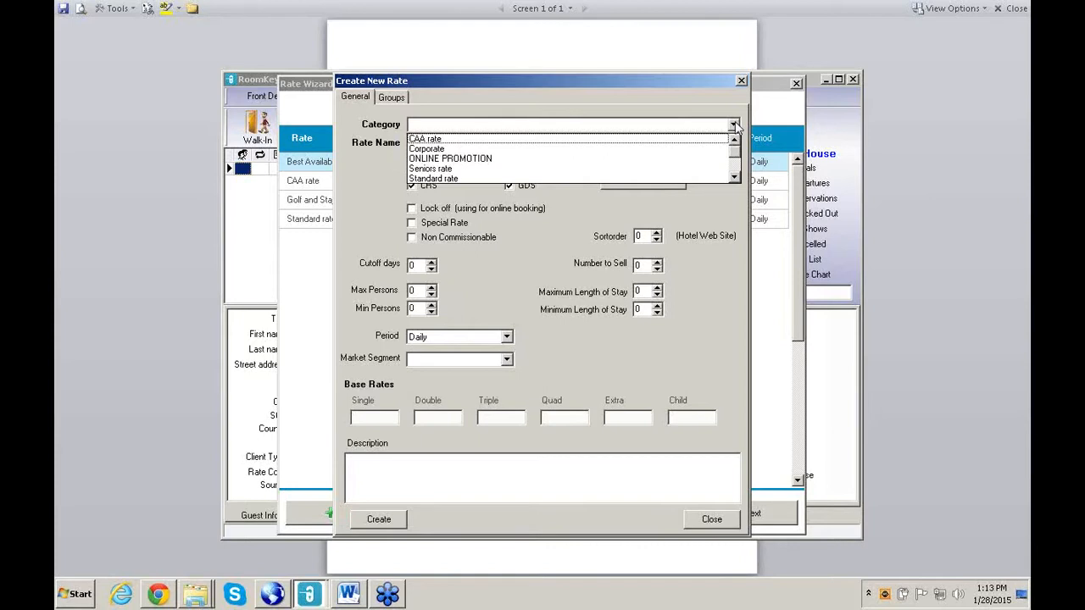
pyautogui.click(734, 177)
pyautogui.click(734, 142)
pyautogui.click(436, 179)
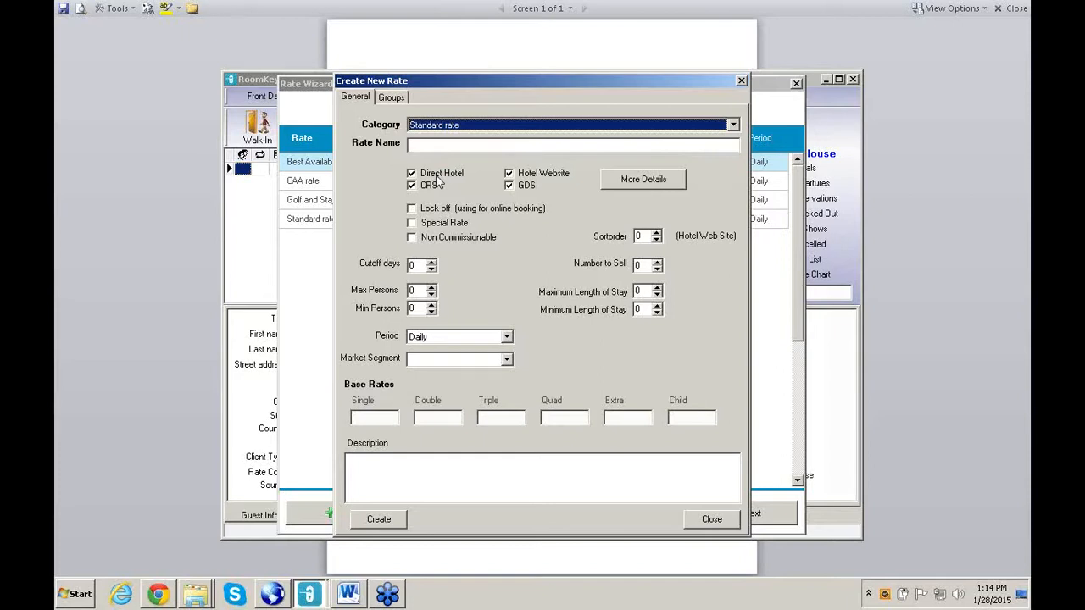
# Step: Name the rate "Vantage Rate" and deactivate its Hotel Website and CRS channels
pyautogui.click(435, 145)
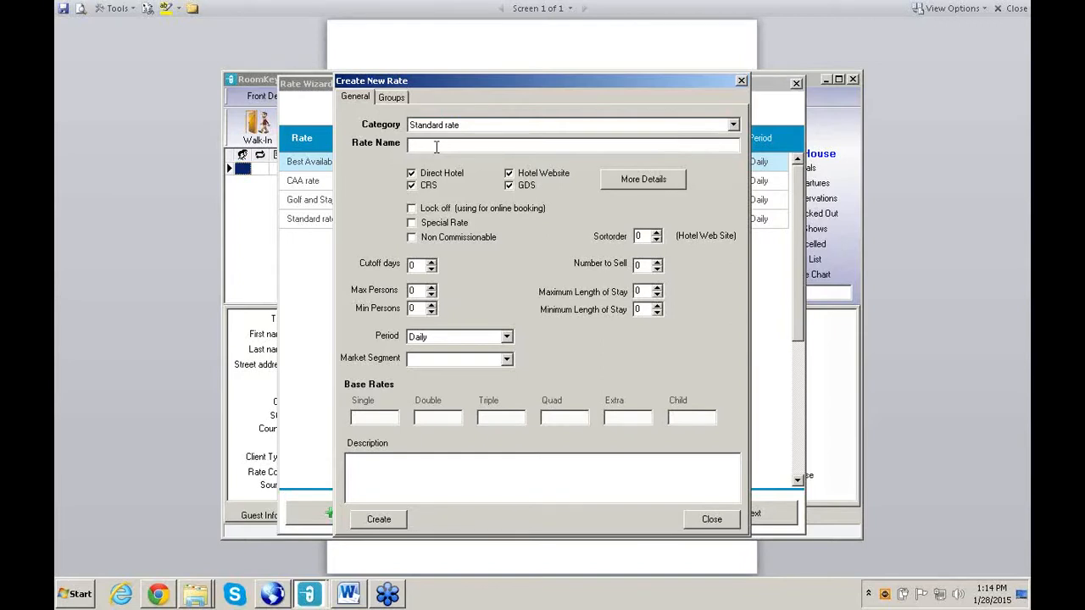
pyautogui.write('Vanyag')
pyautogui.press('BackSpace')
pyautogui.press('BackSpace')
pyautogui.press('BackSpace')
pyautogui.write('tage Rate')
pyautogui.click(510, 174)
pyautogui.click(416, 186)
# Step: Adjust channel activation by room type for DBsuite and NSS, apply it, and deactivate CRS and Hotel Website for the whole rate again
pyautogui.click(656, 185)
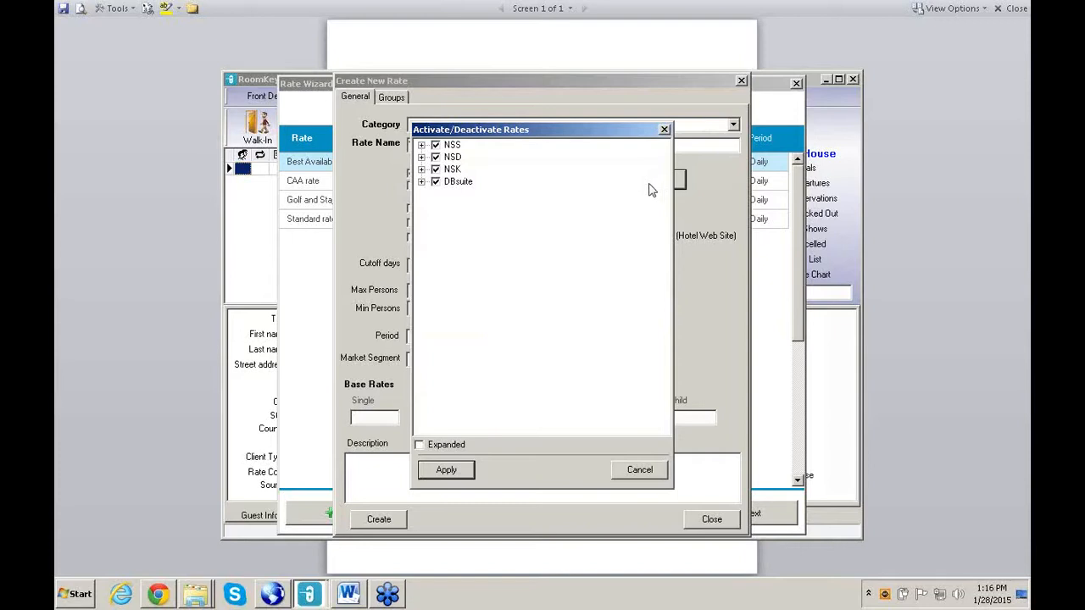
pyautogui.click(436, 182)
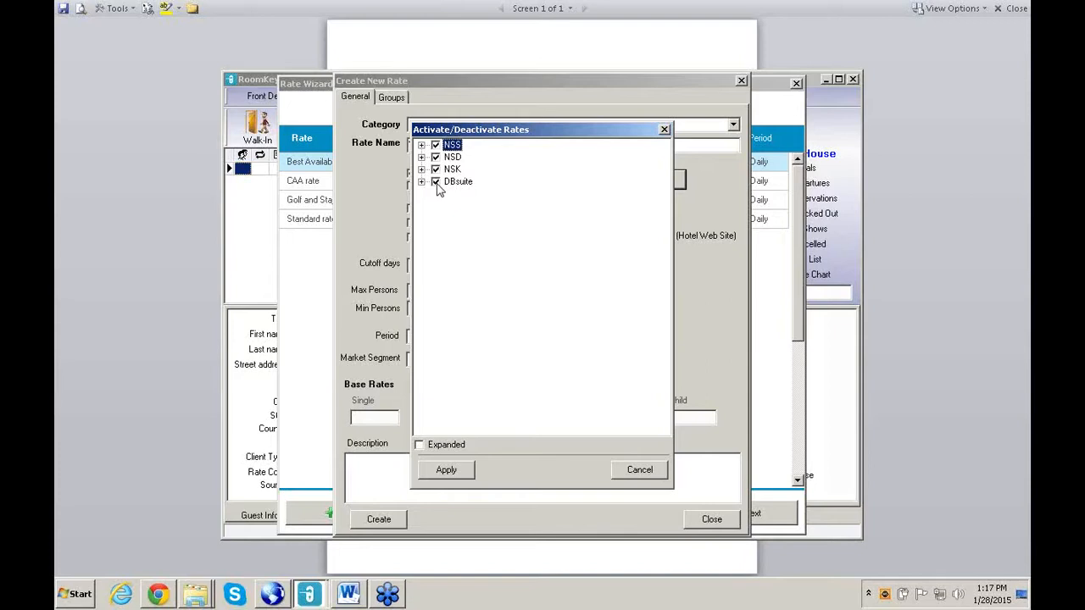
pyautogui.click(422, 146)
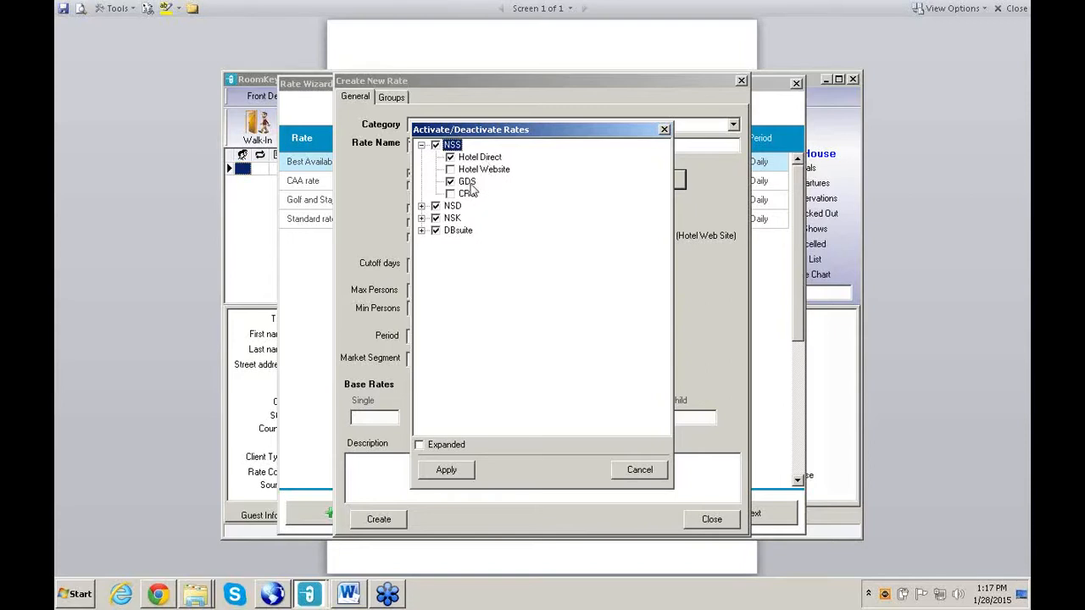
pyautogui.click(451, 184)
pyautogui.click(446, 470)
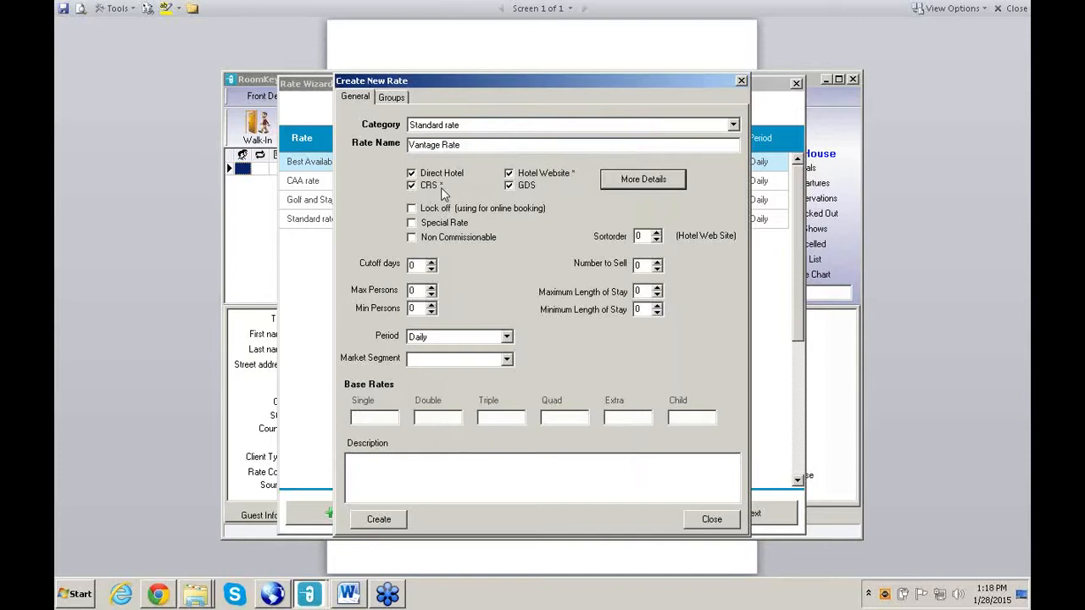
pyautogui.click(414, 186)
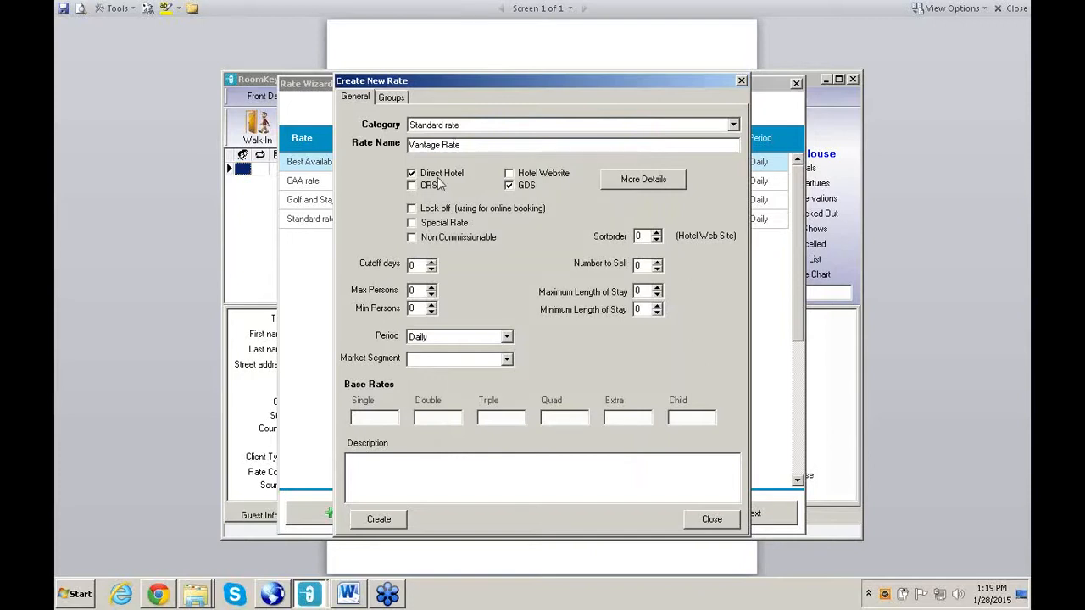
# Step: Set Min Persons to 1 and Minimum Length of Stay to 1, with Daily as the rate period
pyautogui.click(411, 237)
pyautogui.click(431, 306)
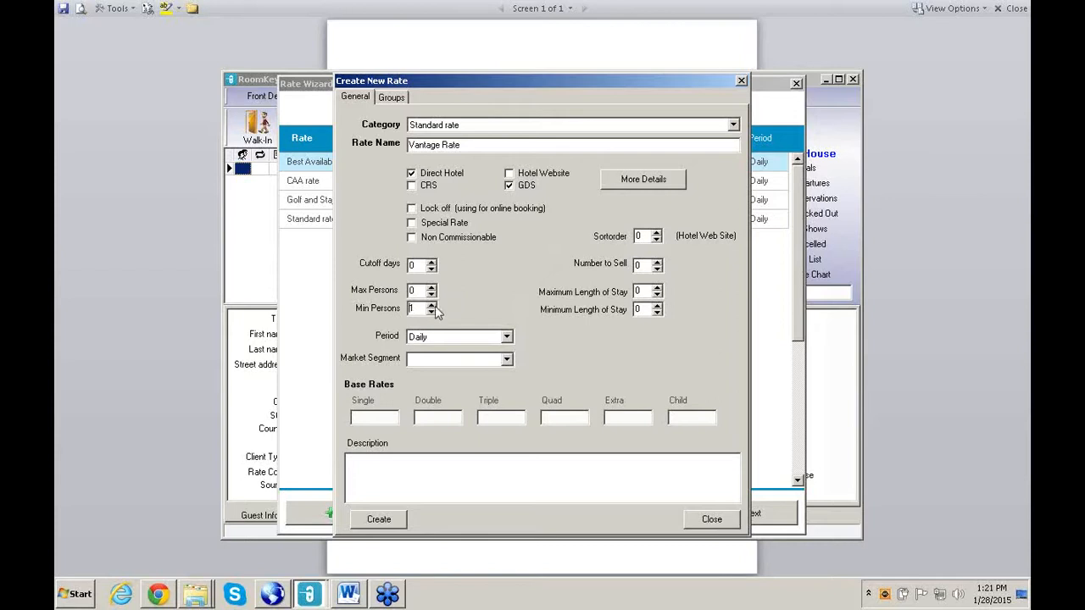
pyautogui.click(659, 307)
pyautogui.click(506, 337)
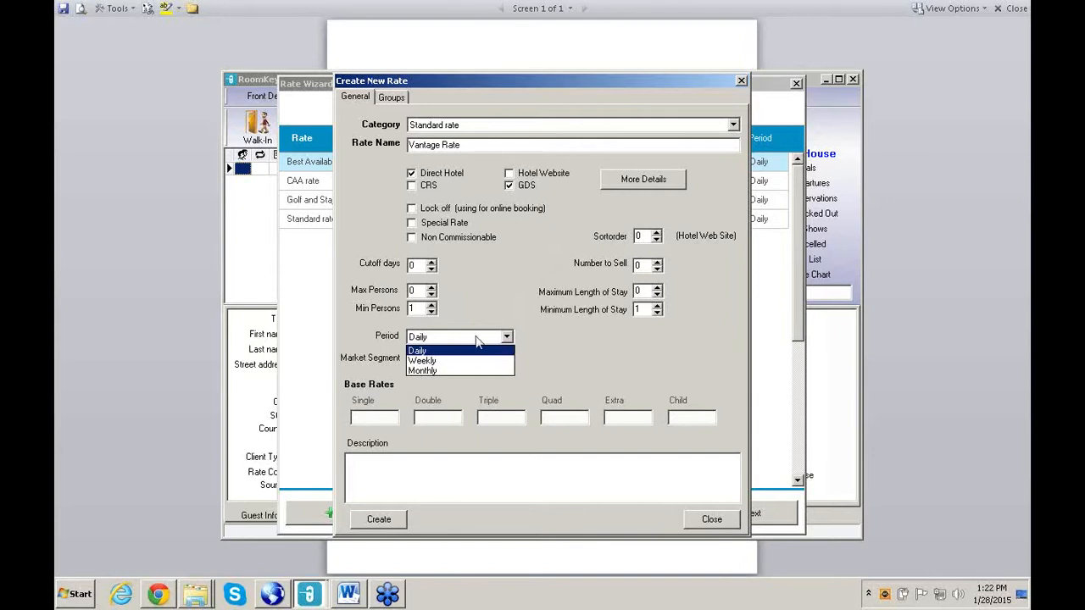
pyautogui.click(477, 342)
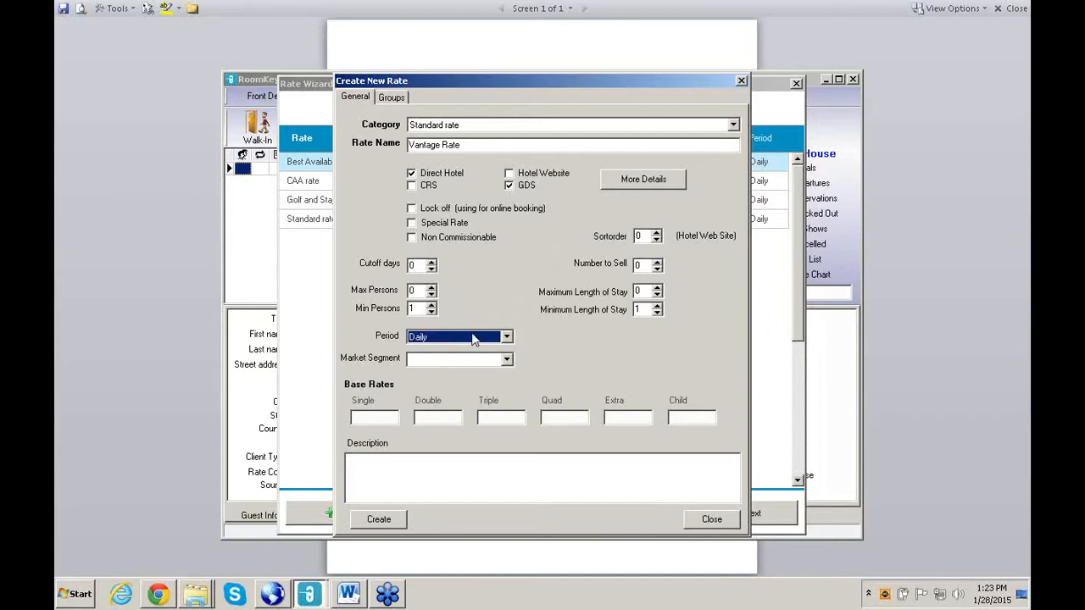
# Step: Set the new rate's Maximum Length of Stay to 30
pyautogui.click(658, 289)
pyautogui.click(658, 288)
pyautogui.click(658, 288)
pyautogui.click(658, 288)
pyautogui.click(658, 288)
pyautogui.click(658, 289)
pyautogui.click(658, 289)
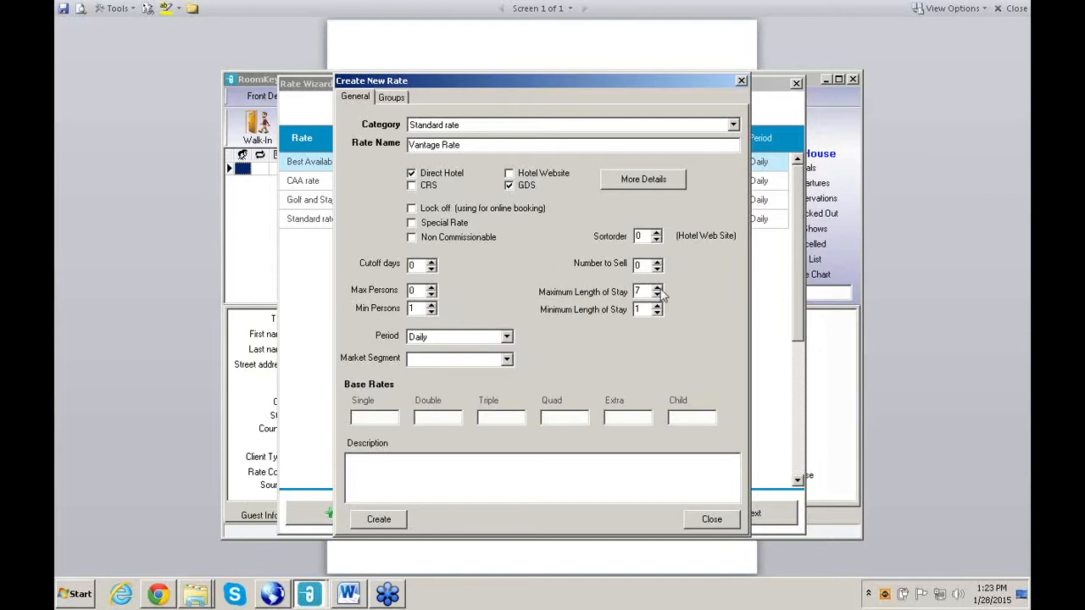
pyautogui.click(636, 292)
pyautogui.write('30')
pyautogui.press('Delete')
# Step: Enter Leisure as the new rate's market segment
pyautogui.click(506, 361)
pyautogui.write('L')
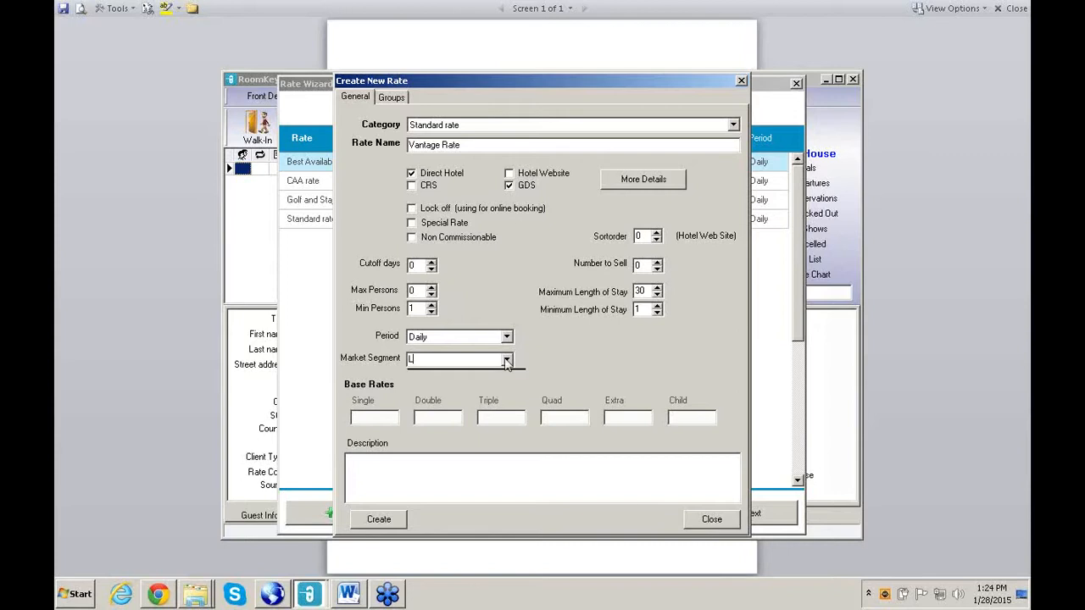
pyautogui.write('eisure')
pyautogui.press('Tab')
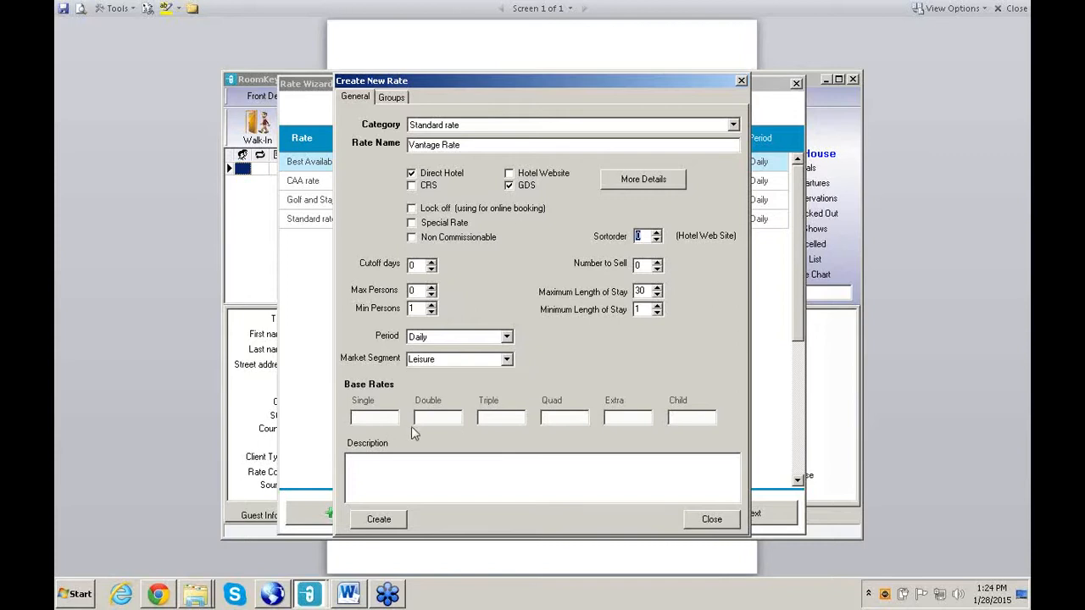
# Step: Enter the description "Includes Breakfast and free parking" and create the rate
pyautogui.click(414, 464)
pyautogui.write('Includes Breakfastand')
pyautogui.press('BackSpace')
pyautogui.press('BackSpace')
pyautogui.press('BackSpace')
pyautogui.press('BackSpace')
pyautogui.write('and free parking')
pyautogui.click(379, 520)
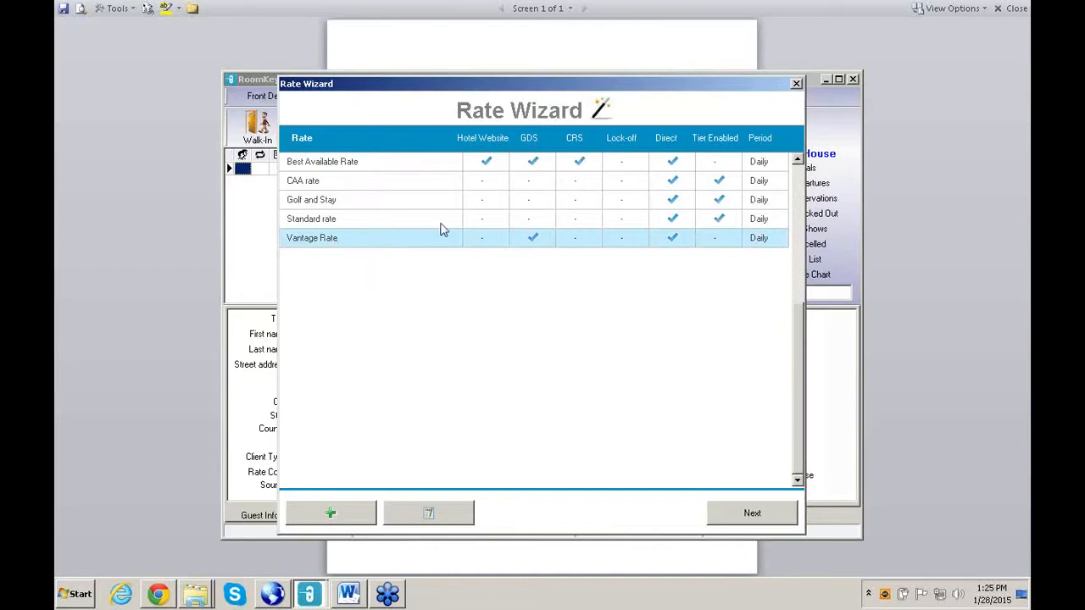
# Step: Reopen Vantage Rate for editing and enable the Independent client type under Hotel Direct
pyautogui.doubleClick(534, 231)
pyautogui.click(442, 516)
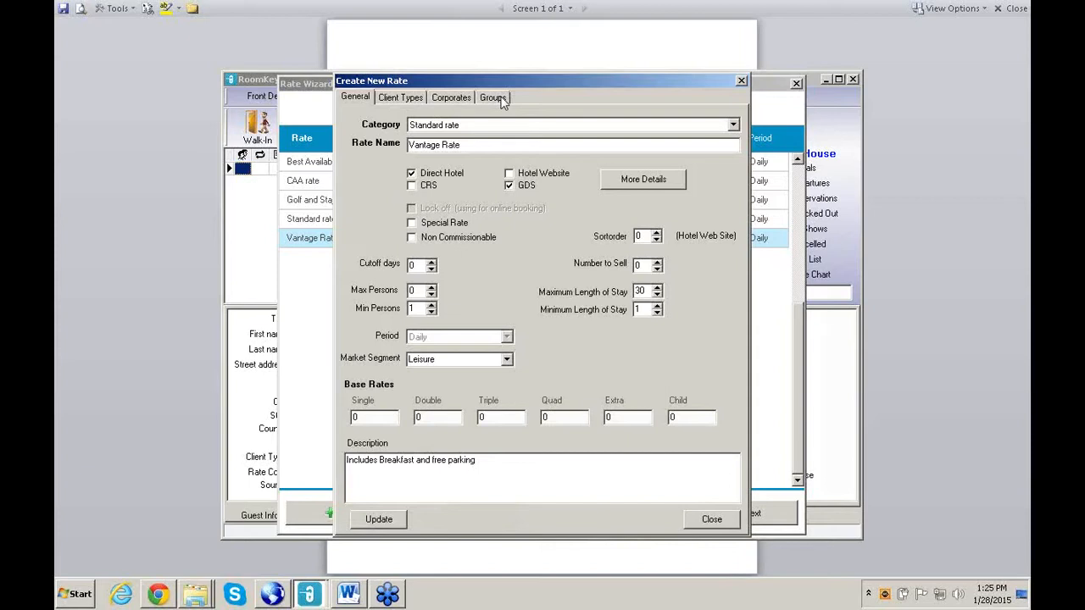
pyautogui.click(396, 98)
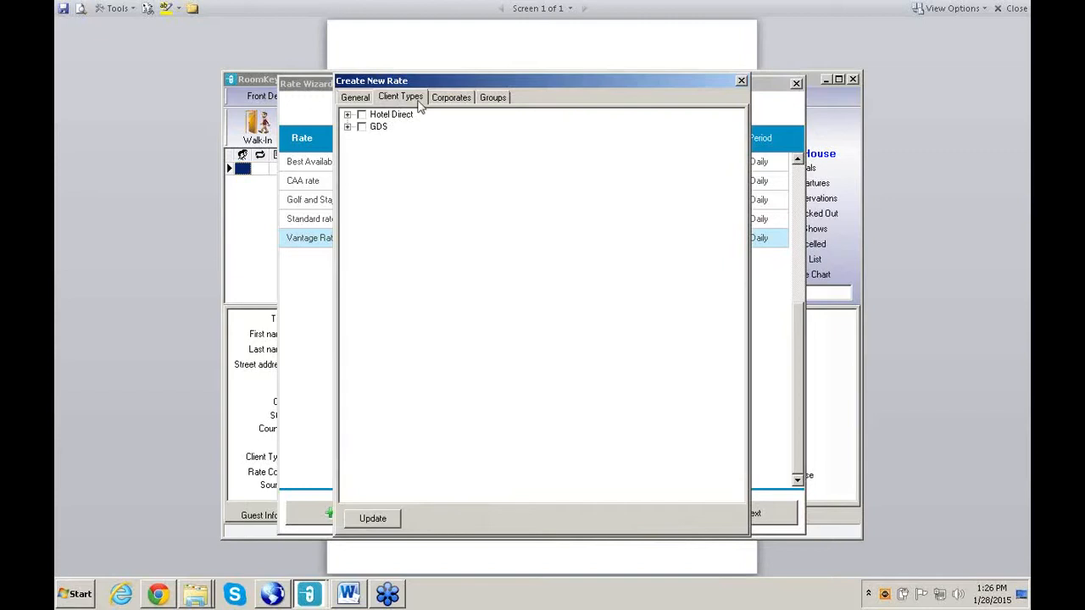
pyautogui.click(348, 116)
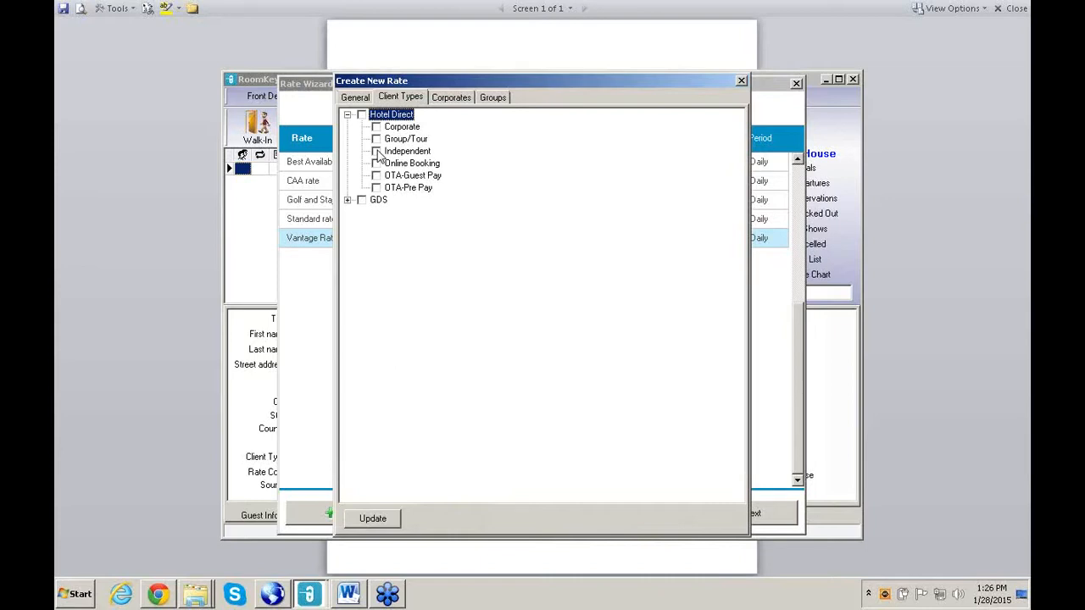
pyautogui.click(377, 152)
# Step: Enable the OTA-Pre Pay client type under GDS and save the client type assignments
pyautogui.click(348, 201)
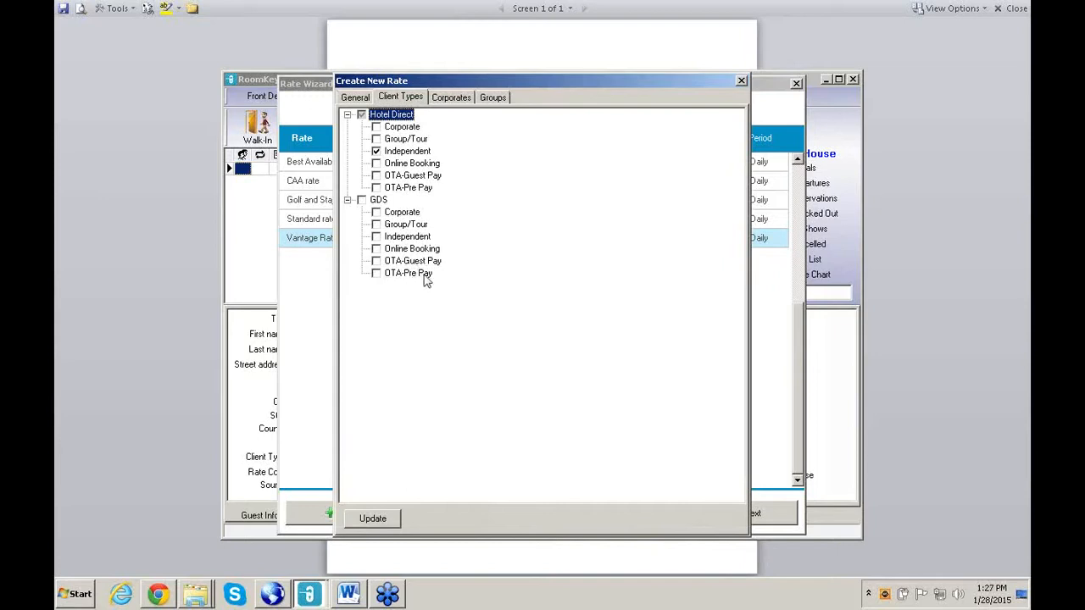
pyautogui.click(376, 262)
pyautogui.click(377, 262)
pyautogui.click(377, 274)
pyautogui.click(373, 519)
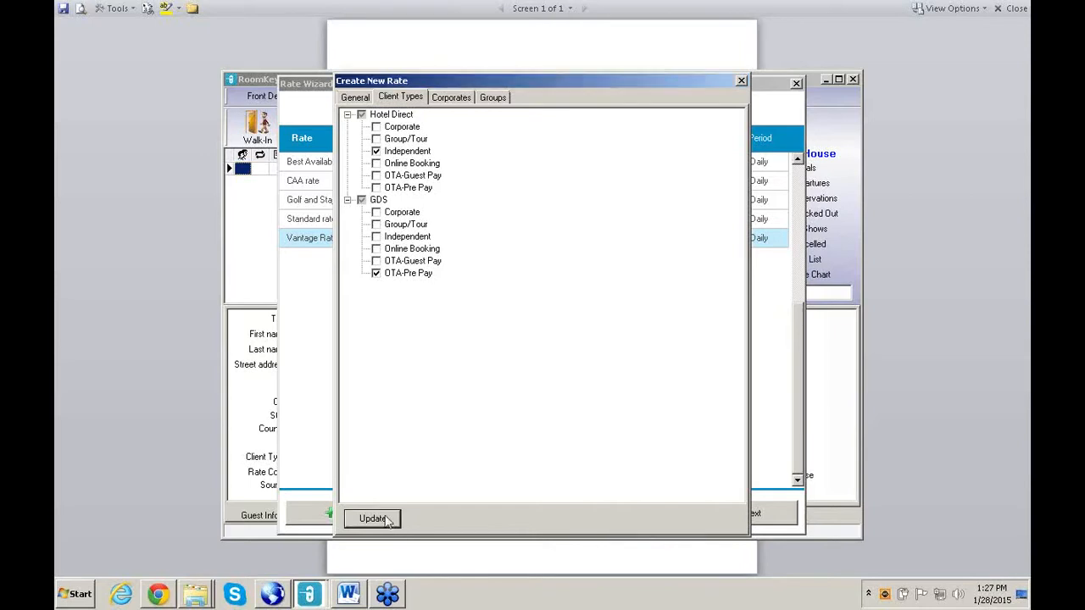
# Step: Review the corporate accounts available under GDS for Vantage Rate and close the rate's details
pyautogui.click(452, 99)
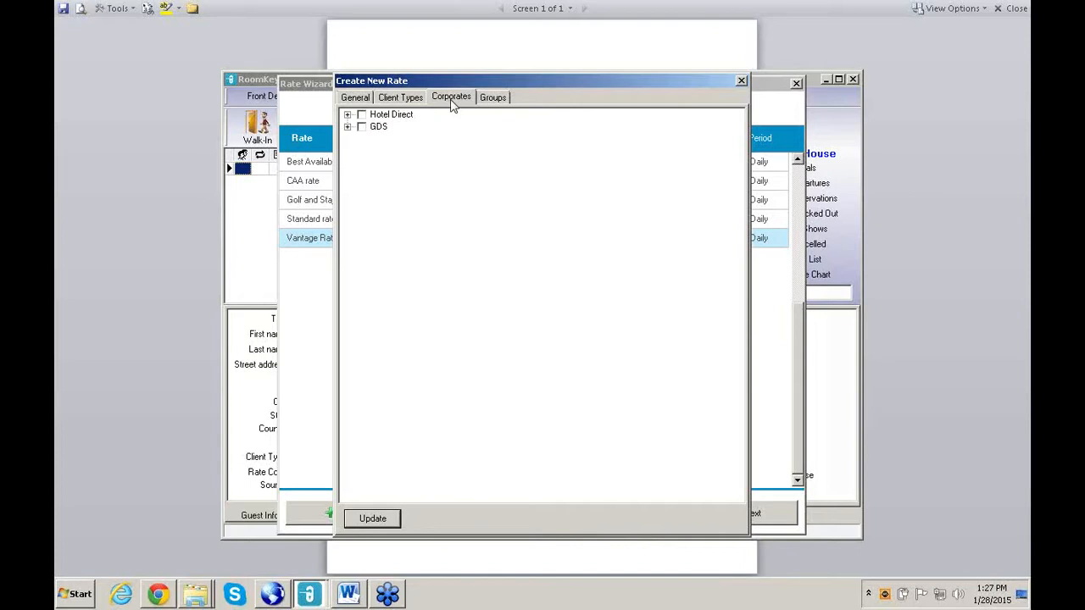
pyautogui.click(347, 128)
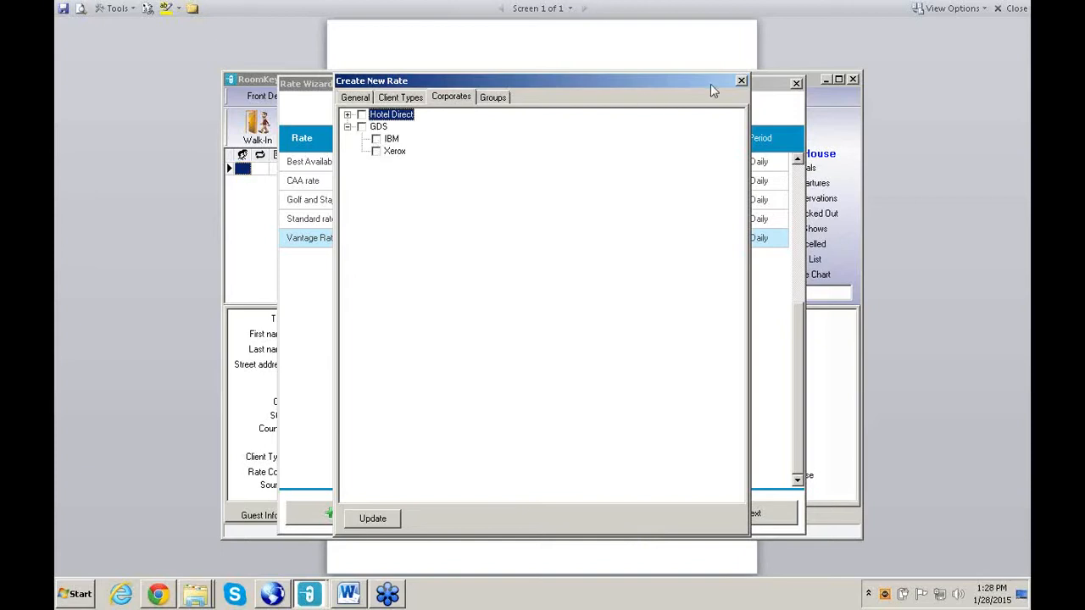
pyautogui.click(741, 81)
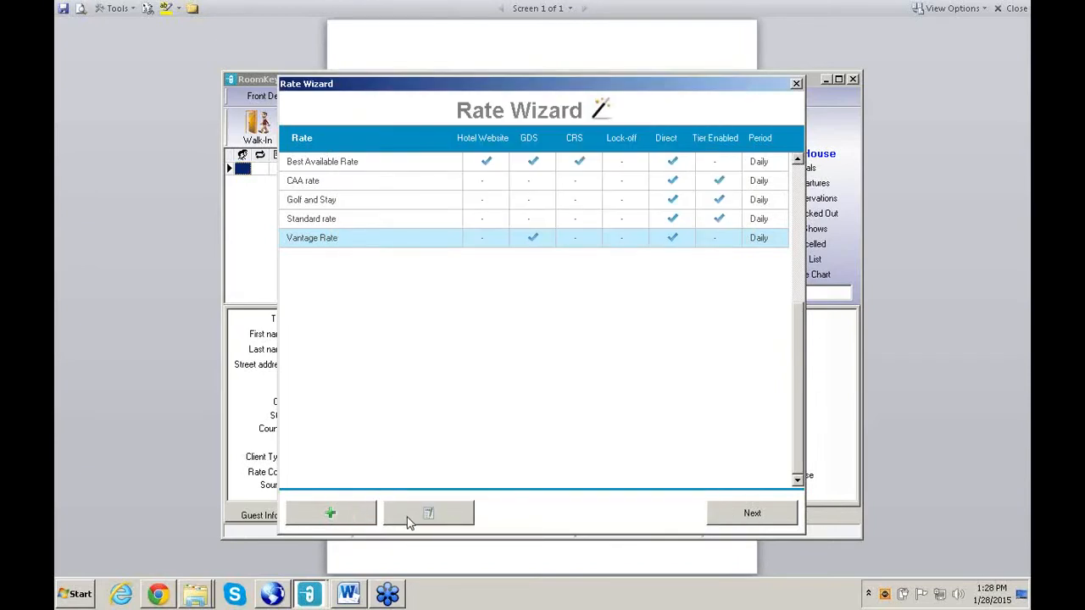
# Step: Unlock the Vantage Rate amount grid and set NSD's single, double, triple and quad amounts to 10
pyautogui.click(751, 515)
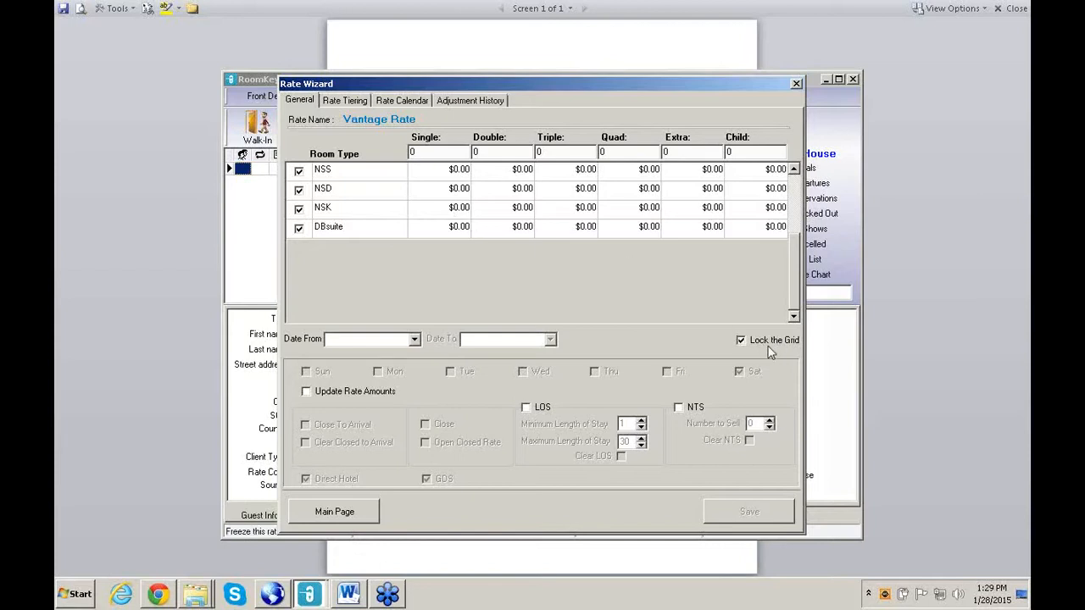
pyautogui.click(740, 341)
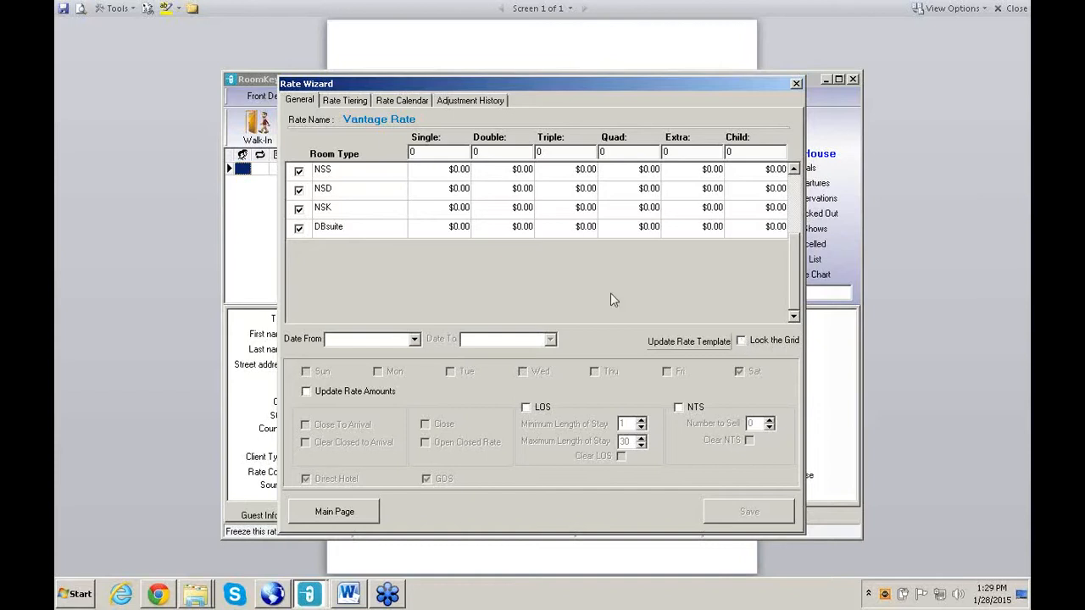
pyautogui.click(455, 188)
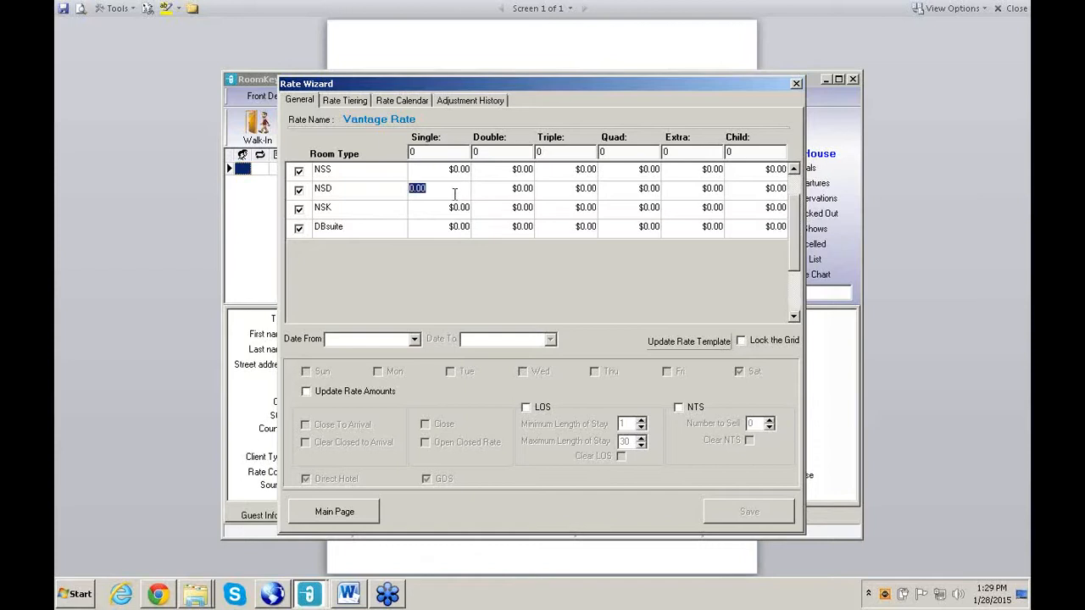
pyautogui.write('10')
pyautogui.press('Tab')
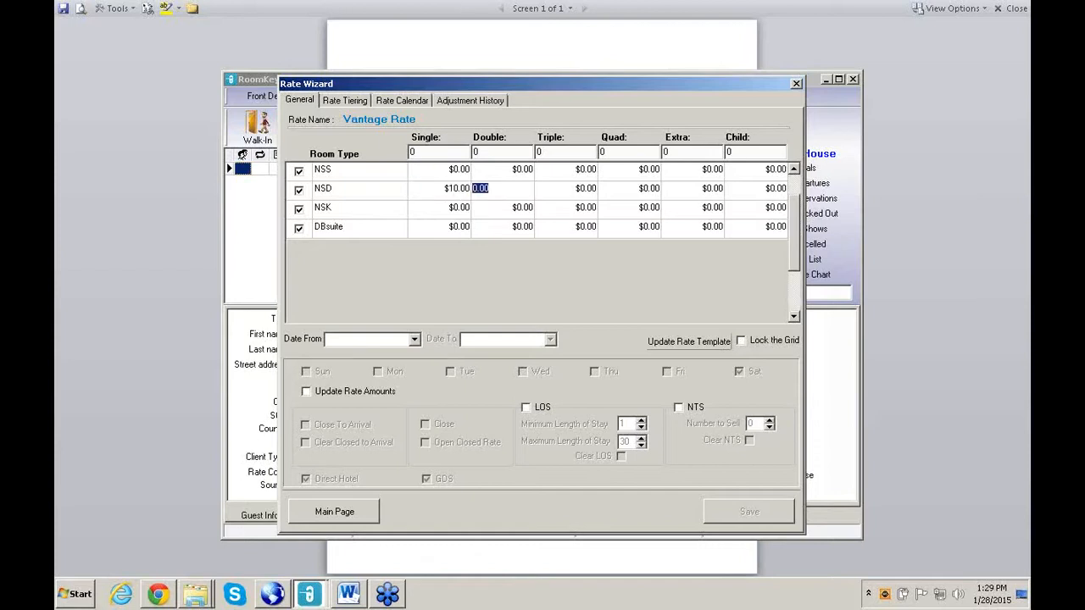
pyautogui.write('10')
pyautogui.press('Tab')
pyautogui.write('10')
pyautogui.press('Tab')
pyautogui.write('10')
pyautogui.press('Tab')
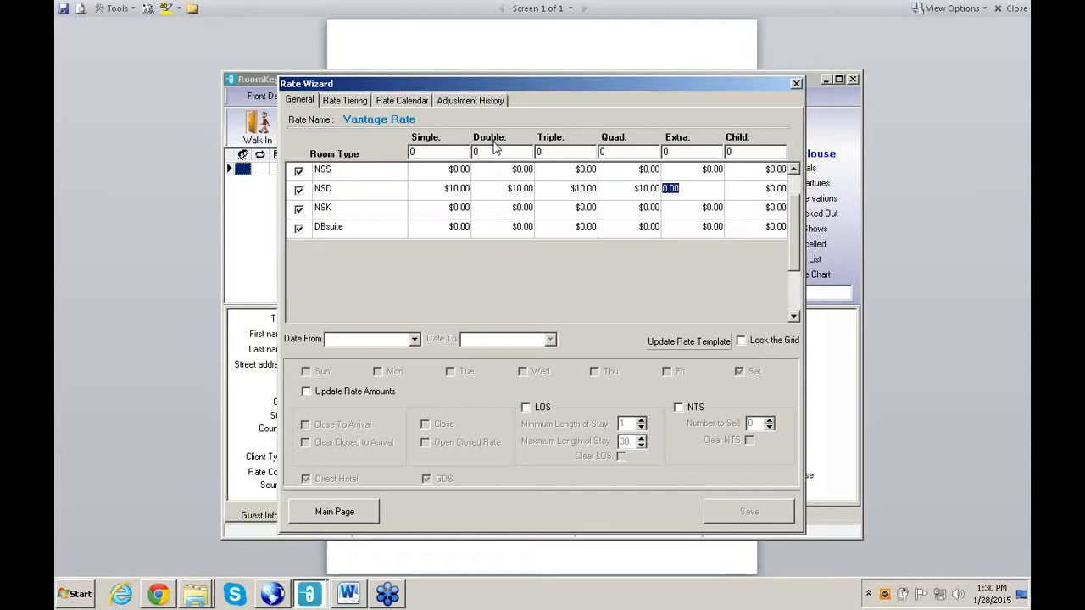
# Step: Set NSD's triple amount to 15 and its quad amount to 20
pyautogui.click(570, 190)
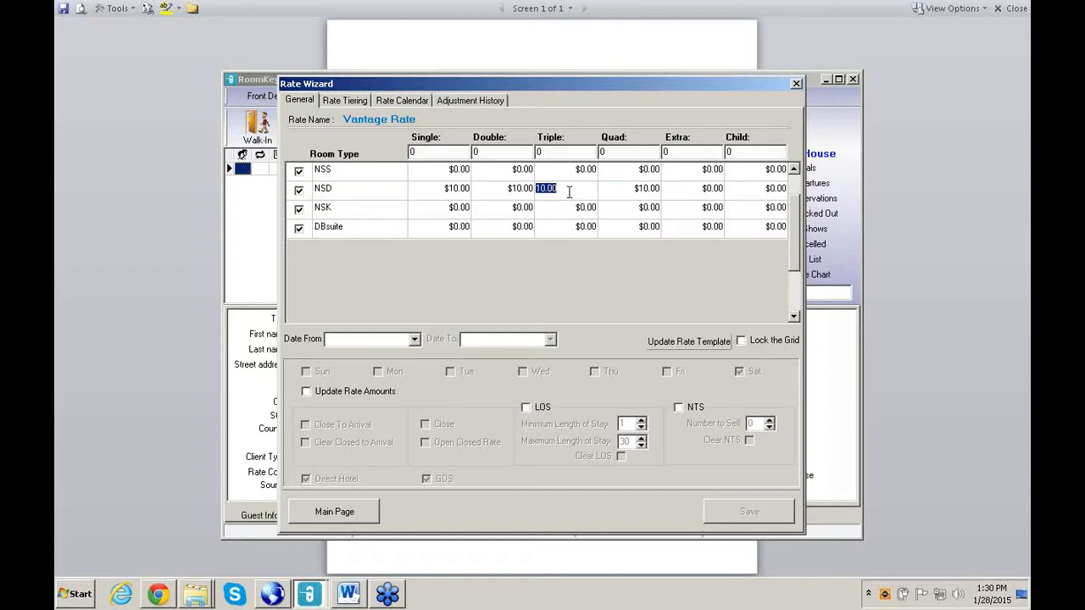
pyautogui.write('15')
pyautogui.press('Tab')
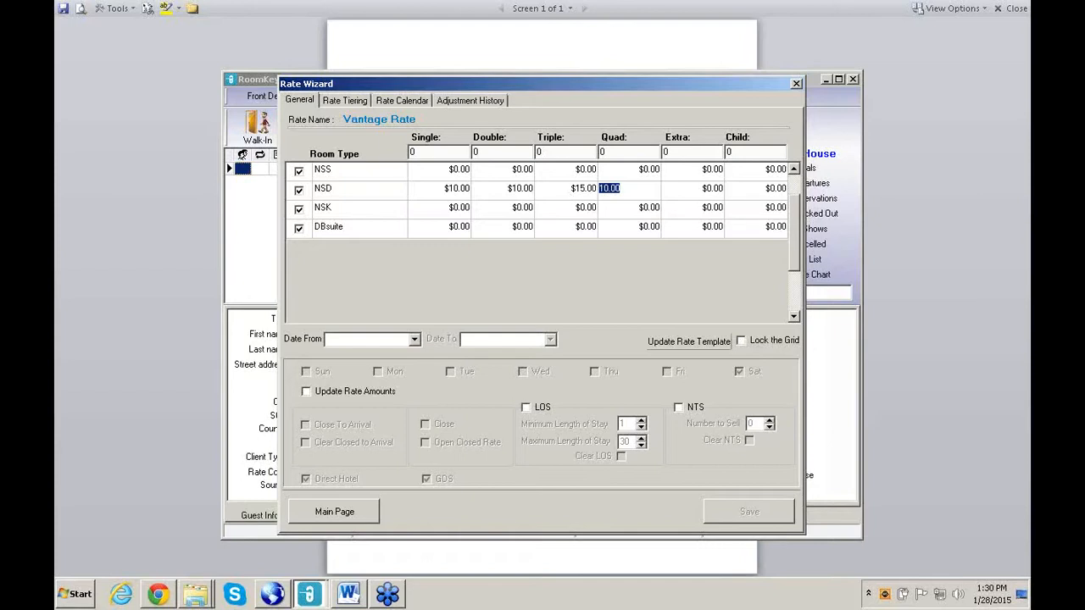
pyautogui.write('20')
pyautogui.press('Tab')
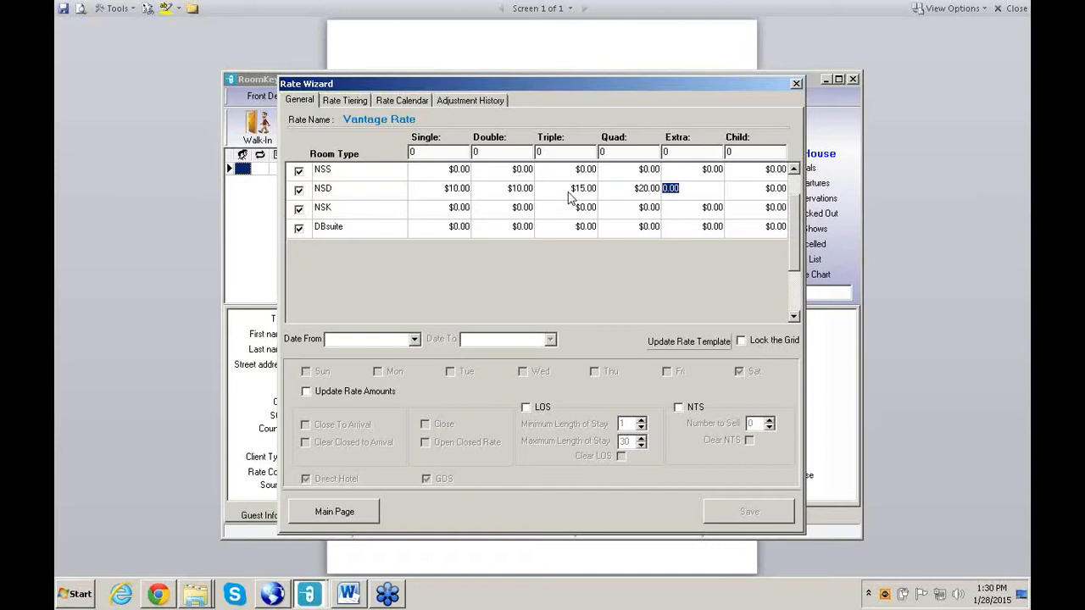
# Step: Set NSK's single and double amounts to 20, its triple amount to 25 and its quad amount to 30
pyautogui.click(459, 209)
pyautogui.write('20')
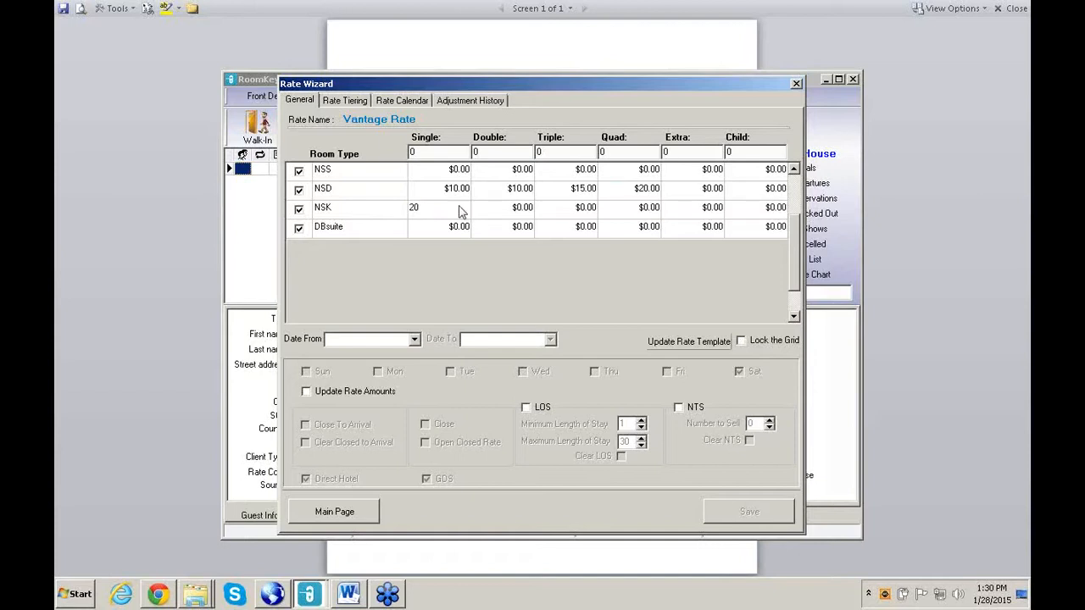
pyautogui.press('Tab')
pyautogui.press('Tab')
pyautogui.write('25')
pyautogui.press('Tab')
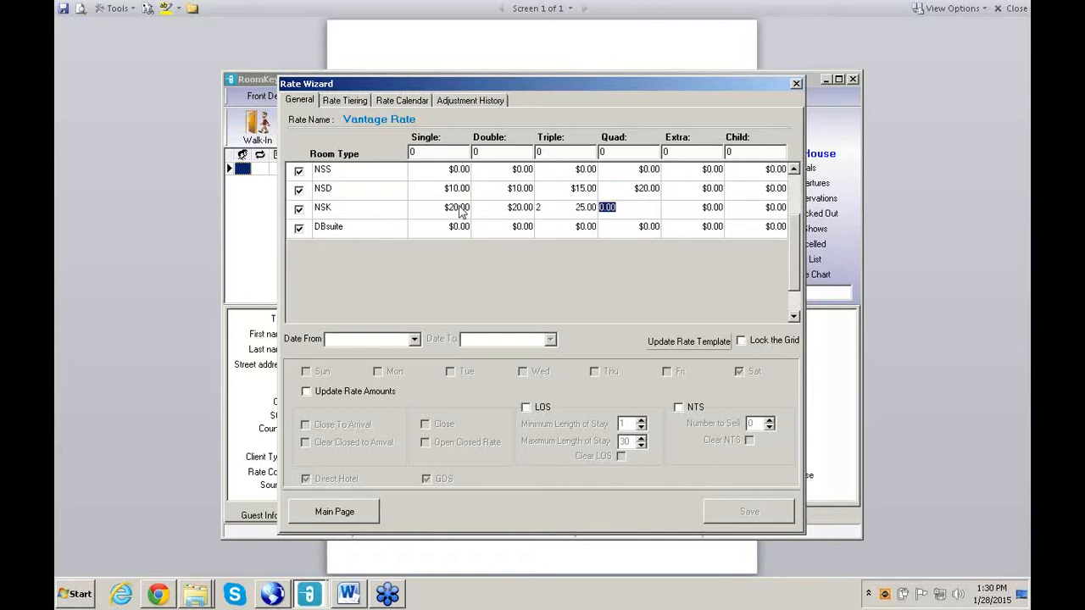
pyautogui.write('30')
pyautogui.press('Tab')
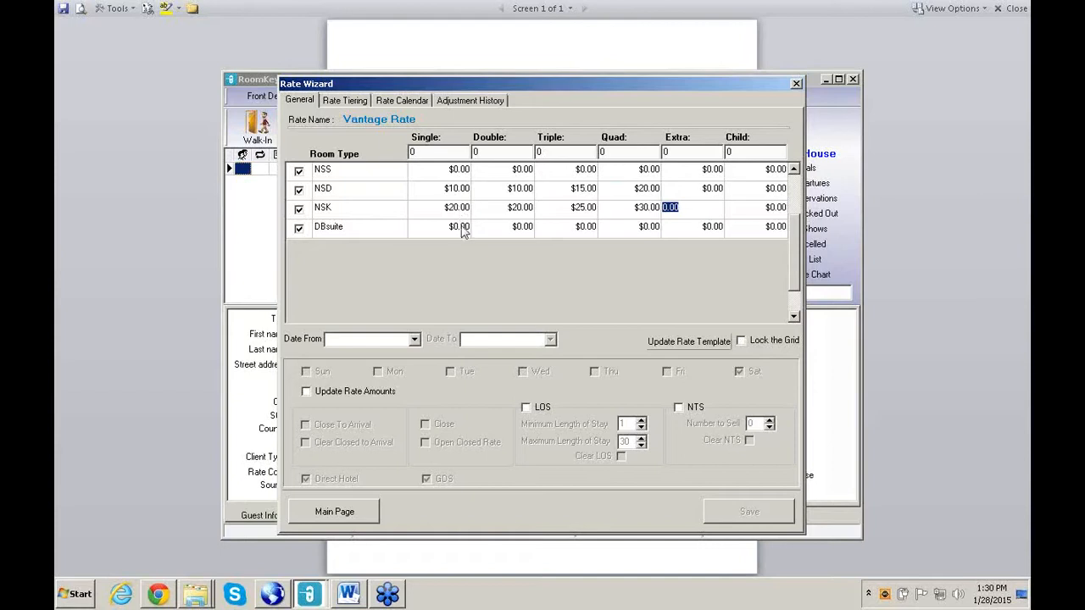
# Step: Set DBsuite's single, double, triple and quad amounts to 50 and update the rate template
pyautogui.click(463, 226)
pyautogui.write('50')
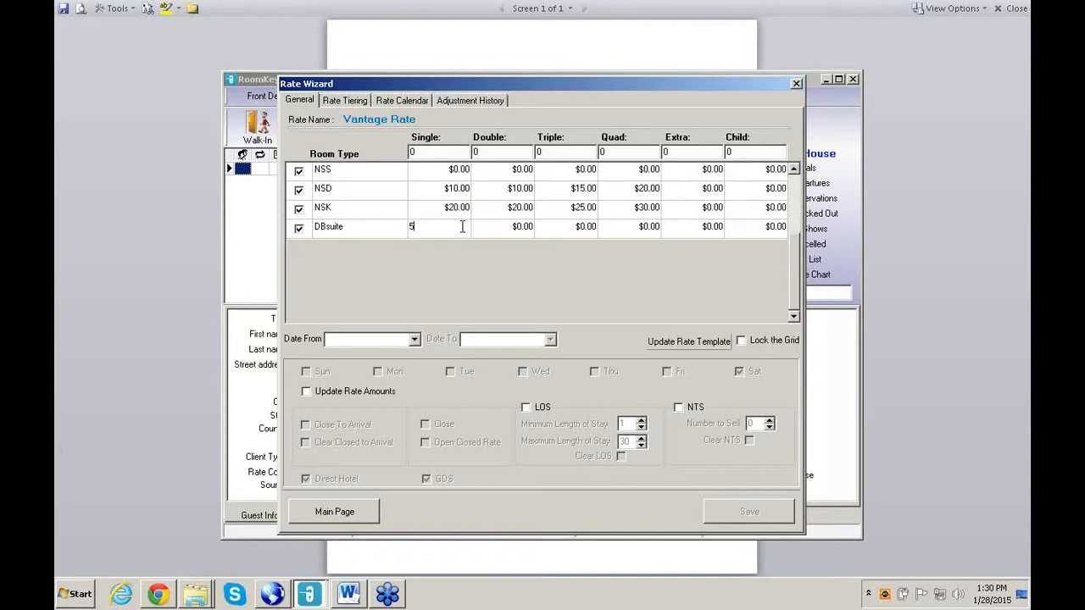
pyautogui.press('Tab')
pyautogui.write('50')
pyautogui.write('0')
pyautogui.press('BackSpace')
pyautogui.press('BackSpace')
pyautogui.press('Tab')
pyautogui.write('50')
pyautogui.press('Tab')
pyautogui.write('50')
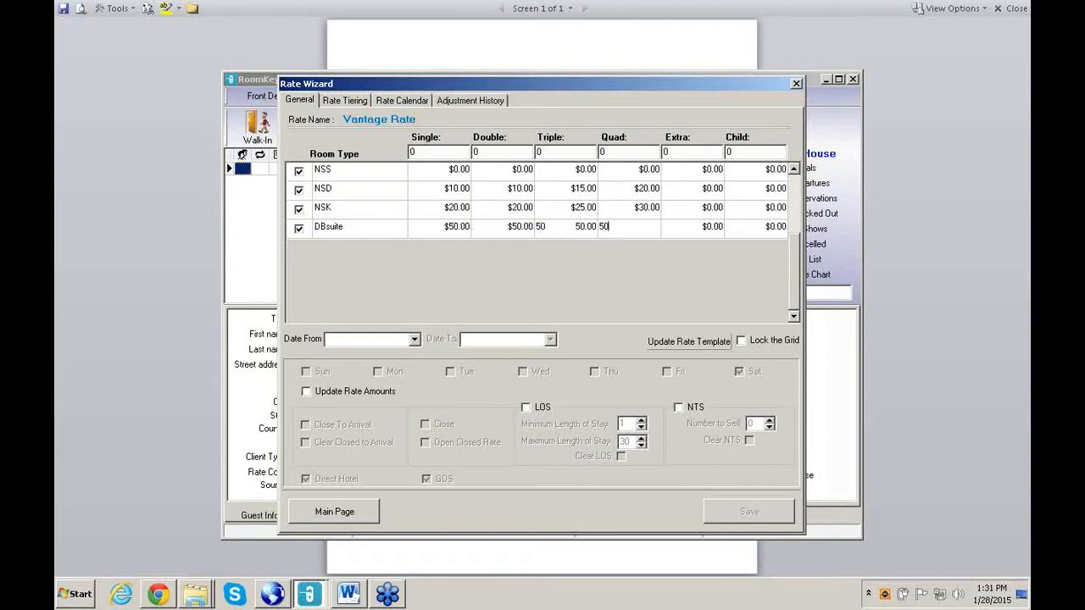
pyautogui.press('Tab')
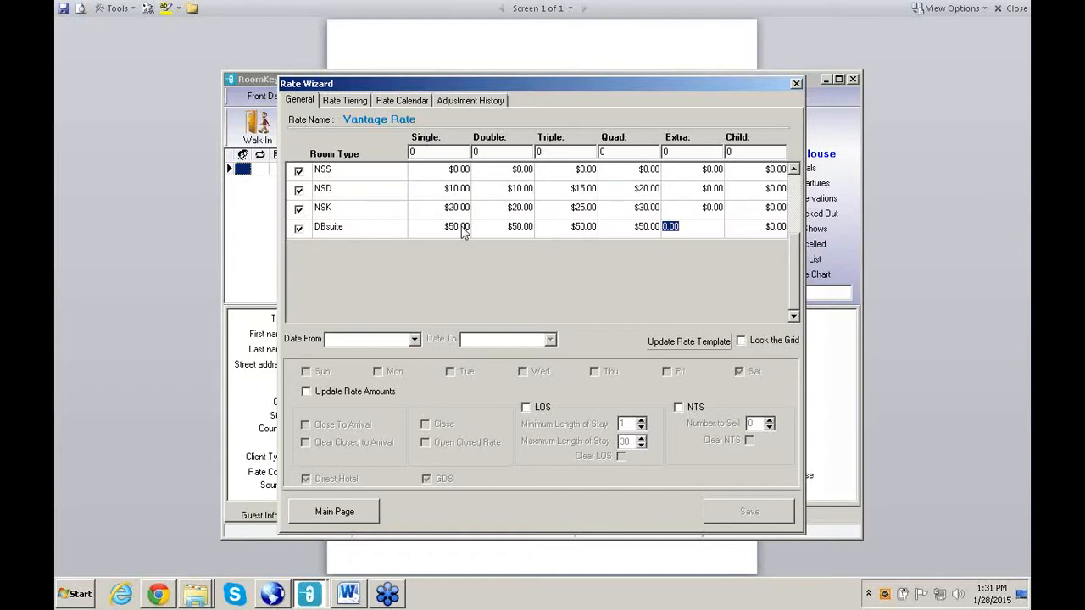
pyautogui.press('Tab')
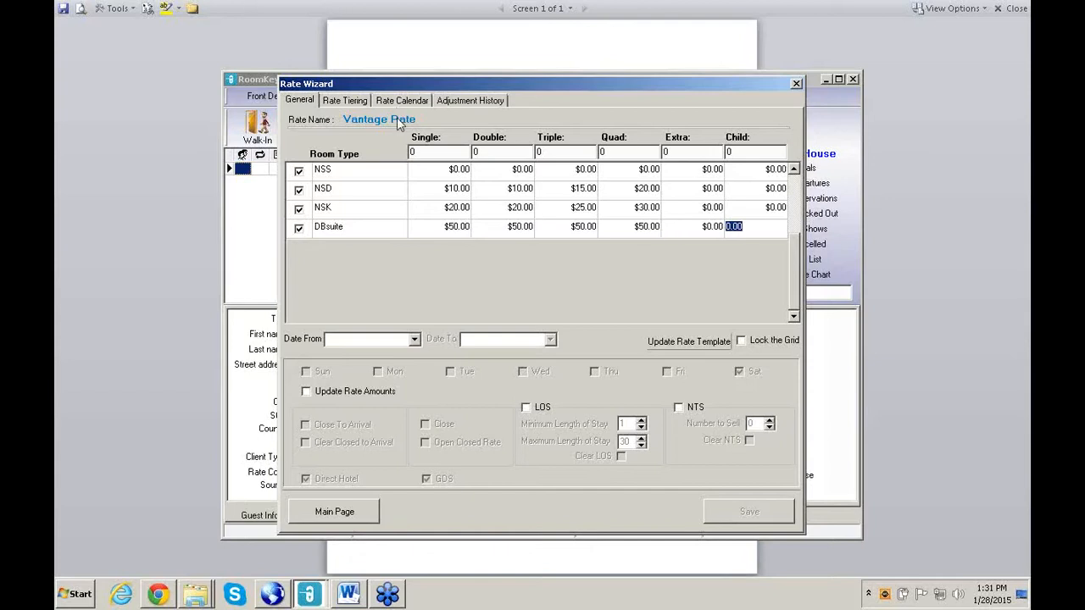
pyautogui.click(689, 342)
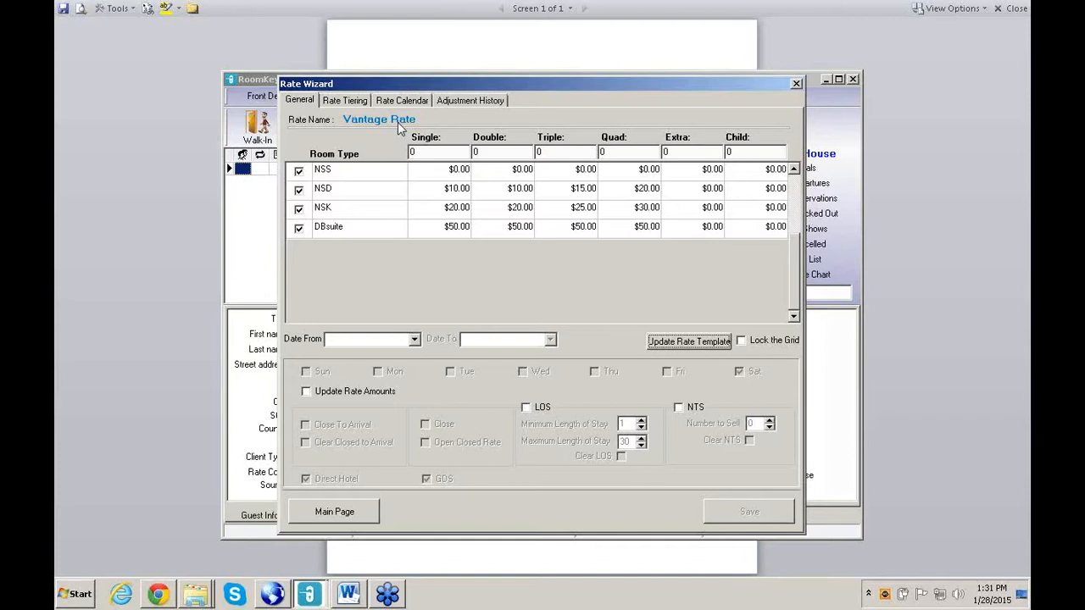
# Step: Set the rate's date range from 1/28/2015 to 12/31/2015
pyautogui.click(415, 339)
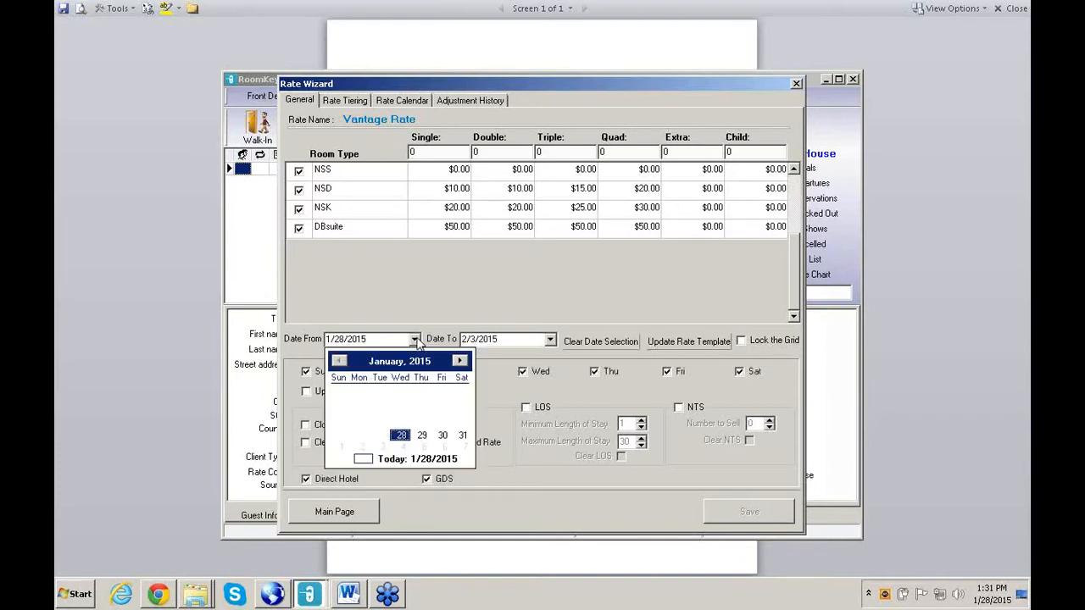
pyautogui.click(408, 436)
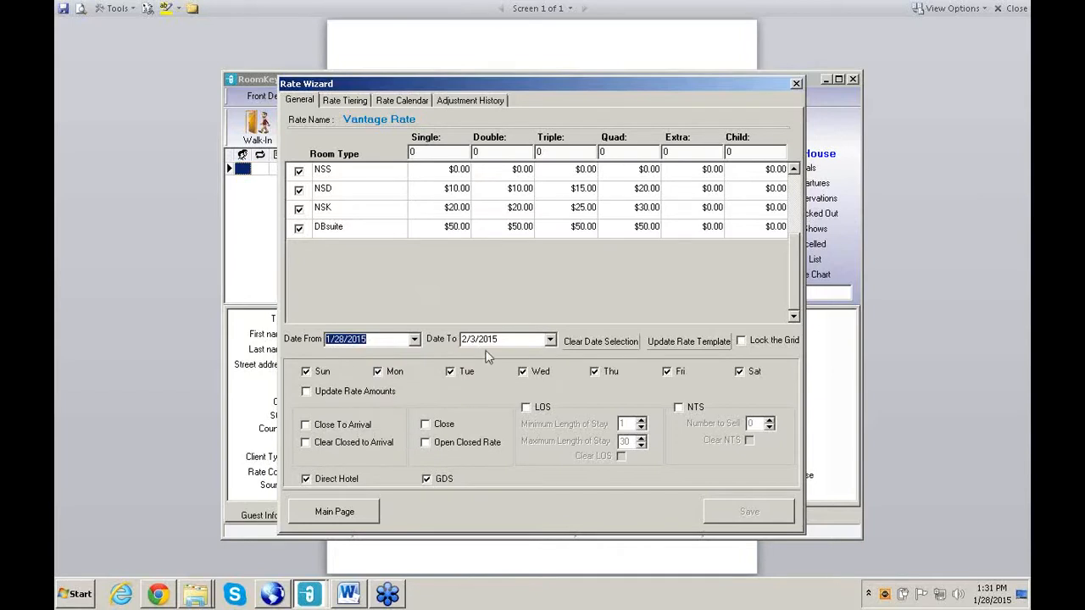
pyautogui.click(551, 341)
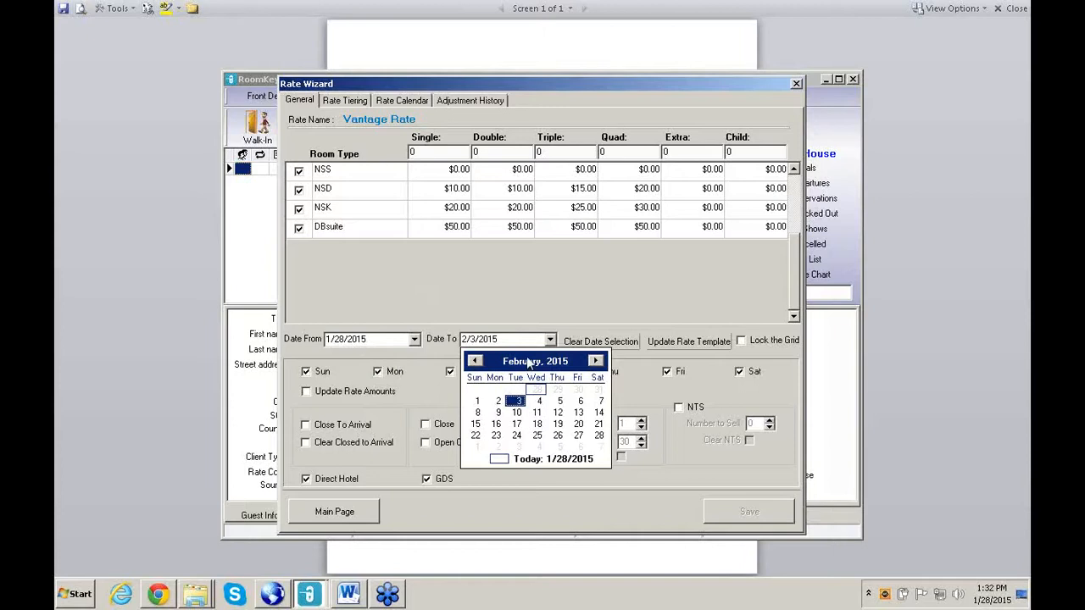
pyautogui.click(529, 363)
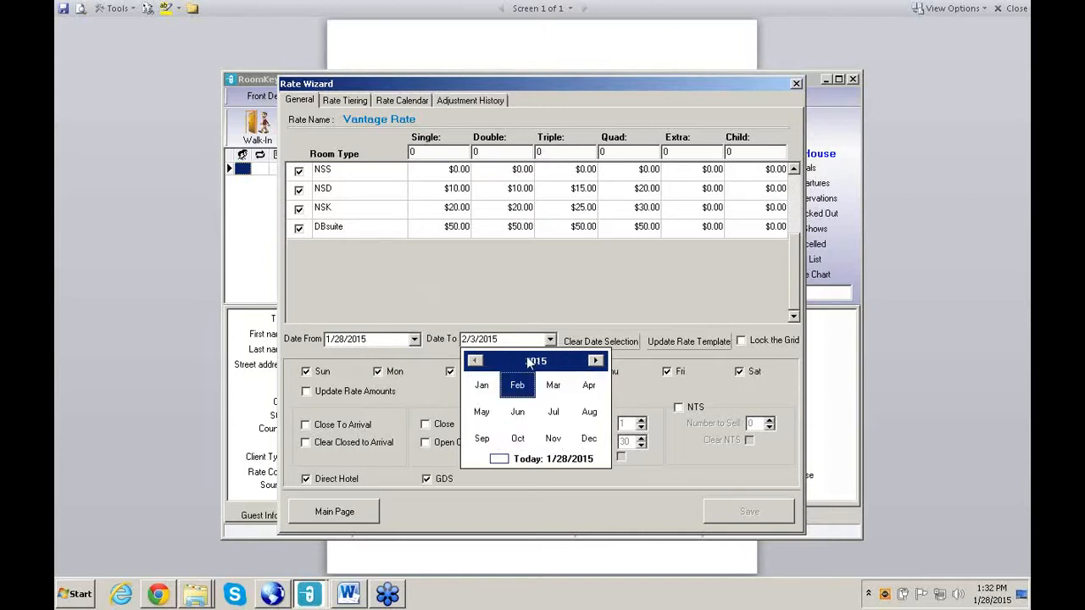
pyautogui.click(590, 439)
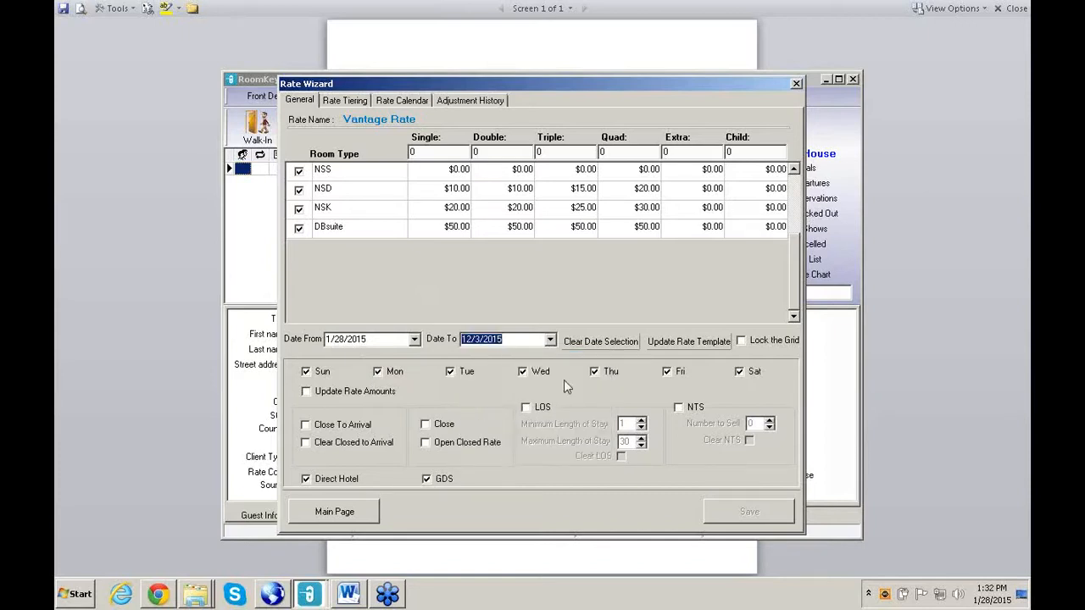
pyautogui.click(549, 340)
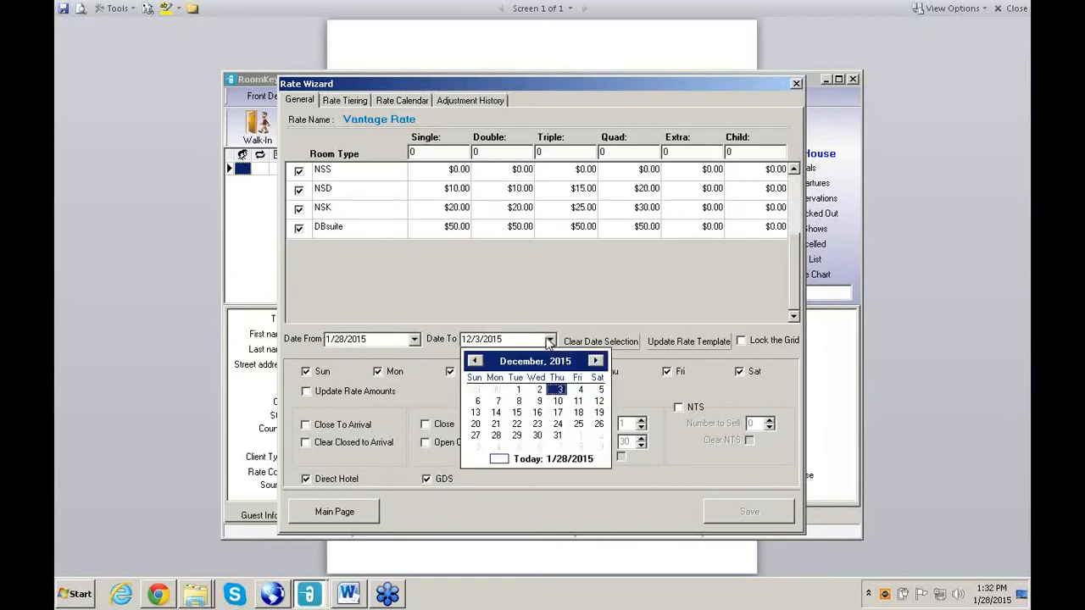
pyautogui.click(558, 436)
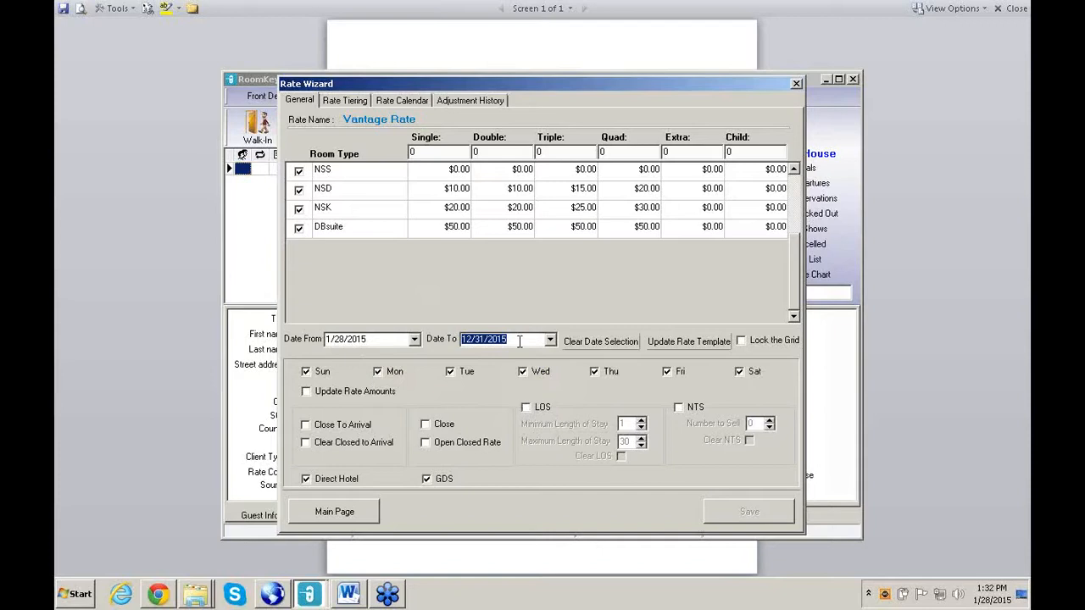
pyautogui.click(550, 340)
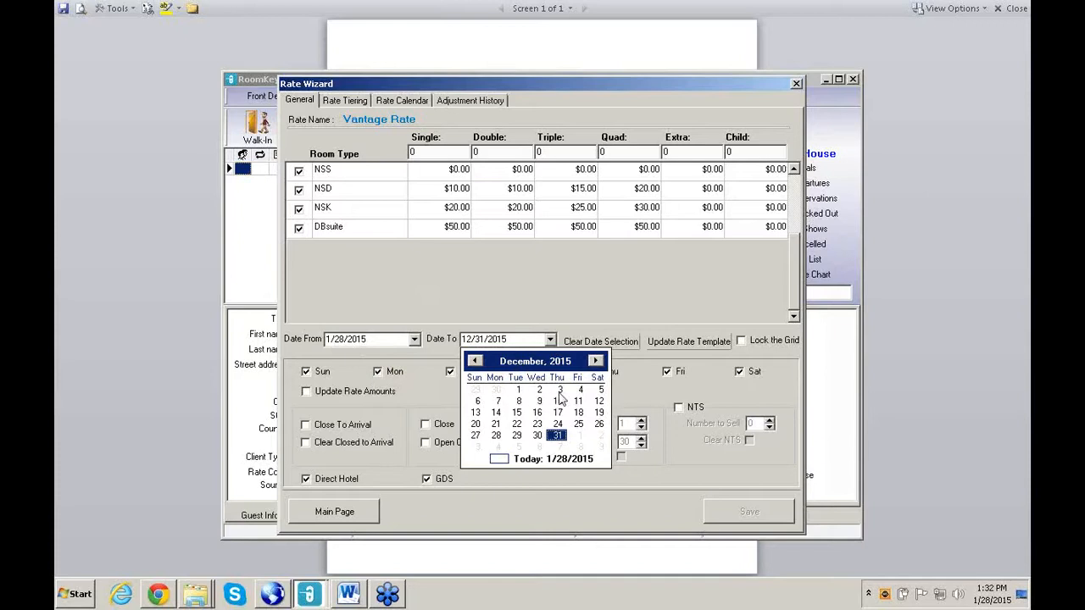
pyautogui.click(640, 390)
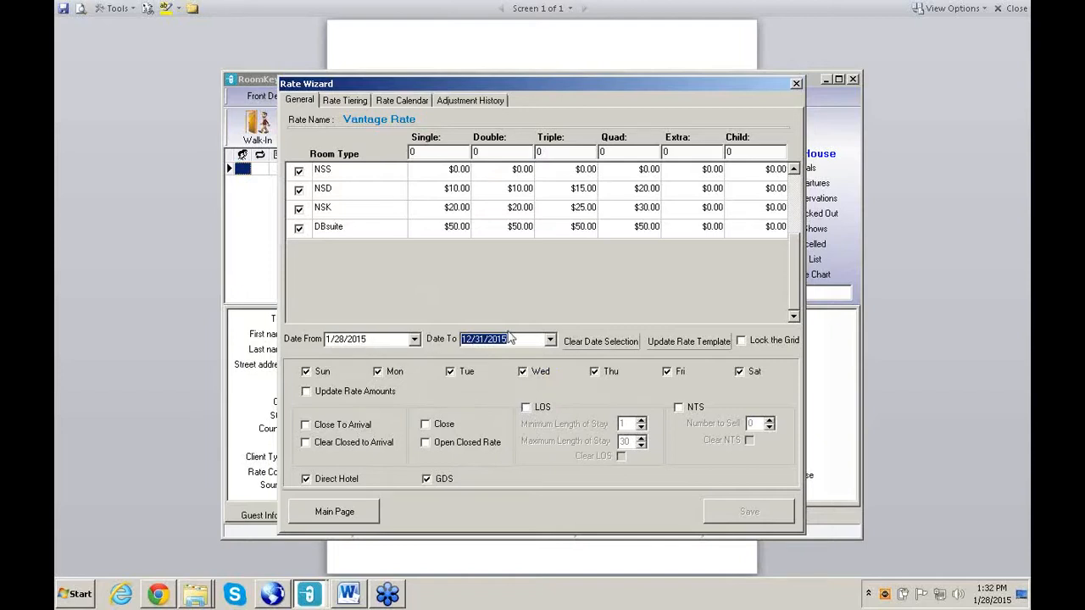
# Step: Set the base single, double, triple and quad amounts above the room type grid to 100
pyautogui.click(429, 152)
pyautogui.write('.00')
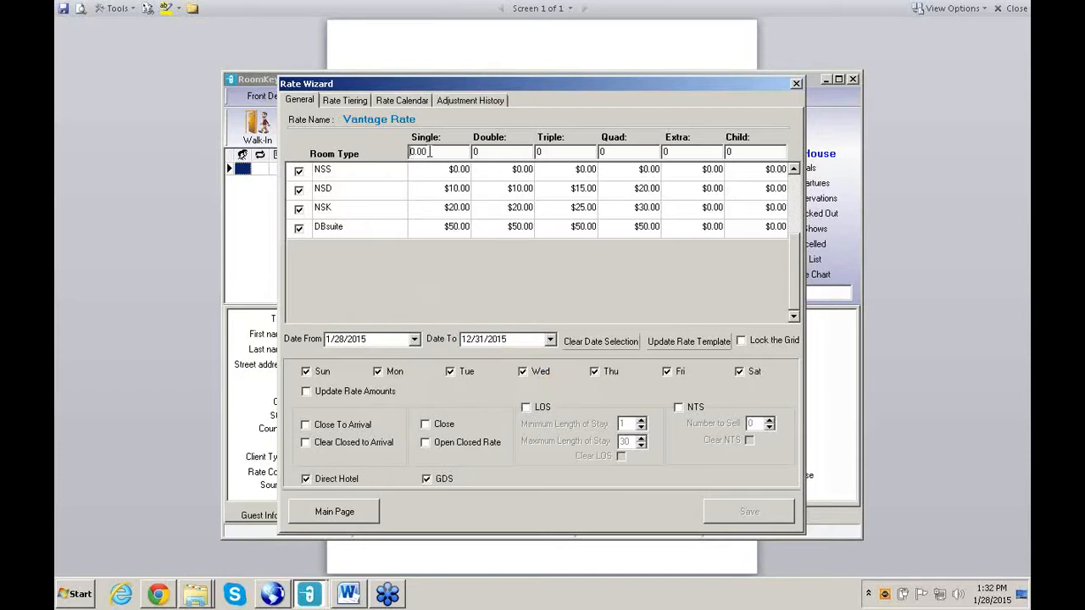
pyautogui.press('Home')
pyautogui.write('100')
pyautogui.press('Tab')
pyautogui.write('100')
pyautogui.press('Tab')
pyautogui.write('100')
pyautogui.press('Tab')
pyautogui.write('1')
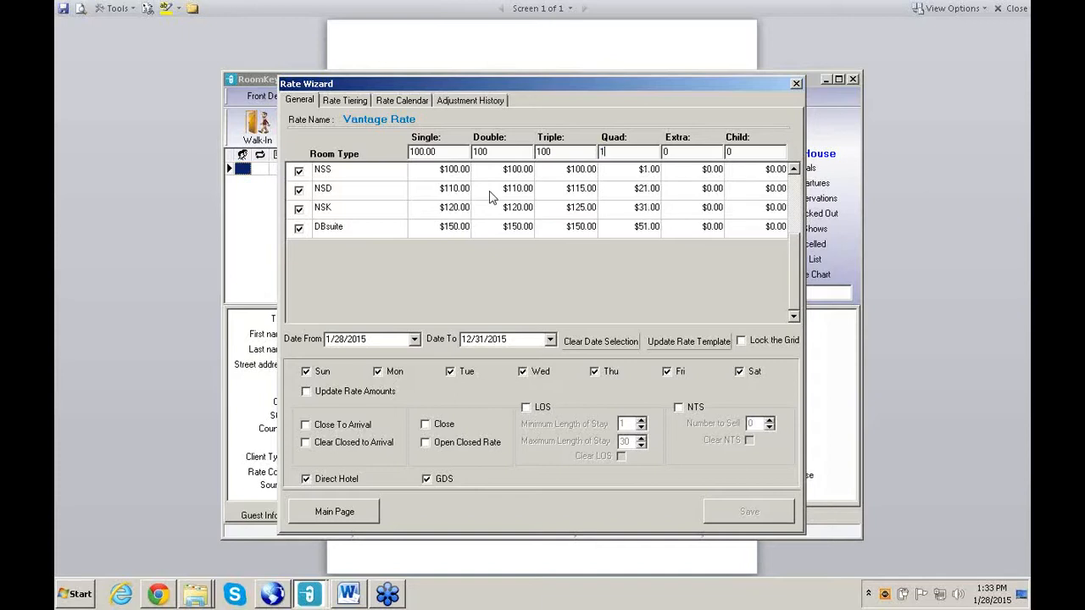
pyautogui.write('00')
# Step: Try a base extra amount of 10, and reset the base extra and child amounts to 0.00
pyautogui.press('Tab')
pyautogui.write('10')
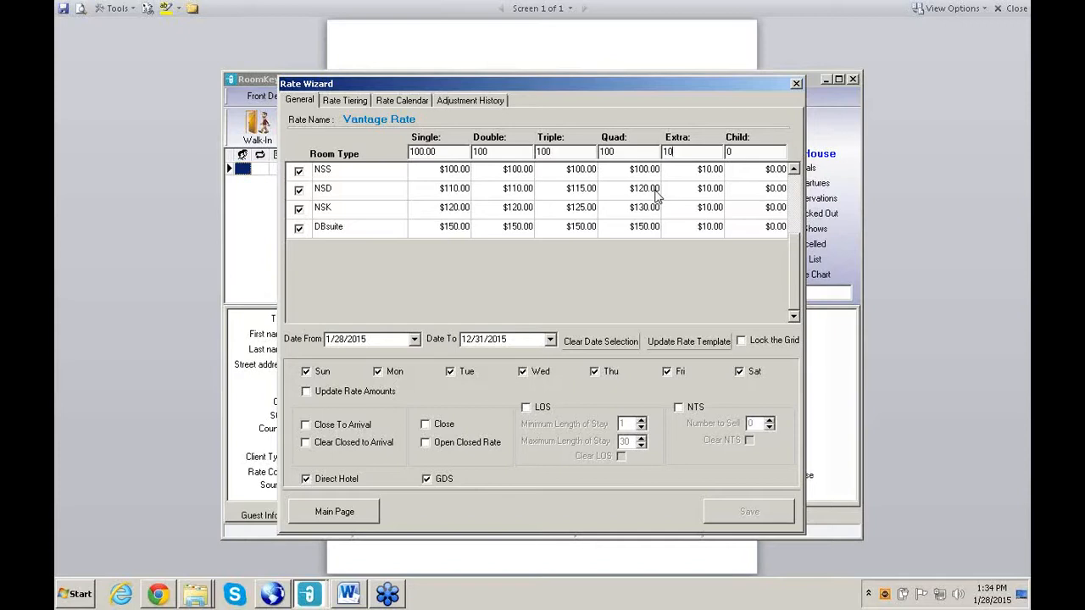
pyautogui.write('.00')
pyautogui.press('Home')
pyautogui.write('5')
pyautogui.click(755, 149)
pyautogui.press('BackSpace')
pyautogui.press('BackSpace')
pyautogui.press('BackSpace')
pyautogui.press('BackSpace')
pyautogui.press('BackSpace')
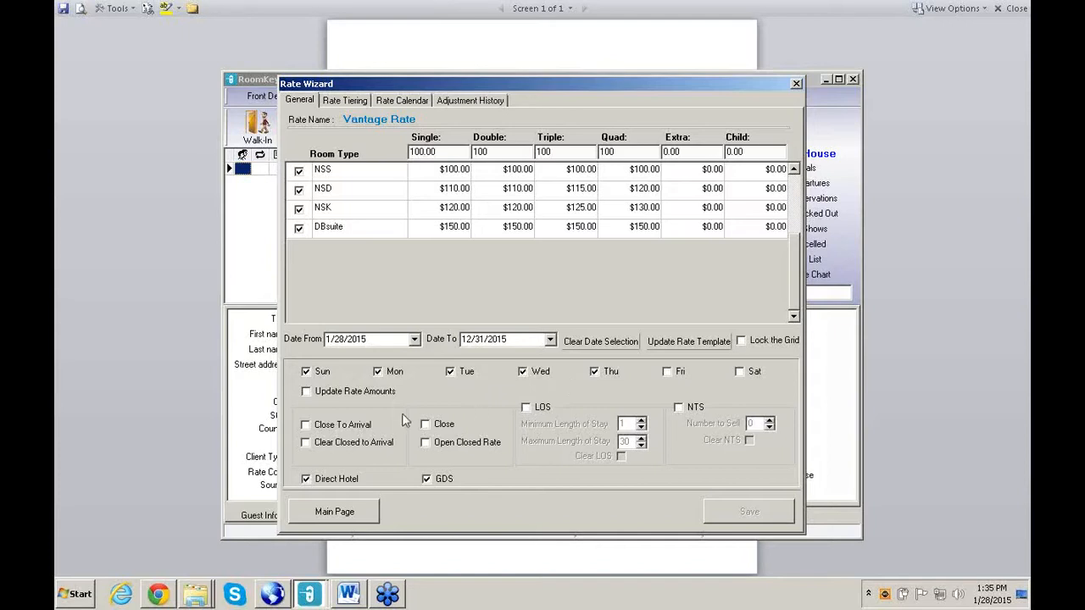
# Step: Enable the rate amounts update for Sunday through Thursday and save it for the selected date range
pyautogui.click(307, 393)
pyautogui.click(749, 513)
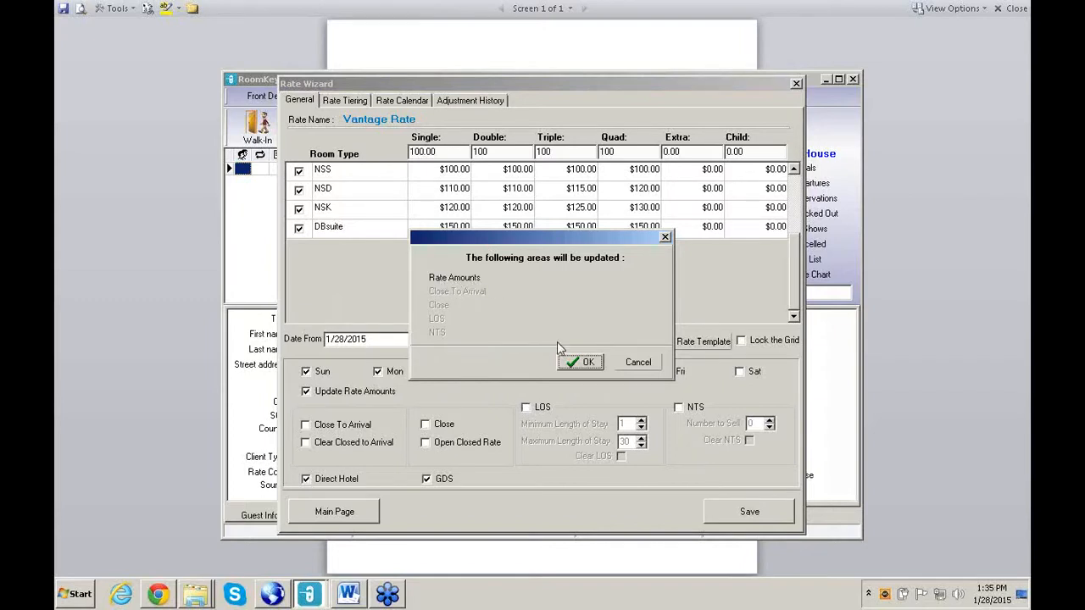
pyautogui.click(574, 365)
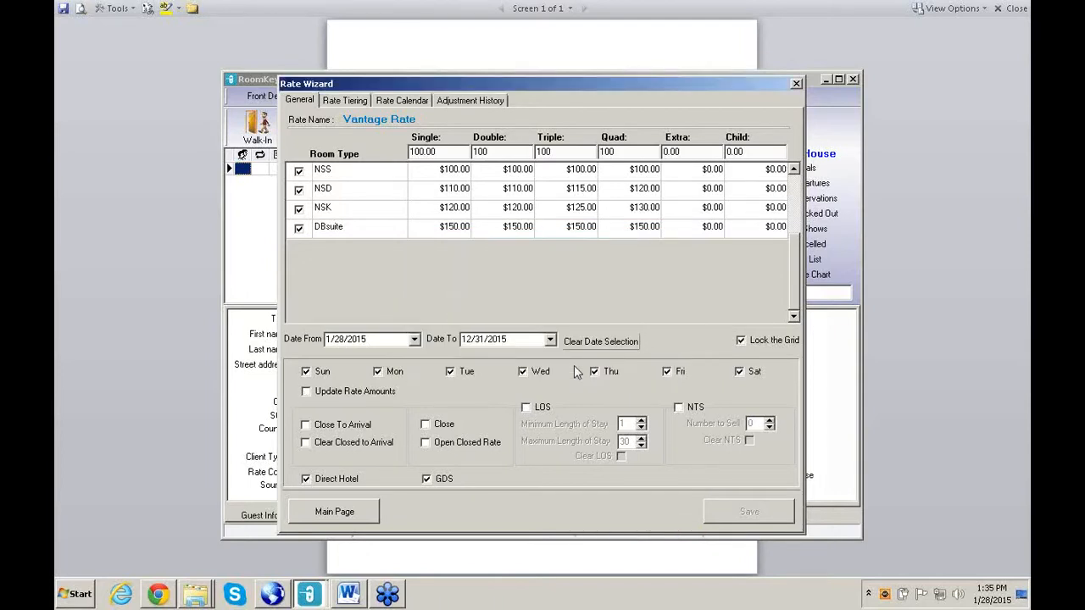
pyautogui.click(415, 102)
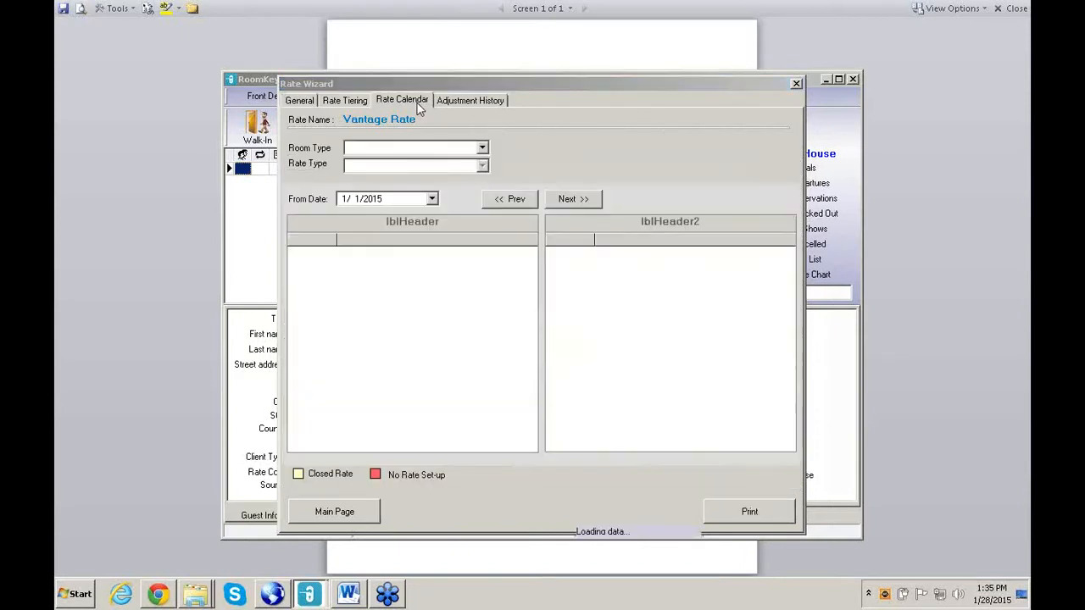
pyautogui.click(481, 147)
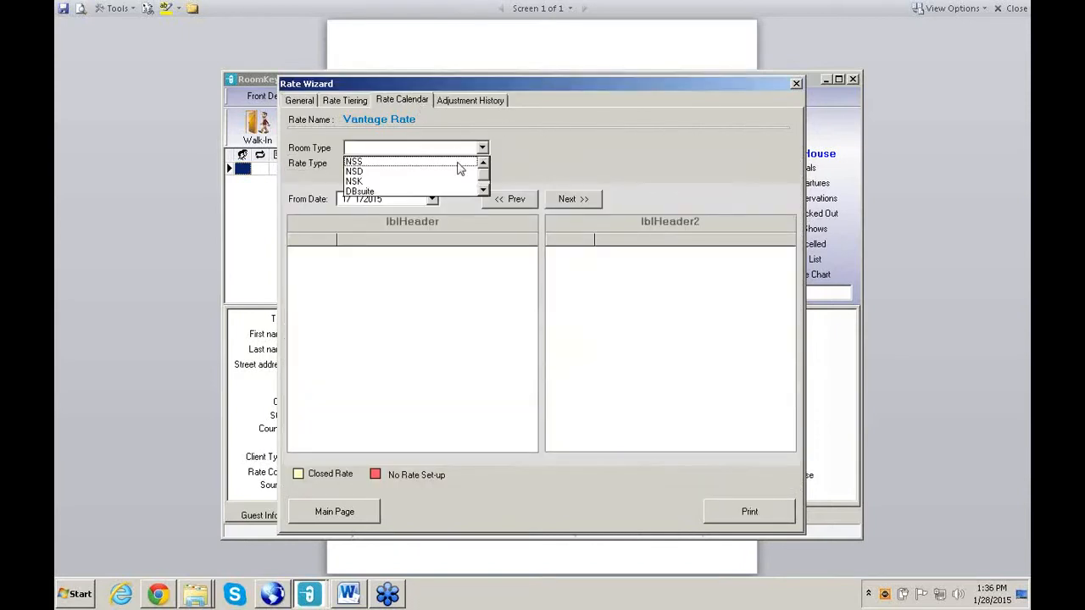
pyautogui.click(457, 163)
pyautogui.click(482, 166)
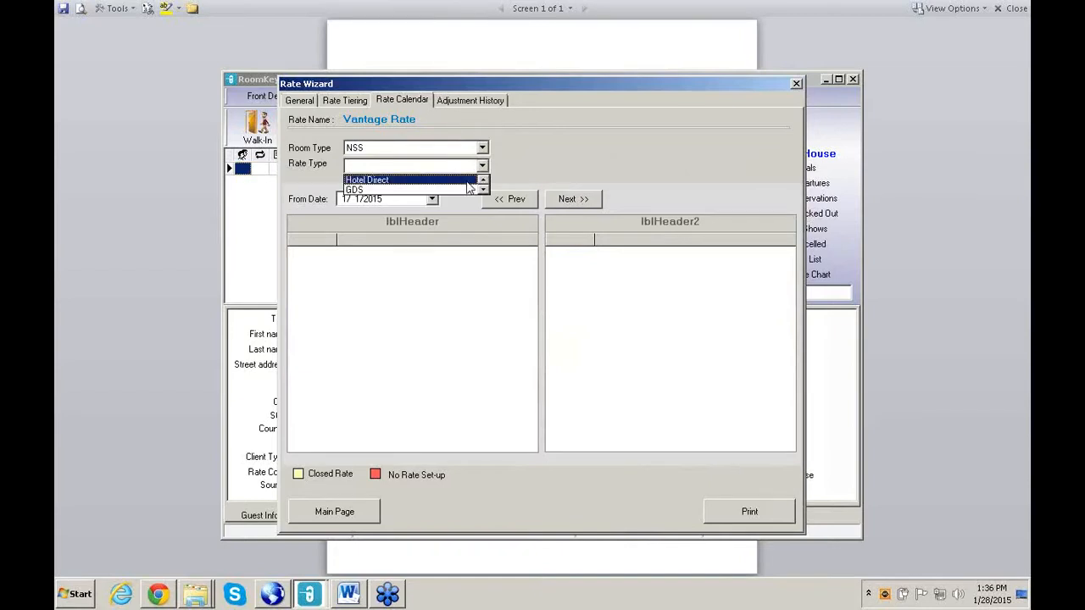
pyautogui.click(466, 181)
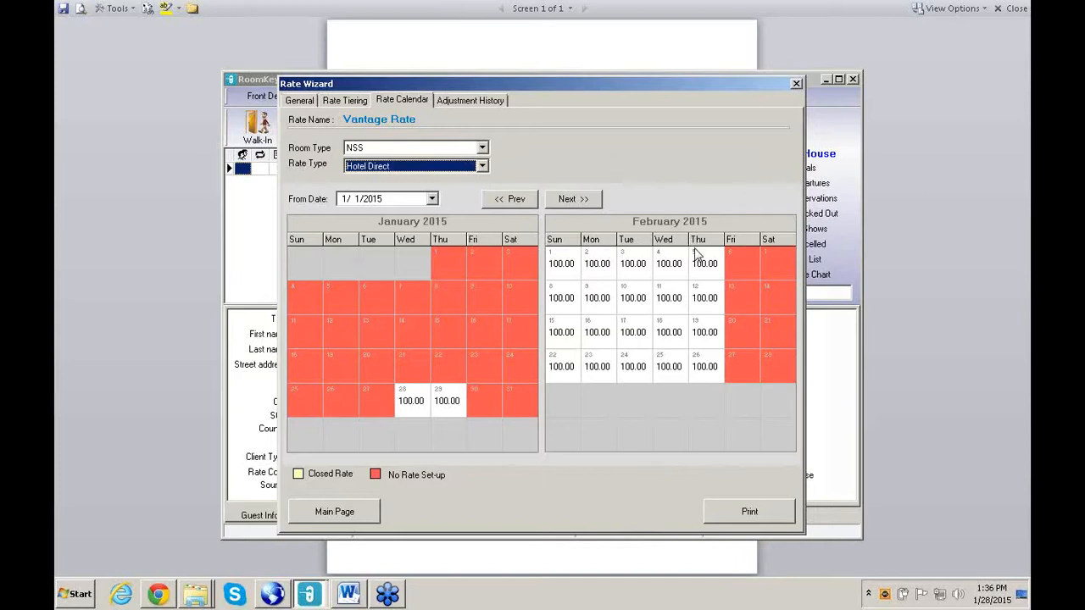
pyautogui.click(573, 198)
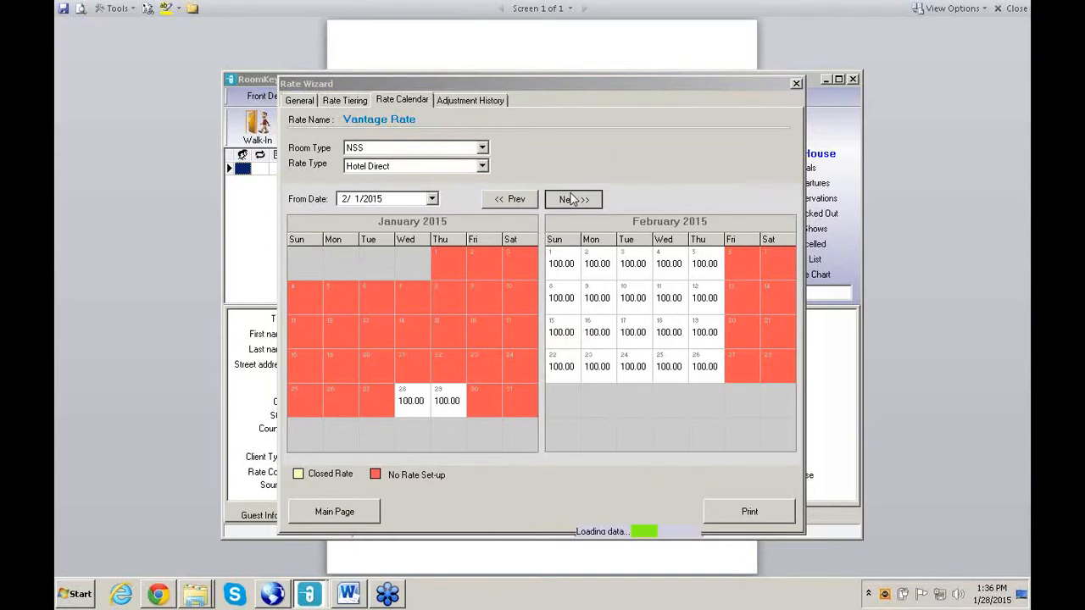
pyautogui.click(573, 199)
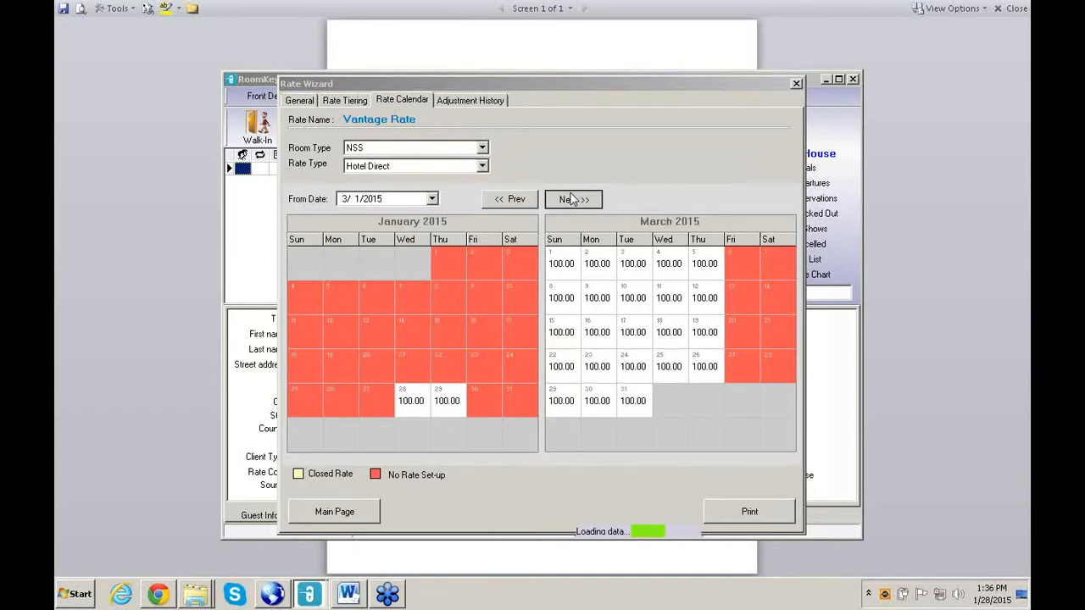
# Step: Check the rate calendar for room type NSD with the Hotel Direct rate type
pyautogui.click(482, 148)
pyautogui.click(362, 173)
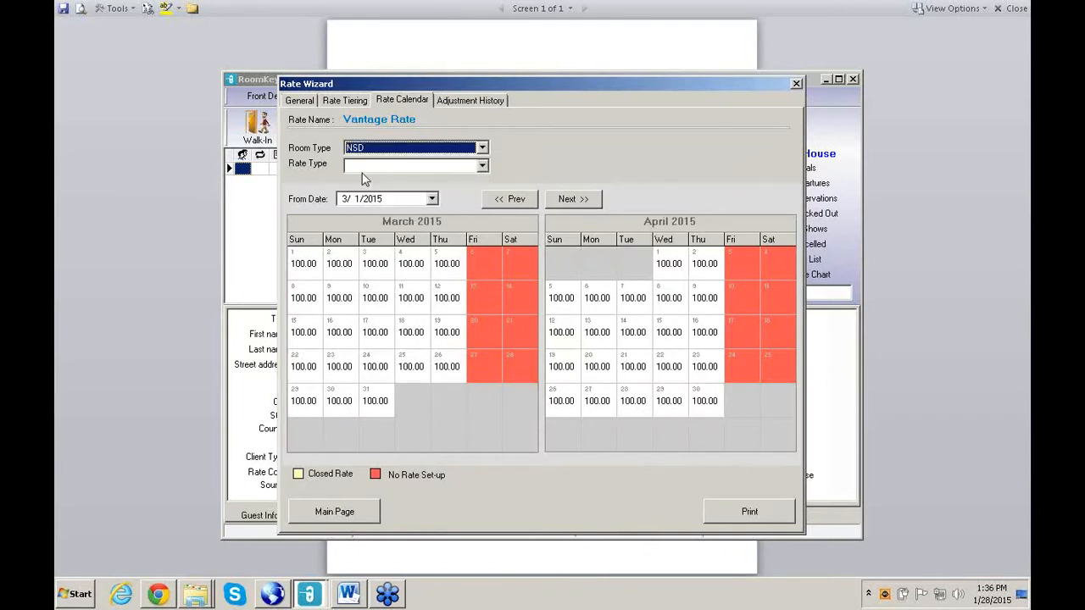
pyautogui.click(483, 166)
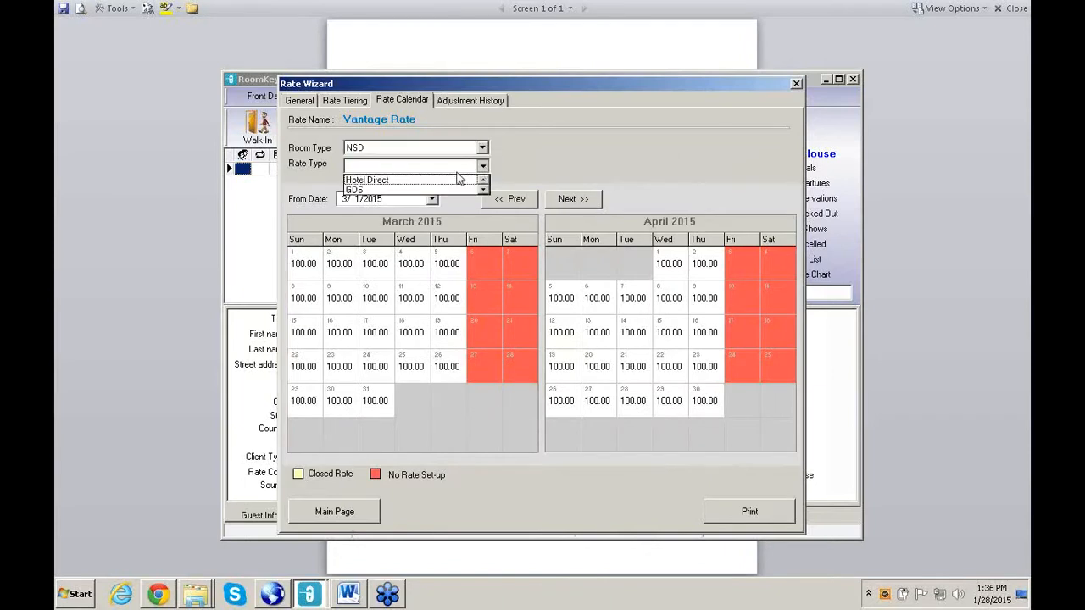
pyautogui.click(458, 181)
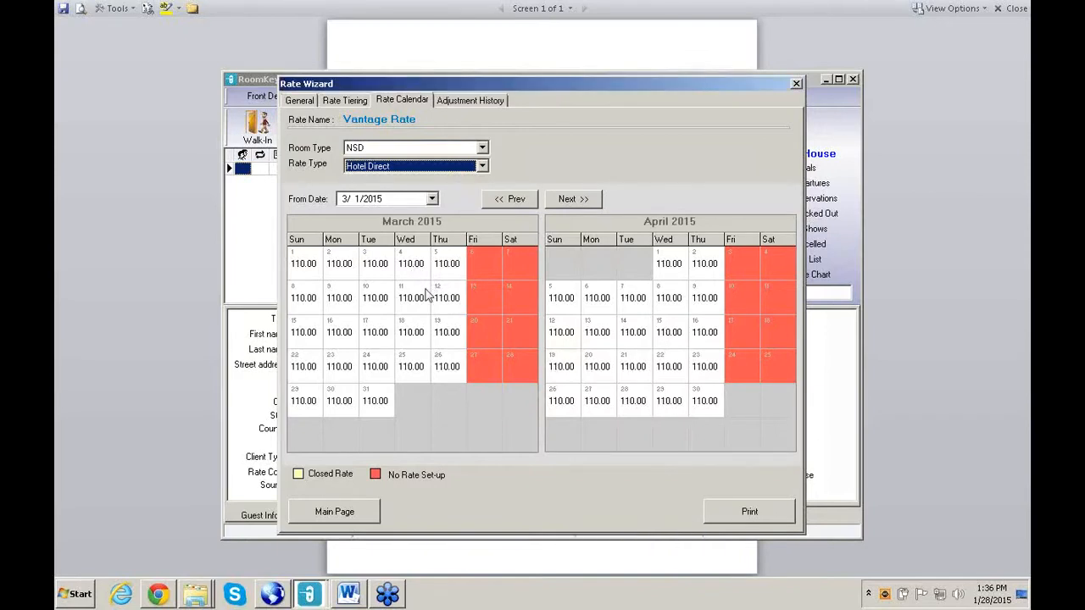
# Step: Check the rate calendar for room type NSK with the Hotel Direct rate type
pyautogui.click(482, 148)
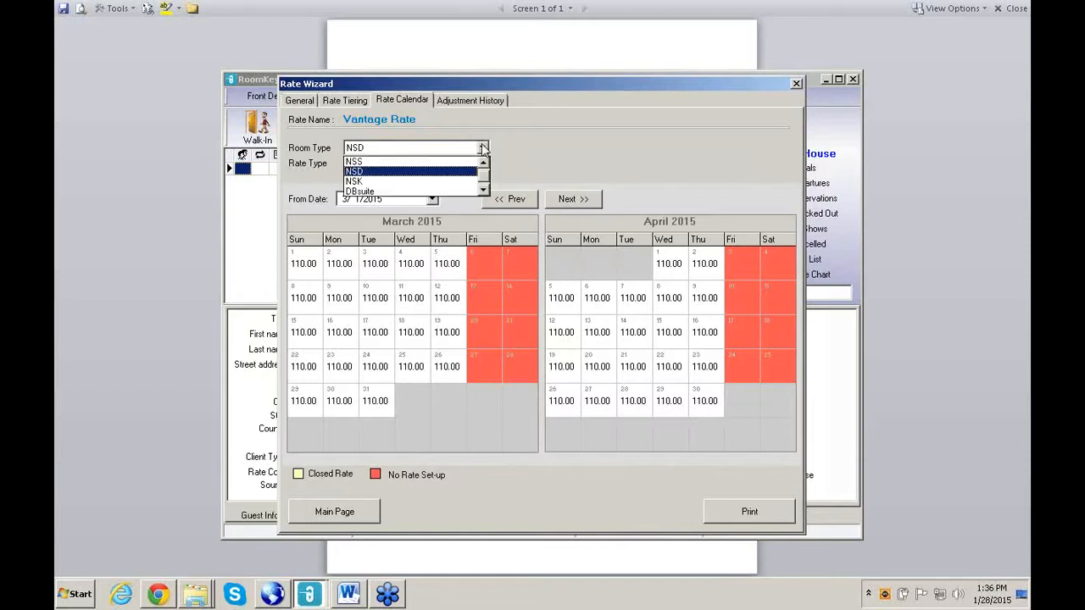
pyautogui.click(364, 183)
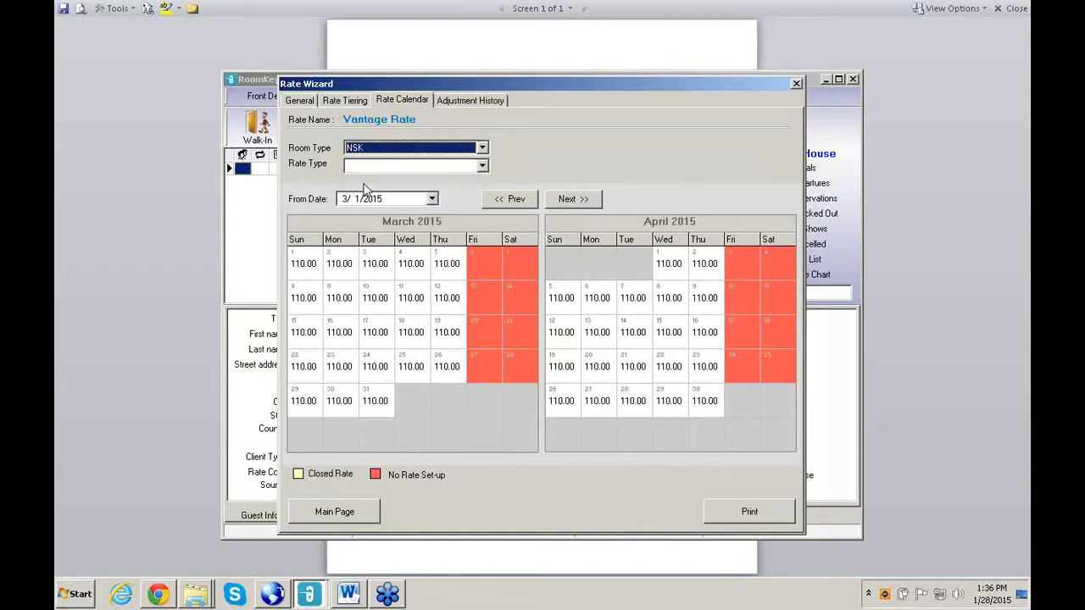
pyautogui.click(480, 166)
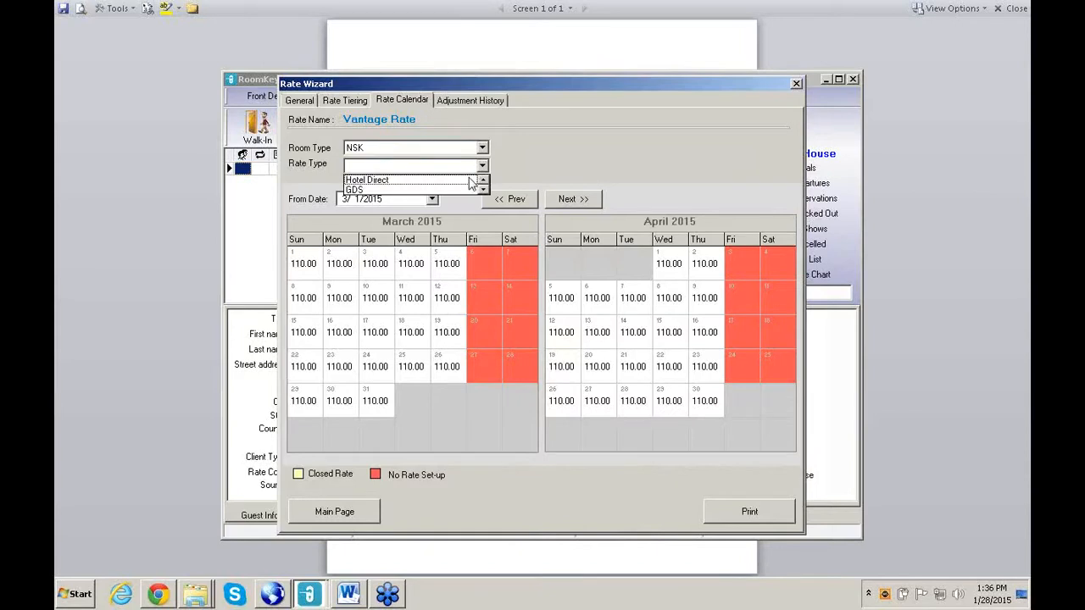
pyautogui.click(469, 180)
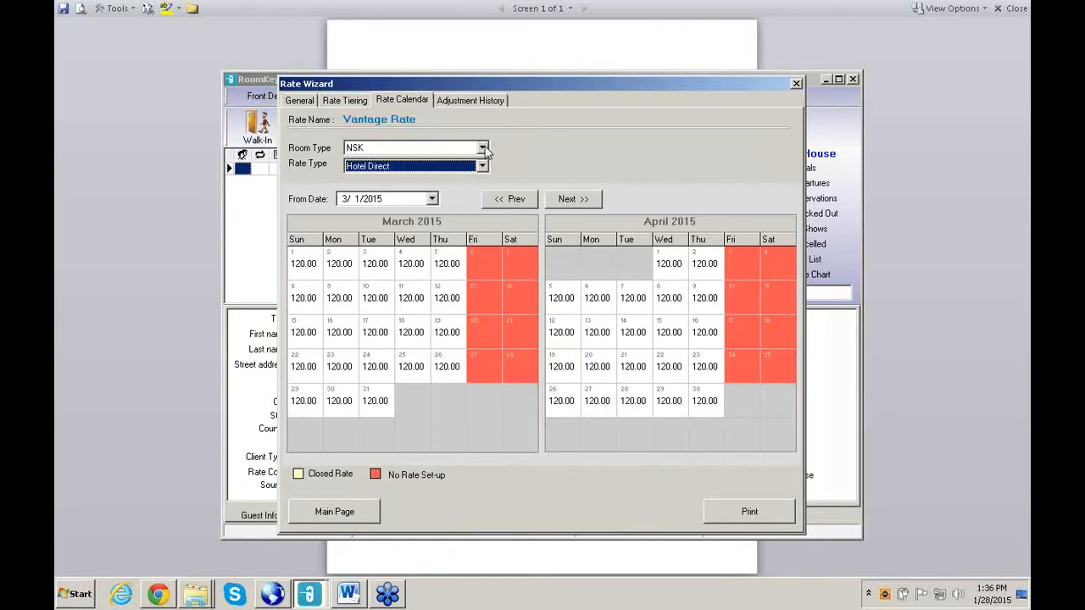
# Step: Check the rate calendar for room type DBsuite with the Hotel Direct rate type
pyautogui.click(482, 147)
pyautogui.click(403, 192)
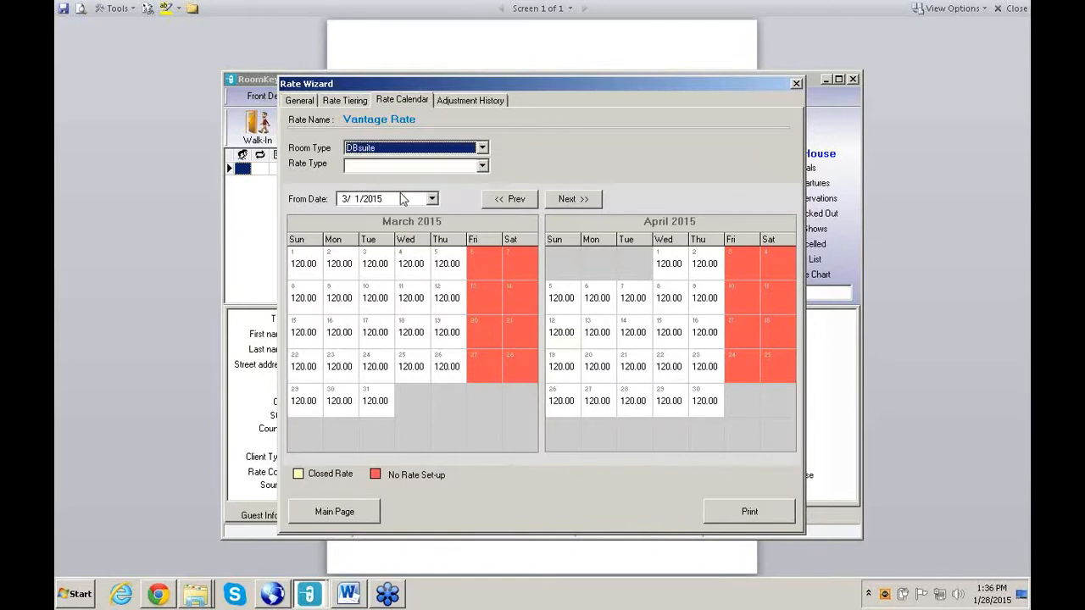
pyautogui.click(483, 167)
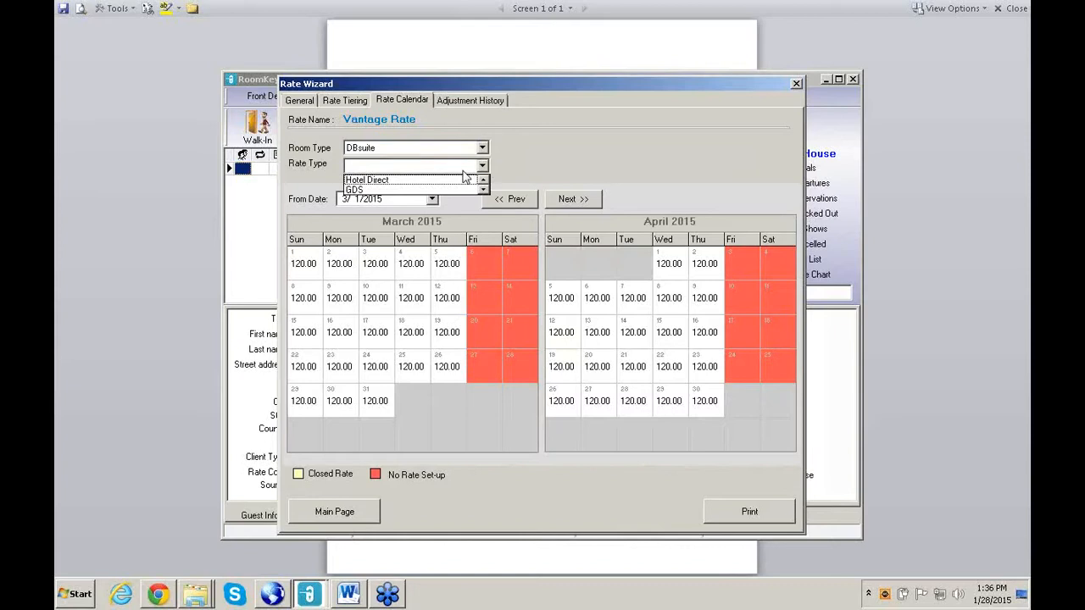
pyautogui.click(466, 180)
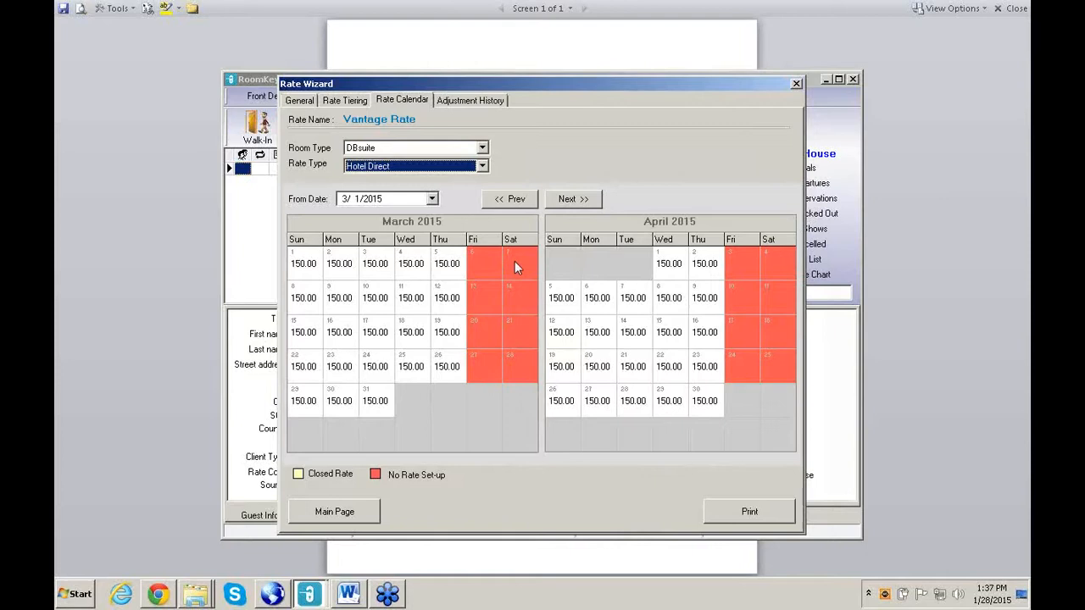
# Step: Return to Vantage Rate's general settings and limit the applicable days to Friday and Saturday
pyautogui.click(301, 101)
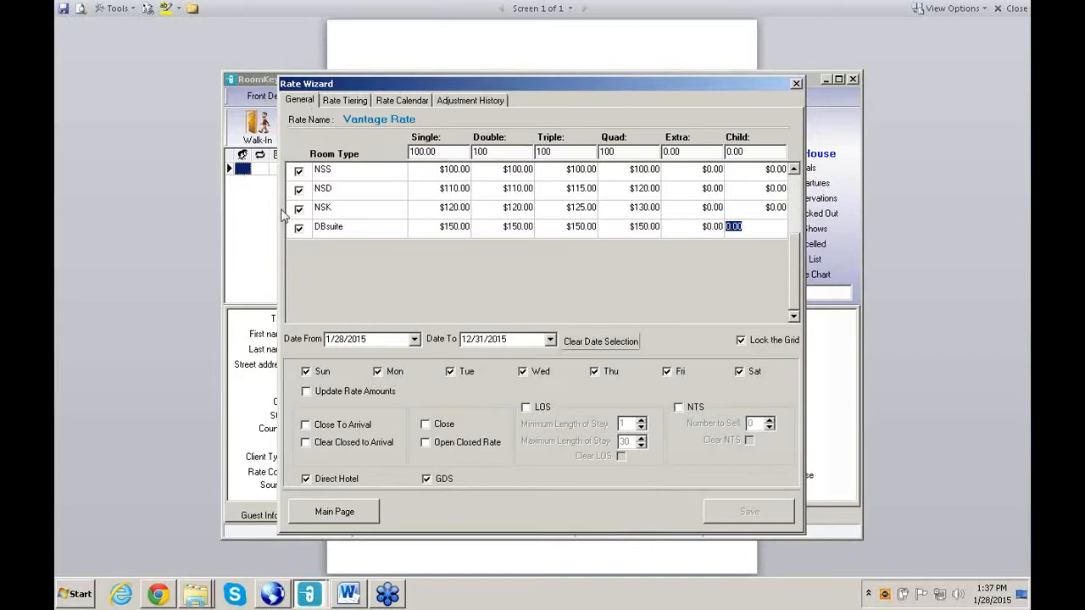
pyautogui.click(306, 374)
pyautogui.click(452, 374)
pyautogui.click(524, 375)
# Step: Set the base single, double, triple and quad amounts to 150 for the weekend rate
pyautogui.press('BackSpace')
pyautogui.press('BackSpace')
pyautogui.press('BackSpace')
pyautogui.press('BackSpace')
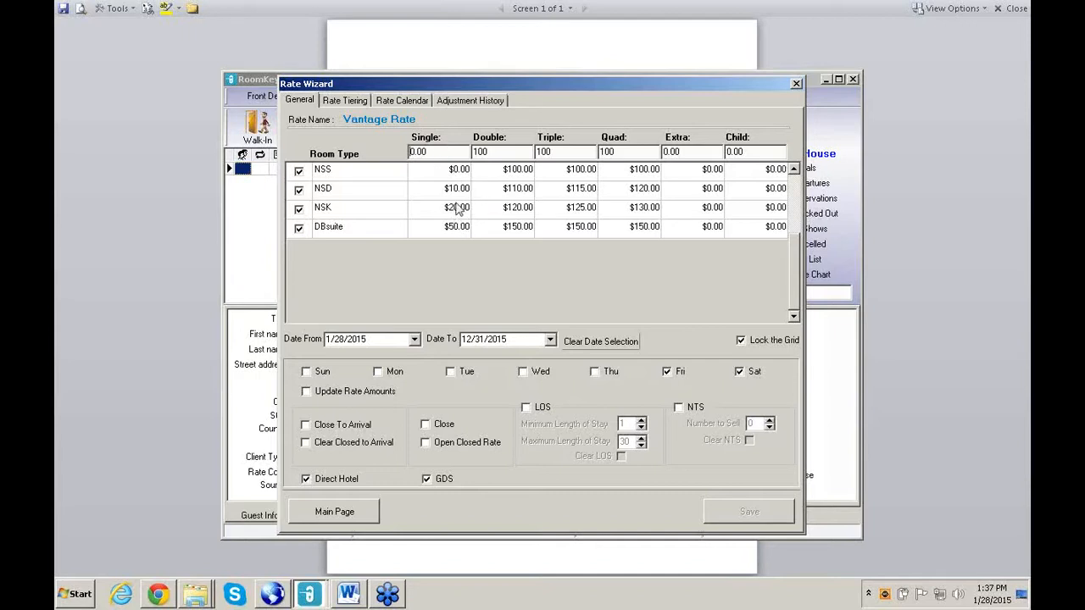
pyautogui.write('150')
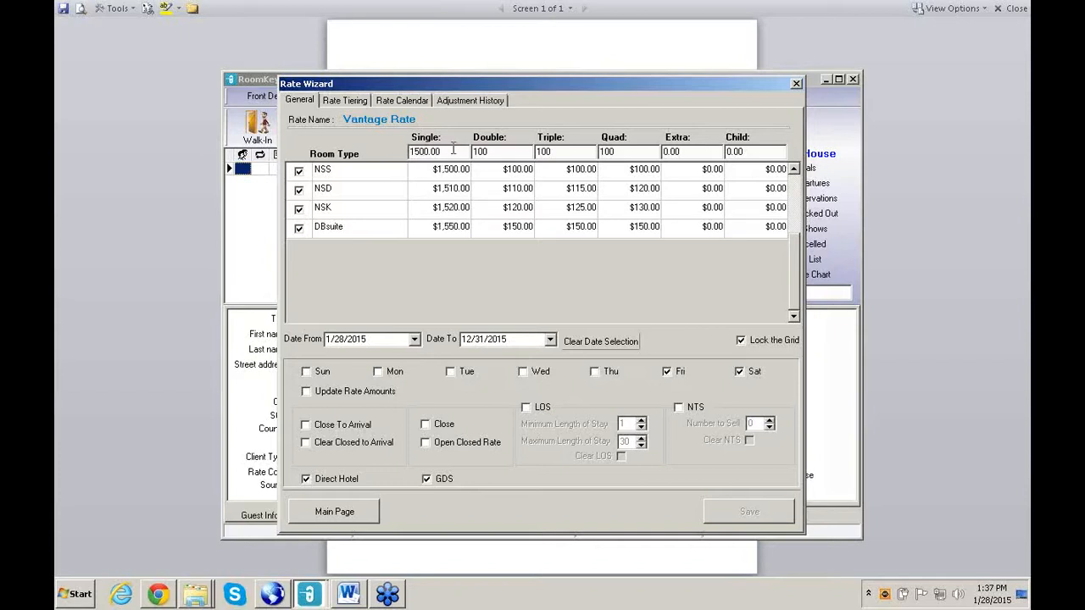
pyautogui.press('BackSpace')
pyautogui.press('Tab')
pyautogui.write('150')
pyautogui.press('Tab')
pyautogui.write('150')
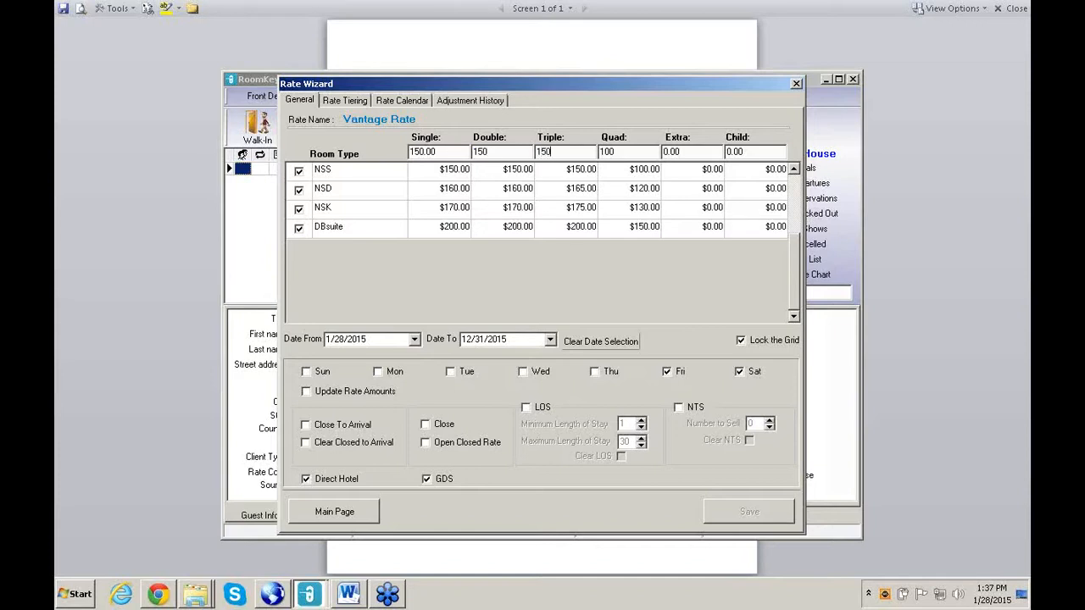
pyautogui.press('Tab')
pyautogui.write('150')
pyautogui.press('Tab')
# Step: Enable the rate amounts update for Friday and Saturday and save it for 1/28/2015 through 12/31/2015
pyautogui.click(311, 394)
pyautogui.click(307, 393)
pyautogui.click(754, 511)
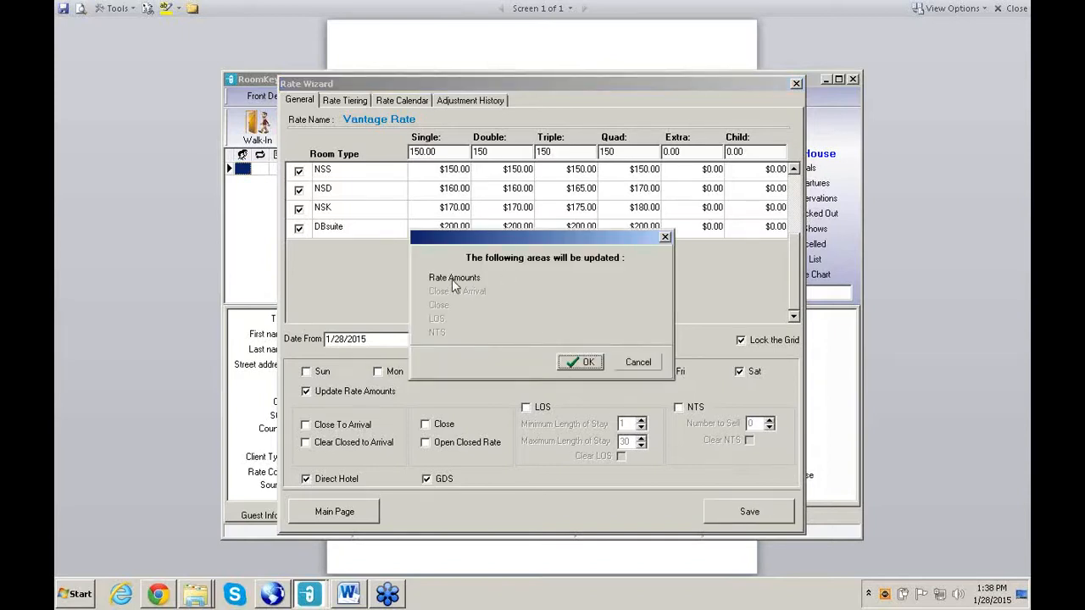
pyautogui.click(580, 363)
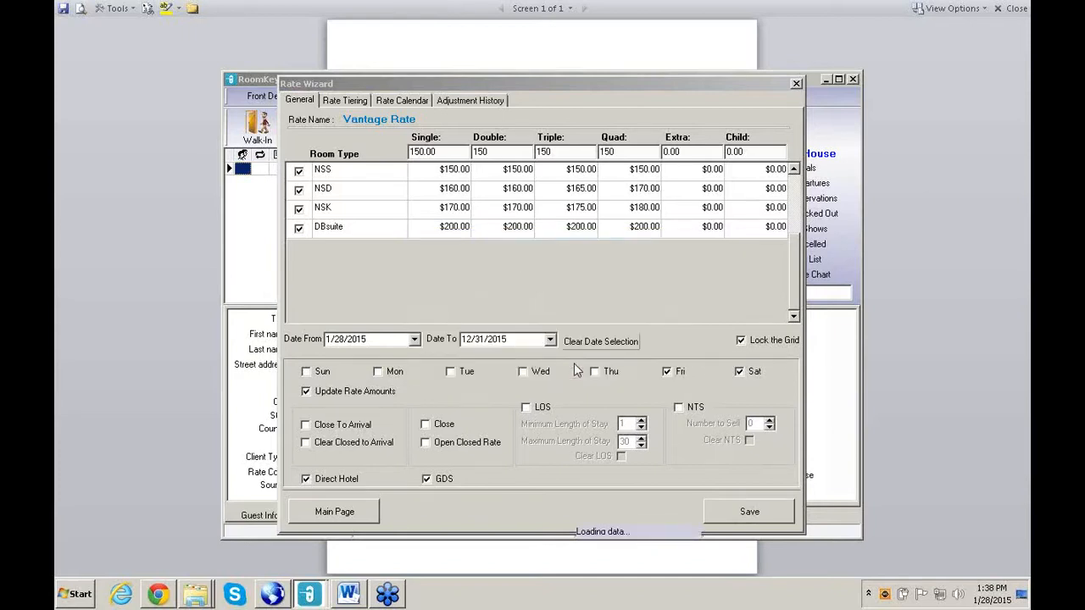
# Step: Check the updated DBsuite calendar with the Hotel Direct rate type from January 2015, advancing to March and April 2015
pyautogui.click(422, 102)
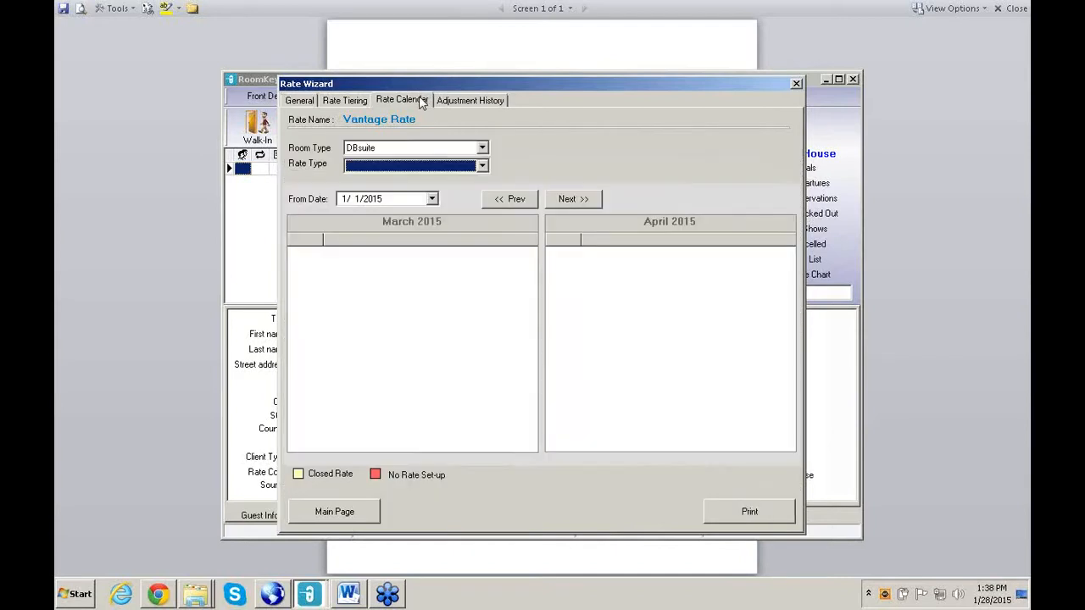
pyautogui.click(482, 166)
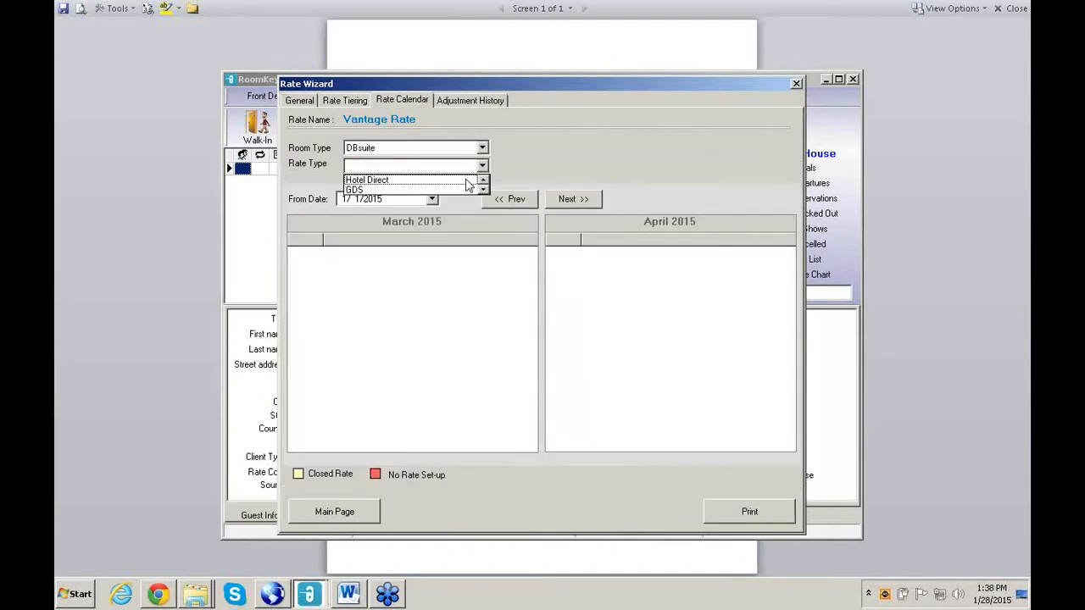
pyautogui.click(465, 180)
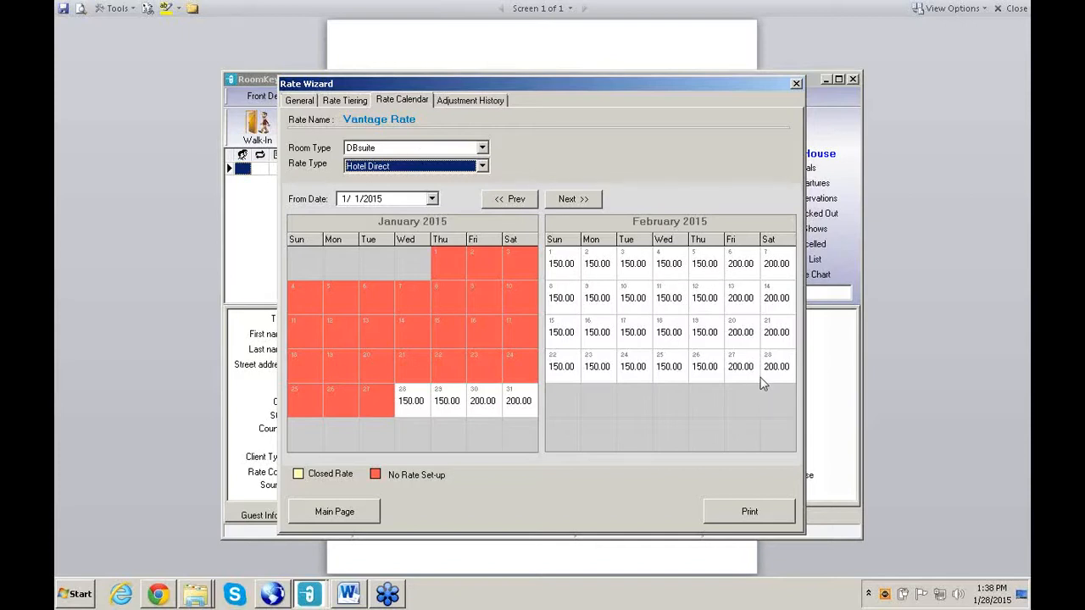
pyautogui.click(583, 209)
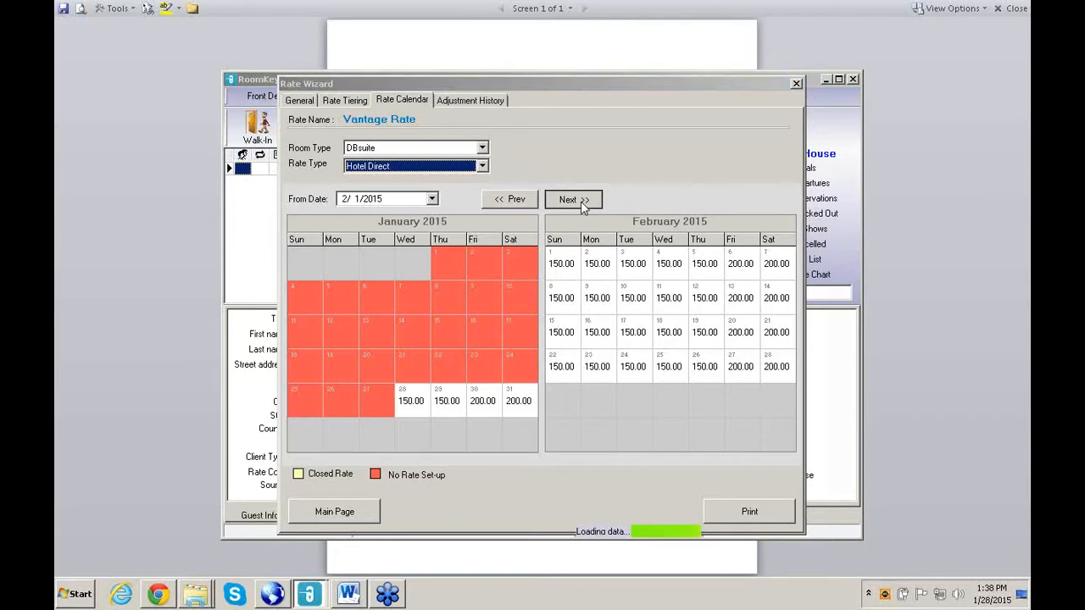
pyautogui.click(583, 208)
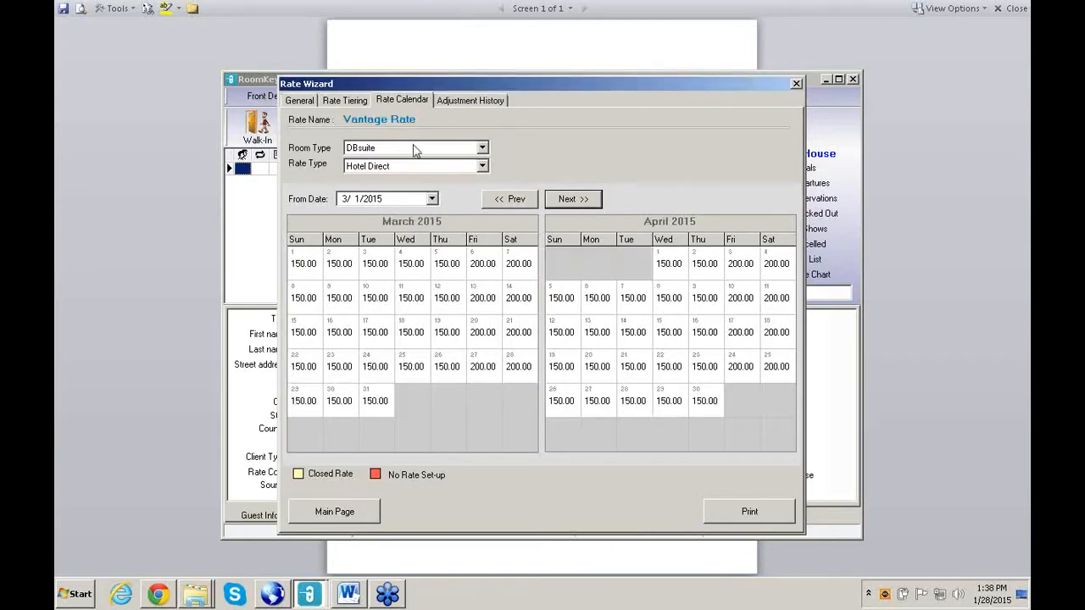
# Step: Close the Rate Wizard, reopen it from the system configuration, and open Vantage Rate's general settings
pyautogui.click(300, 101)
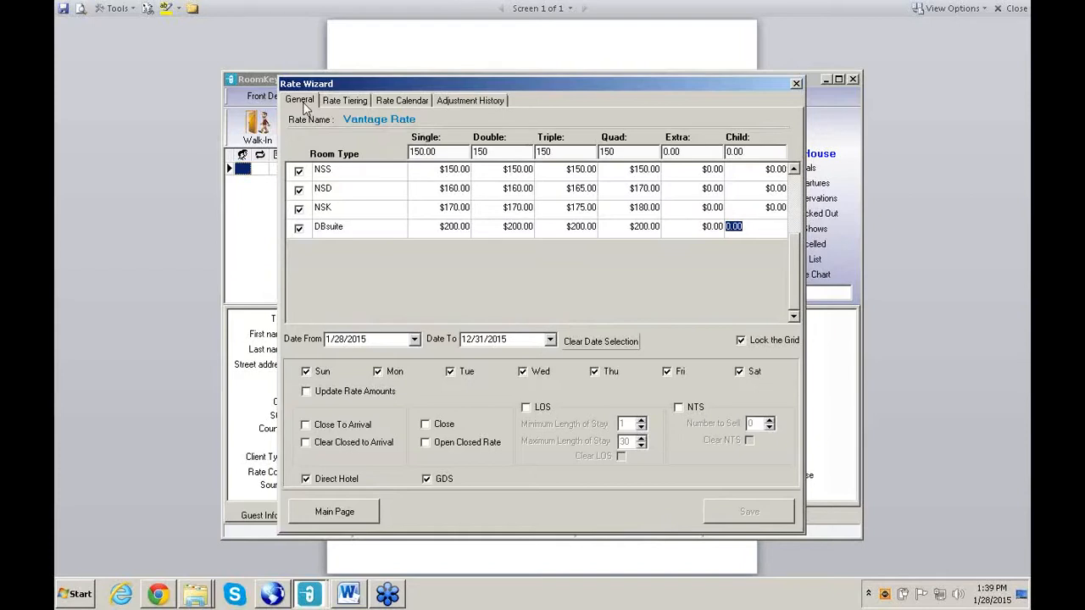
pyautogui.click(797, 87)
pyautogui.click(505, 96)
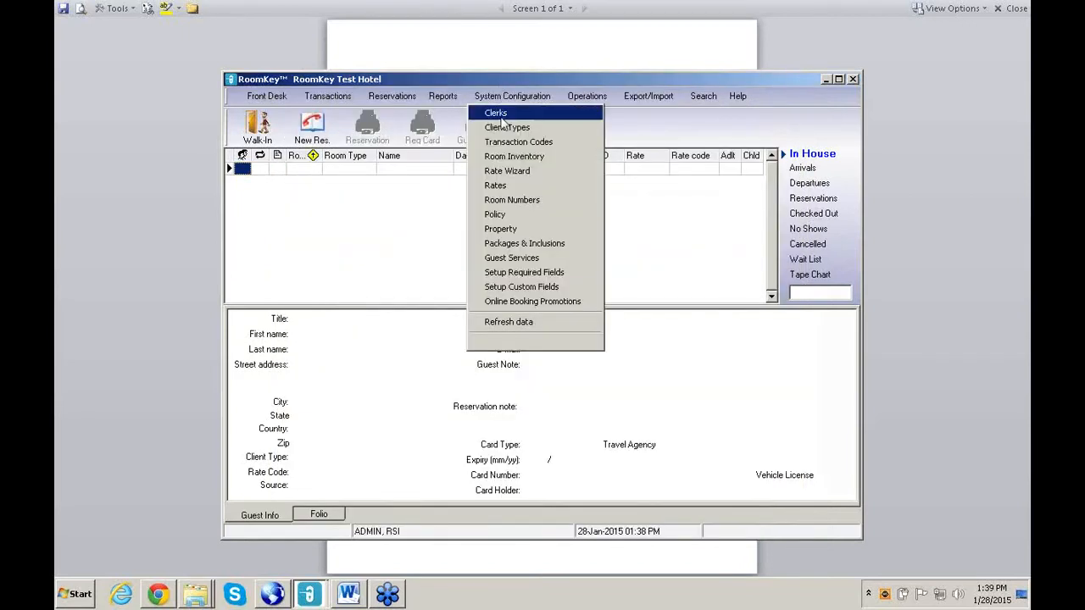
pyautogui.click(506, 173)
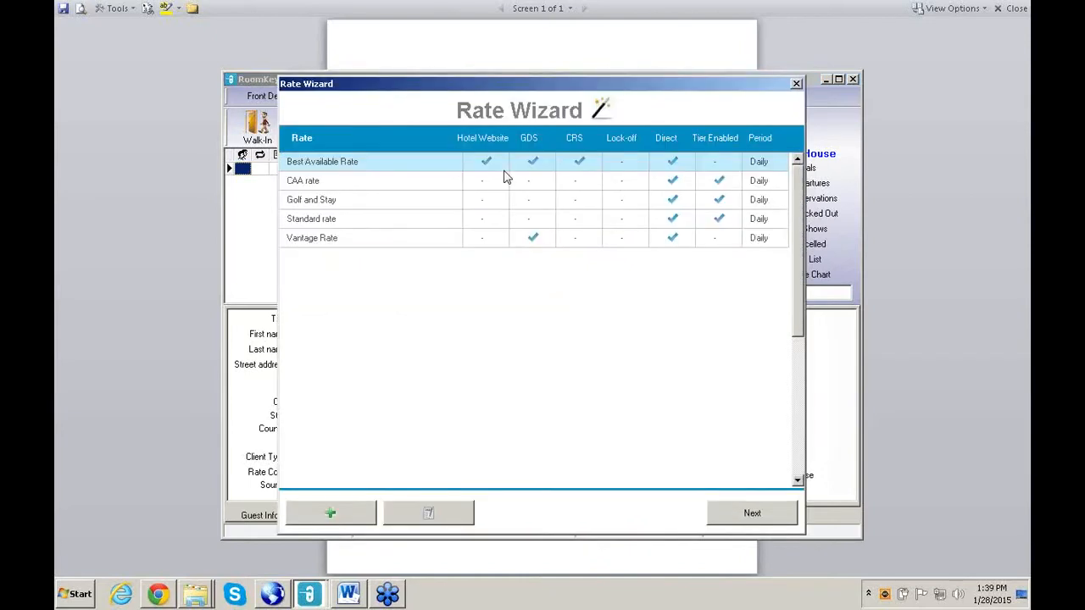
pyautogui.click(392, 245)
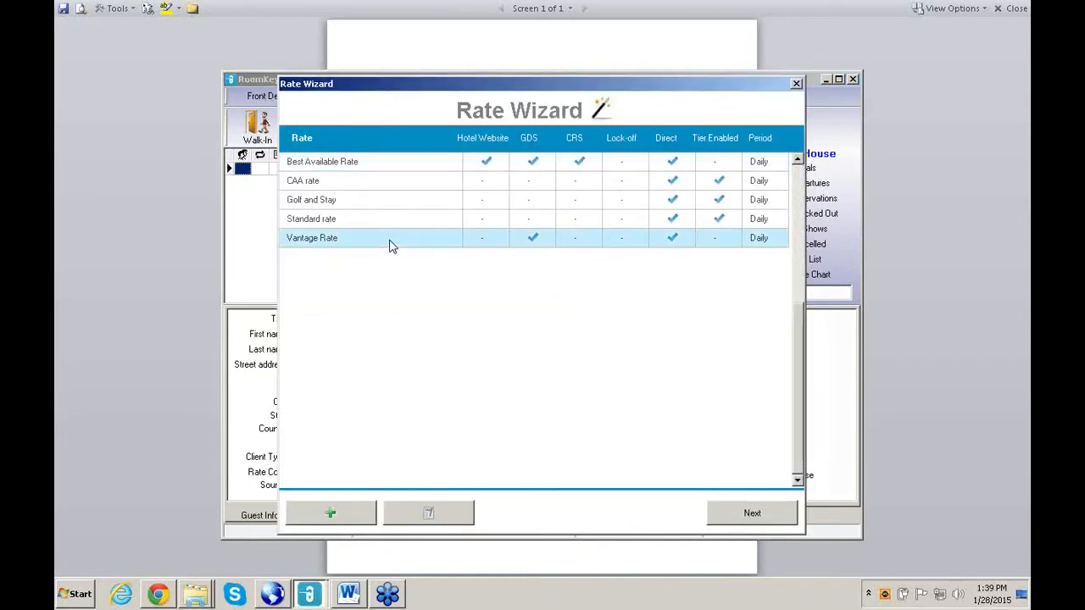
pyautogui.click(752, 515)
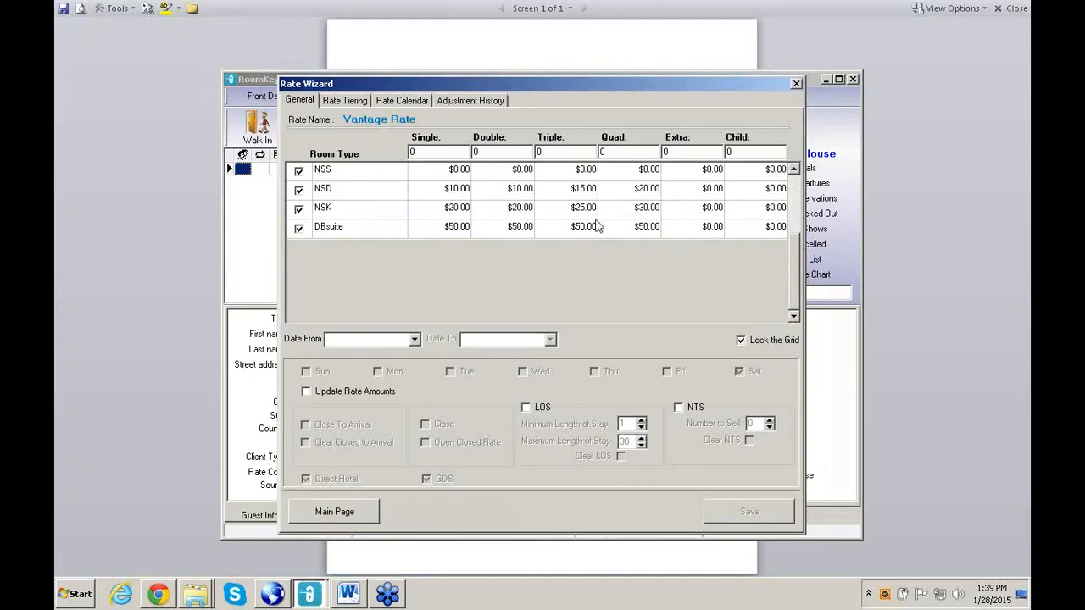
# Step: Set the rate's date range from 2/13/2015 to 2/15/2015
pyautogui.click(418, 340)
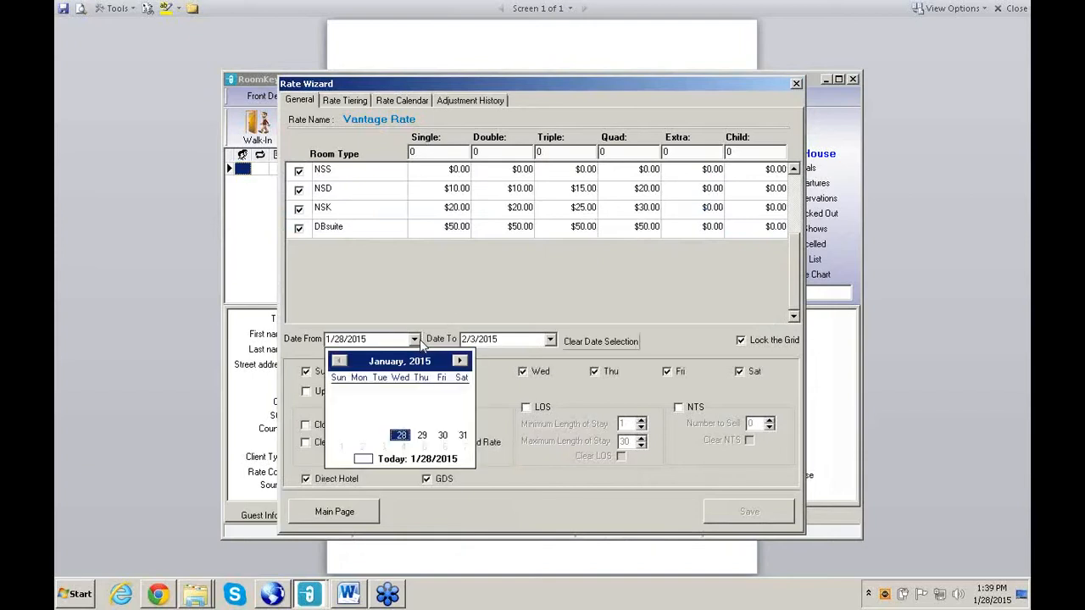
pyautogui.click(461, 362)
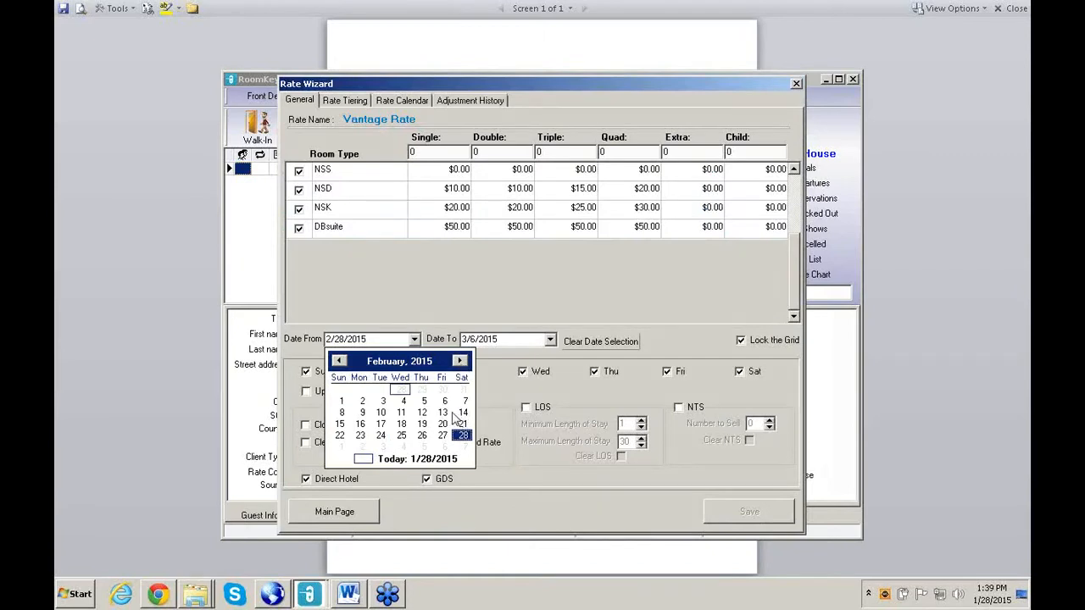
pyautogui.click(443, 413)
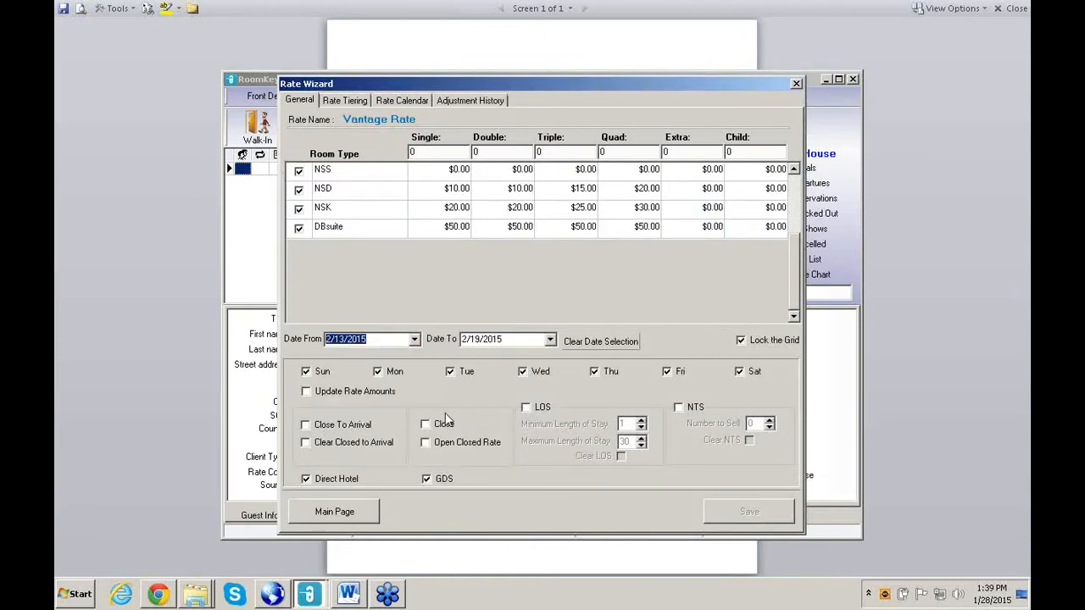
pyautogui.click(550, 340)
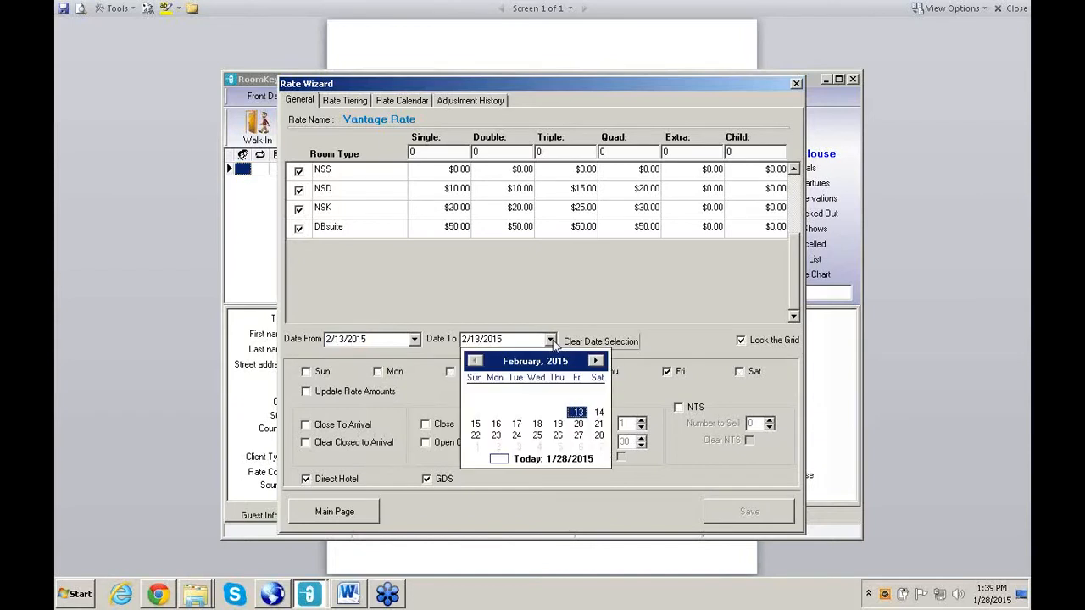
pyautogui.click(476, 424)
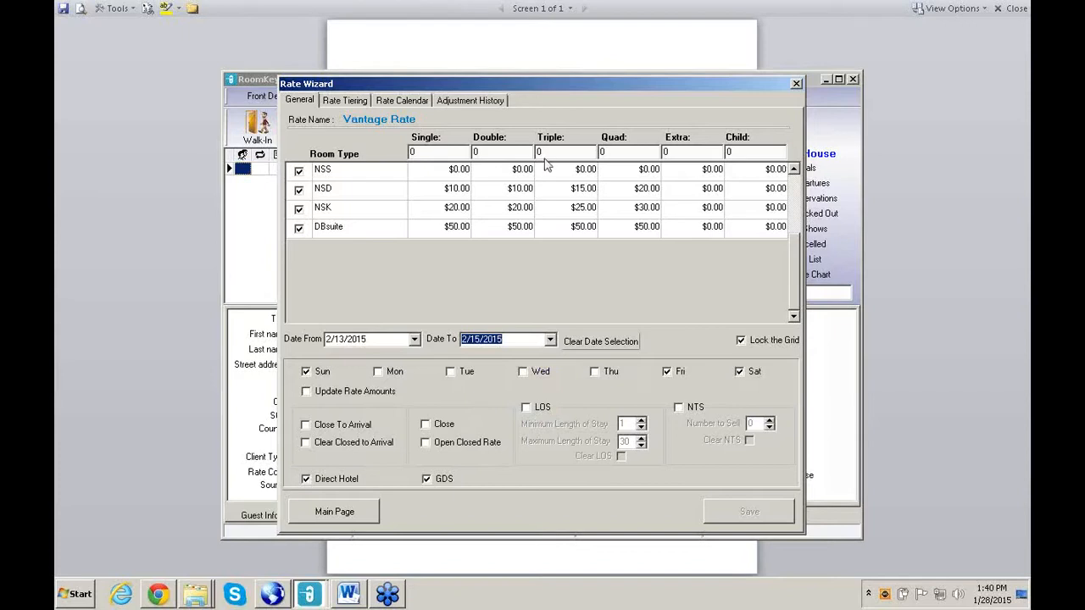
# Step: Set the base single, double, triple and quad amounts to 200 for the selected February dates
pyautogui.click(446, 151)
pyautogui.write('20.00')
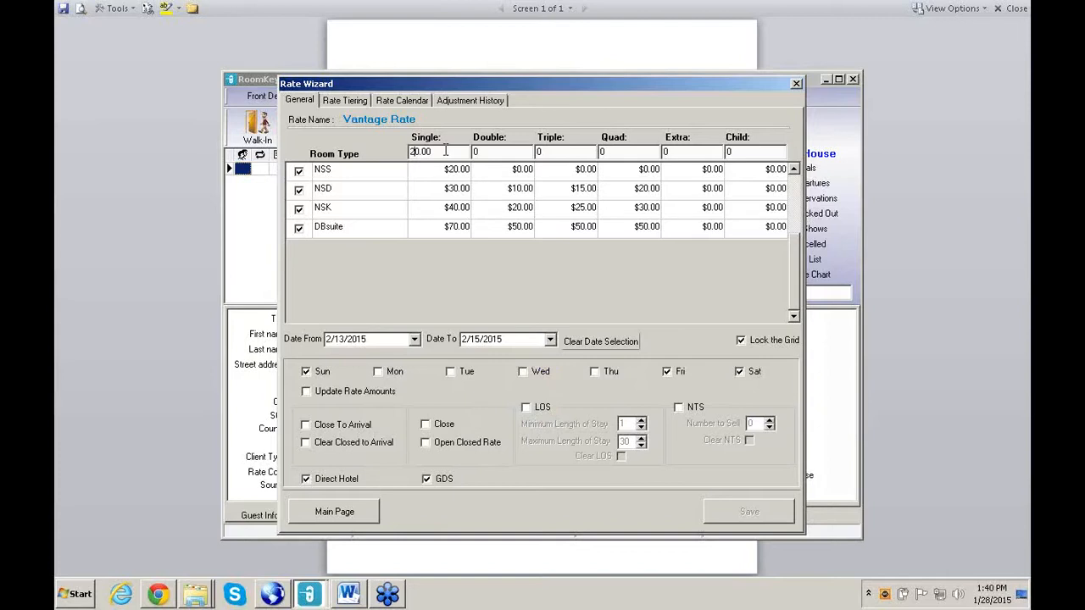
pyautogui.press('BackSpace')
pyautogui.write('20')
pyautogui.press('Tab')
pyautogui.write('200')
pyautogui.press('Tab')
pyautogui.write('200')
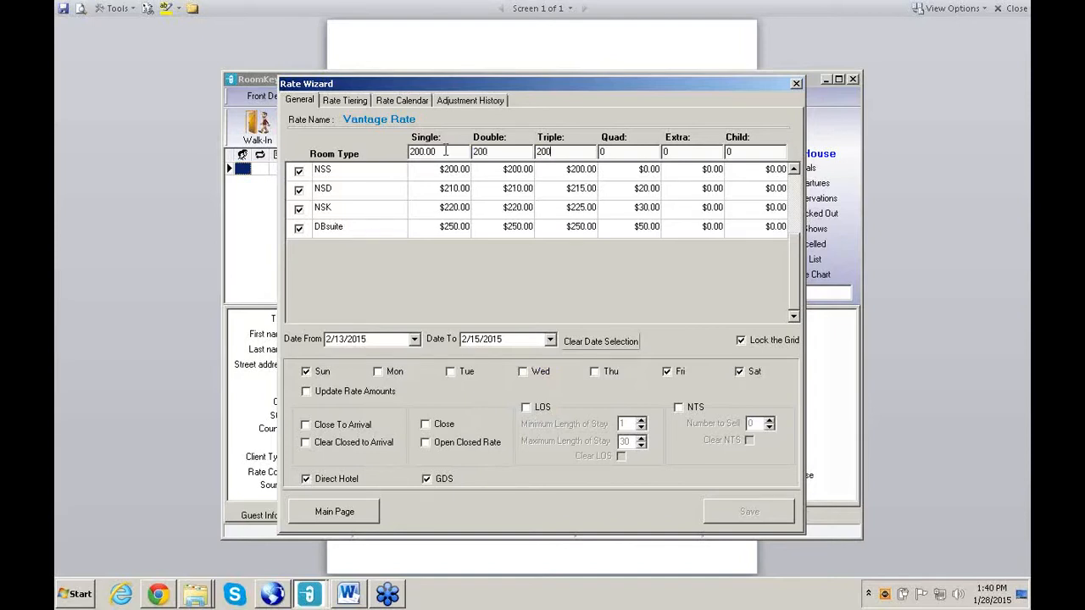
pyautogui.press('Tab')
pyautogui.write('200')
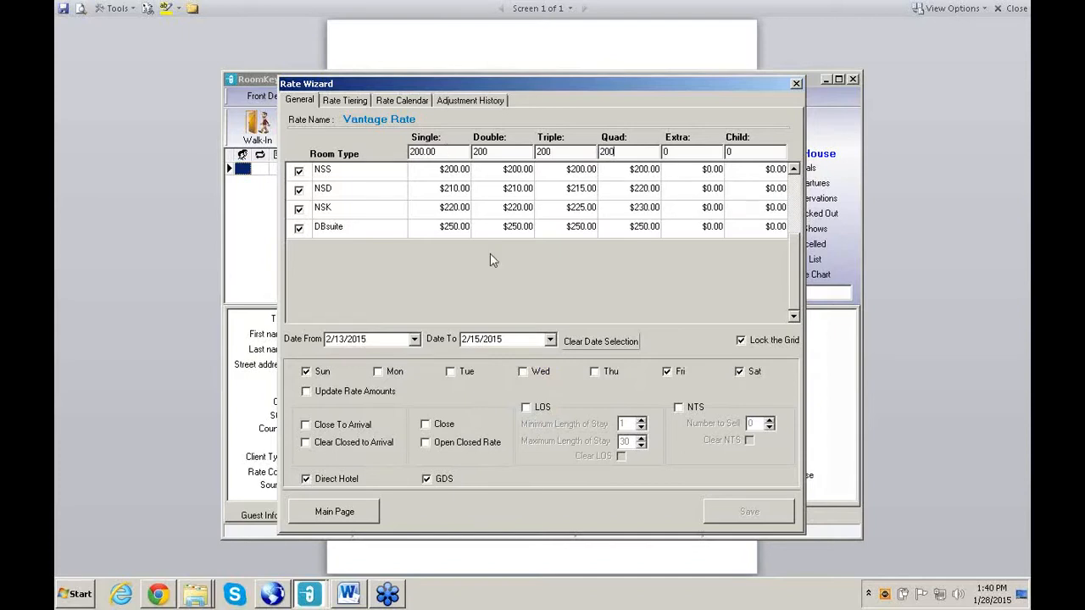
# Step: Enable the rate amounts update and save it for 2/13/2015 through 2/15/2015
pyautogui.click(306, 391)
pyautogui.click(752, 516)
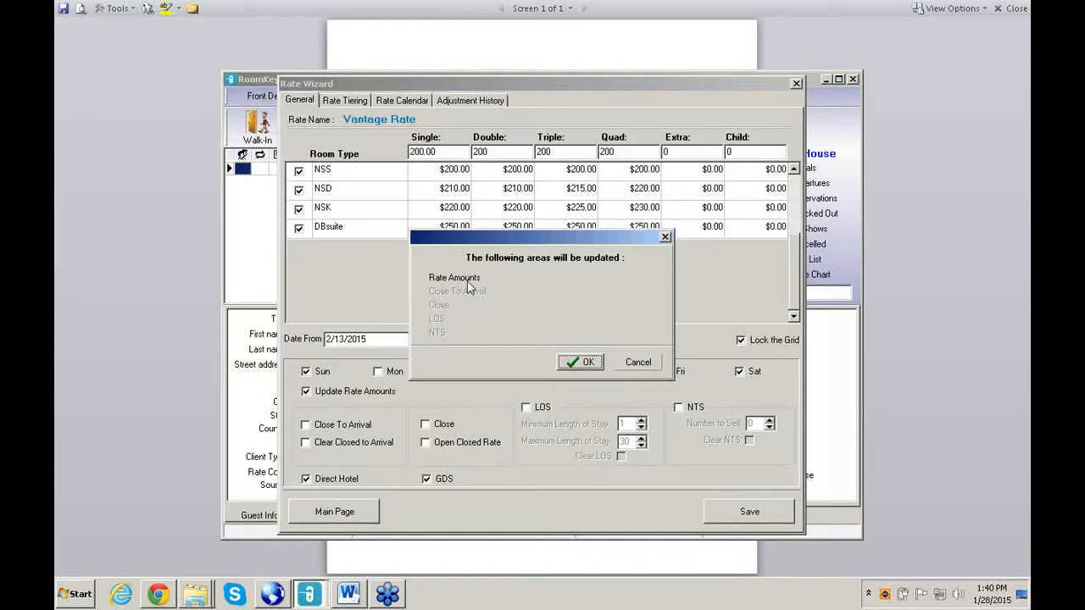
pyautogui.click(580, 363)
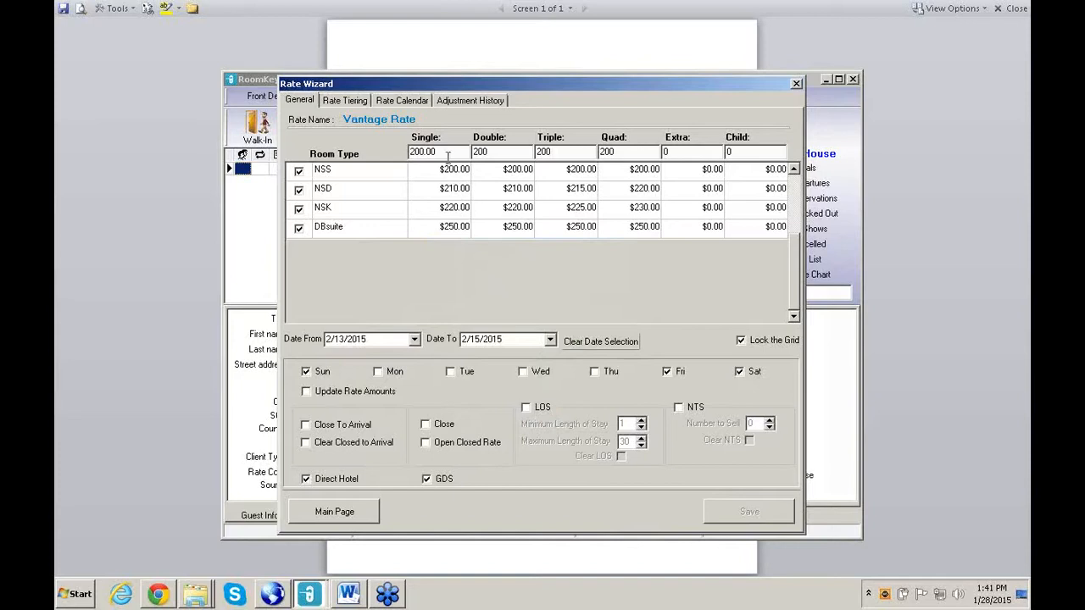
pyautogui.click(410, 102)
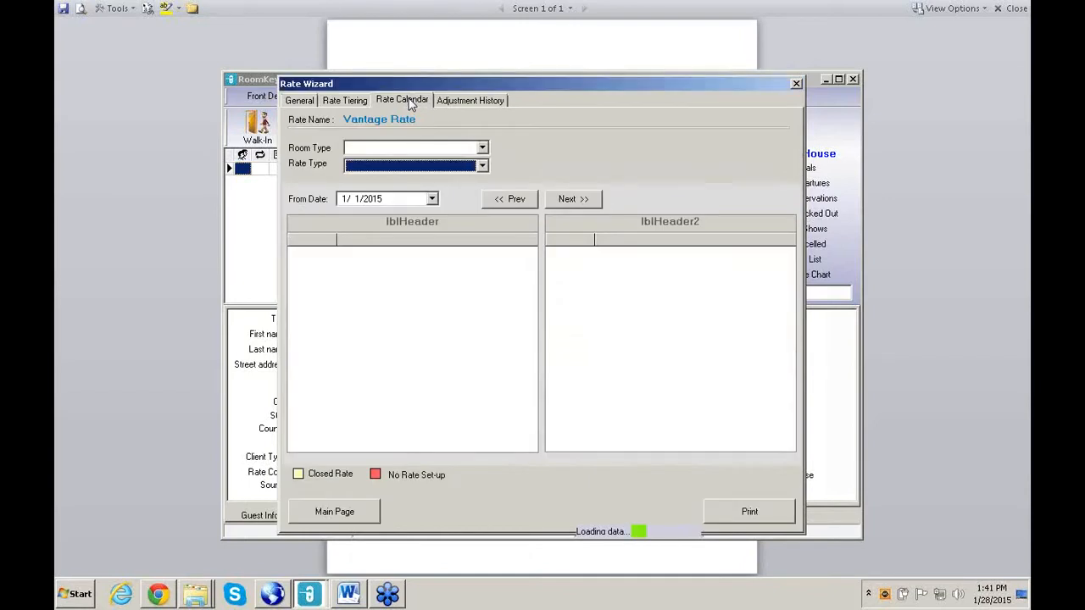
pyautogui.click(483, 151)
pyautogui.click(433, 158)
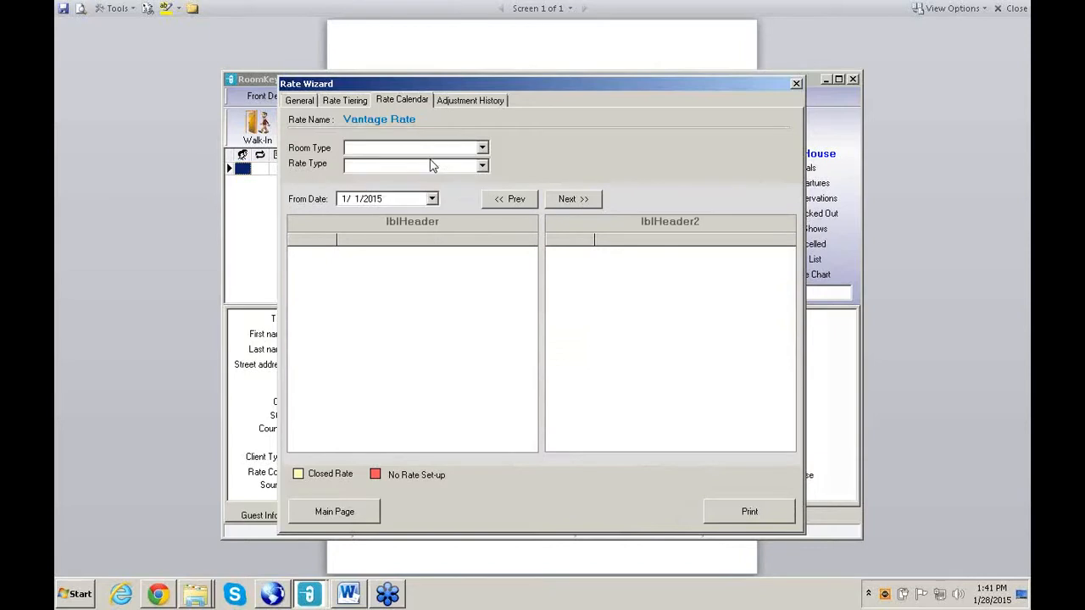
pyautogui.click(483, 167)
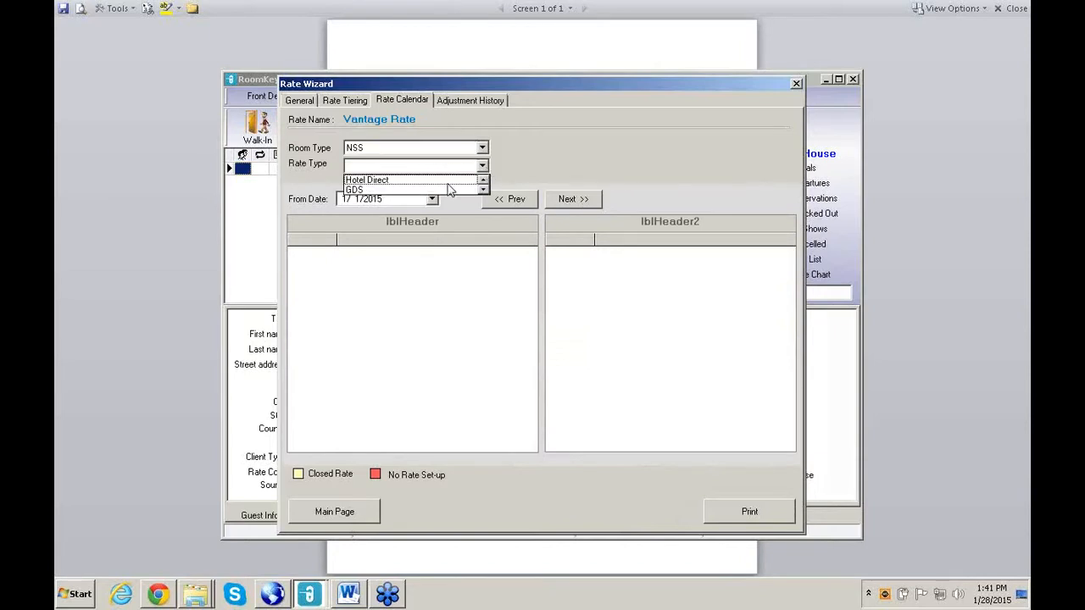
pyautogui.click(450, 188)
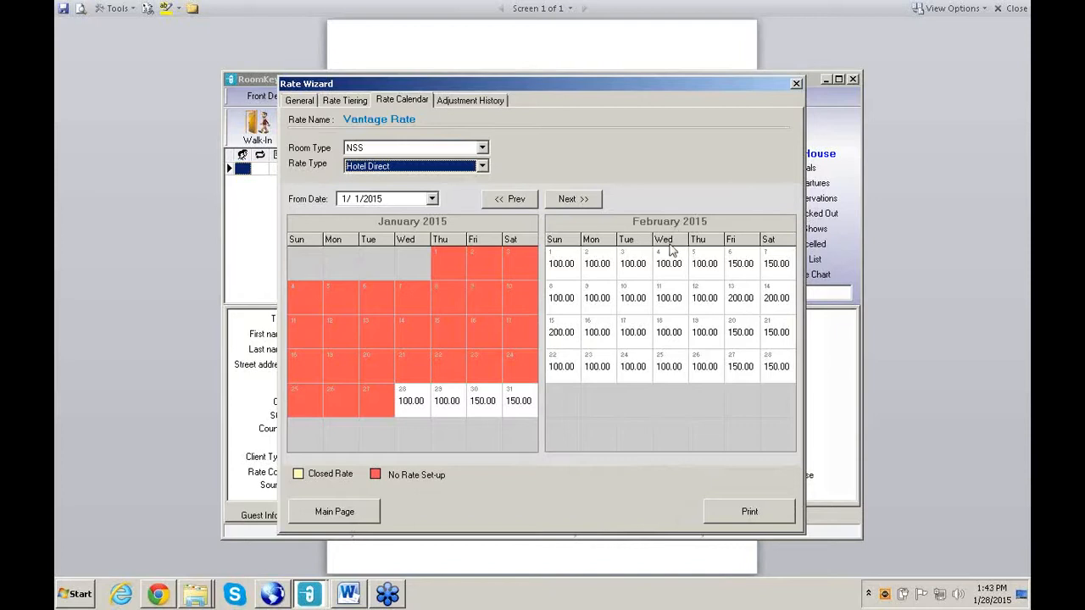
# Step: Close the Rate Wizard, reopen it from the system configuration, and start a new rate
pyautogui.click(294, 103)
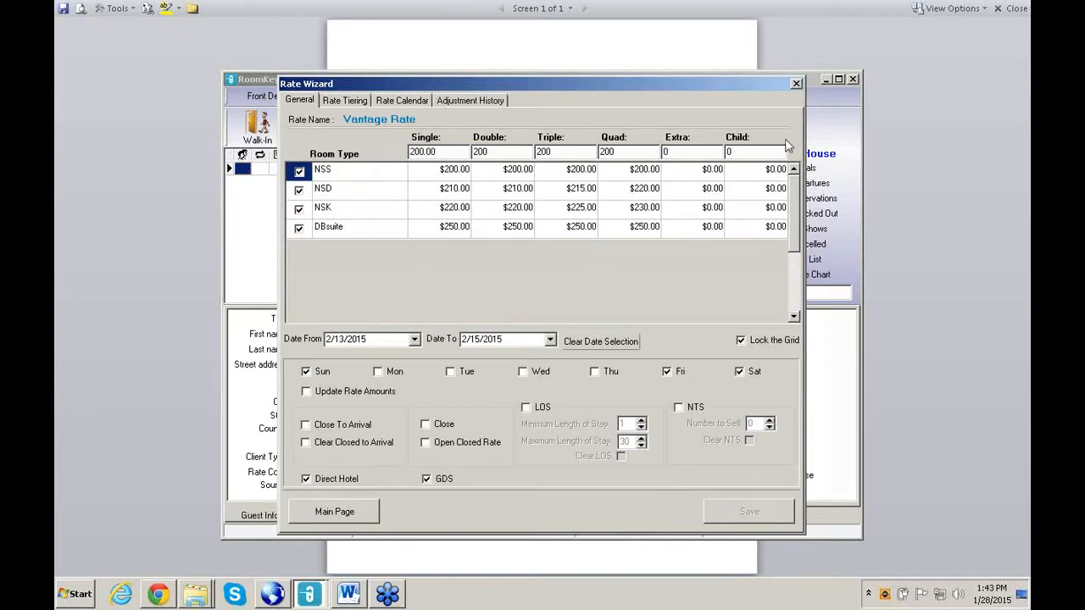
pyautogui.click(794, 82)
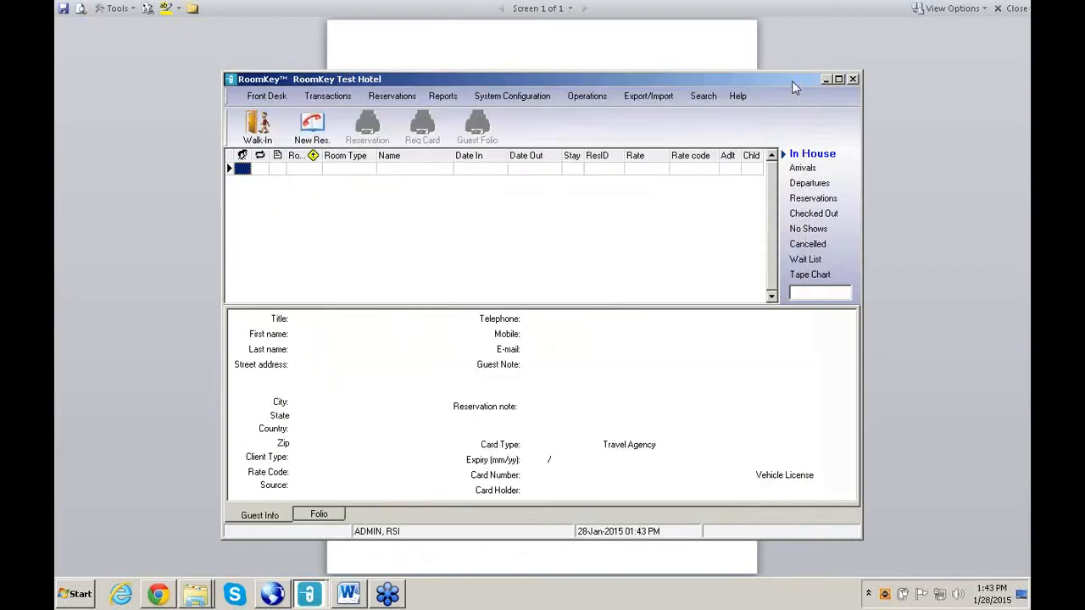
pyautogui.click(534, 97)
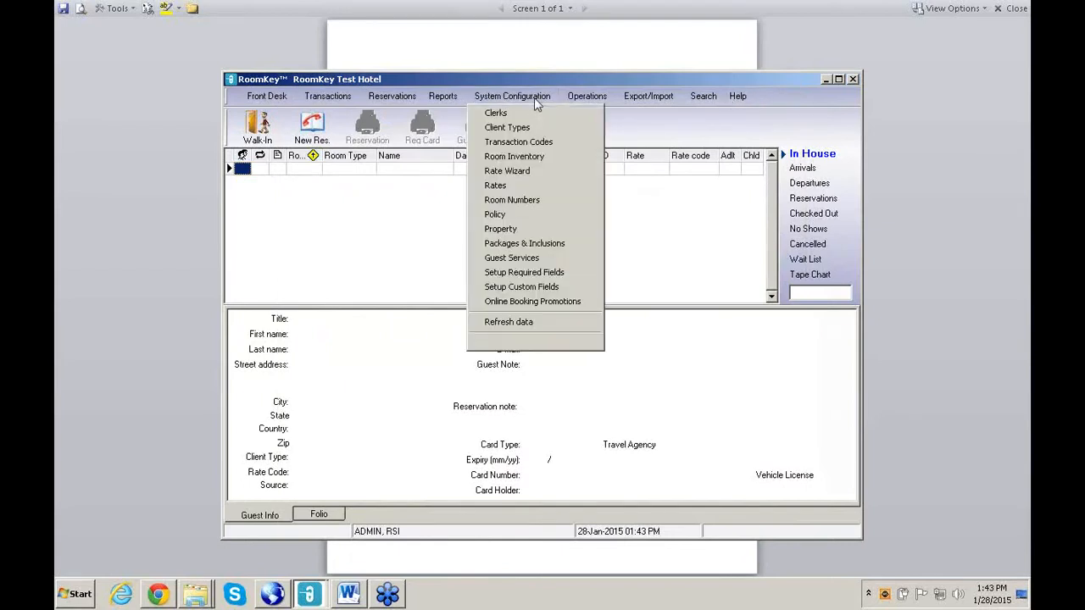
pyautogui.click(527, 172)
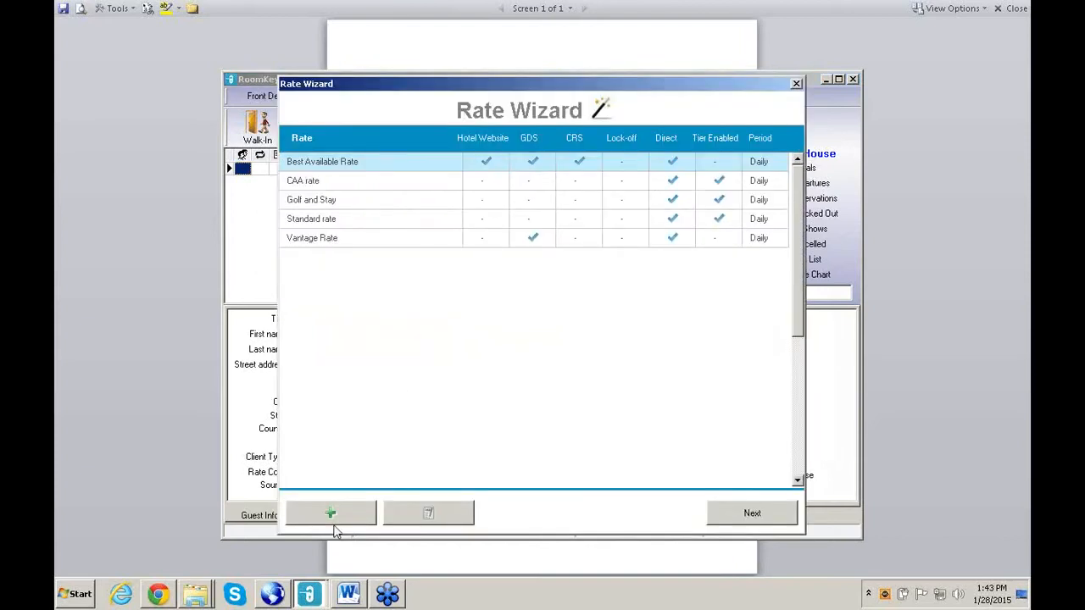
pyautogui.click(335, 522)
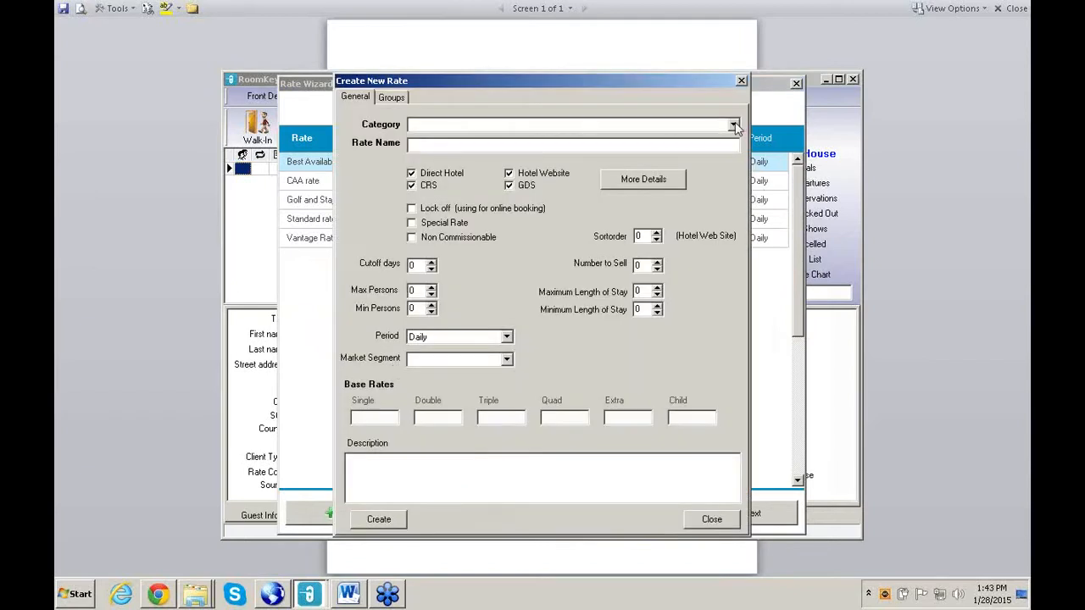
# Step: Assign the new rate to the Standard rate category and name it Rack Rate
pyautogui.click(734, 125)
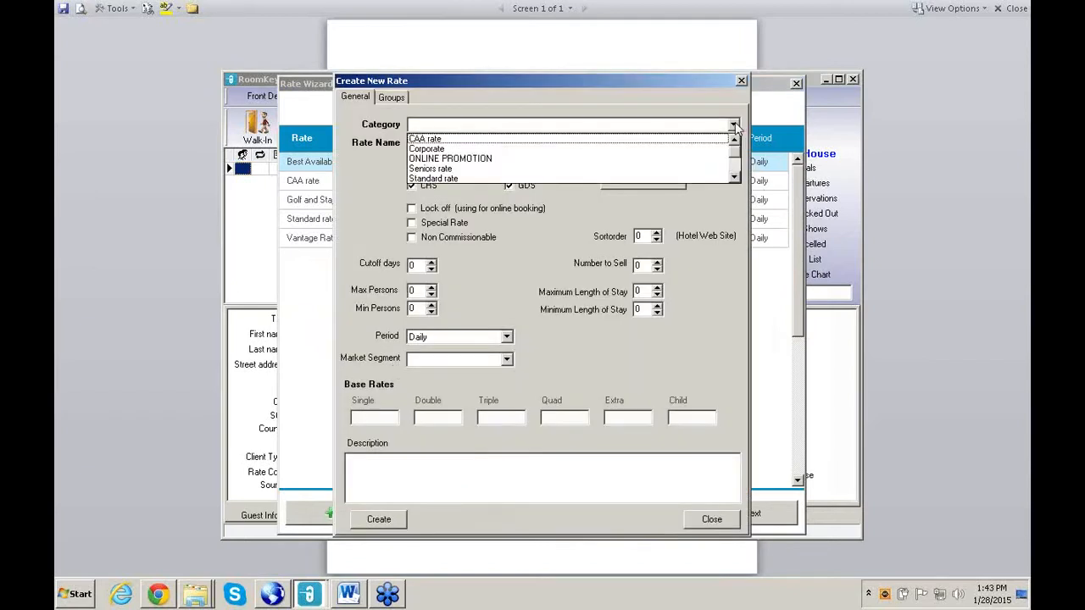
pyautogui.click(445, 178)
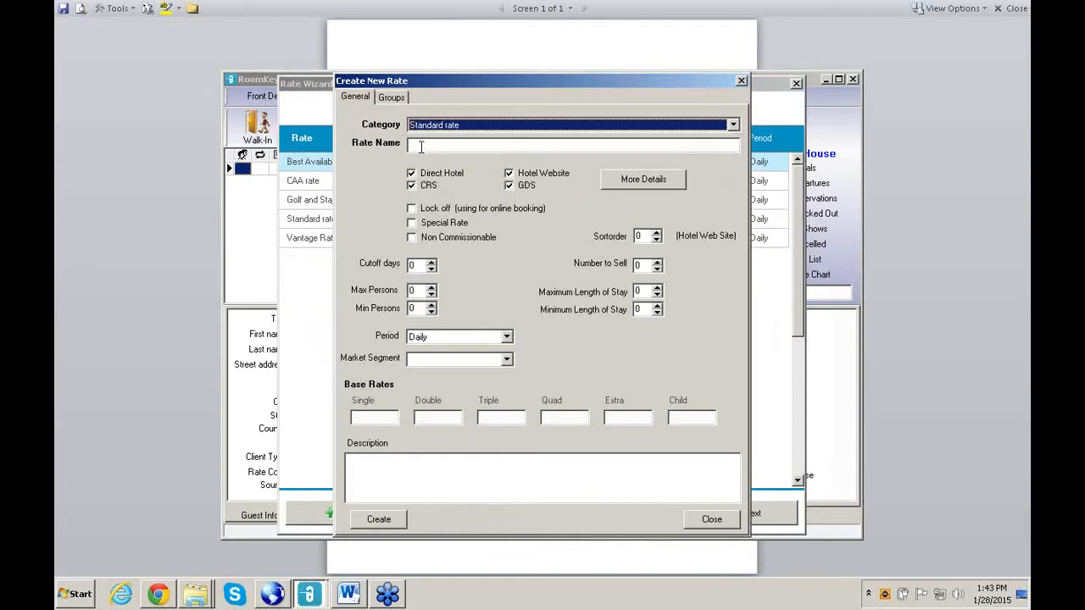
pyautogui.click(420, 145)
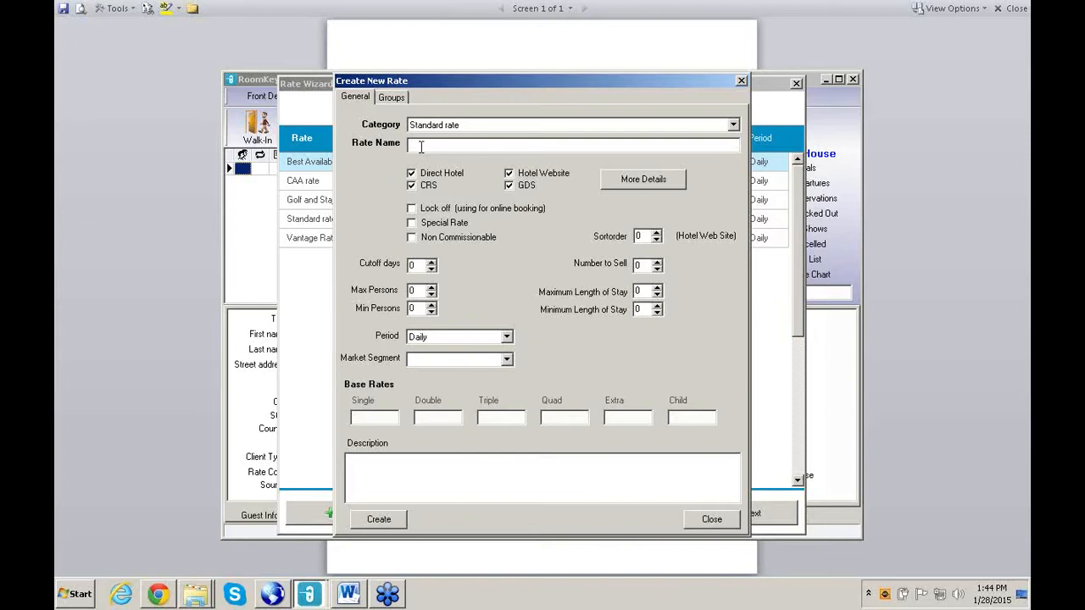
pyautogui.write('Rack r')
pyautogui.press('BackSpace')
pyautogui.write('Rate')
# Step: Limit Rack Rate to the Direct Hotel and GDS channels and apply the expanded channel details for all room types
pyautogui.click(508, 185)
pyautogui.click(620, 181)
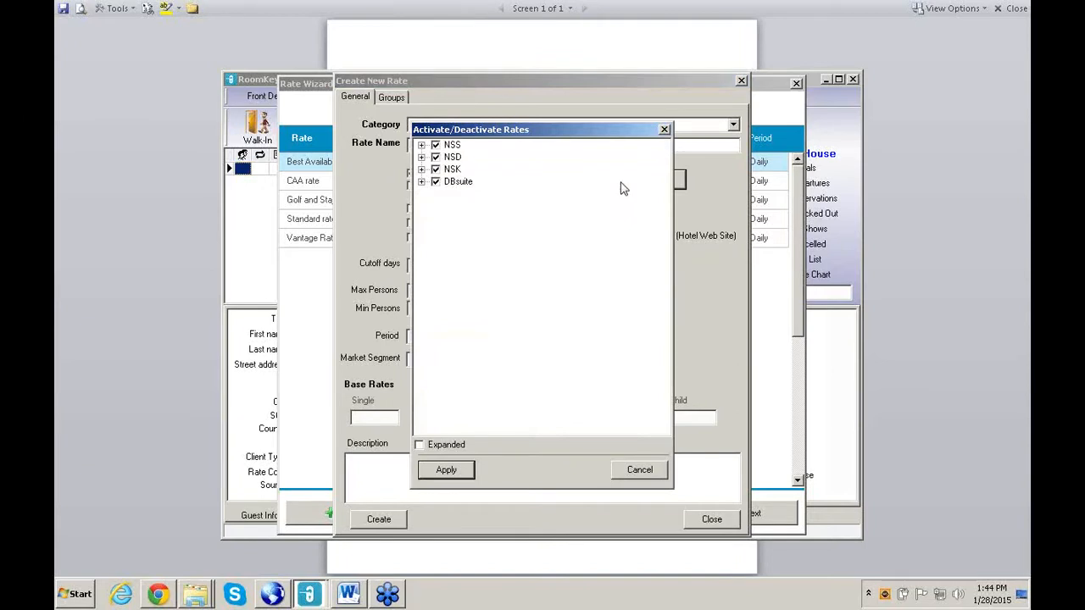
pyautogui.click(419, 445)
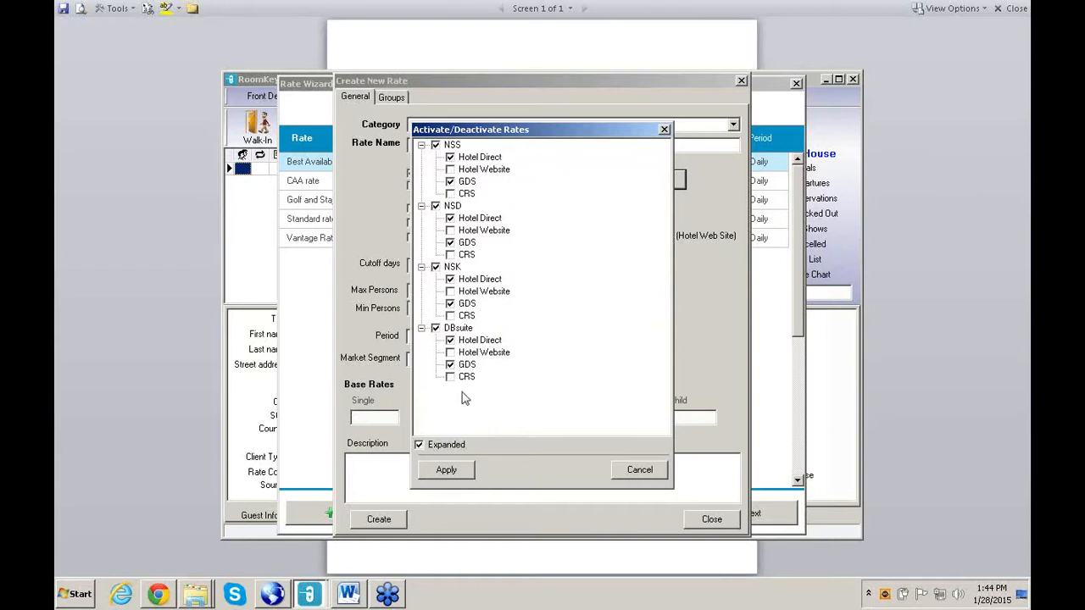
pyautogui.click(466, 469)
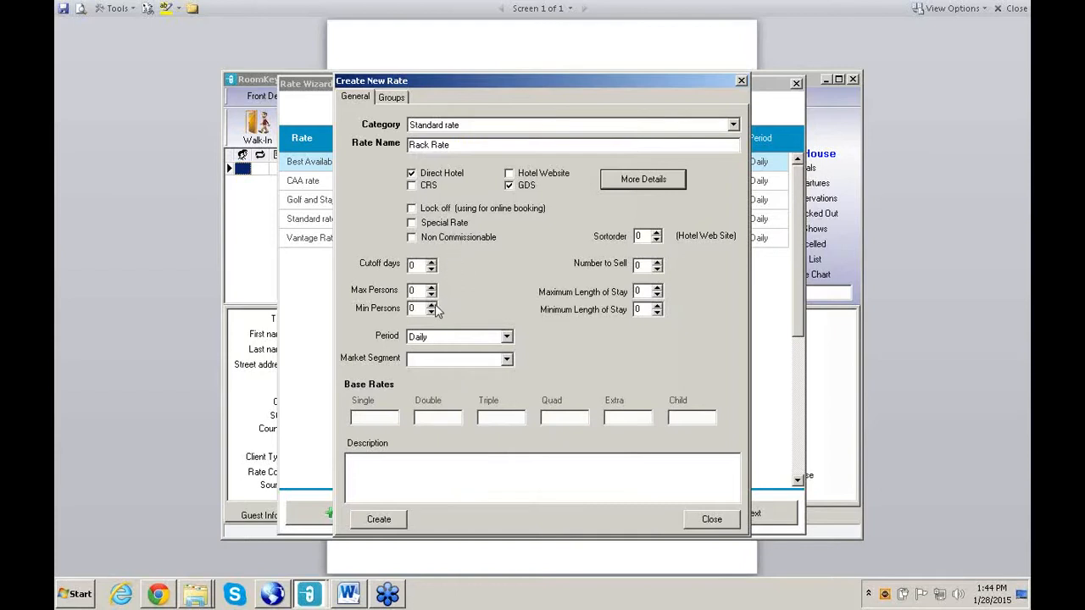
# Step: Set minimum persons and minimum length of stay to 1, describe the rate as "Basic rate no parking", and create it
pyautogui.click(432, 306)
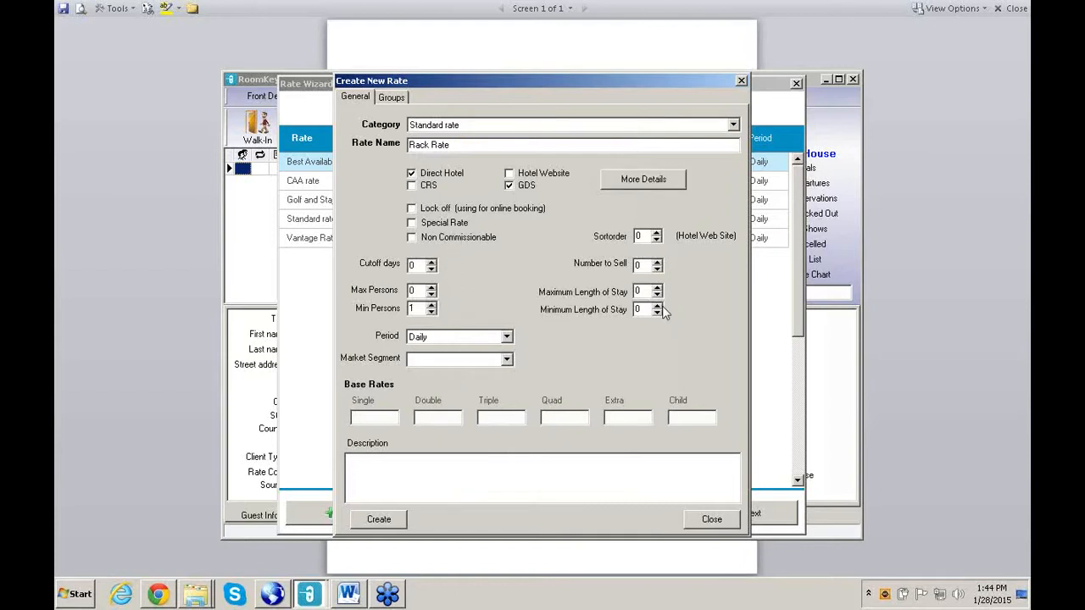
pyautogui.click(657, 306)
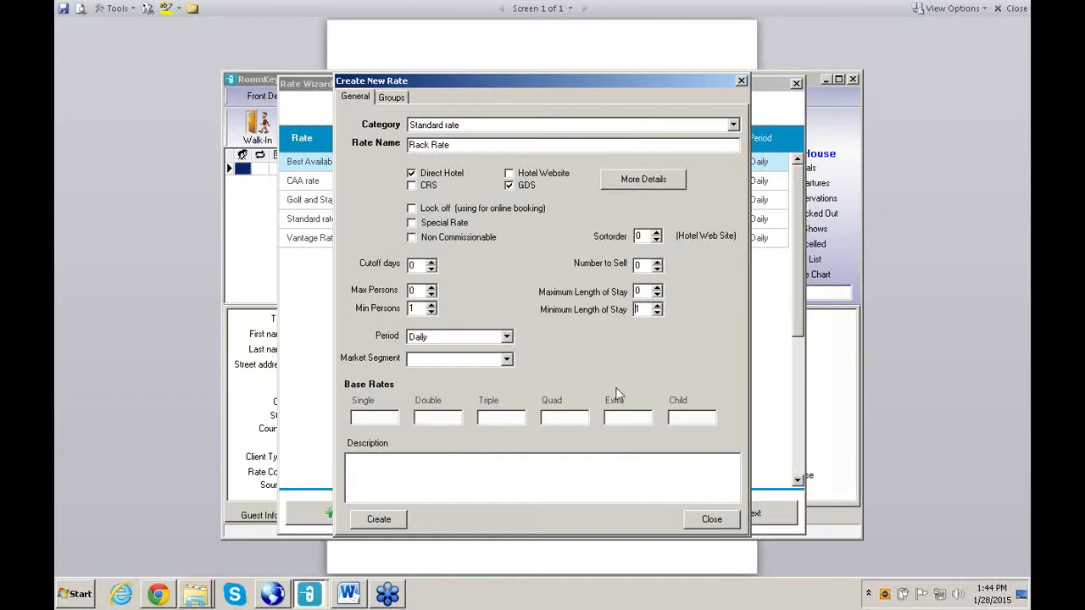
pyautogui.click(363, 463)
pyautogui.write('Basic rate no parking')
pyautogui.click(379, 519)
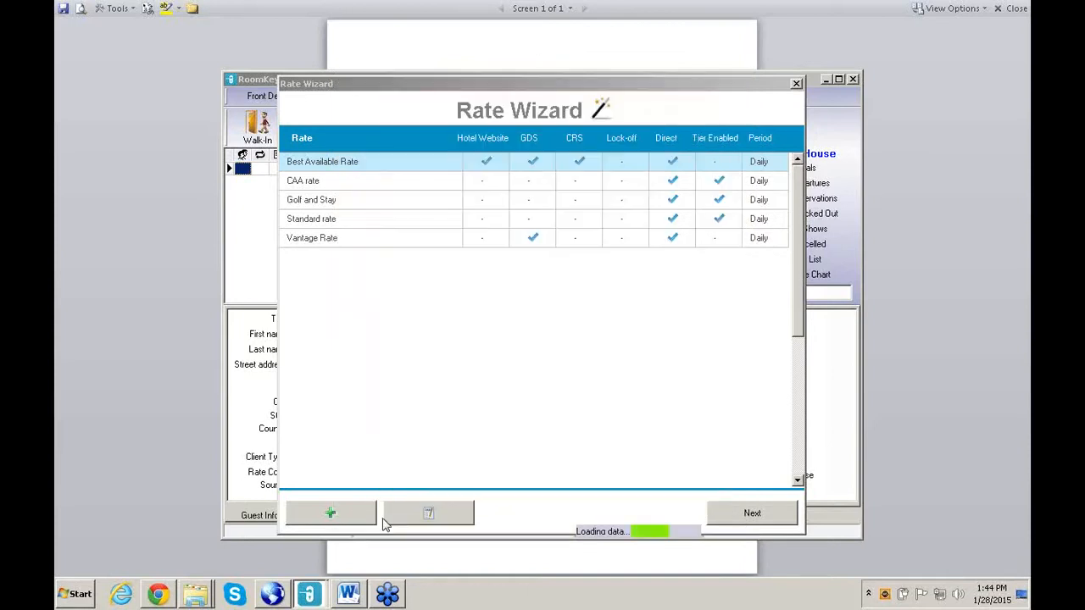
# Step: Assign Rack Rate to the Independent client type under Hotel Direct and OTA-Pre Pay under GDS, and update it
pyautogui.click(428, 517)
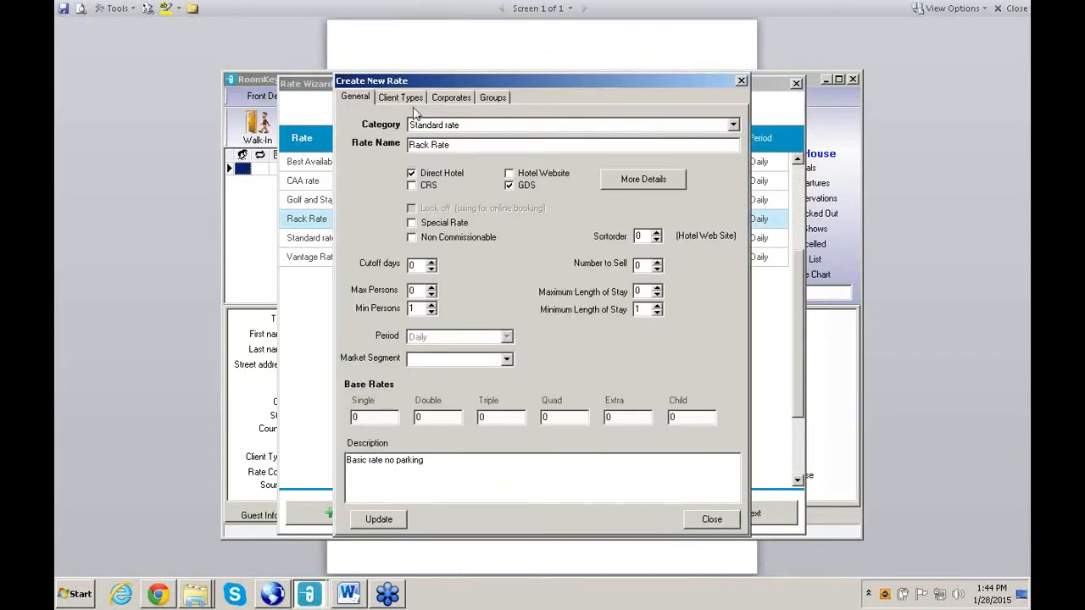
pyautogui.click(415, 104)
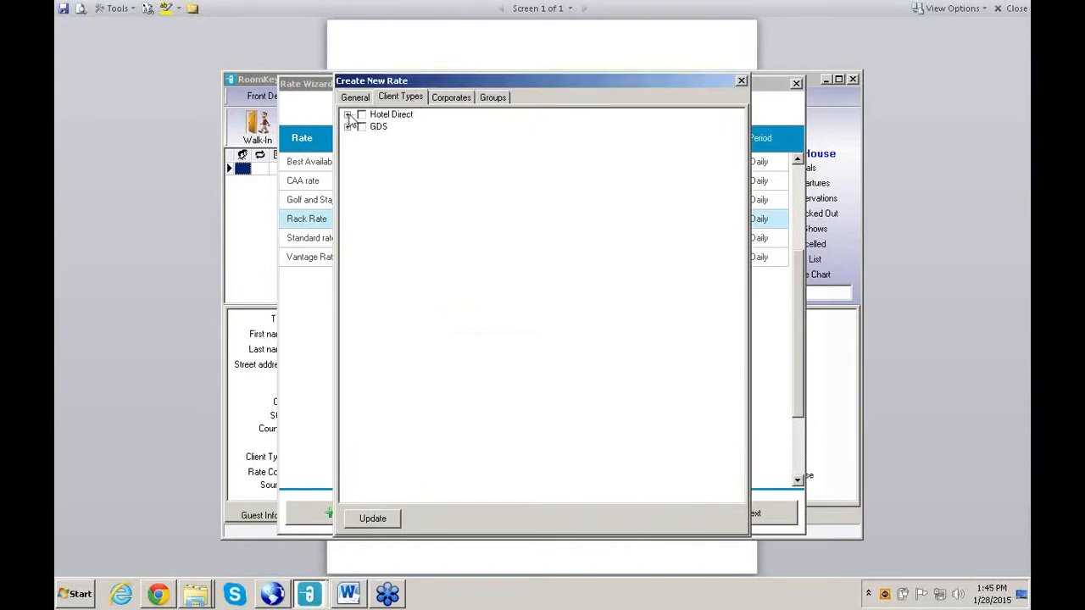
pyautogui.click(349, 115)
pyautogui.click(377, 152)
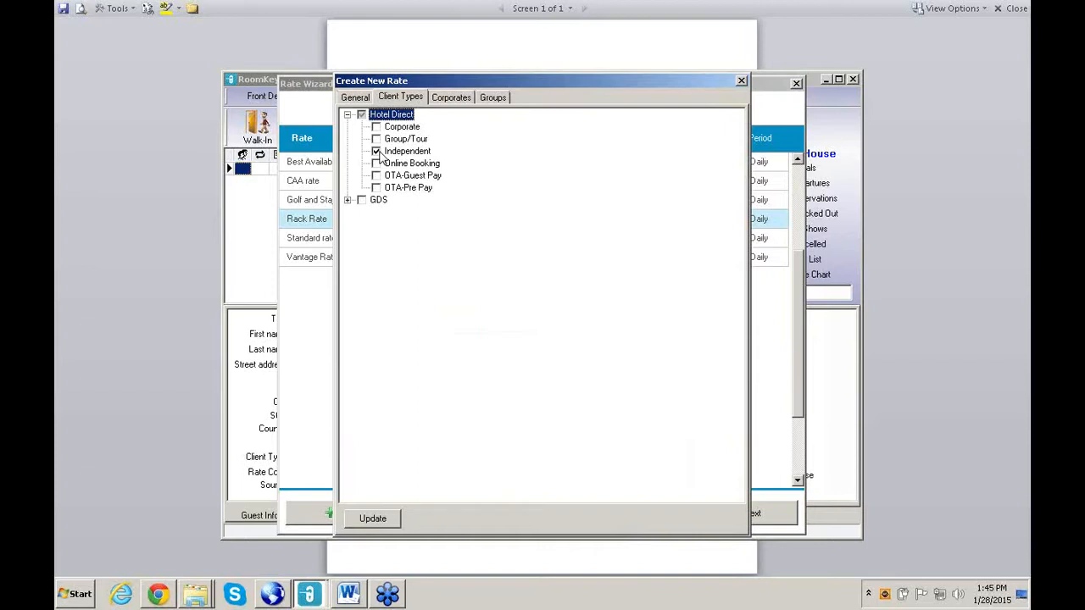
pyautogui.click(347, 200)
pyautogui.click(377, 274)
pyautogui.click(381, 523)
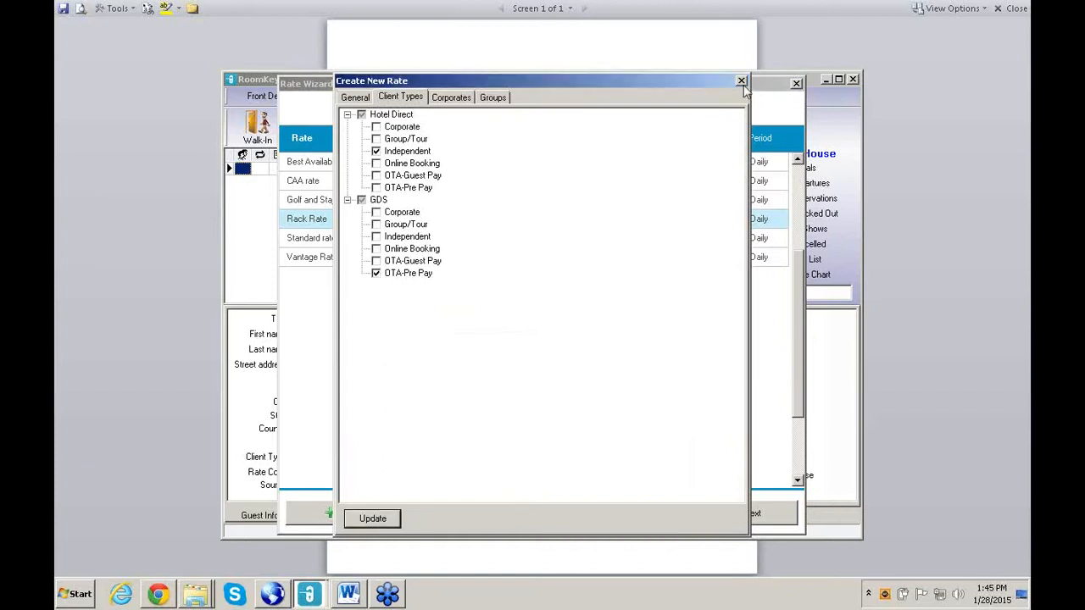
pyautogui.click(741, 82)
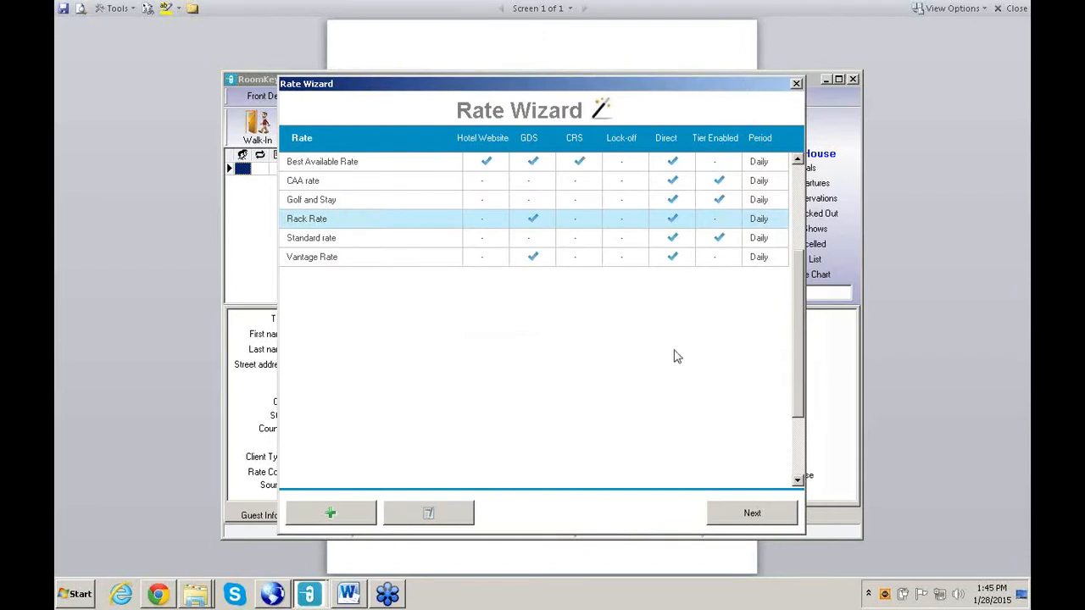
# Step: Unlock Rack Rate's room-type grid and set the NSS single, double, triple and quad amounts to 100
pyautogui.click(753, 514)
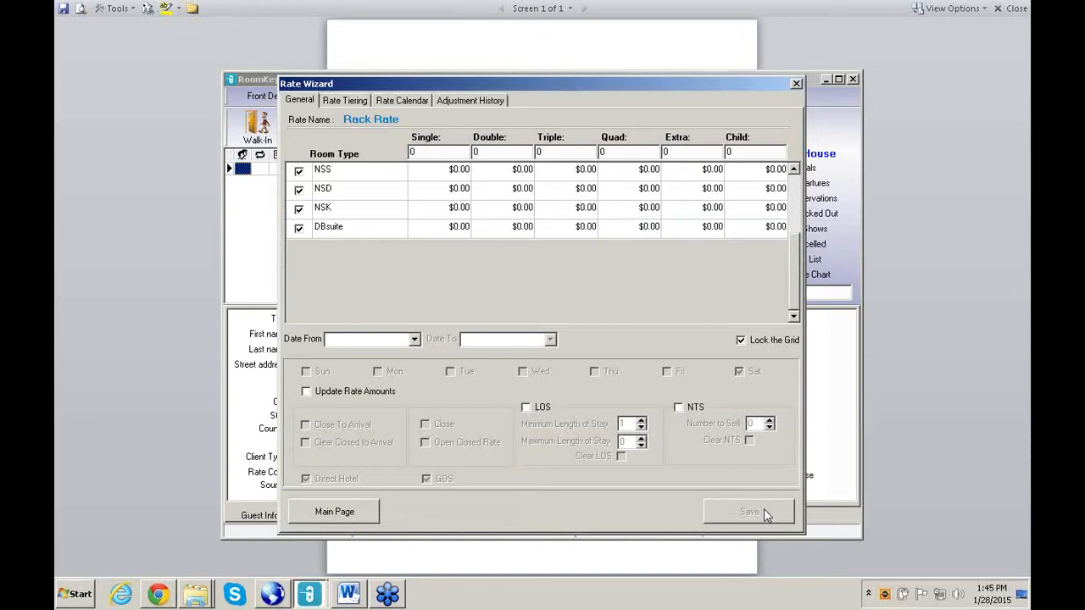
pyautogui.click(741, 340)
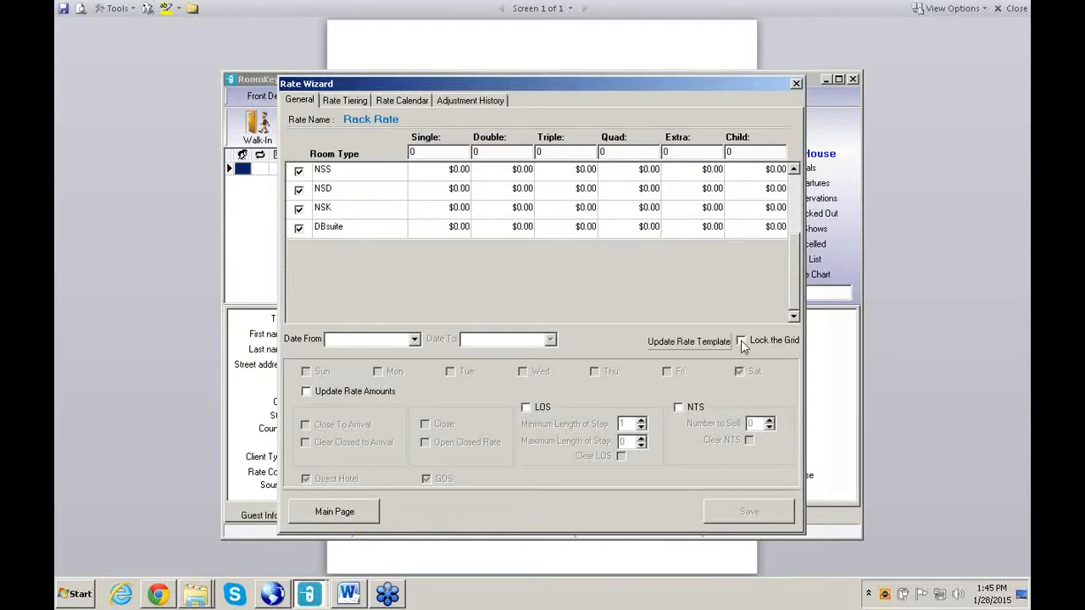
pyautogui.click(457, 177)
pyautogui.click(457, 174)
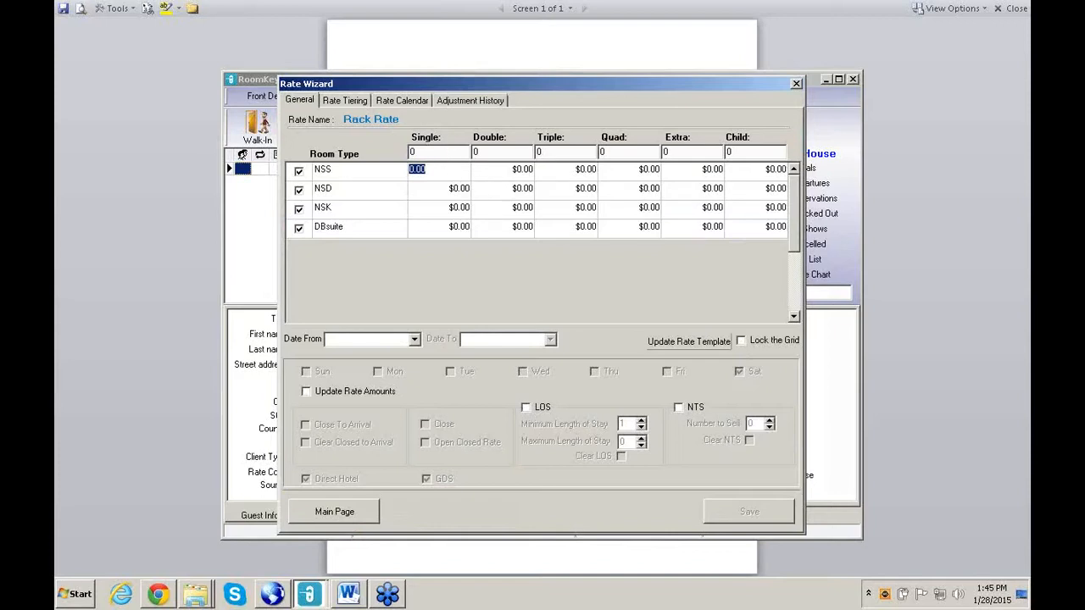
pyautogui.write('100')
pyautogui.press('Tab')
pyautogui.write('100')
pyautogui.press('Tab')
pyautogui.write('10')
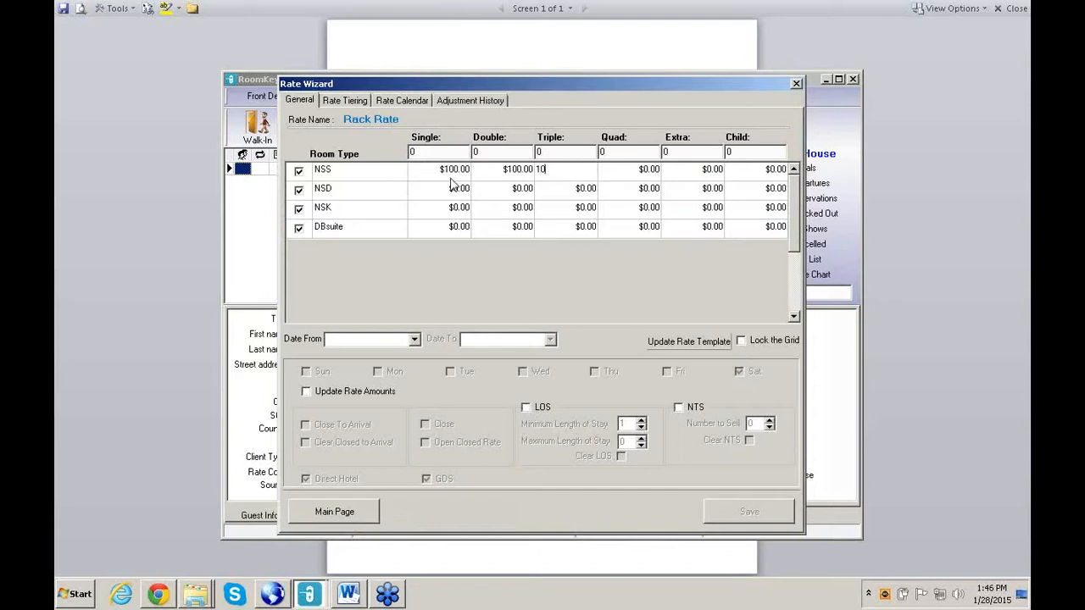
pyautogui.write('0')
pyautogui.press('Tab')
pyautogui.write('1000')
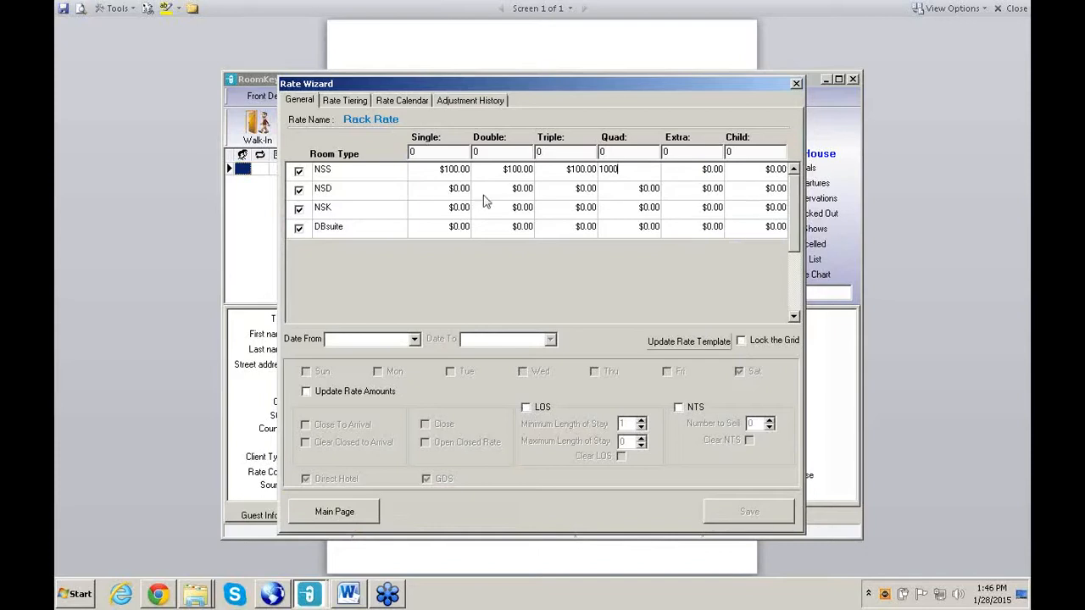
# Step: Set the NSD single, double, triple and quad amounts to 135
pyautogui.click(455, 195)
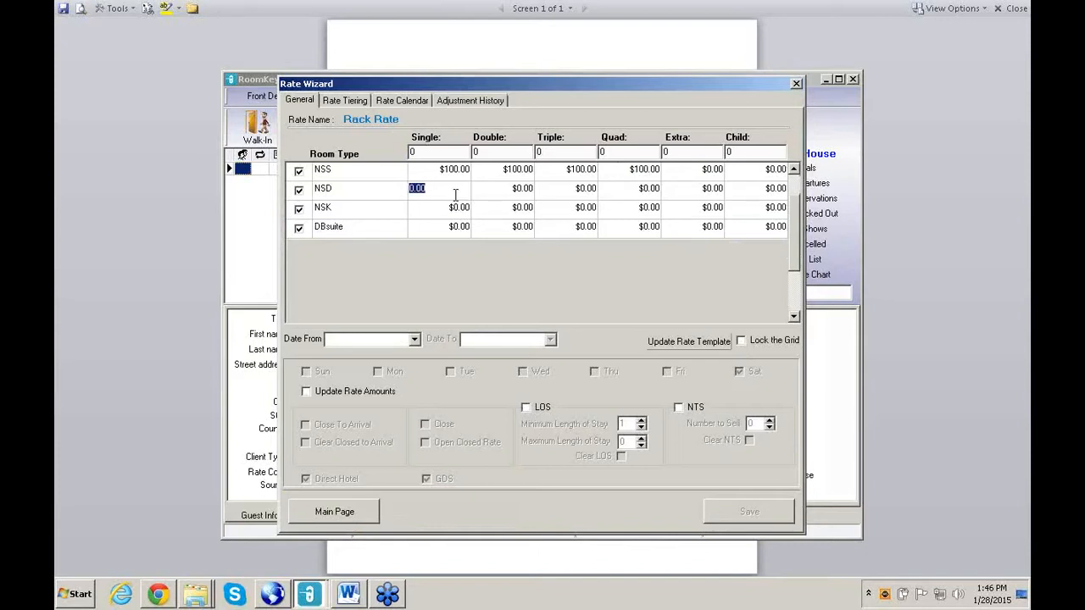
pyautogui.write('135')
pyautogui.press('Tab')
pyautogui.write('1351')
pyautogui.press('Tab')
pyautogui.write('135')
pyautogui.press('Tab')
pyautogui.write('135')
pyautogui.press('Tab')
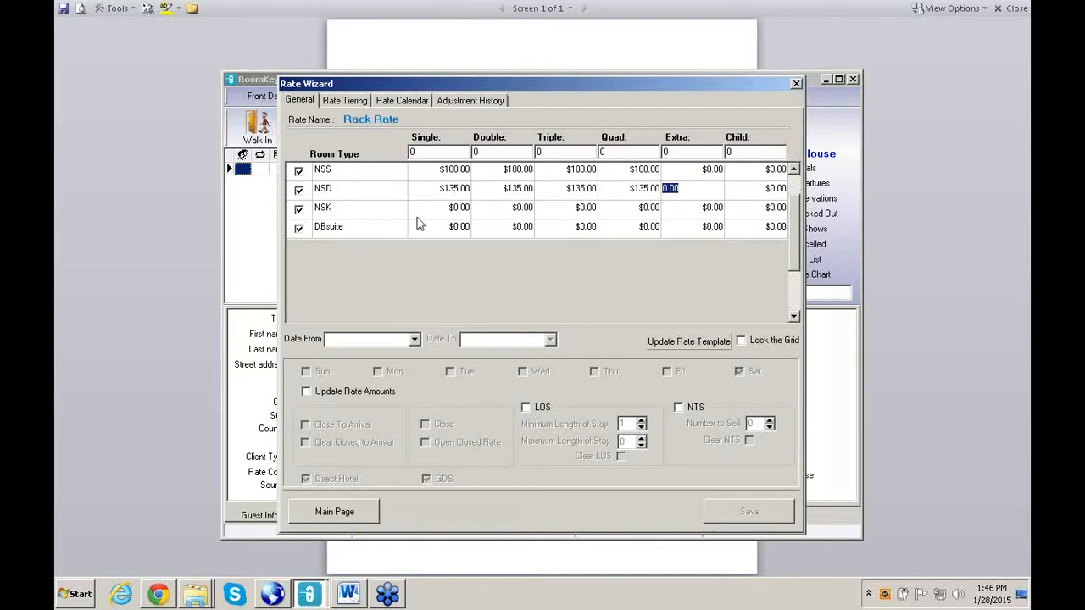
# Step: Set the NSK single, double, triple and quad amounts to 200
pyautogui.click(444, 211)
pyautogui.write('200')
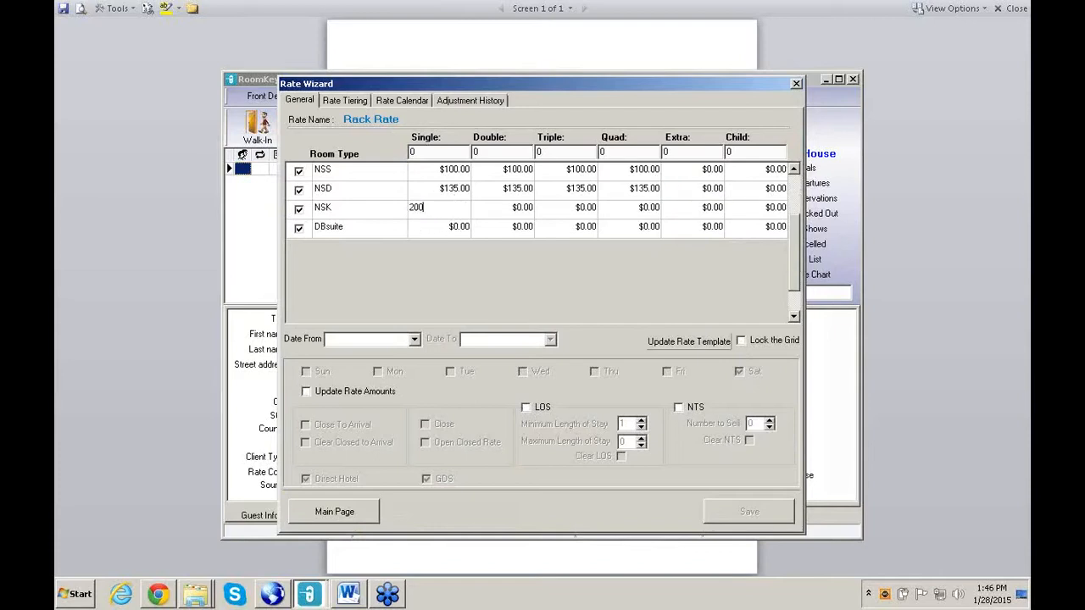
pyautogui.press('Tab')
pyautogui.write('200')
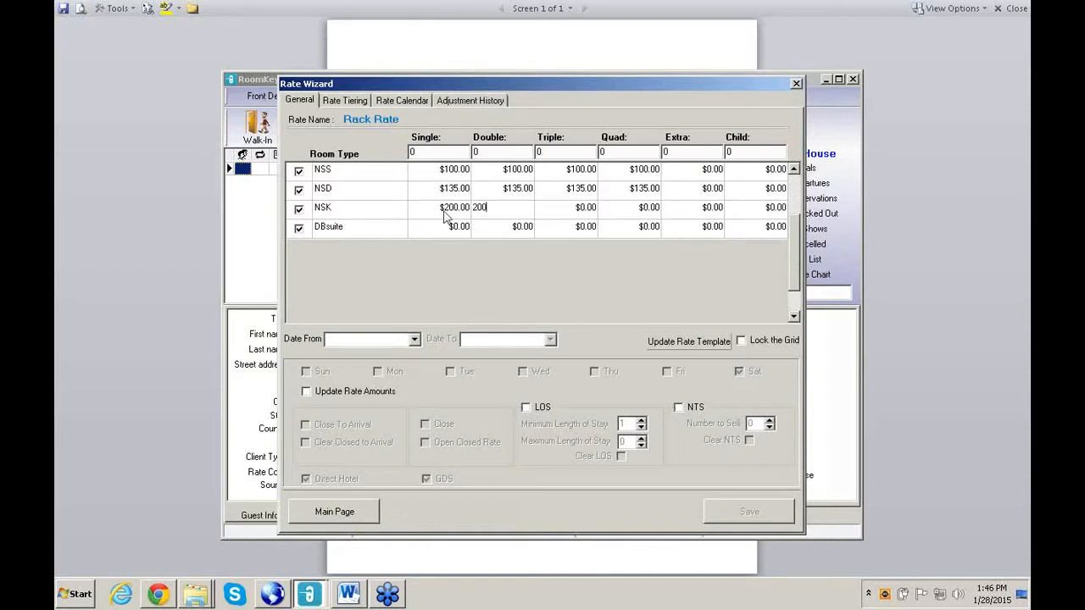
pyautogui.press('Tab')
pyautogui.write('200')
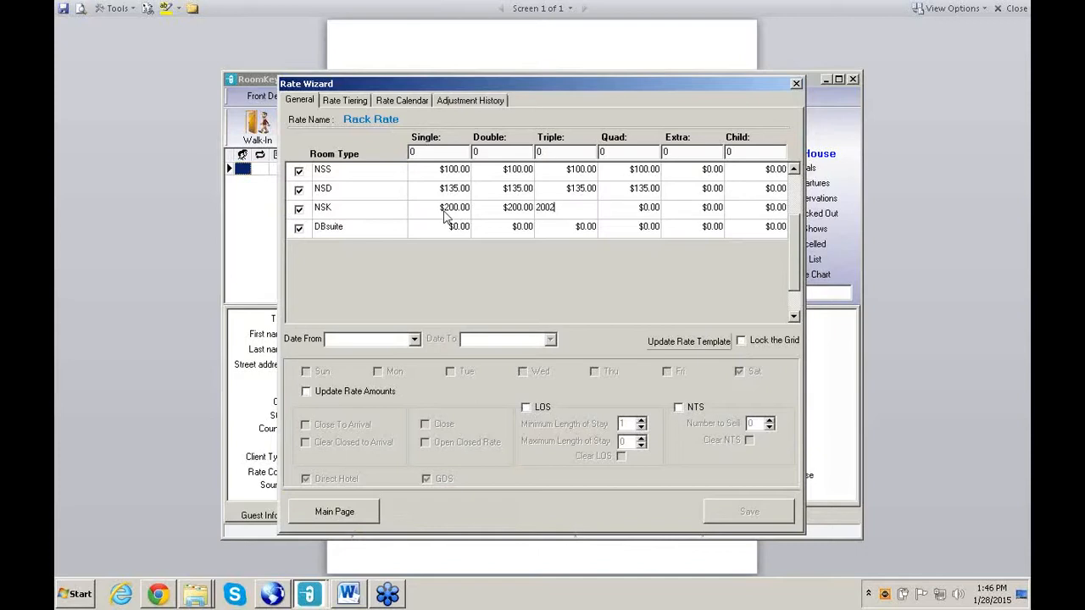
pyautogui.press('Tab')
pyautogui.write('200')
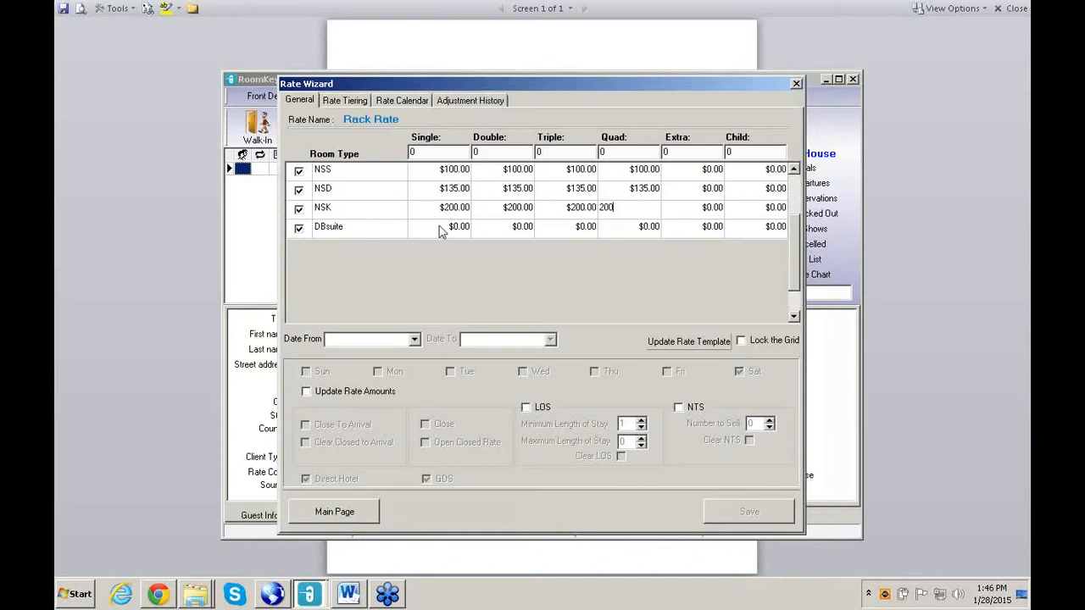
# Step: Set the DBsuite single, double, triple and quad amounts to 500
pyautogui.click(442, 229)
pyautogui.write('500')
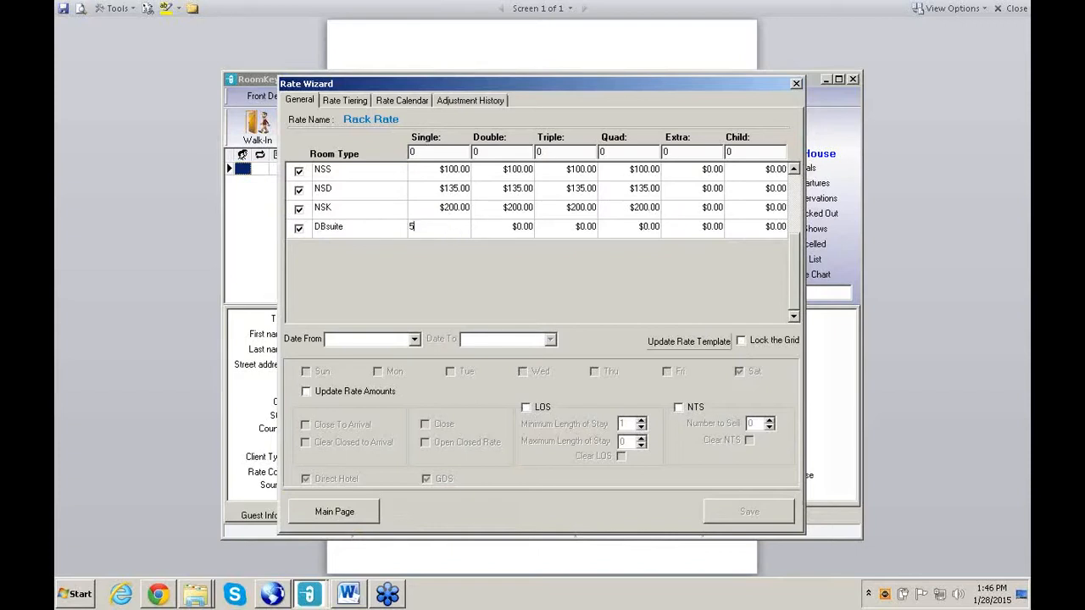
pyautogui.press('Tab')
pyautogui.write('500500')
pyautogui.press('BackSpace')
pyautogui.press('BackSpace')
pyautogui.press('BackSpace')
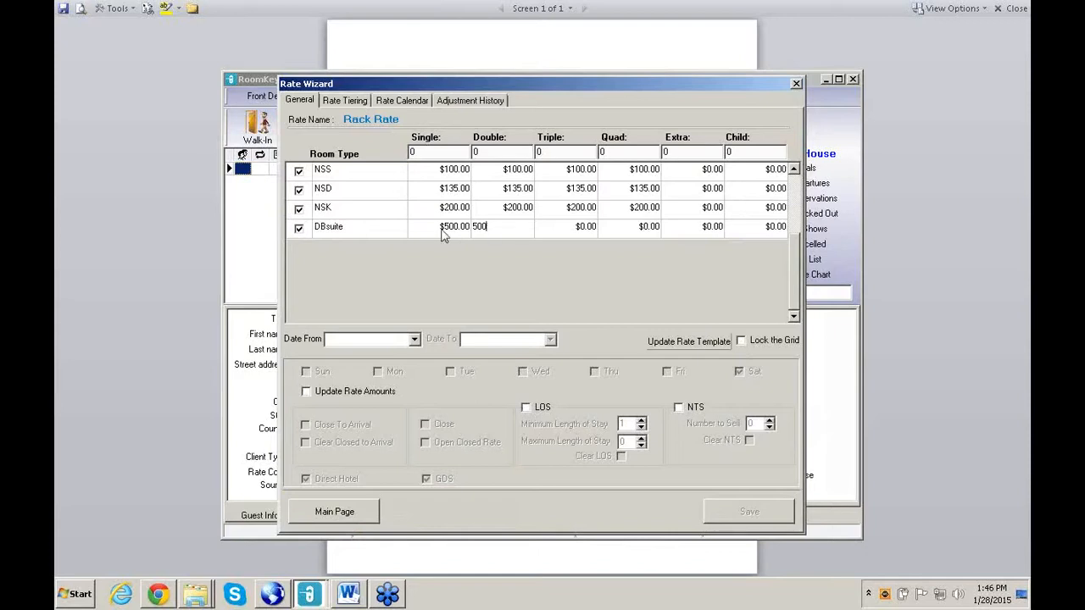
pyautogui.press('Tab')
pyautogui.write('500')
pyautogui.press('Tab')
pyautogui.write('500')
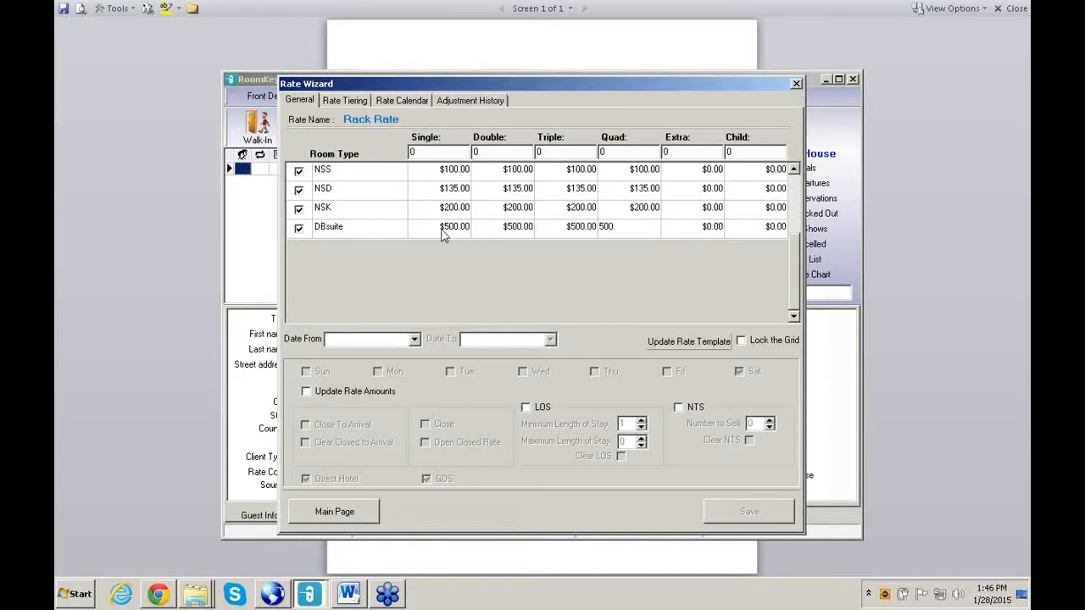
pyautogui.press('Tab')
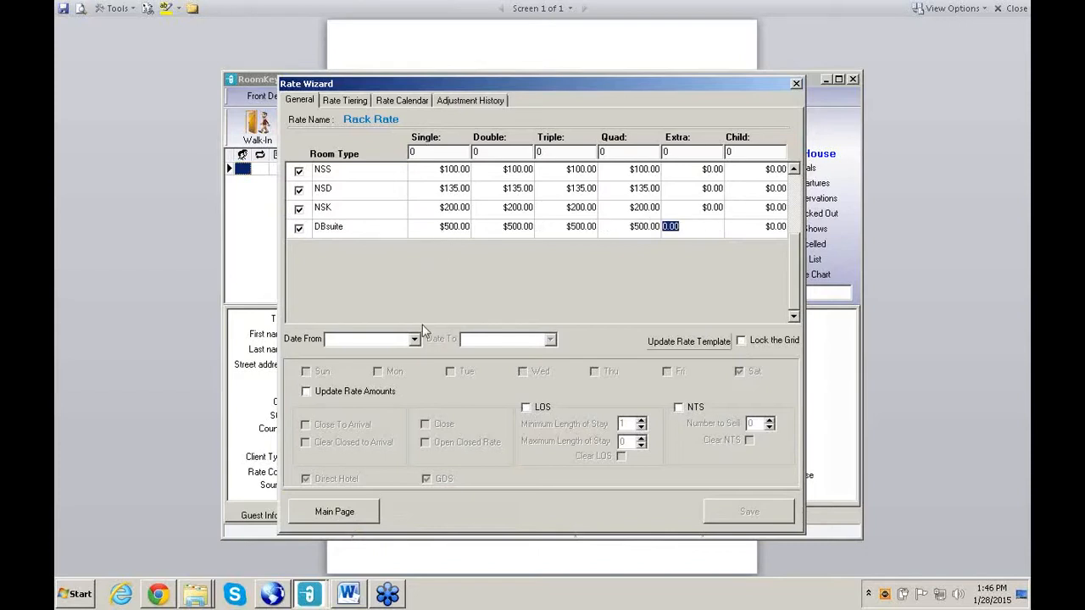
# Step: Apply the rate amounts to 1/28/2015 through 2/28/2015 and save the rate update
pyautogui.click(415, 339)
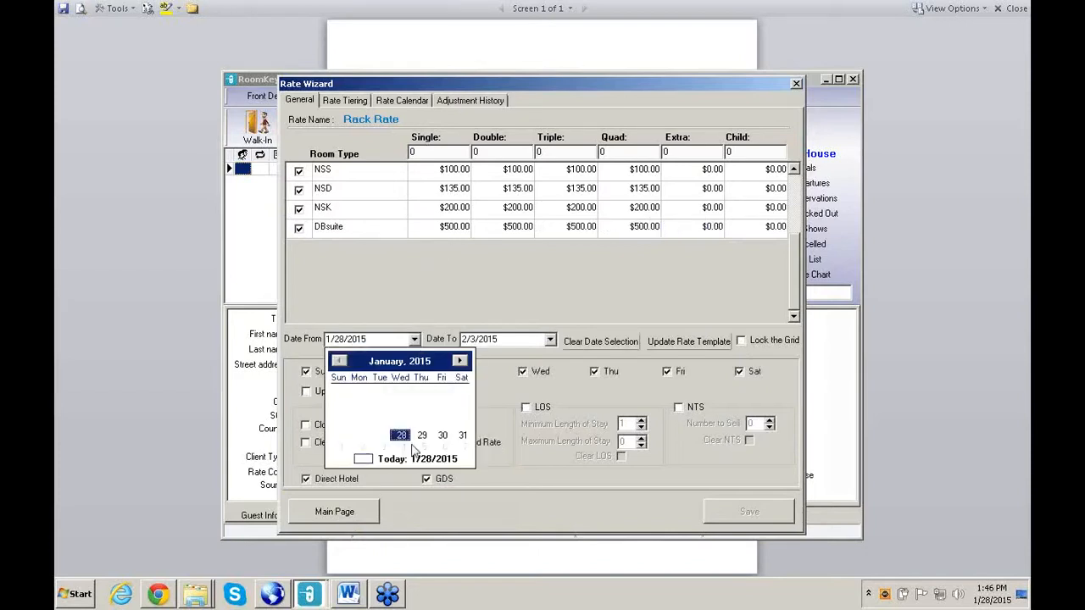
pyautogui.click(402, 437)
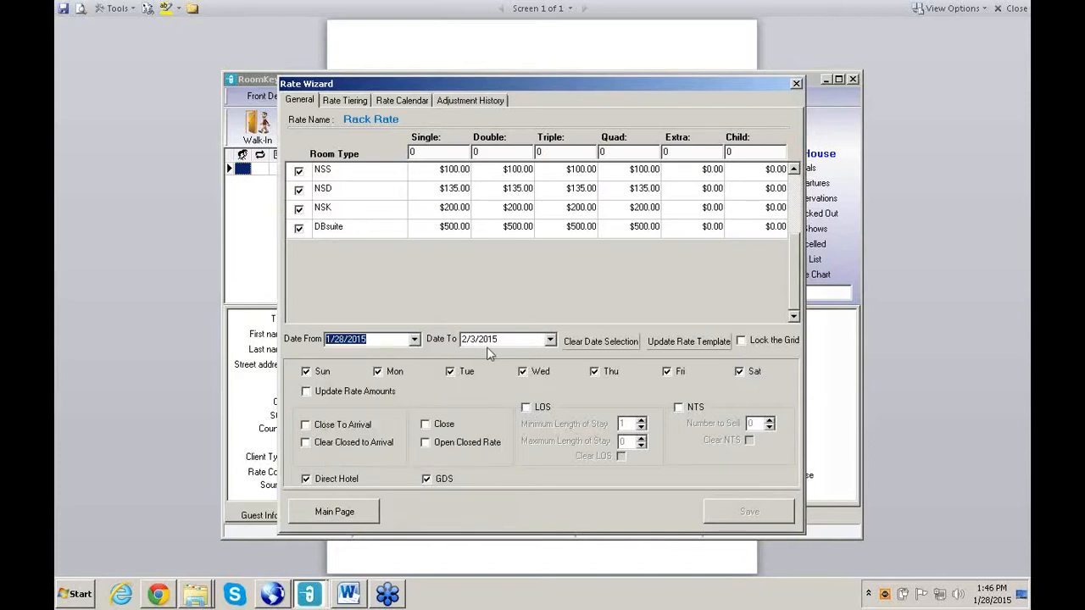
pyautogui.click(551, 339)
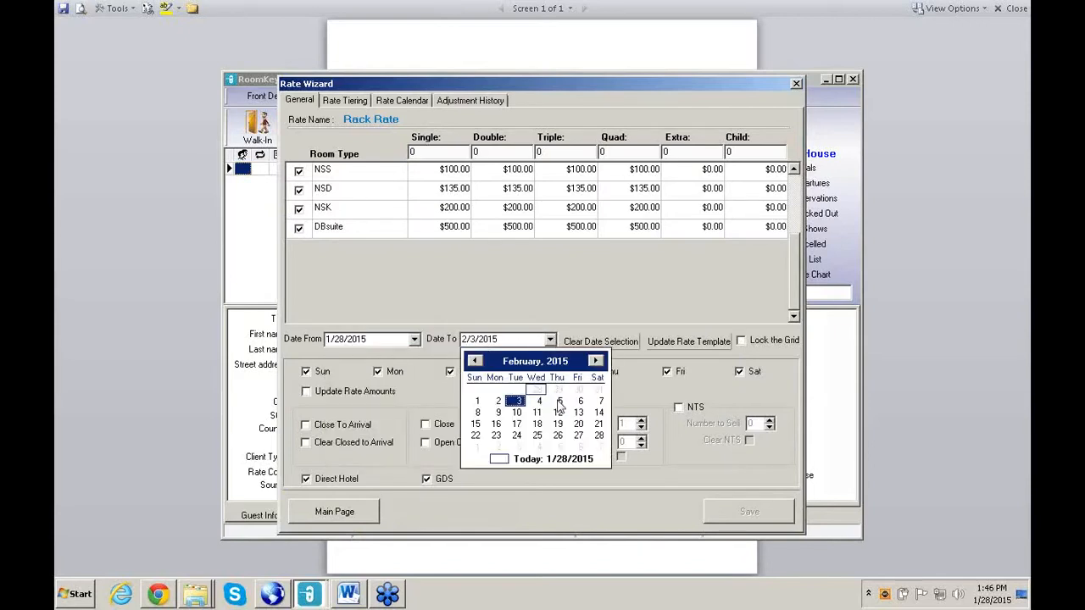
pyautogui.click(598, 435)
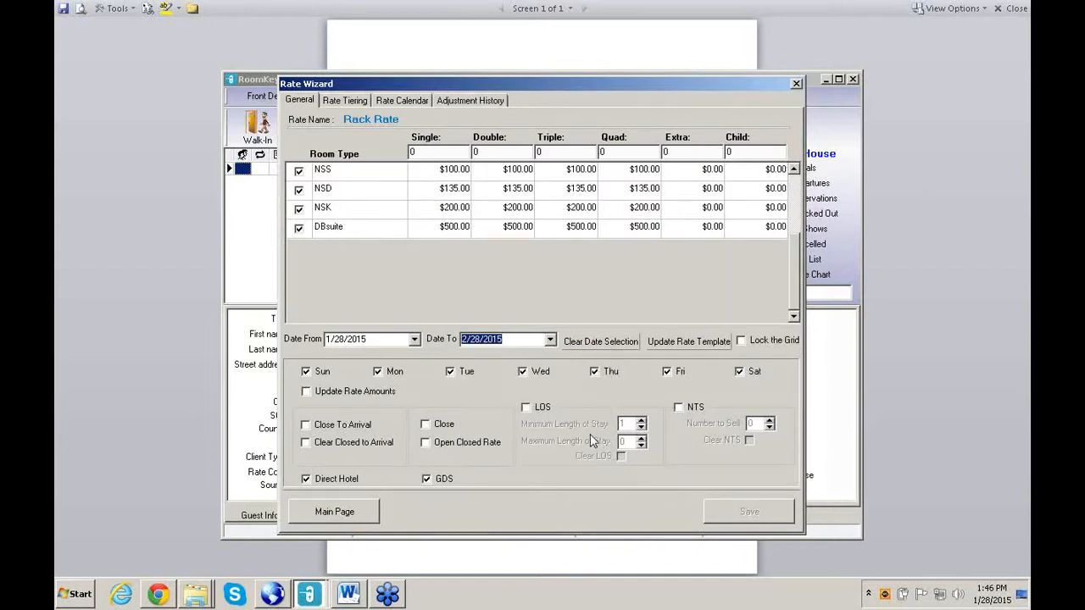
pyautogui.click(307, 392)
pyautogui.click(772, 508)
pyautogui.click(587, 362)
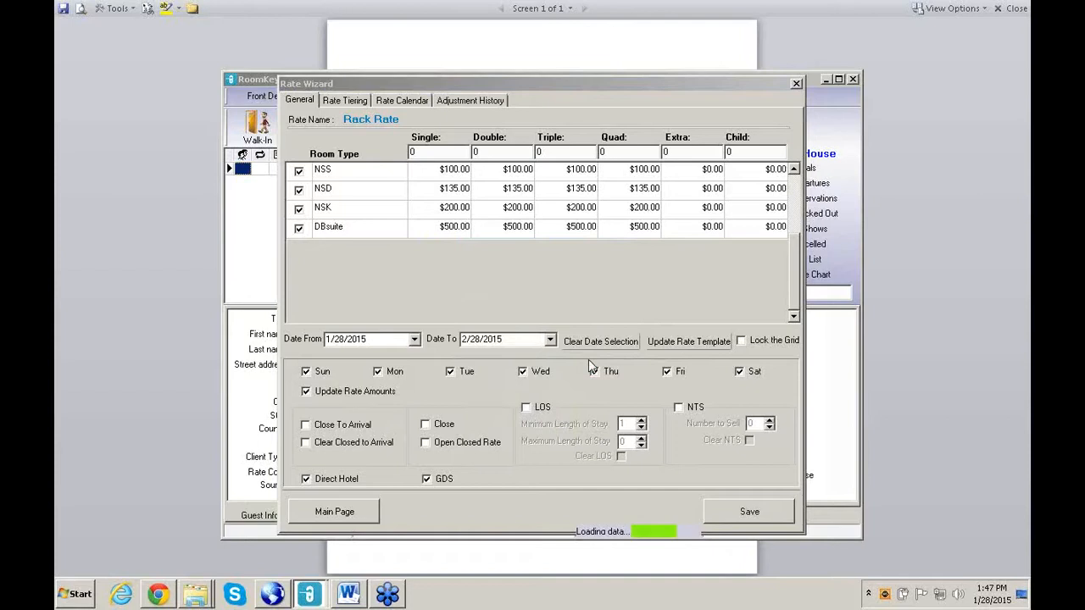
pyautogui.click(418, 103)
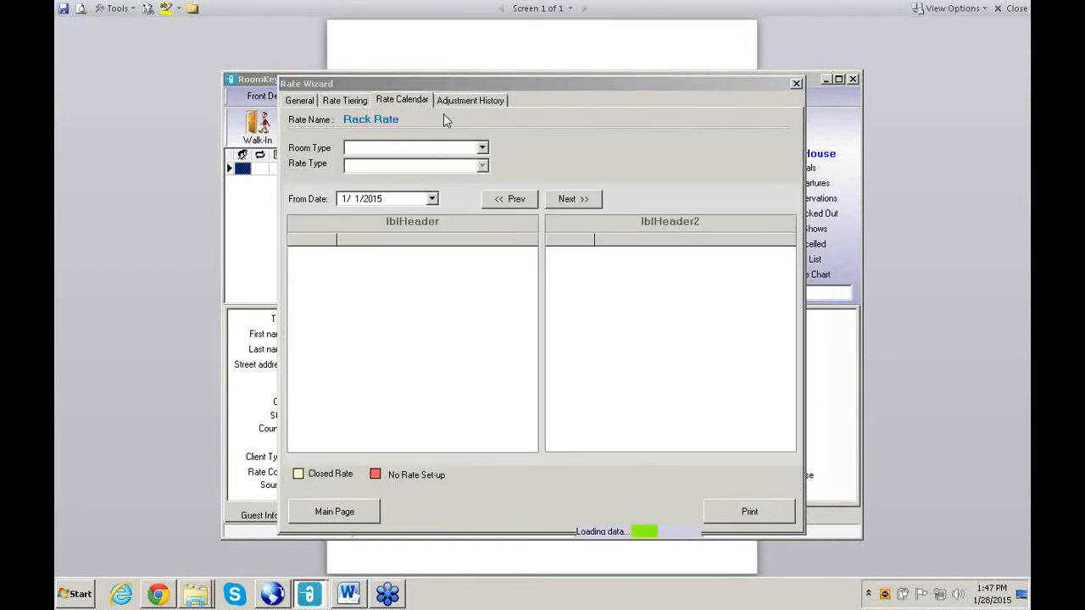
pyautogui.click(482, 149)
pyautogui.click(457, 161)
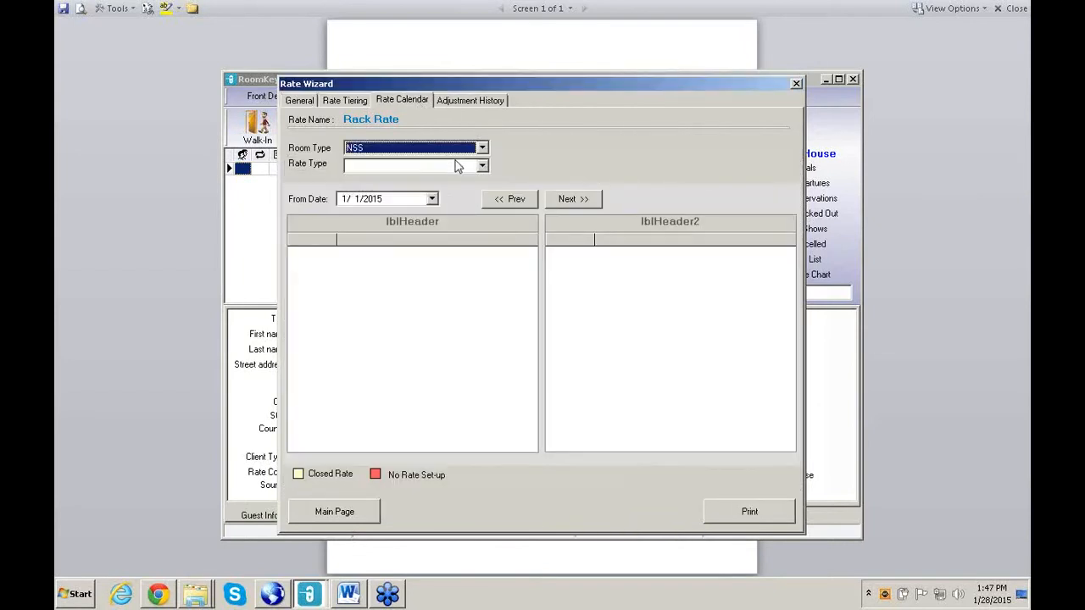
pyautogui.click(483, 167)
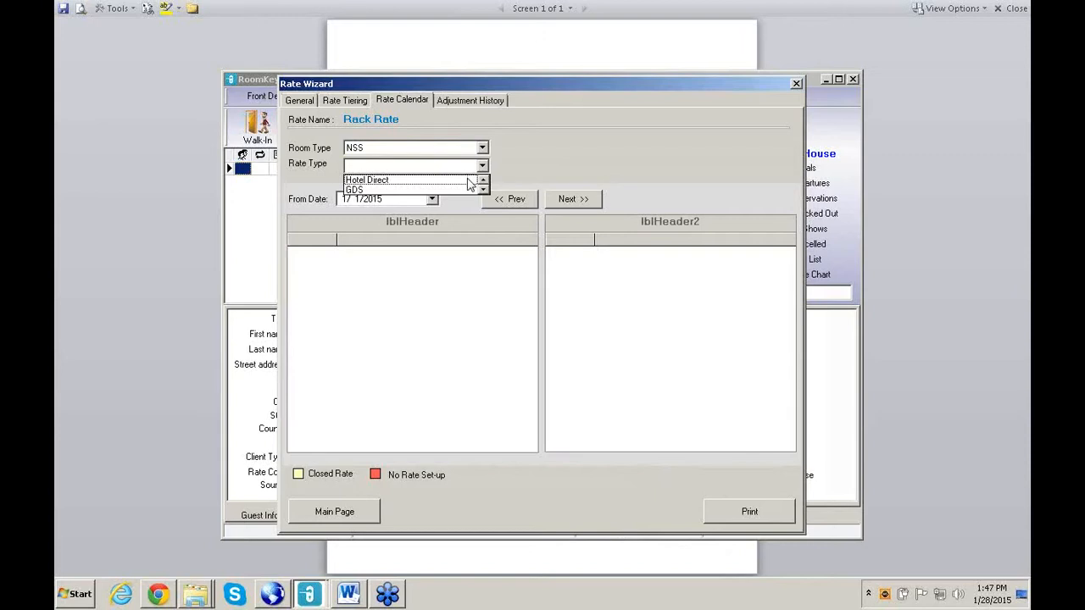
pyautogui.click(467, 183)
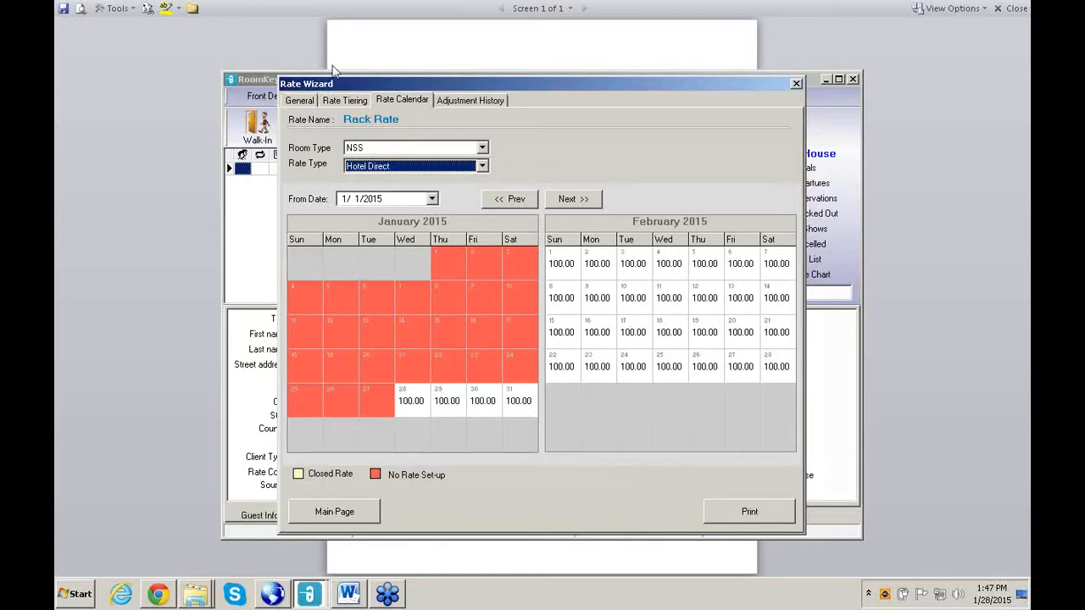
# Step: Return to Rack Rate's general settings and set the date range to 2/13/2015 through 2/15/2015
pyautogui.click(310, 101)
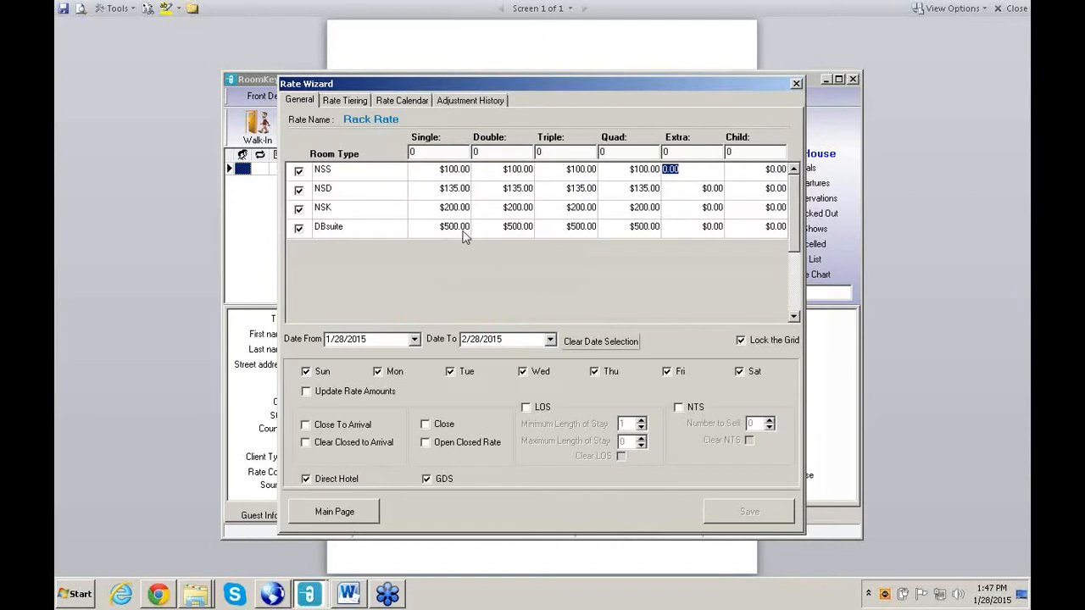
pyautogui.click(414, 339)
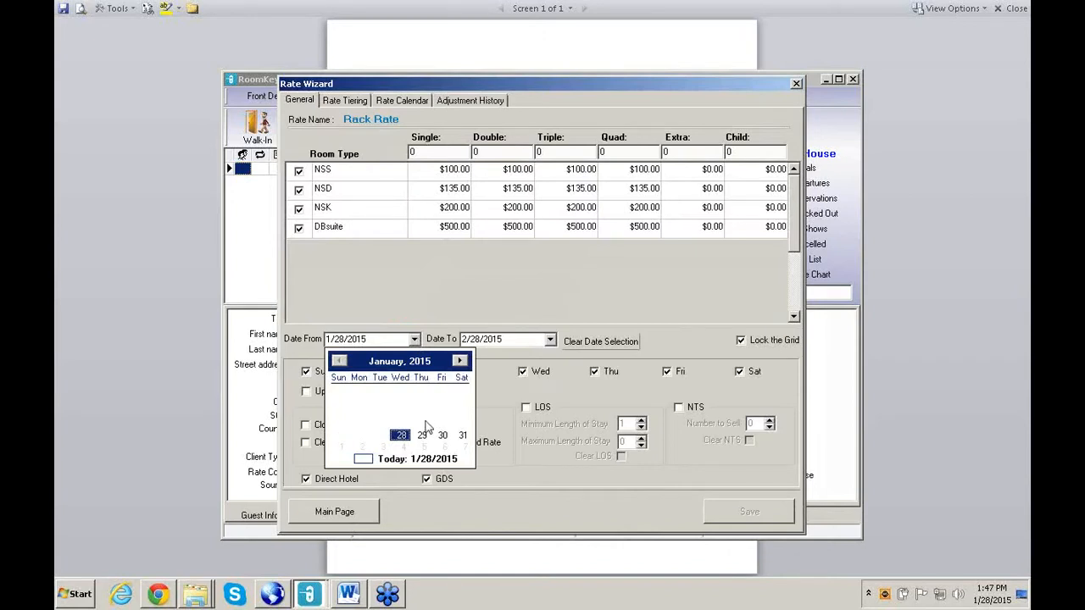
pyautogui.click(461, 362)
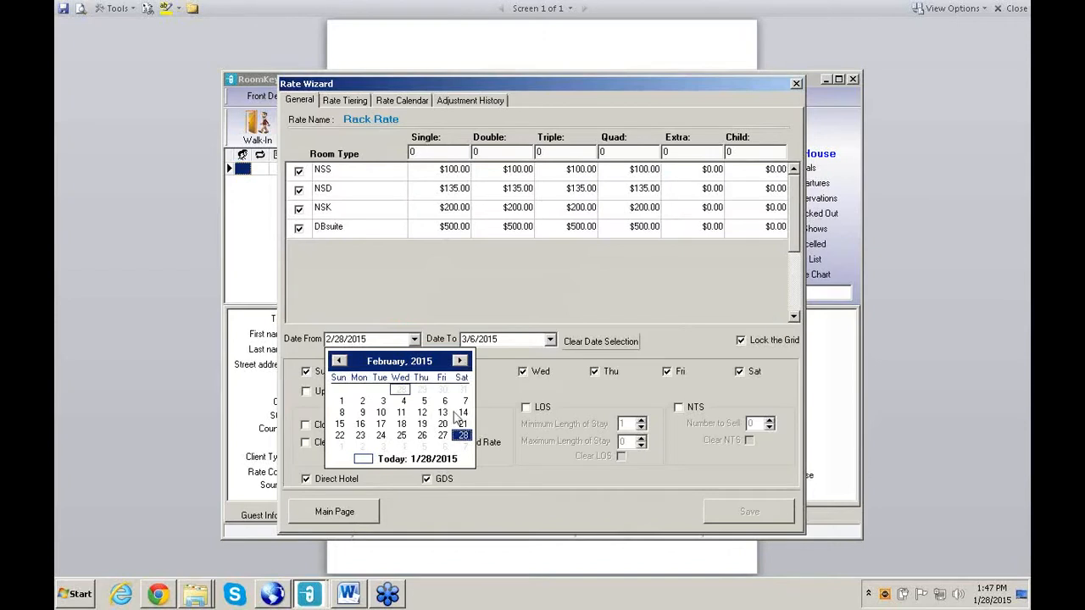
pyautogui.click(442, 412)
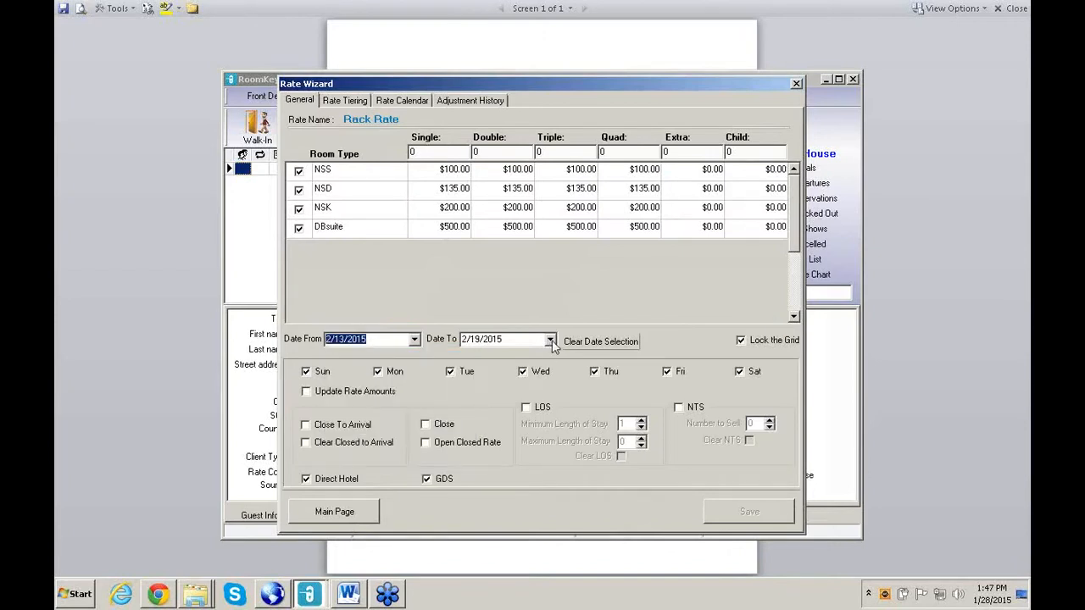
pyautogui.click(549, 339)
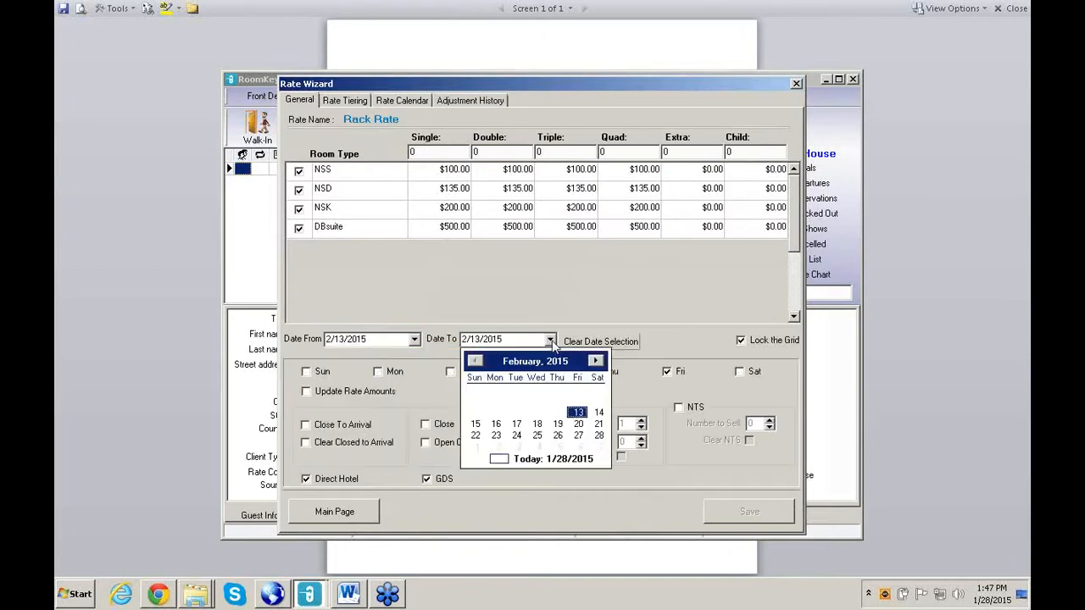
pyautogui.click(476, 427)
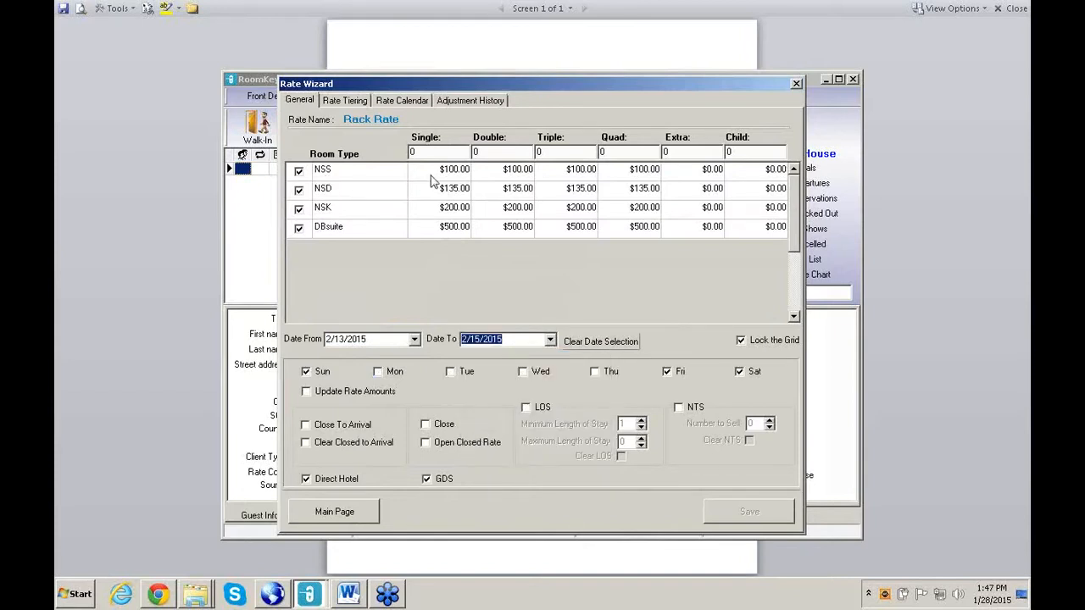
# Step: Unlock the rate grid and set the NSK single, double, triple and quad amounts to 300
pyautogui.click(742, 342)
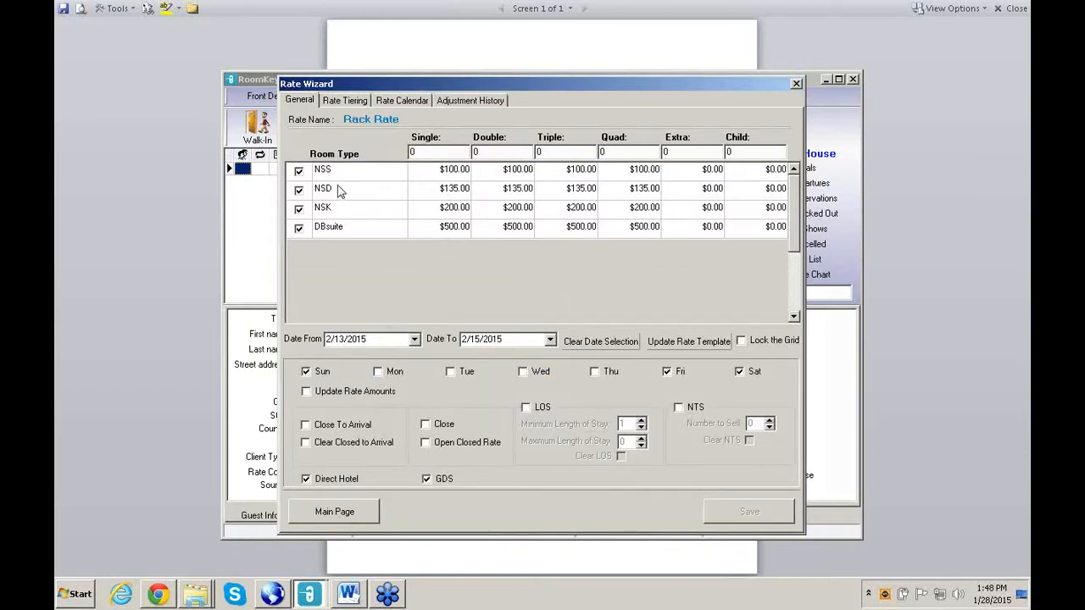
pyautogui.click(454, 212)
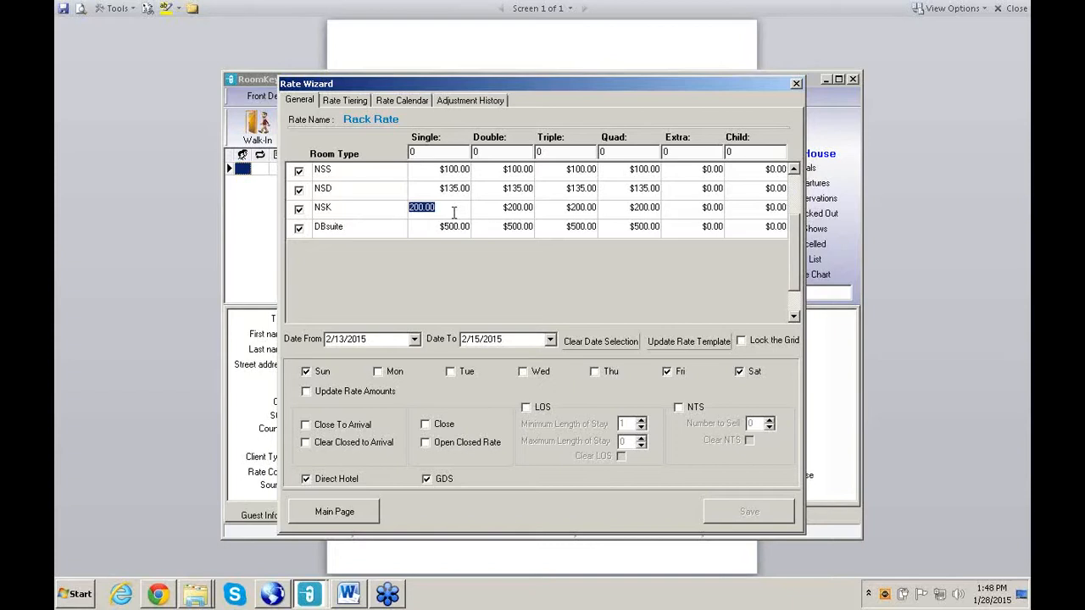
pyautogui.press('BackSpace')
pyautogui.write('300')
pyautogui.press('Tab')
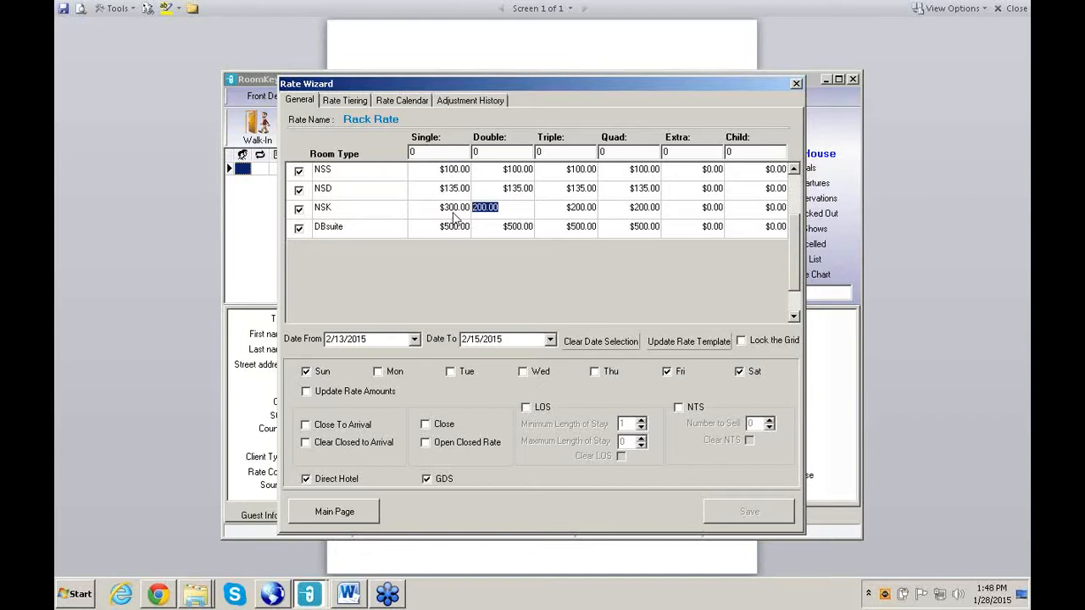
pyautogui.write('300')
pyautogui.press('Tab')
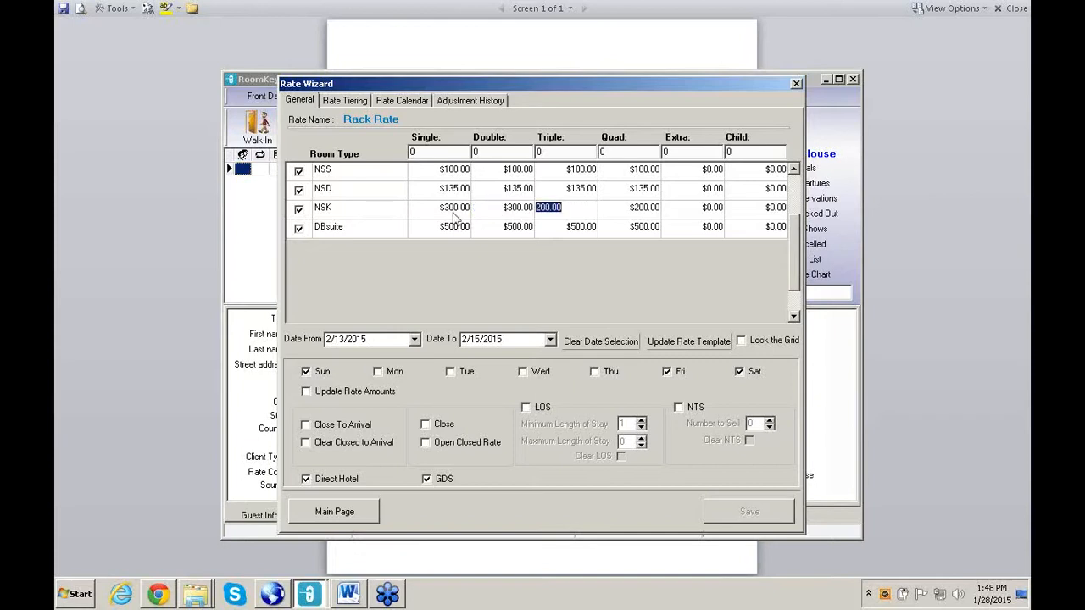
pyautogui.write('300')
pyautogui.press('Tab')
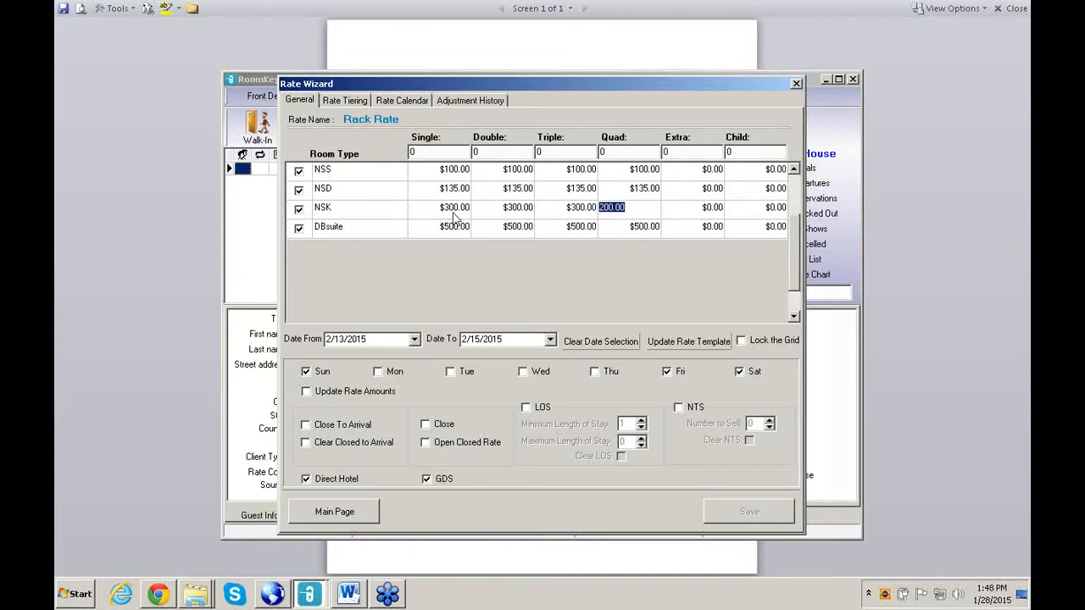
pyautogui.write('300')
pyautogui.press('Tab')
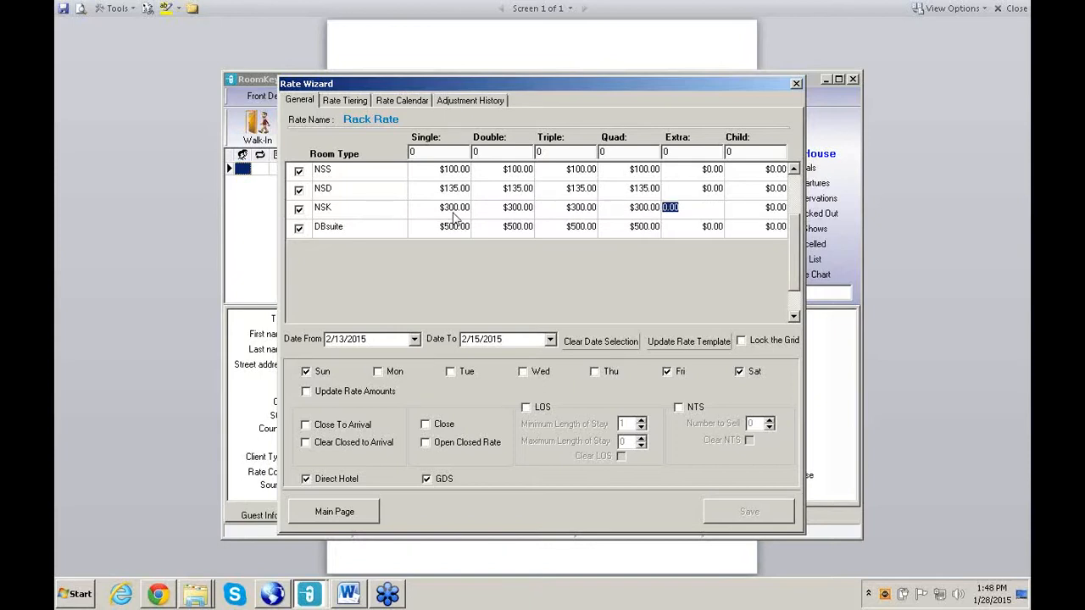
# Step: Set the DBsuite single, double, triple and quad amounts to 600
pyautogui.click(457, 229)
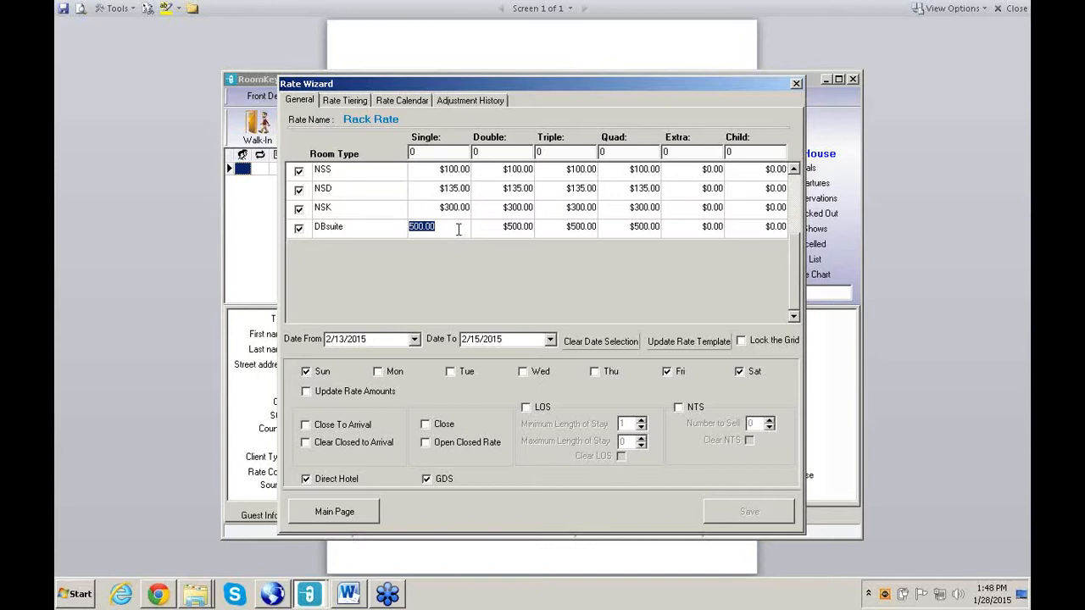
pyautogui.press('BackSpace')
pyautogui.write('6006')
pyautogui.press('BackSpace')
pyautogui.press('Tab')
pyautogui.write('600')
pyautogui.press('Tab')
pyautogui.write('600')
pyautogui.press('Tab')
pyautogui.write('600')
pyautogui.press('Tab')
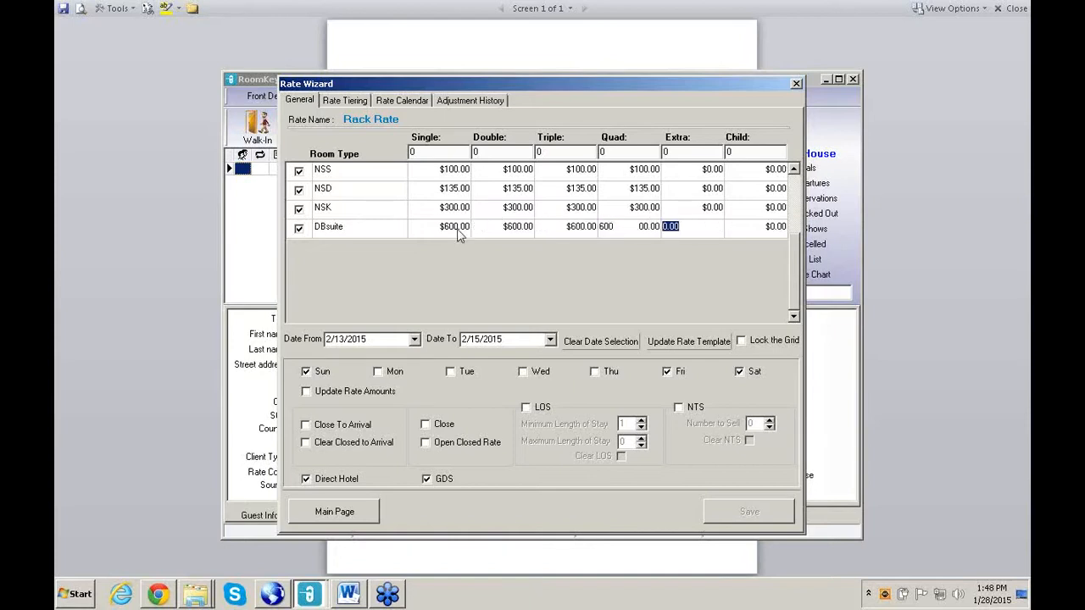
# Step: Enable updating of rate amounts for the selected weekend dates and save the changes
pyautogui.click(309, 392)
pyautogui.click(307, 393)
pyautogui.click(717, 520)
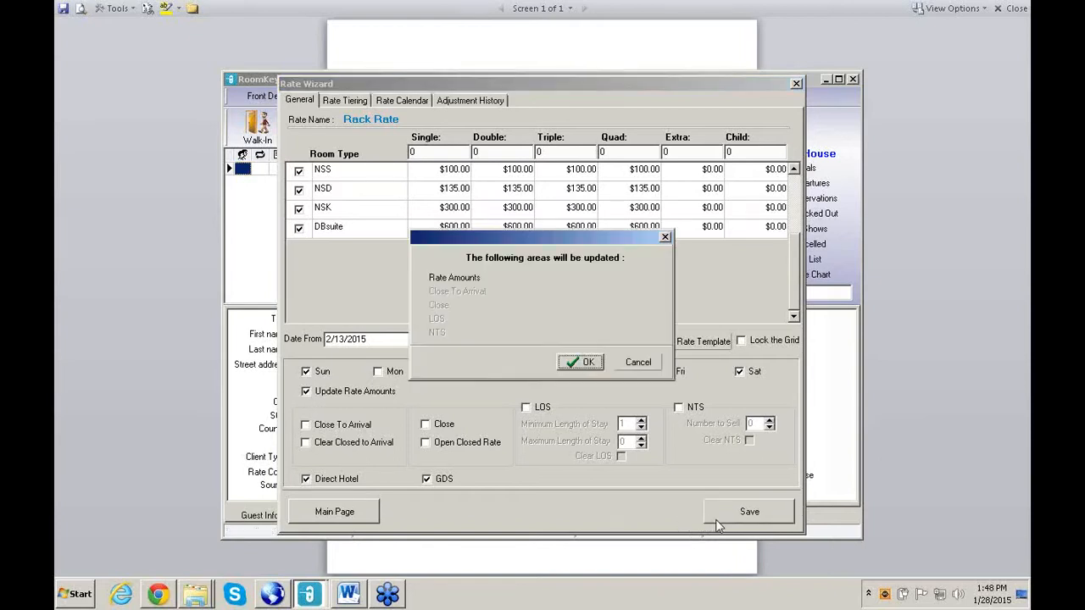
pyautogui.click(587, 363)
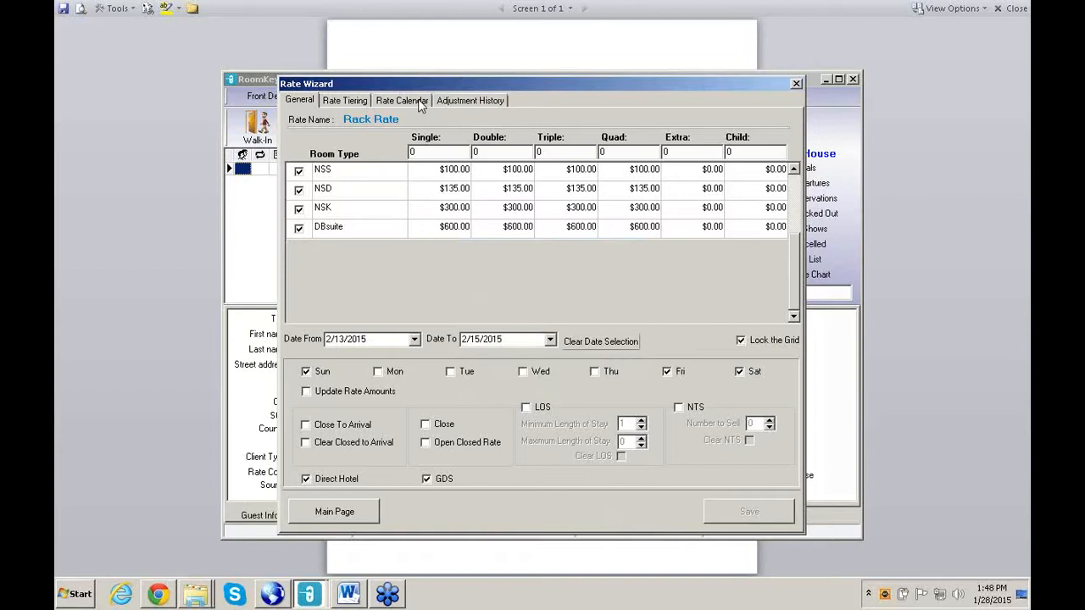
pyautogui.click(424, 99)
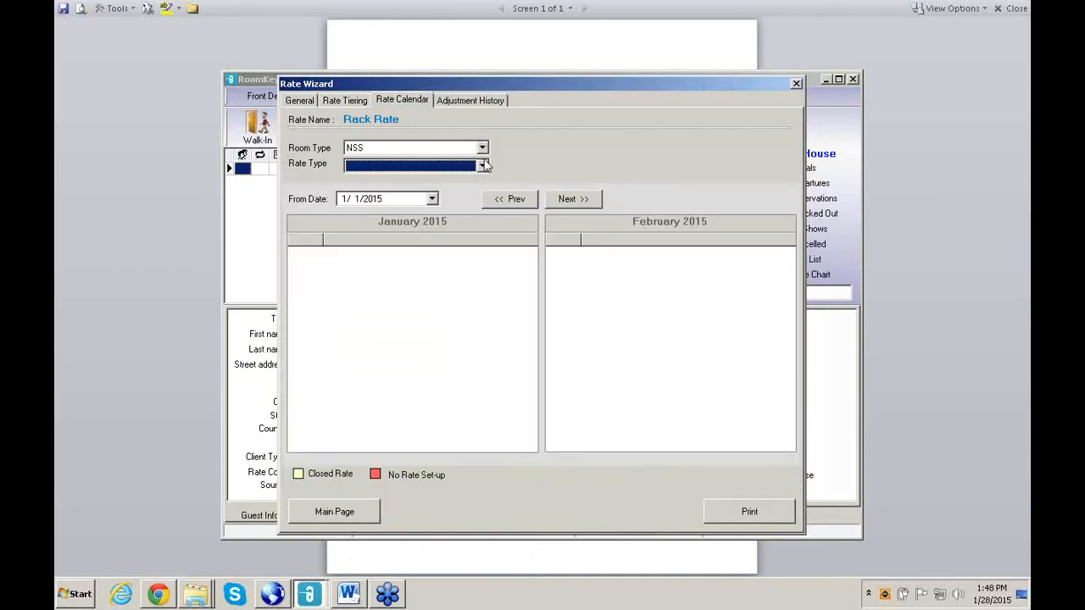
pyautogui.click(481, 147)
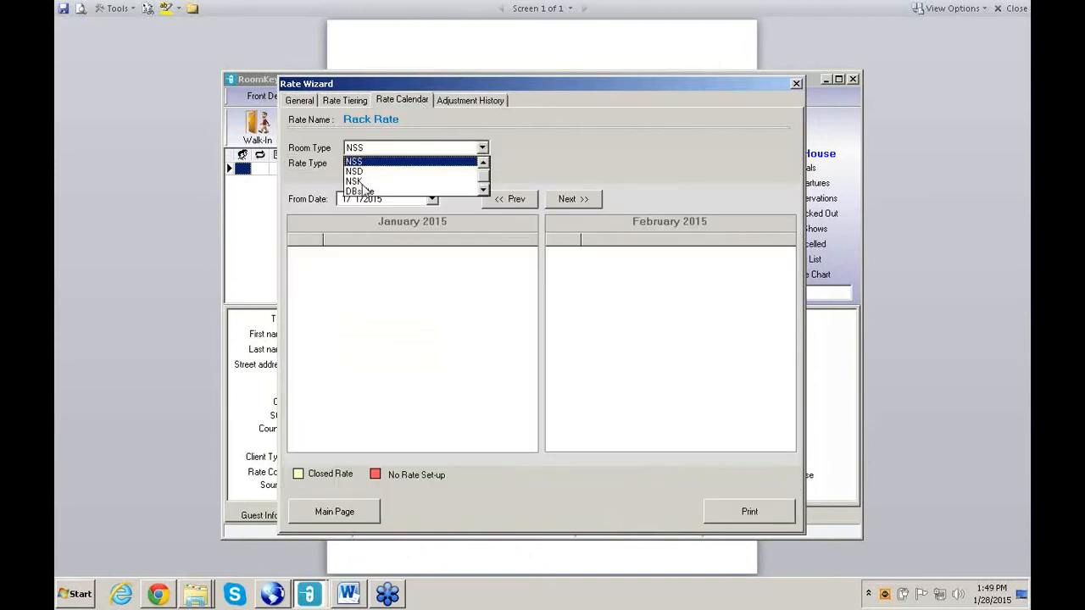
pyautogui.click(361, 182)
pyautogui.click(481, 167)
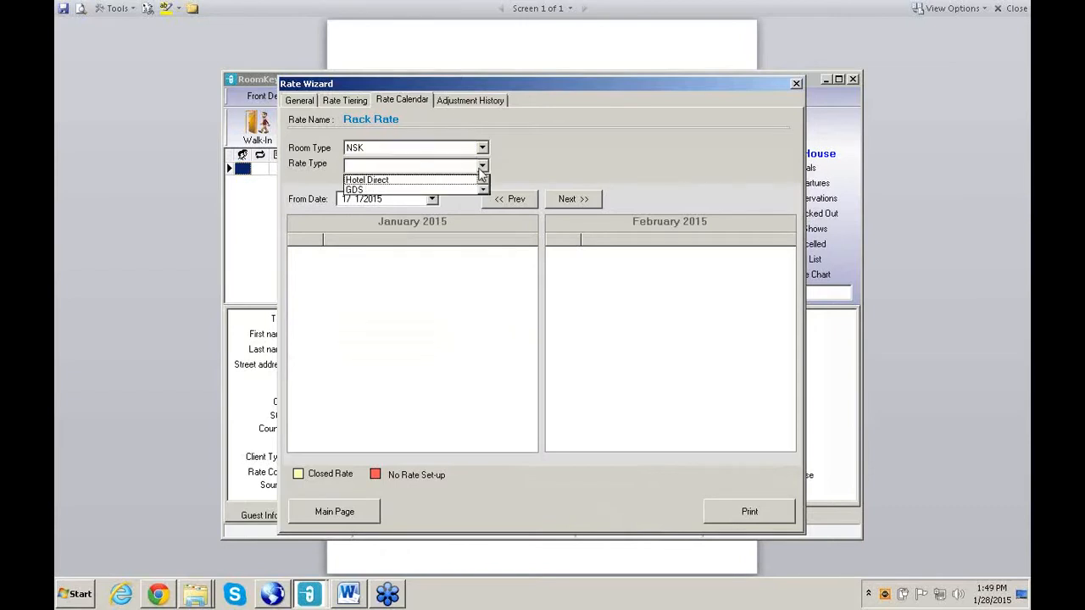
pyautogui.click(446, 178)
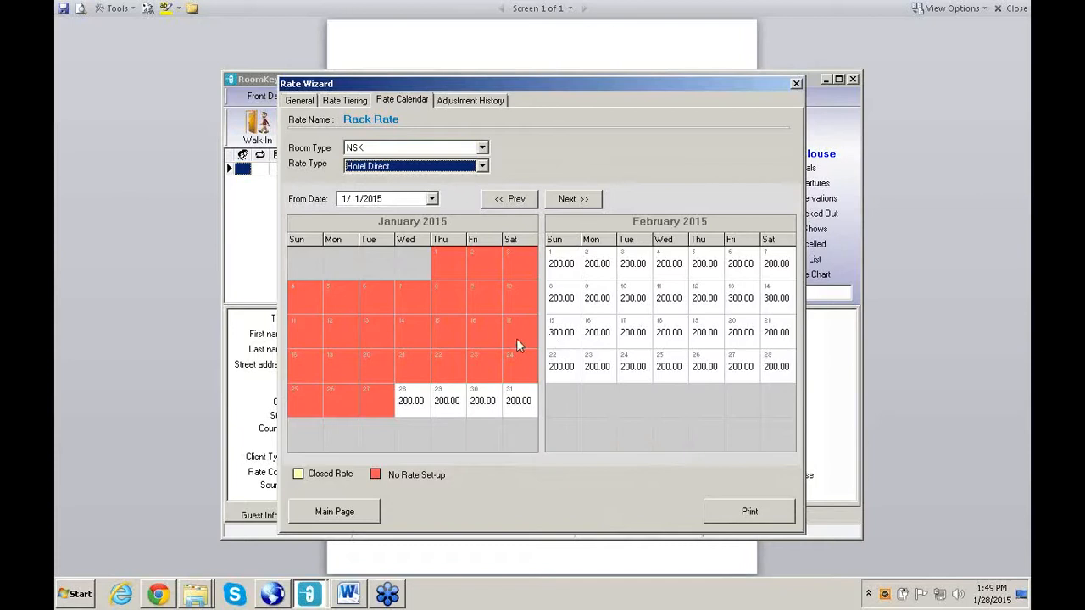
# Step: Check Rack Rate's adjustment history for 2/13/2015 to 2/15/2015
pyautogui.click(313, 102)
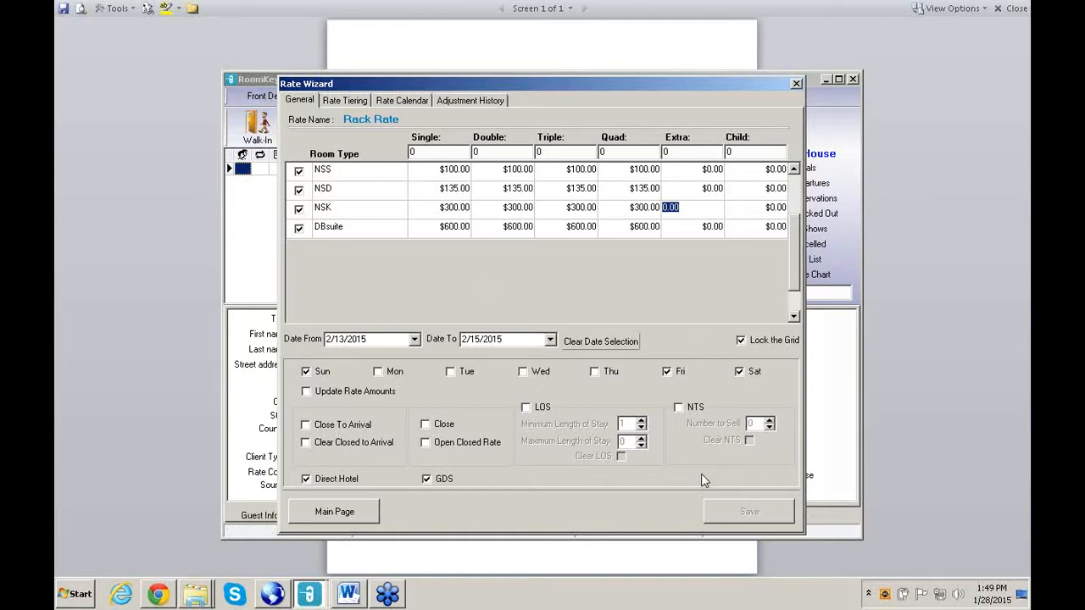
pyautogui.click(458, 99)
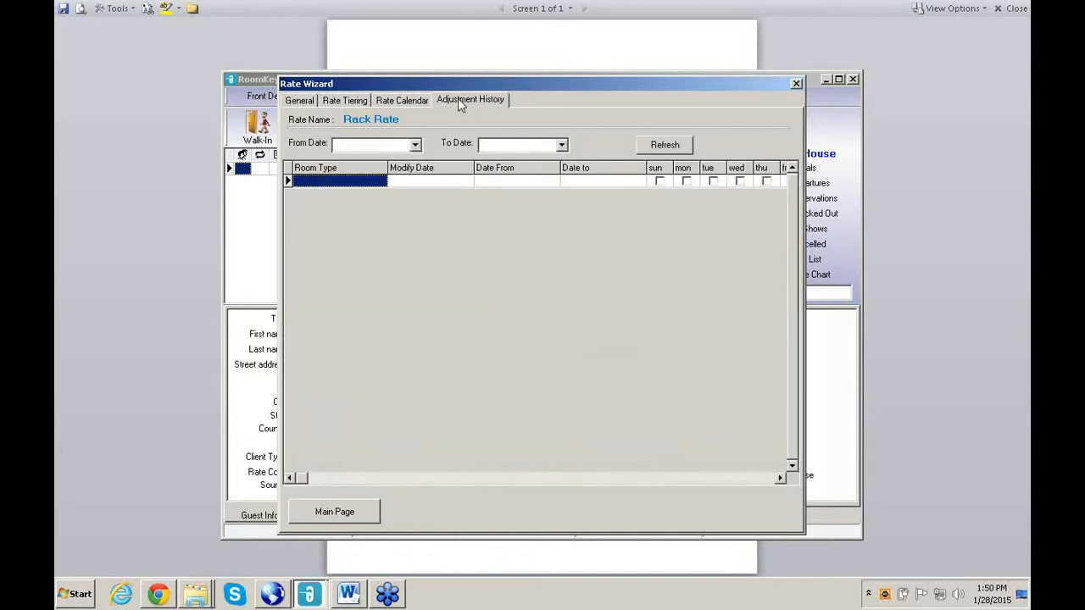
pyautogui.click(415, 145)
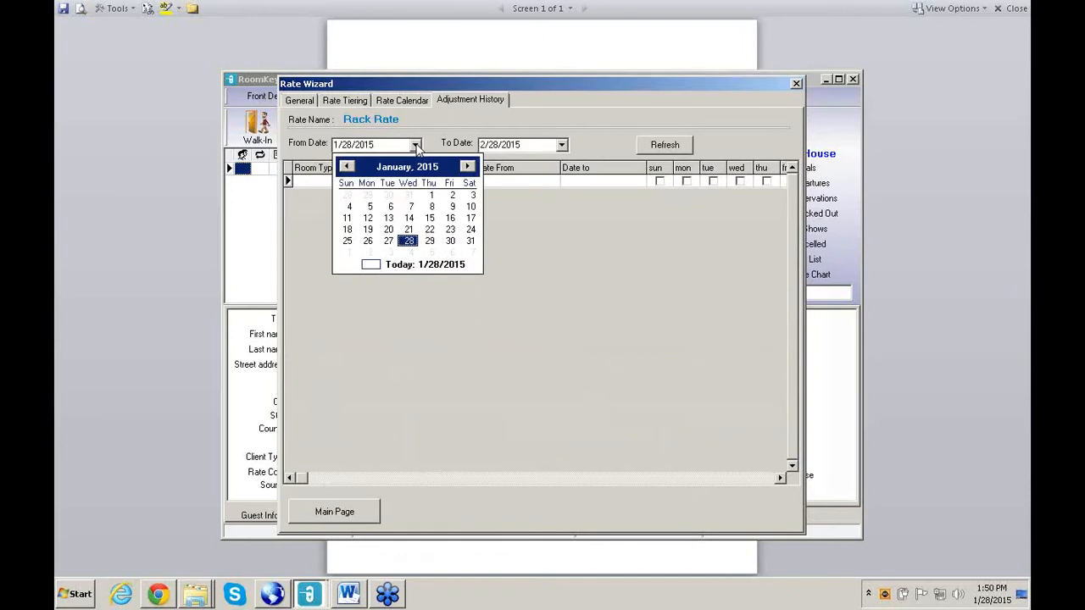
pyautogui.click(468, 166)
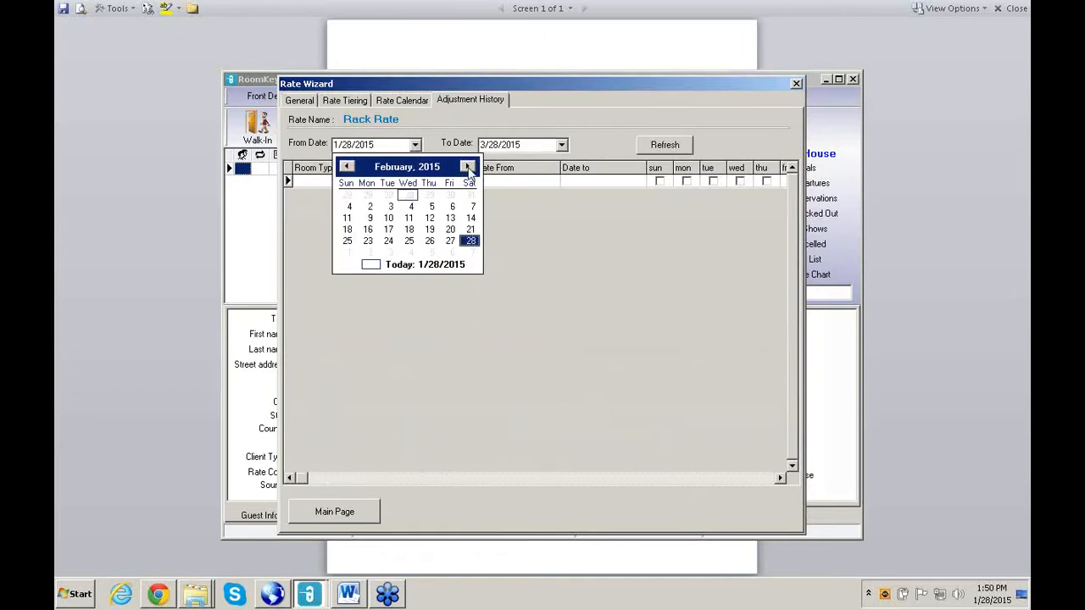
pyautogui.click(450, 218)
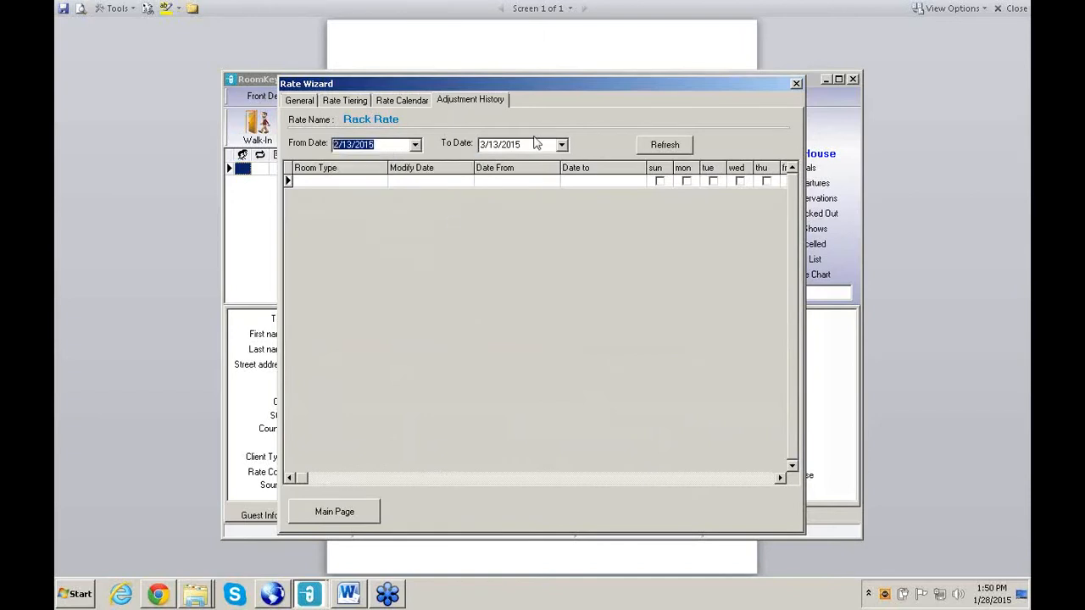
pyautogui.click(564, 145)
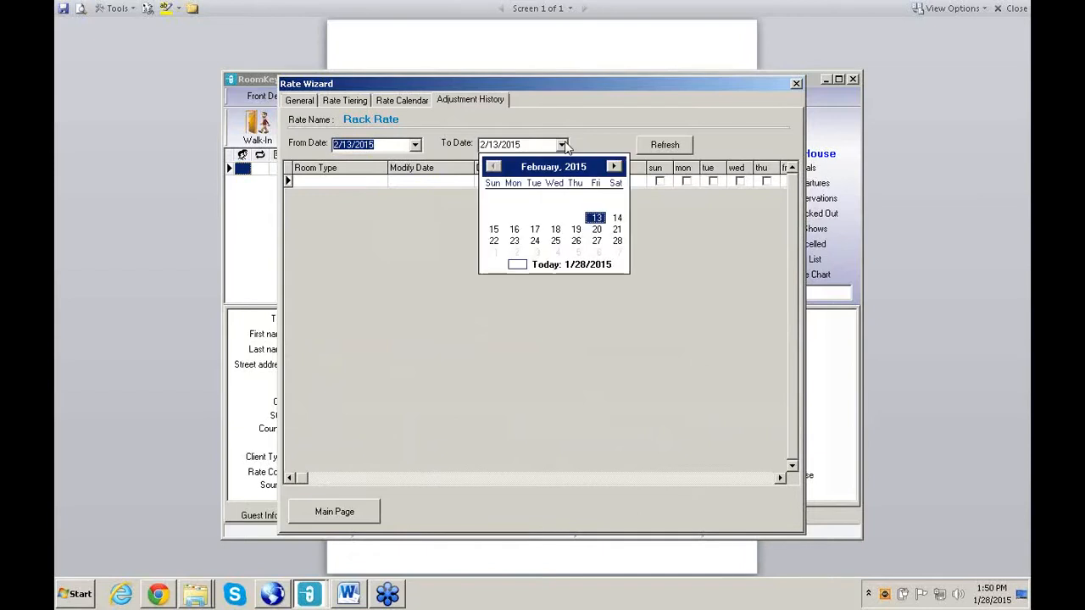
pyautogui.click(491, 228)
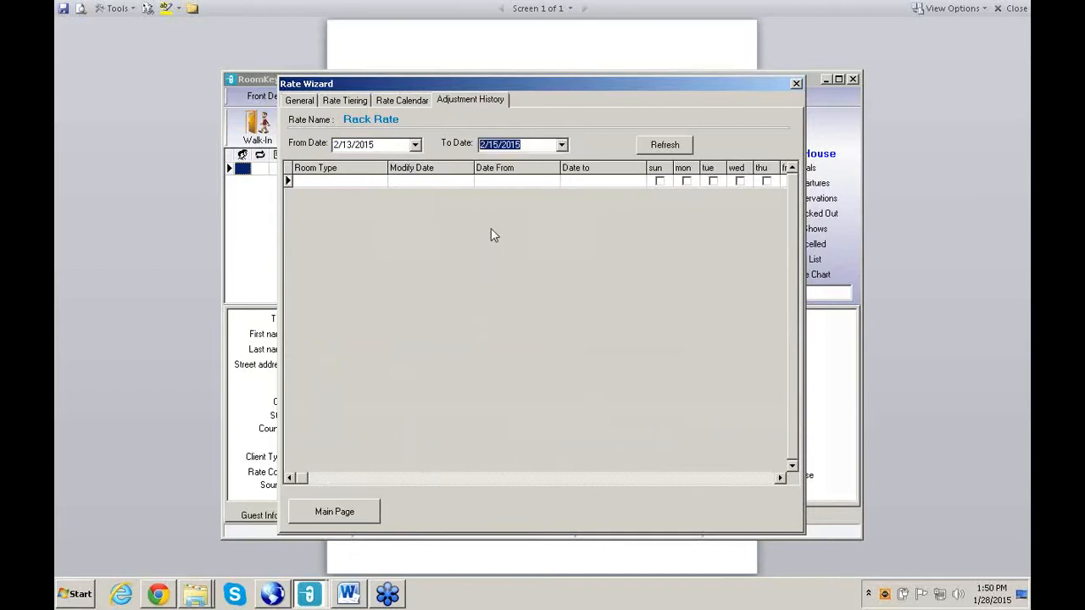
pyautogui.click(666, 145)
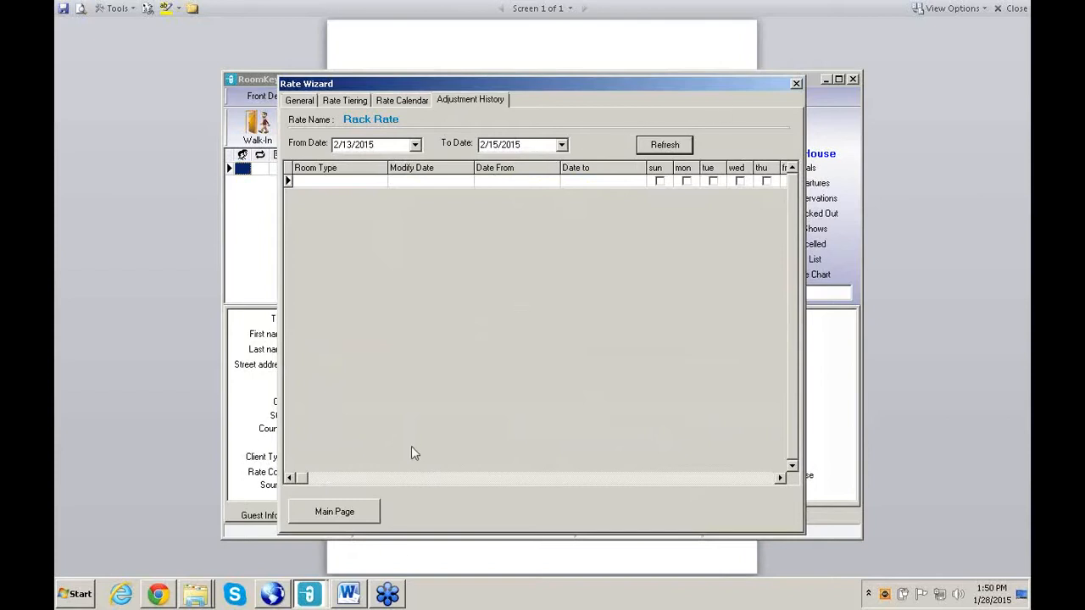
# Step: Check Vantage Rate's adjustment history for 2/13/2015 to 2/15/2015
pyautogui.click(358, 513)
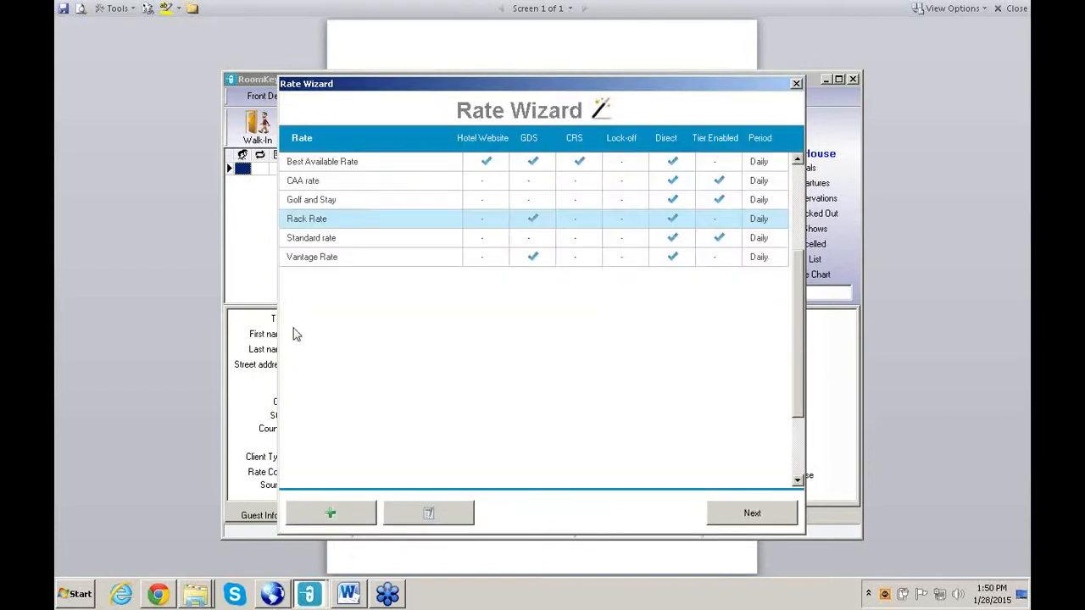
pyautogui.click(292, 259)
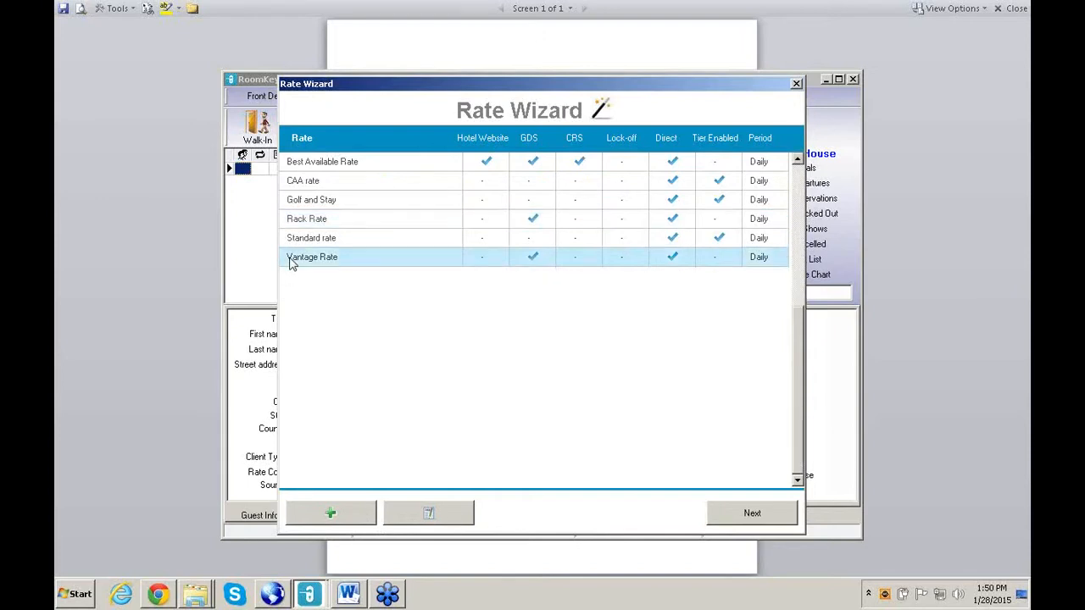
pyautogui.click(730, 514)
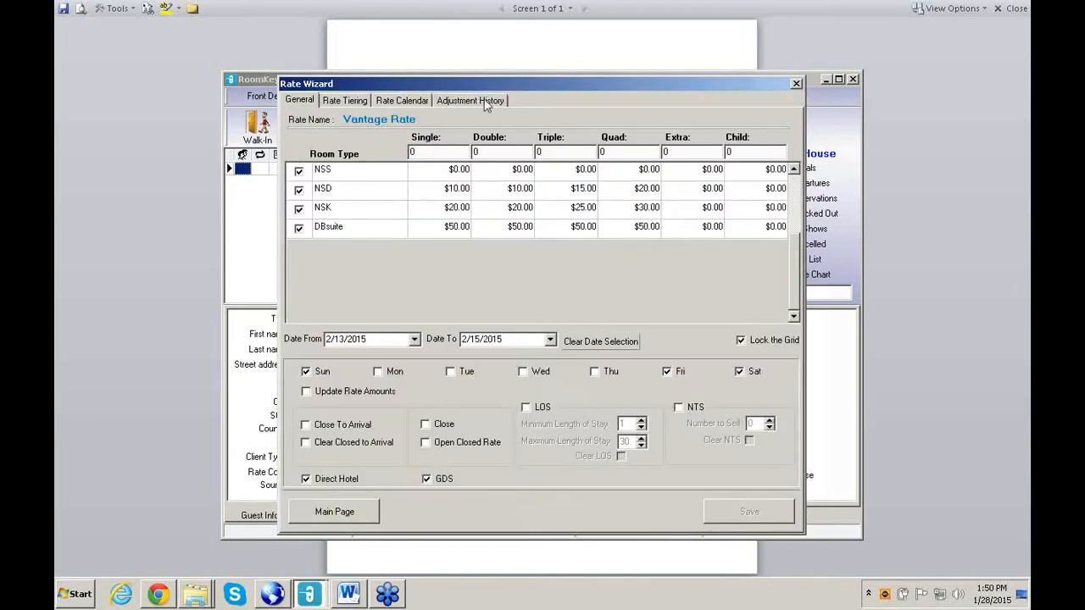
pyautogui.click(488, 102)
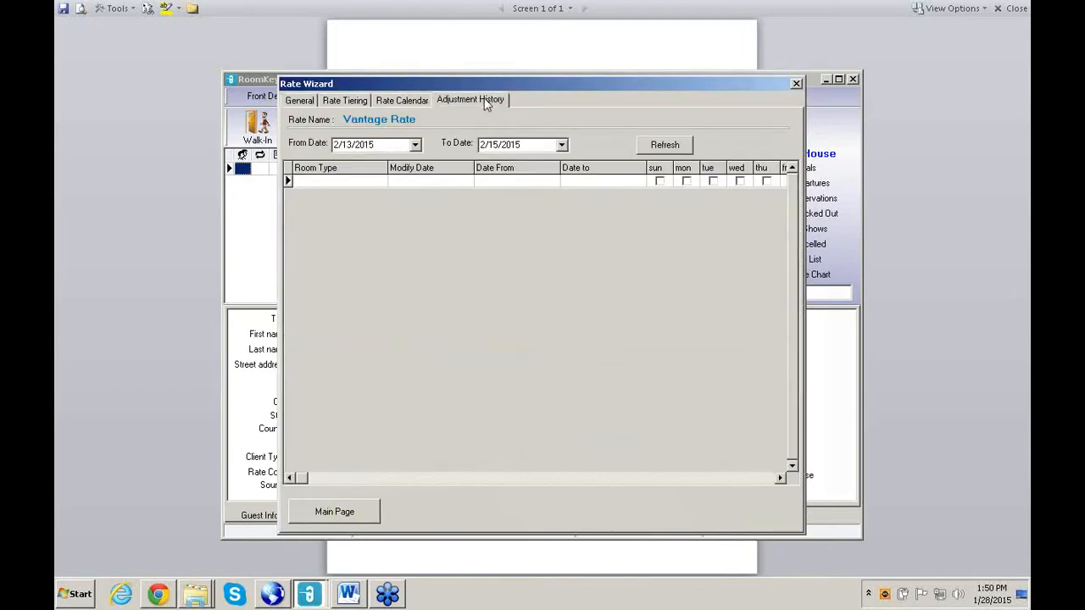
pyautogui.click(416, 145)
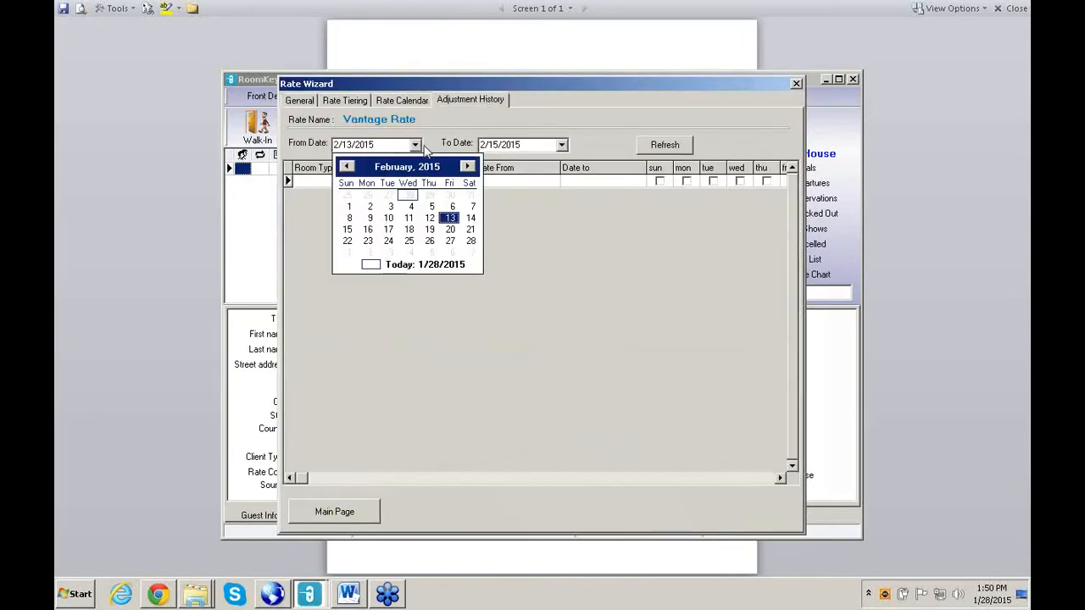
pyautogui.click(417, 145)
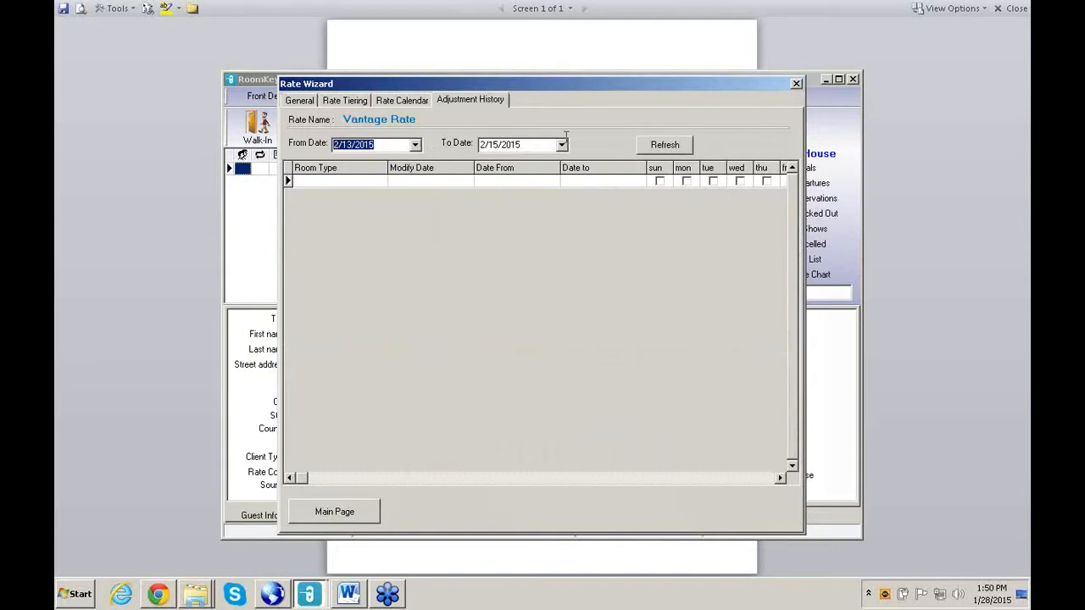
pyautogui.click(676, 146)
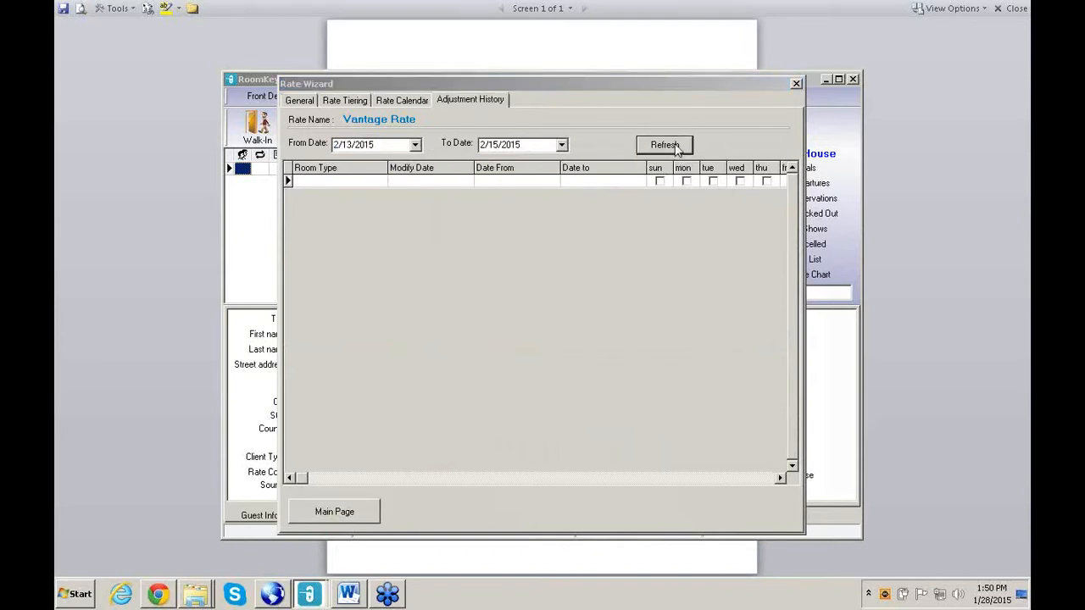
pyautogui.click(408, 101)
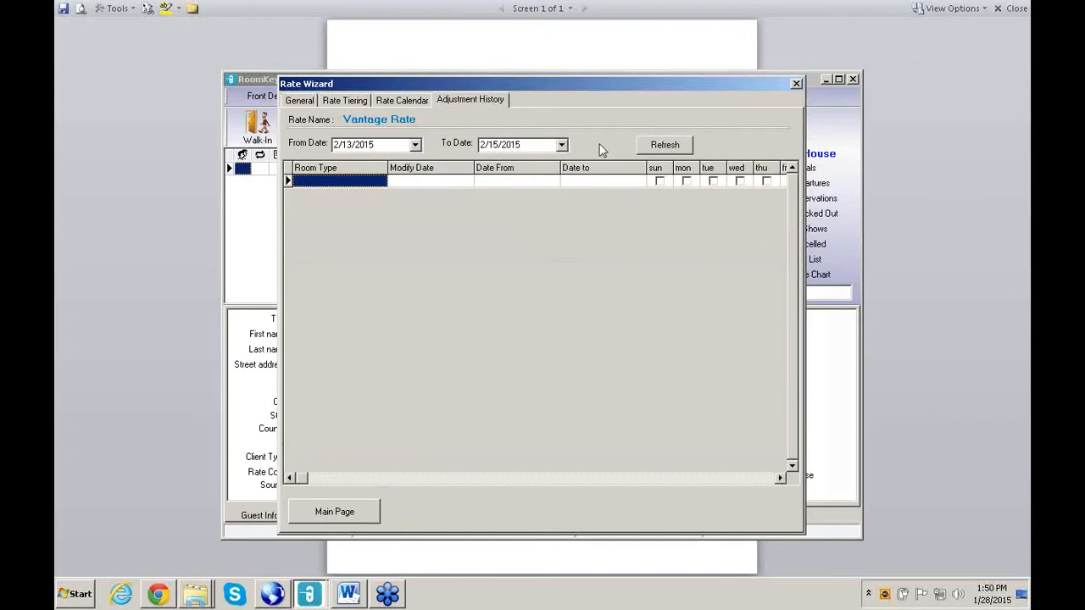
pyautogui.click(666, 145)
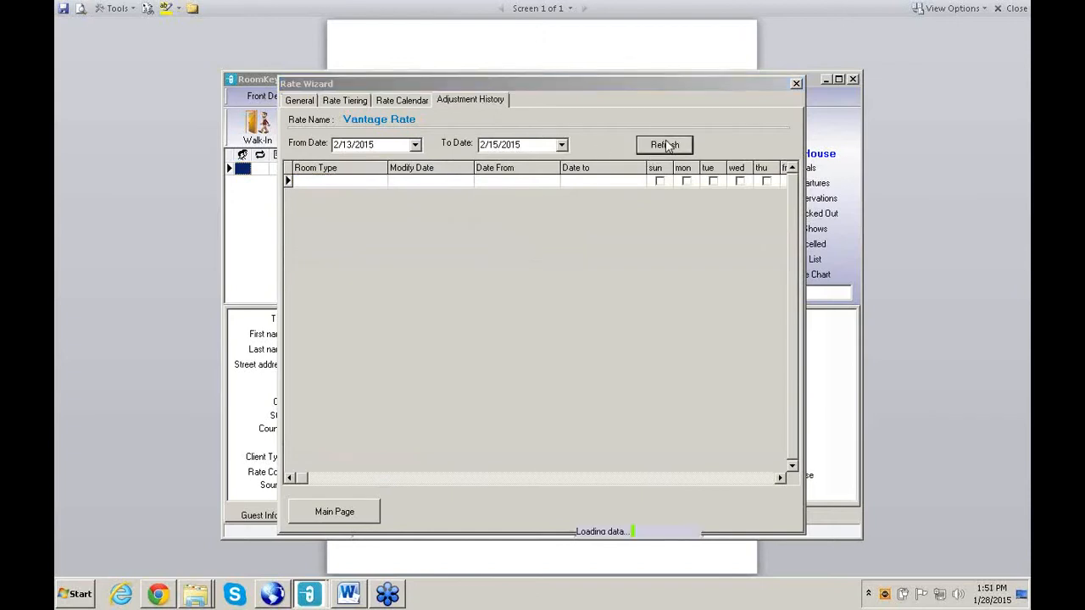
pyautogui.click(300, 101)
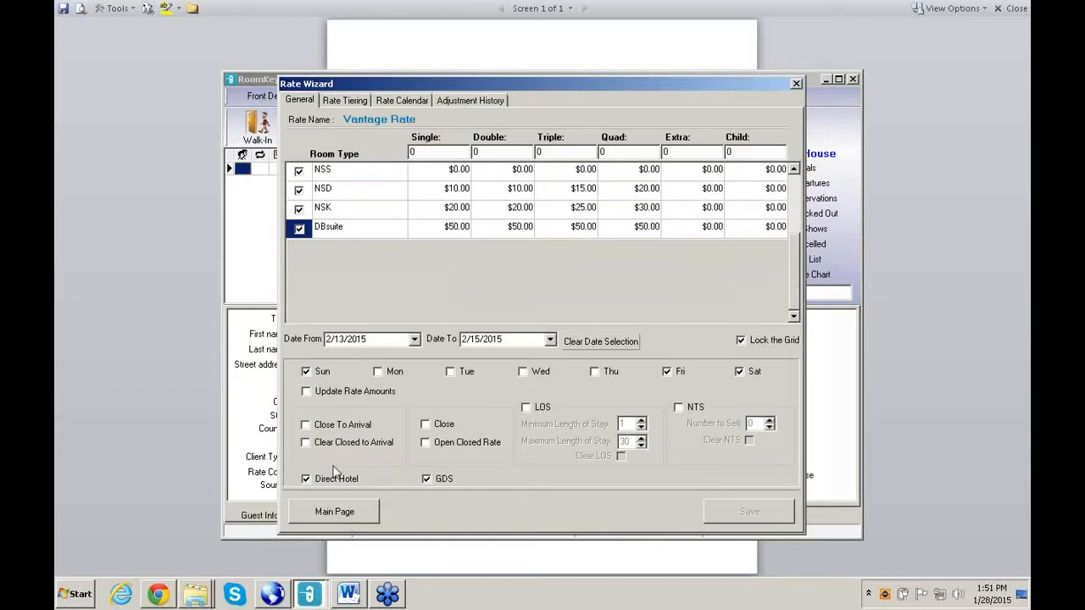
# Step: Tier CAA rate at 10% less than Standard rate with 1.00 rounding, without applying changes now, and save it
pyautogui.click(336, 512)
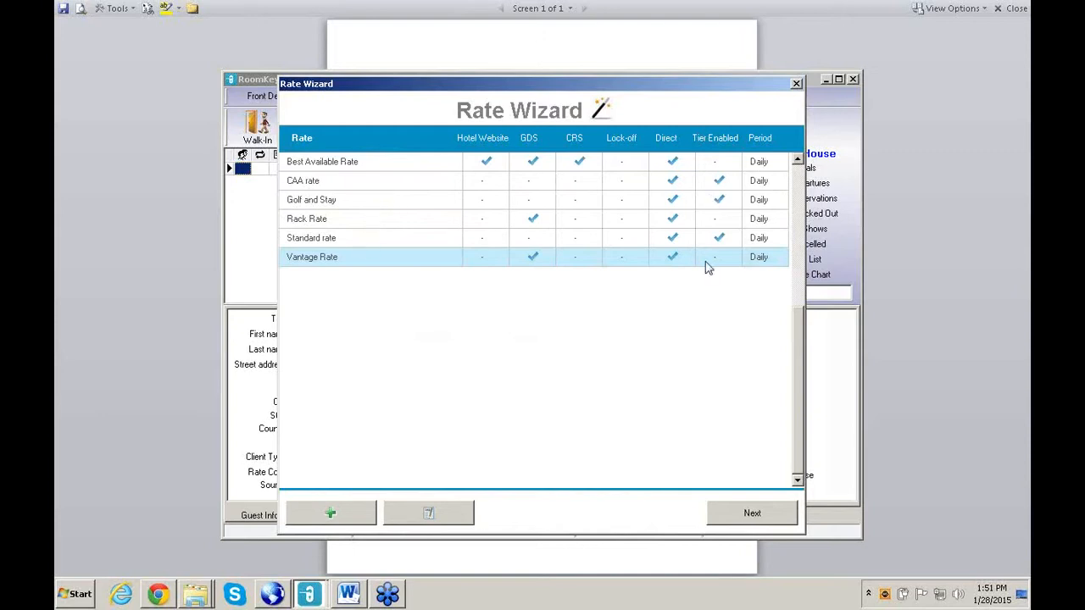
pyautogui.click(719, 185)
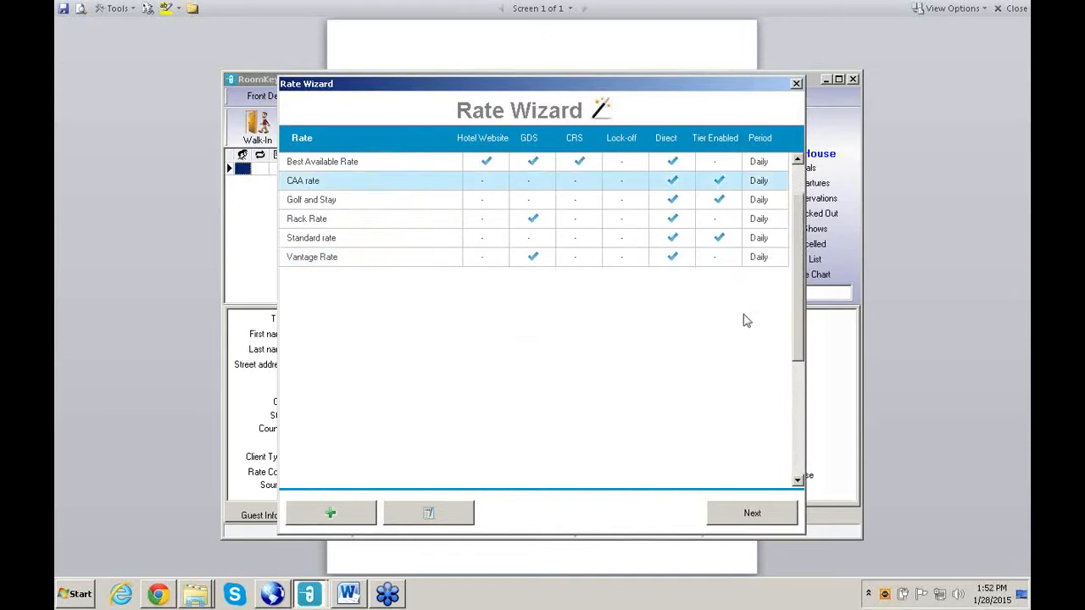
pyautogui.click(753, 514)
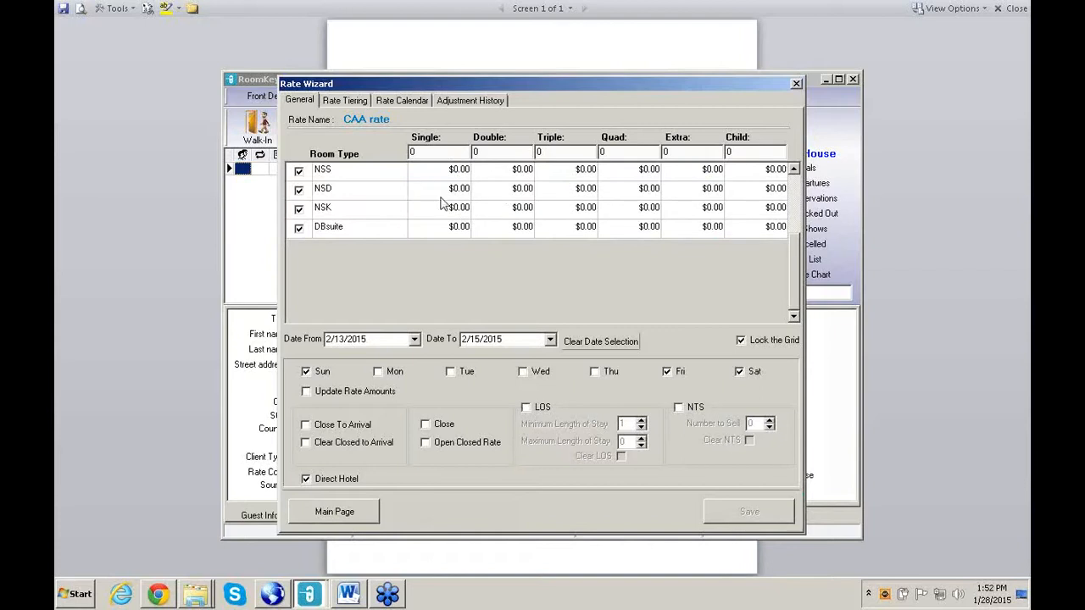
pyautogui.click(357, 105)
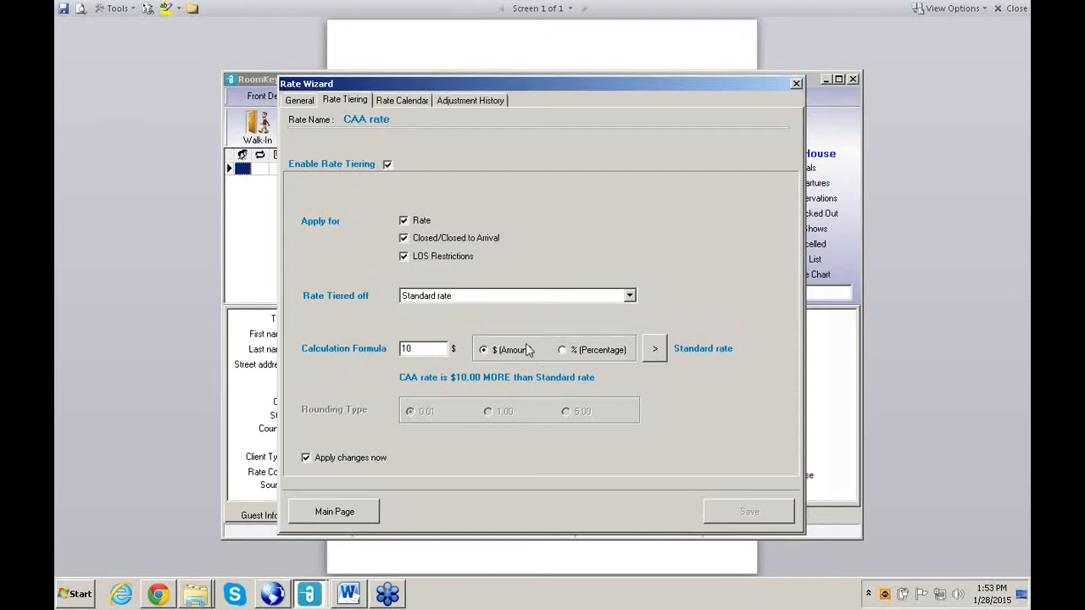
pyautogui.click(563, 351)
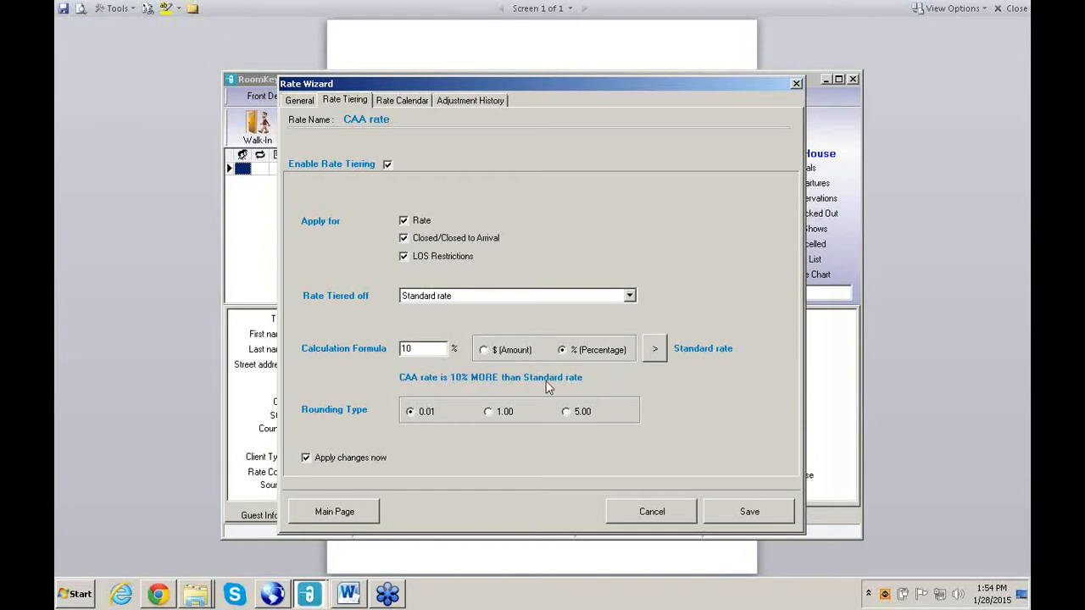
pyautogui.click(657, 352)
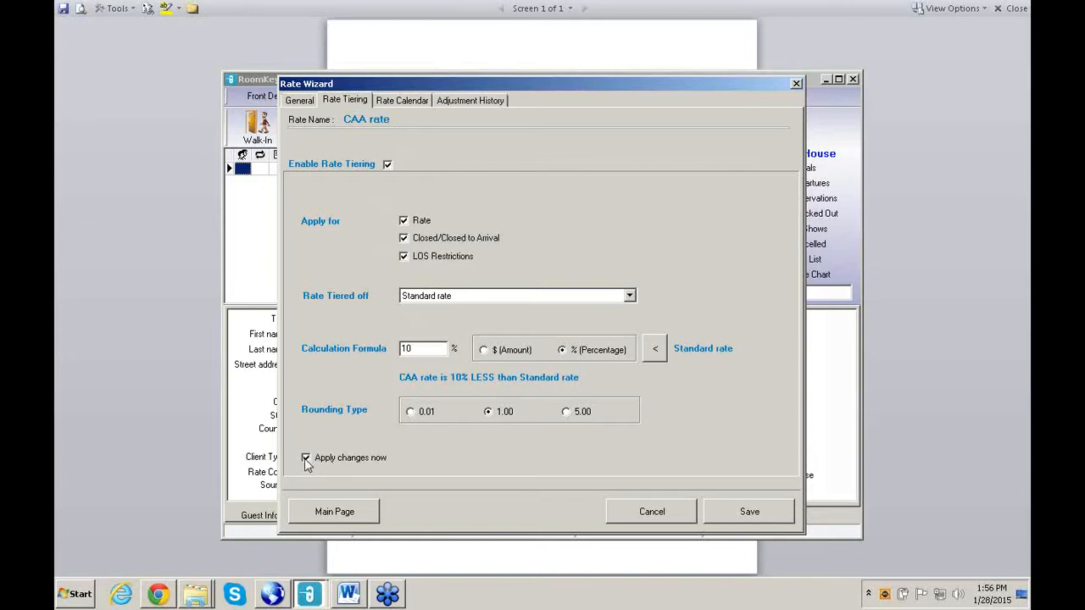
pyautogui.click(750, 512)
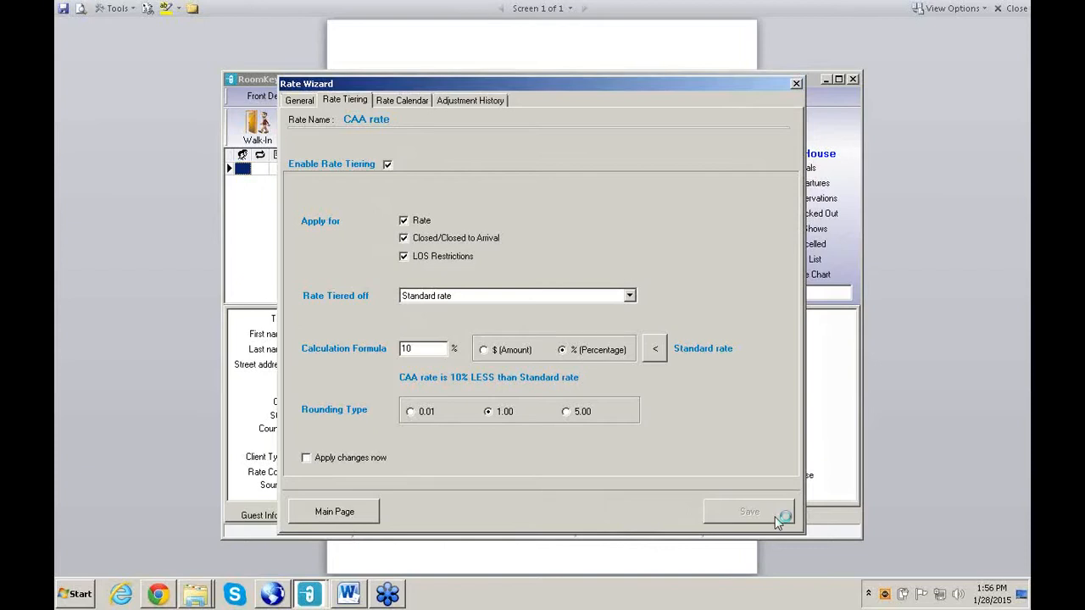
pyautogui.click(796, 85)
# Step: Start a new rate in the Rate Wizard with category Seniors rate and the name AARP Rate
pyautogui.click(527, 97)
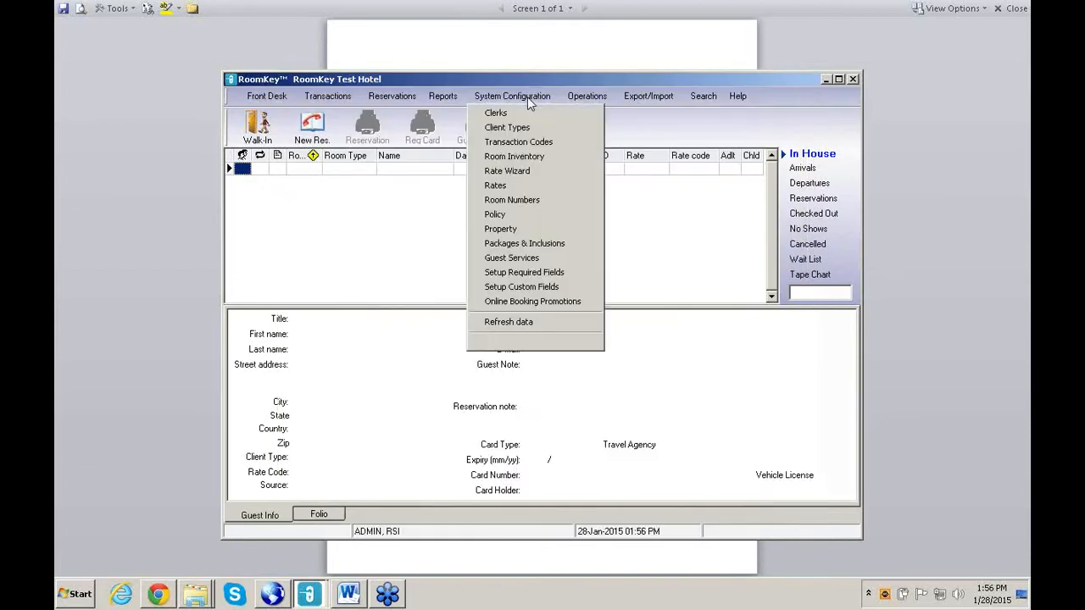
pyautogui.click(519, 172)
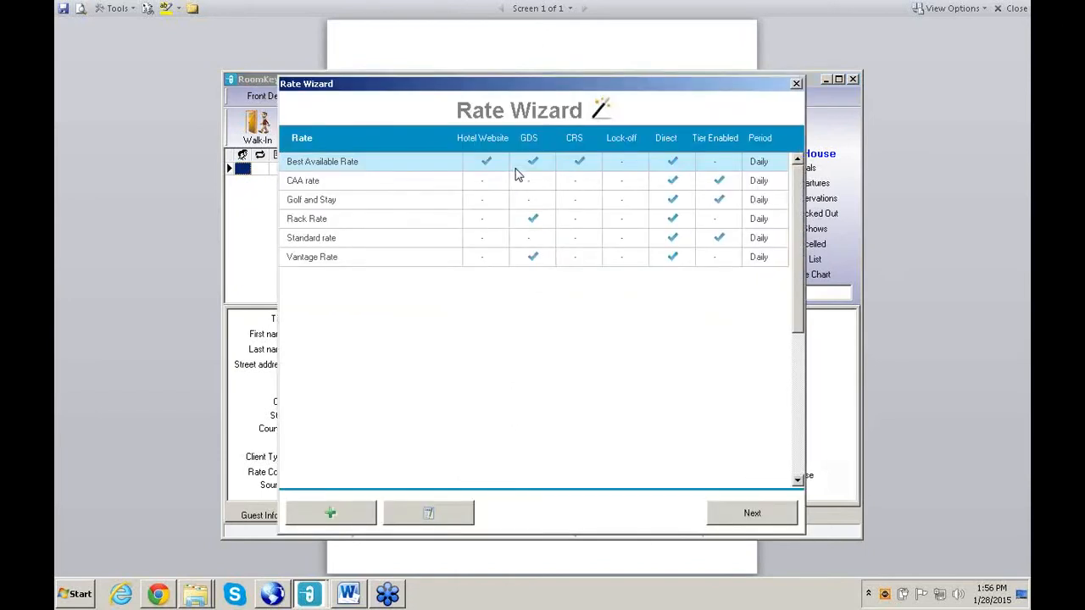
pyautogui.click(333, 514)
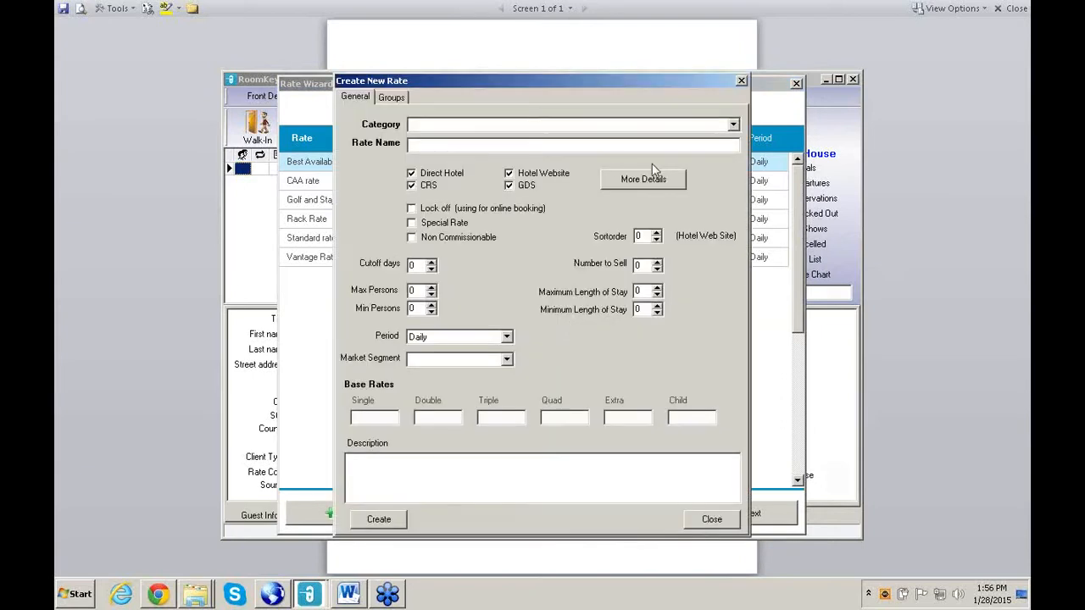
pyautogui.click(734, 125)
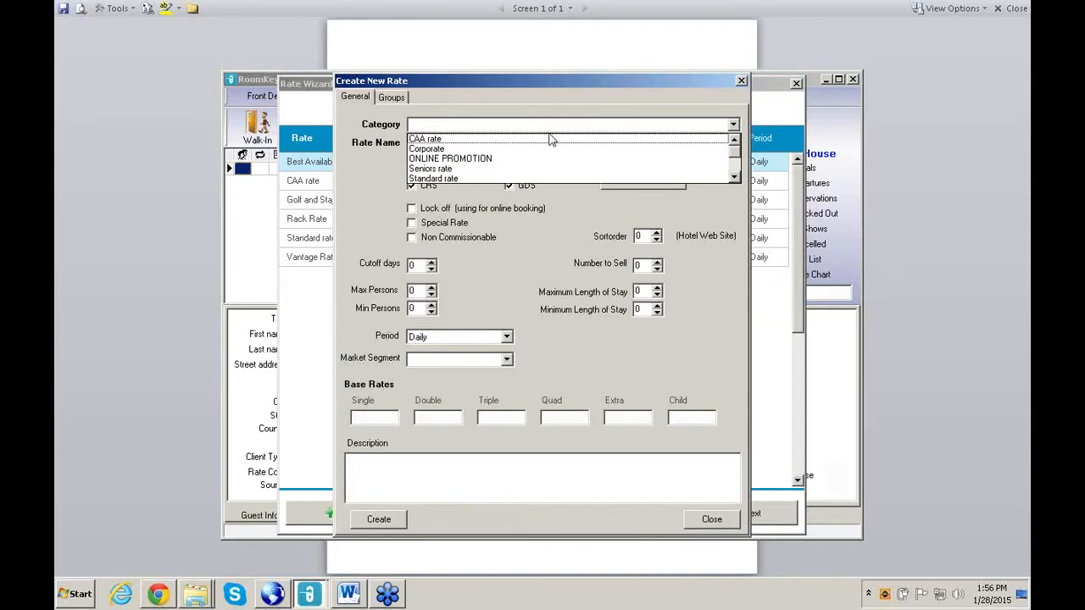
pyautogui.click(439, 170)
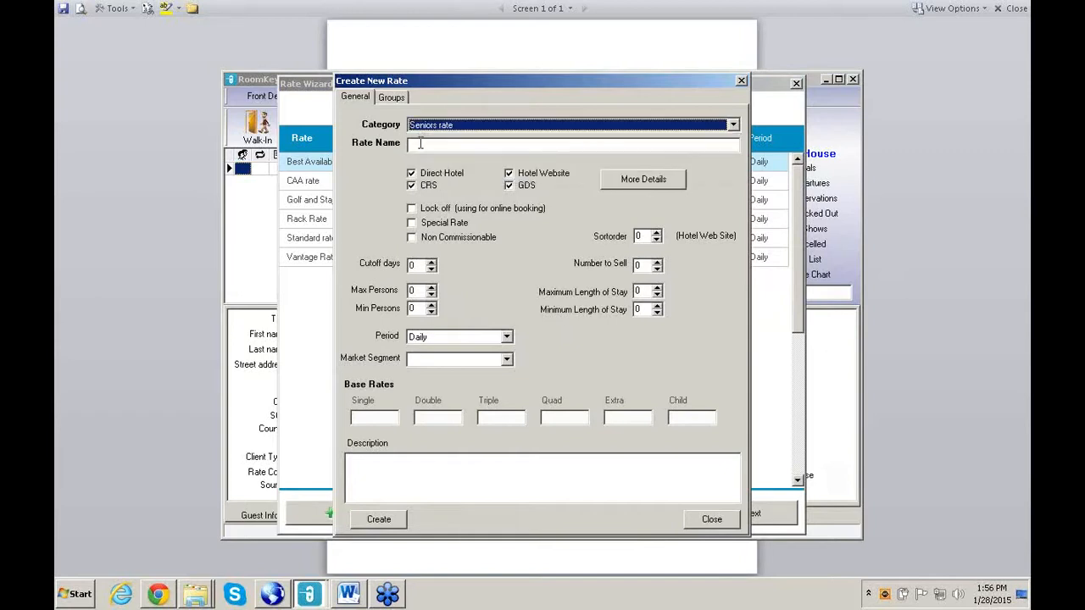
pyautogui.click(420, 143)
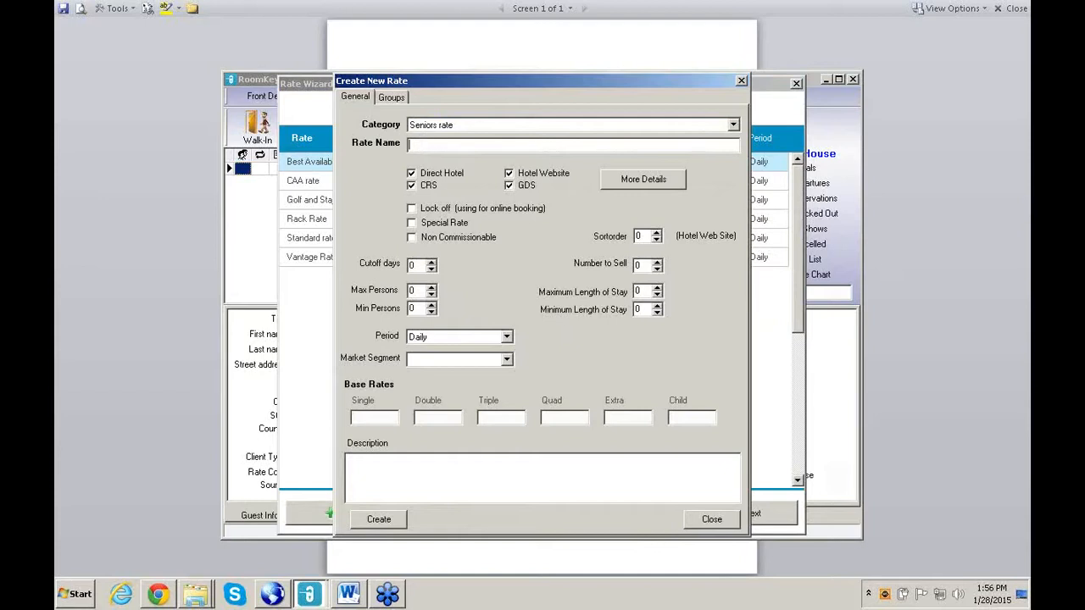
pyautogui.write('AARP')
pyautogui.write('Rate')
# Step: Exclude CRS and Hotel Website from AARP Rate, set min persons and minimum stay to 1, and choose the Leisure market segment
pyautogui.click(411, 186)
pyautogui.click(509, 173)
pyautogui.click(657, 307)
pyautogui.click(507, 359)
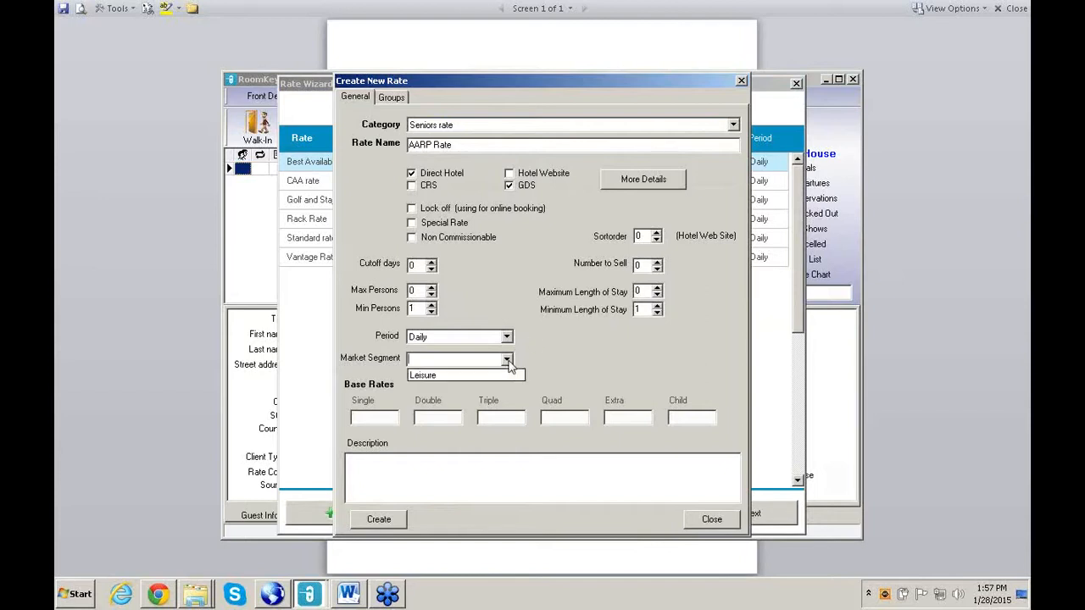
pyautogui.click(419, 377)
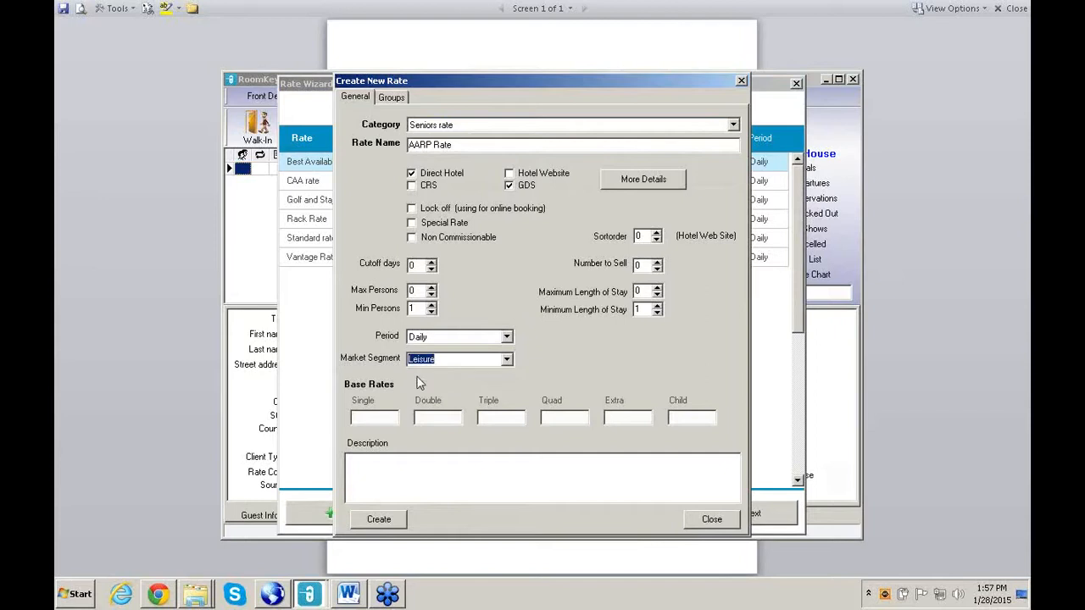
# Step: Enter the description "AARP card must be presented at check in" and create the rate
pyautogui.click(382, 473)
pyautogui.write('AARP card must bepresent a')
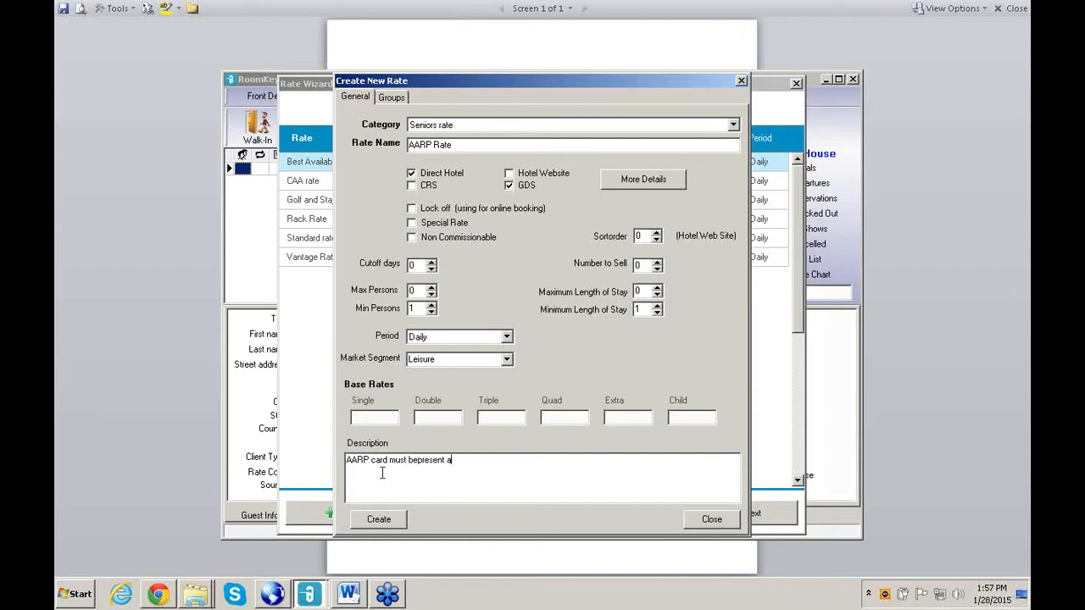
pyautogui.press('BackSpace')
pyautogui.press('BackSpace')
pyautogui.press('BackSpace')
pyautogui.press('BackSpace')
pyautogui.press('BackSpace')
pyautogui.press('BackSpace')
pyautogui.press('BackSpace')
pyautogui.press('BackSpace')
pyautogui.press('BackSpace')
pyautogui.write('presented at check in')
pyautogui.click(395, 519)
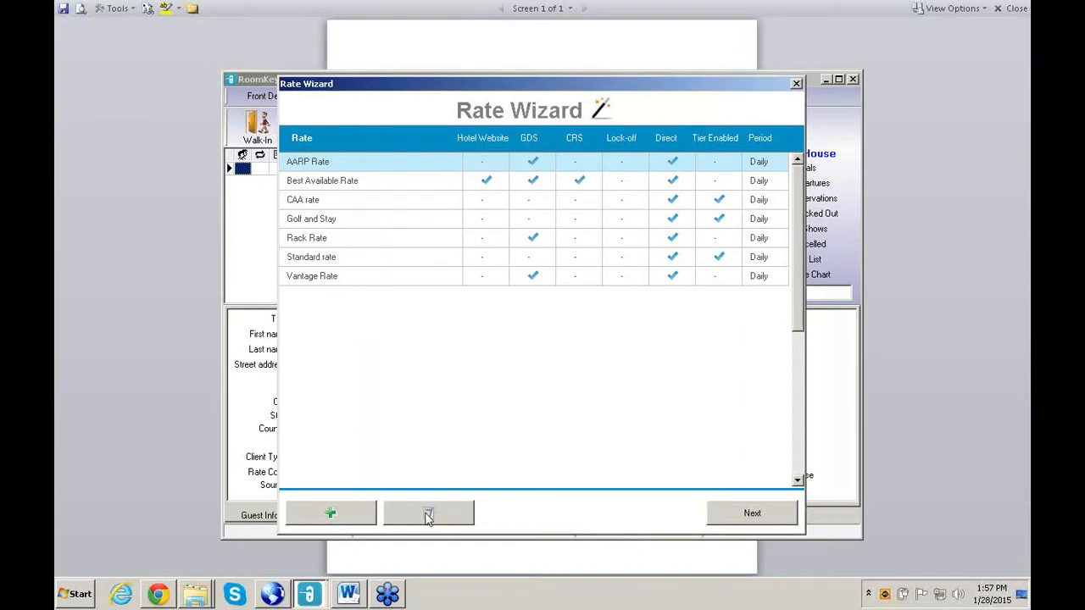
# Step: Assign AARP Rate to the Independent client type for Hotel Direct and OTA-Pre Pay for GDS, and update the rate
pyautogui.click(429, 517)
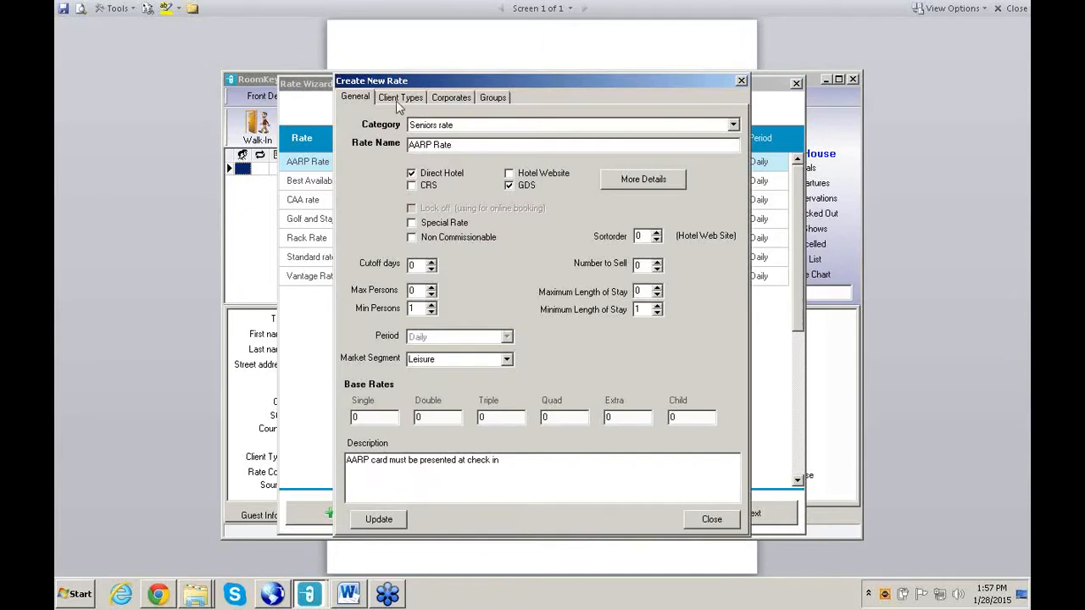
pyautogui.click(399, 100)
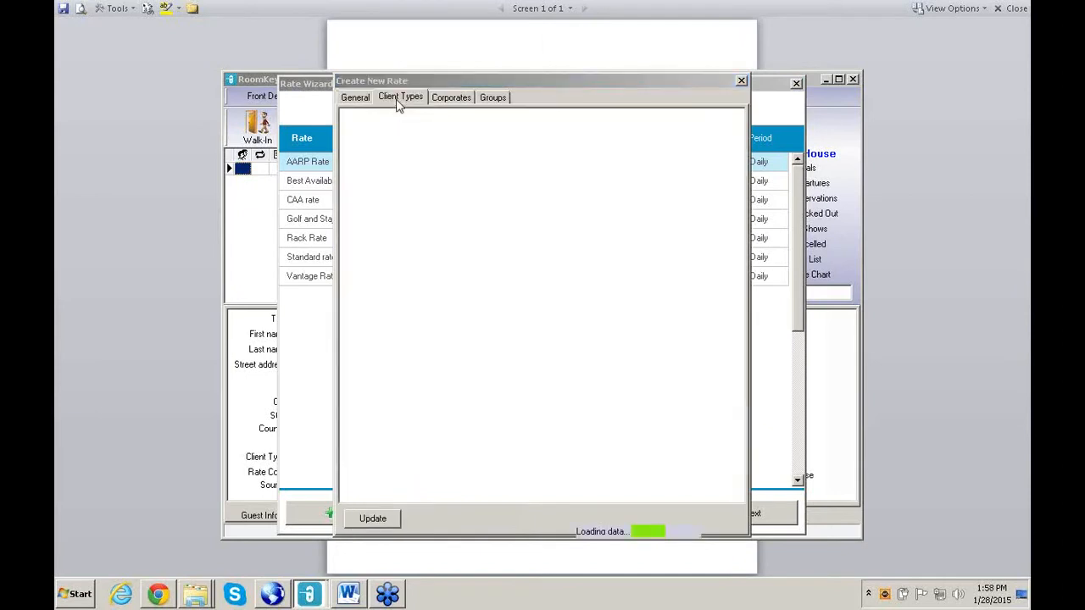
pyautogui.click(348, 116)
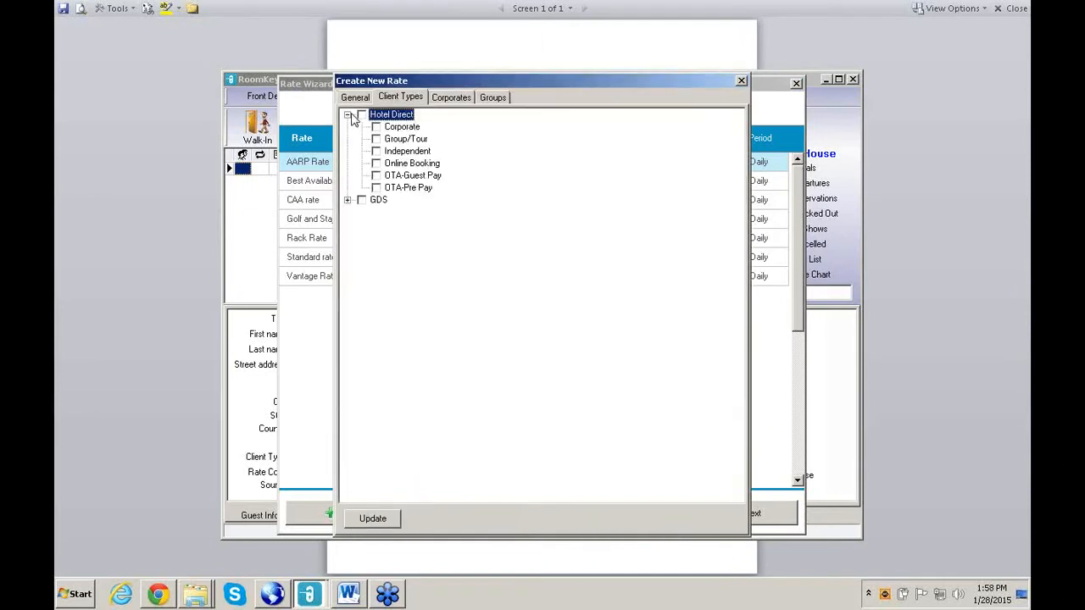
pyautogui.click(376, 152)
pyautogui.click(348, 200)
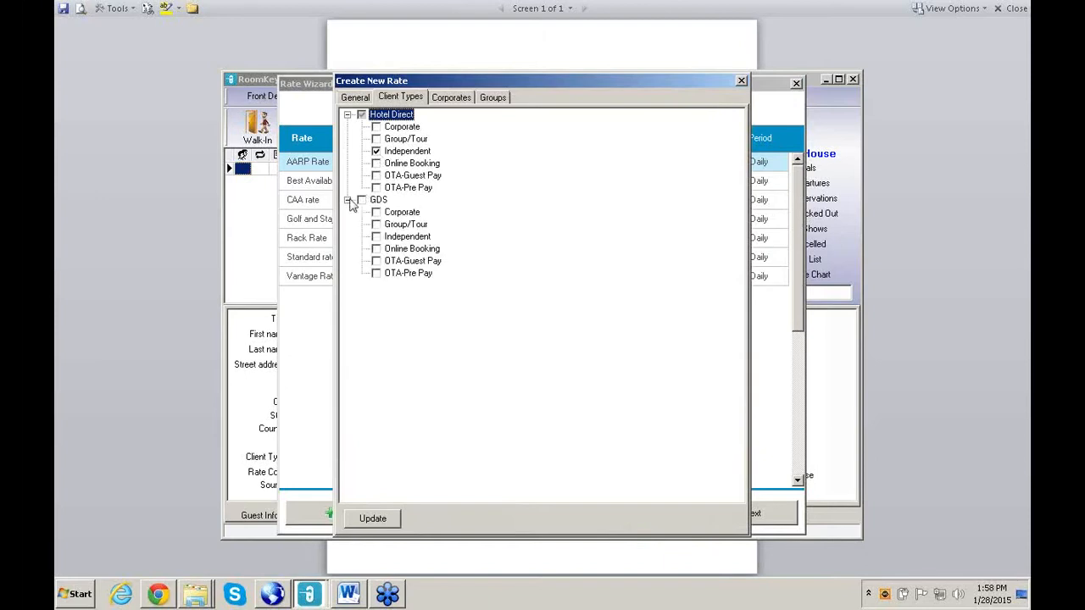
pyautogui.click(376, 273)
pyautogui.click(373, 519)
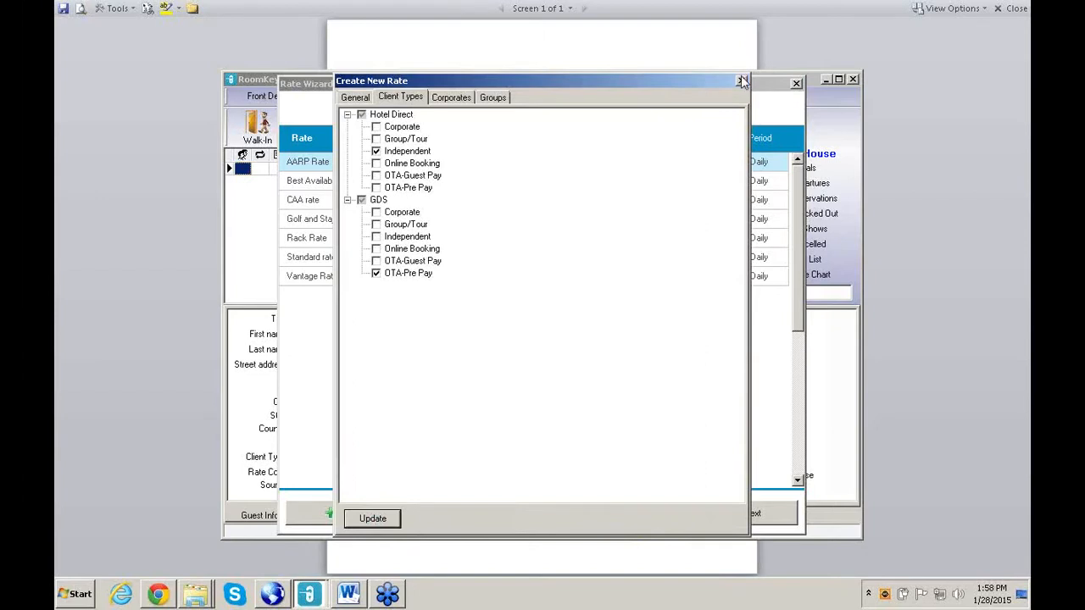
pyautogui.click(741, 80)
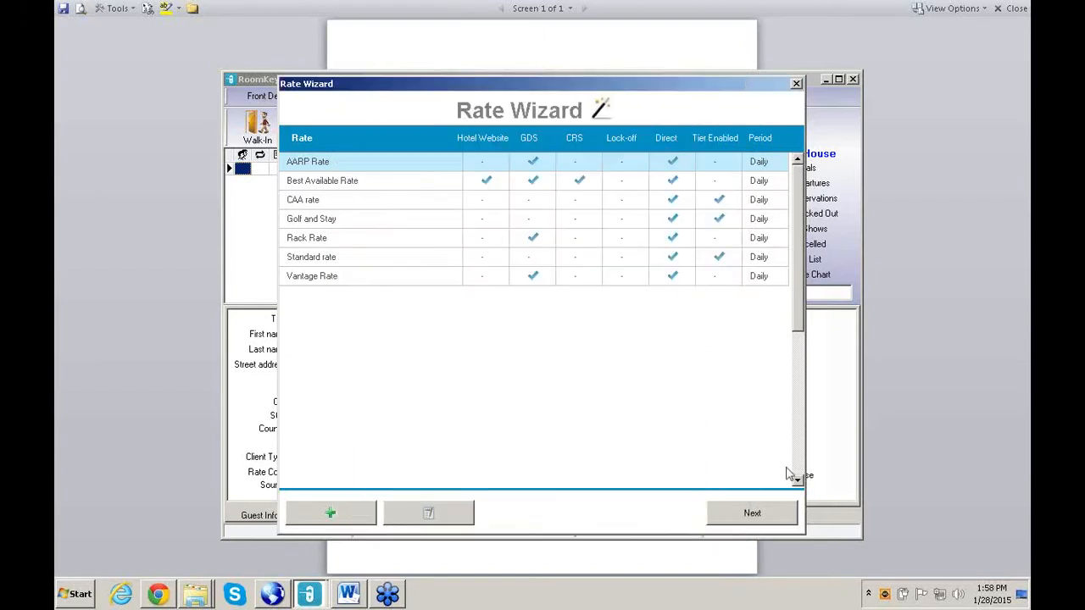
# Step: Enable rate tiering on AARP Rate off Vantage Rate, applied for Rate, Closed/Closed to Arrival and LOS Restrictions
pyautogui.click(772, 514)
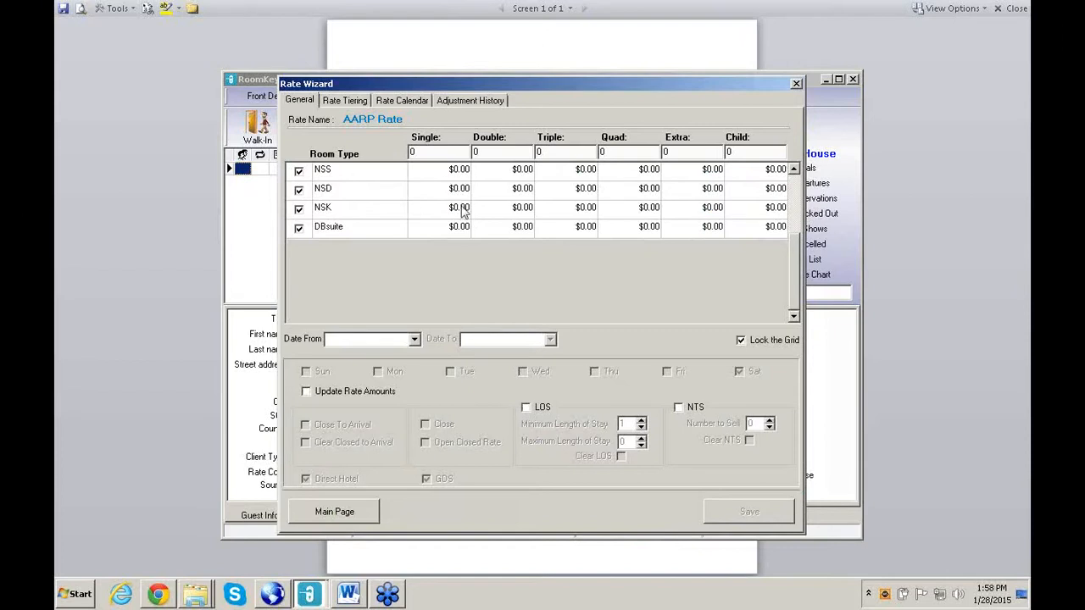
pyautogui.click(355, 106)
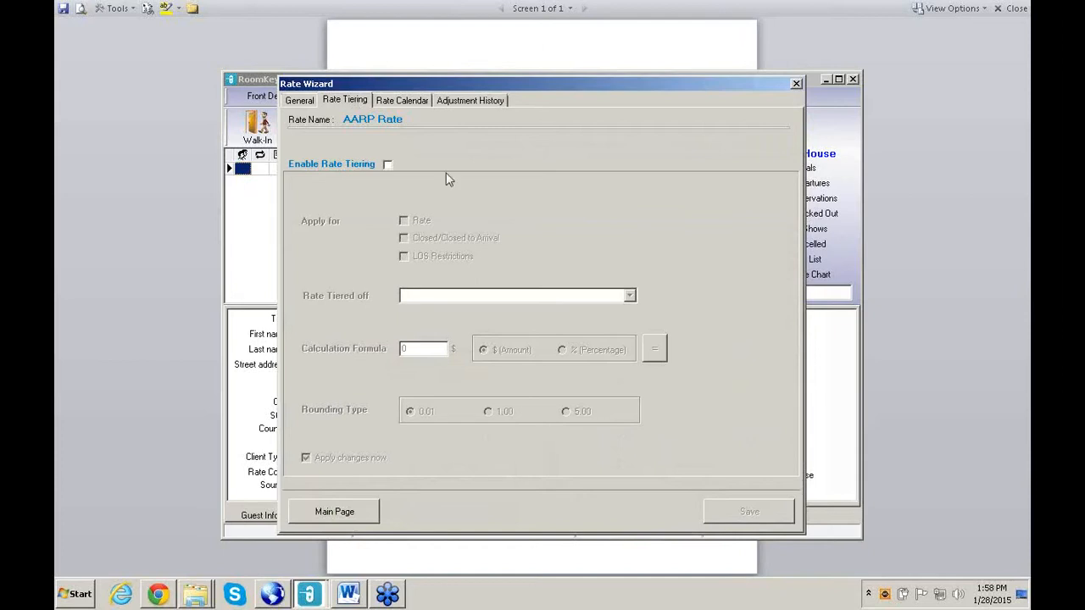
pyautogui.click(388, 165)
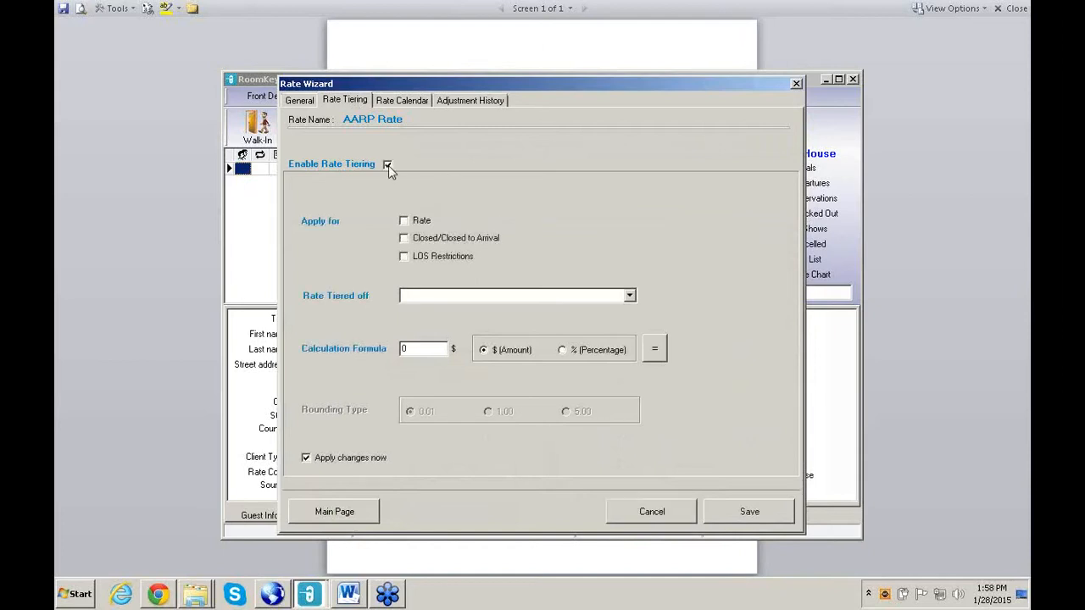
pyautogui.click(630, 297)
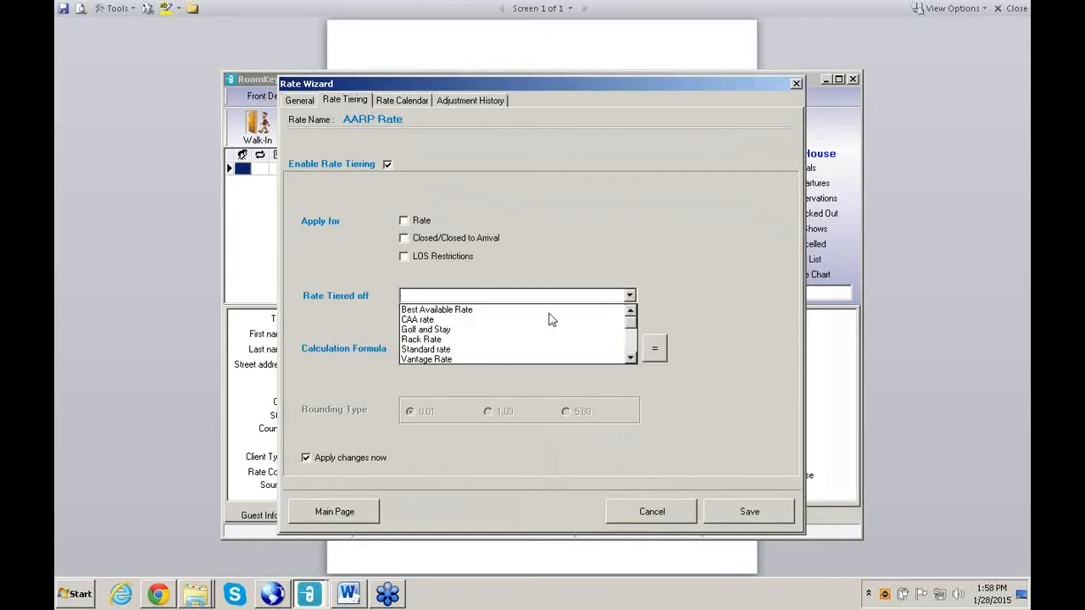
pyautogui.click(425, 359)
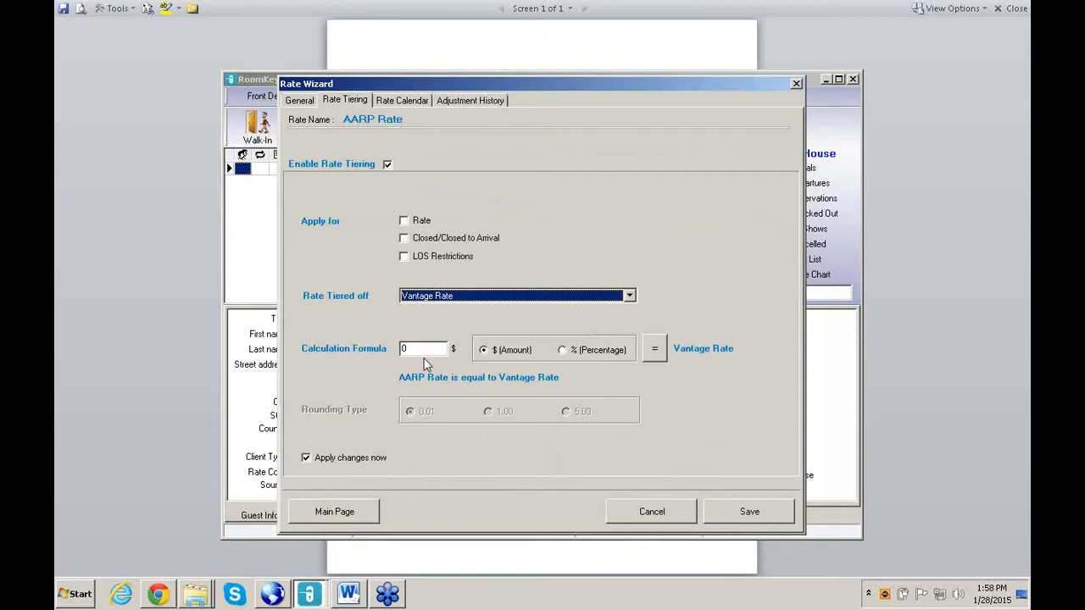
pyautogui.click(404, 221)
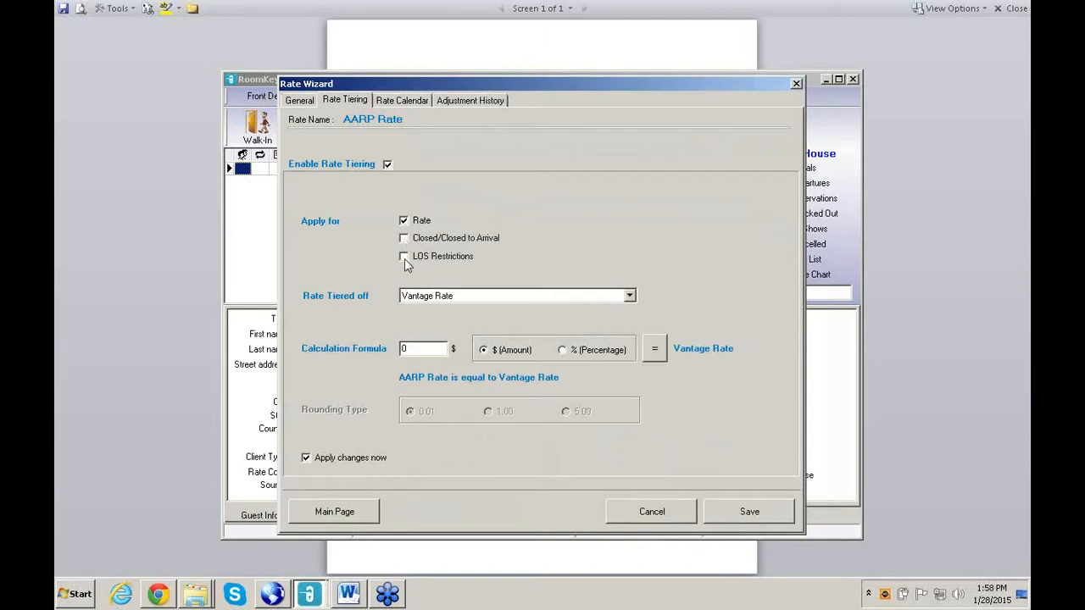
pyautogui.click(404, 238)
pyautogui.click(405, 257)
# Step: Set AARP Rate to 12% less than Vantage Rate with 1.00 rounding, and save it with changes applied now
pyautogui.write('120')
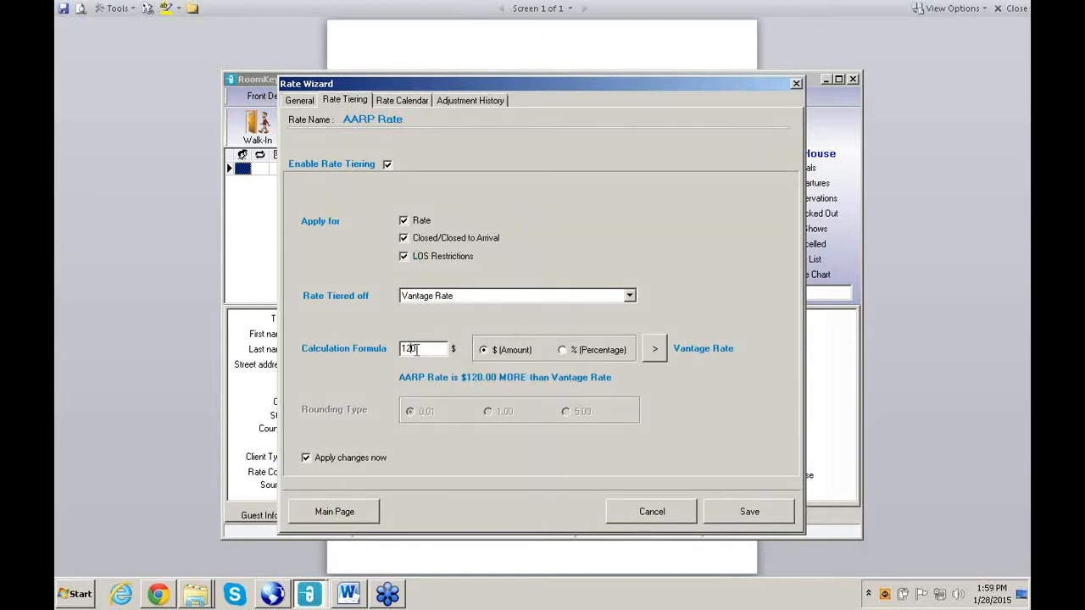
pyautogui.press('BackSpace')
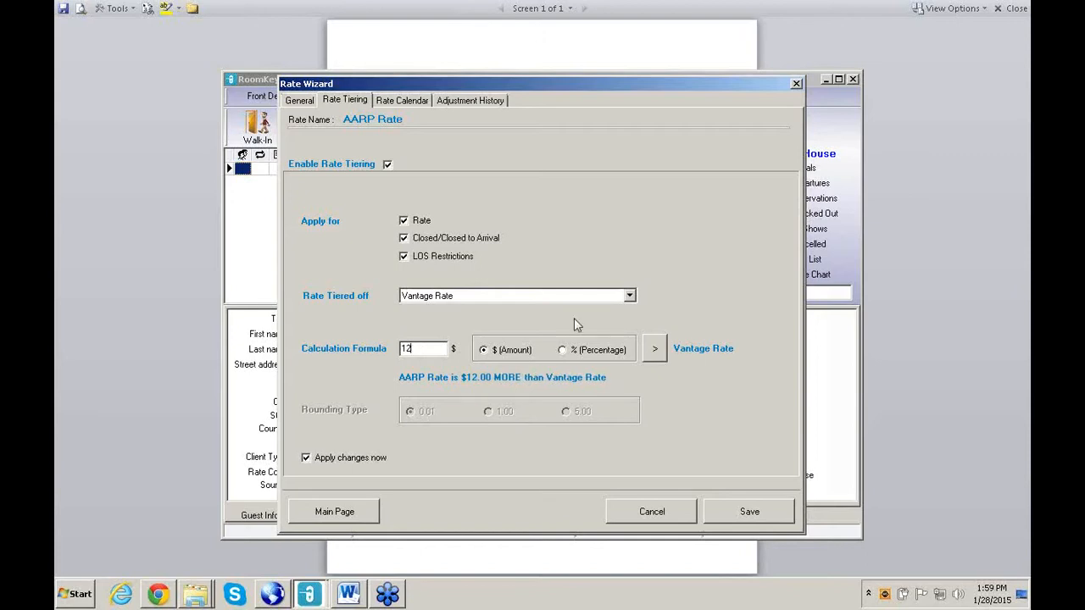
pyautogui.click(565, 351)
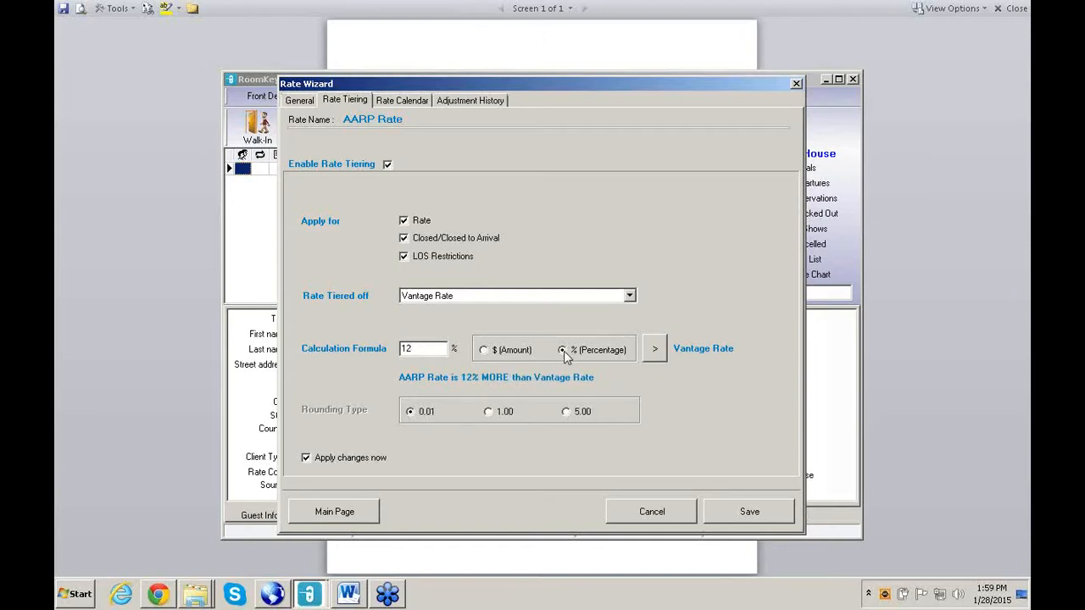
pyautogui.click(656, 353)
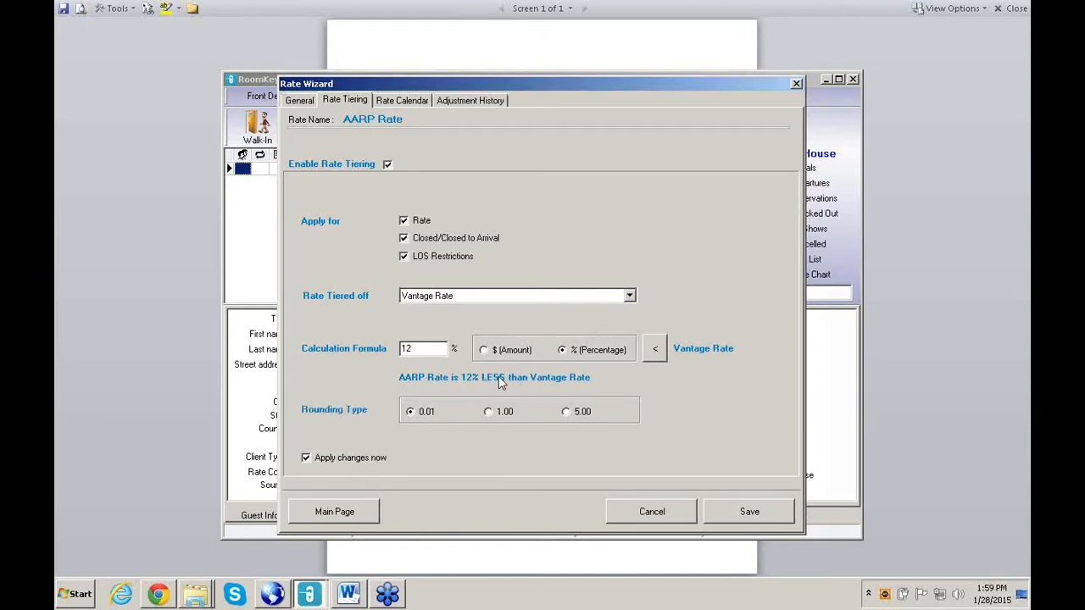
pyautogui.click(488, 413)
pyautogui.click(749, 514)
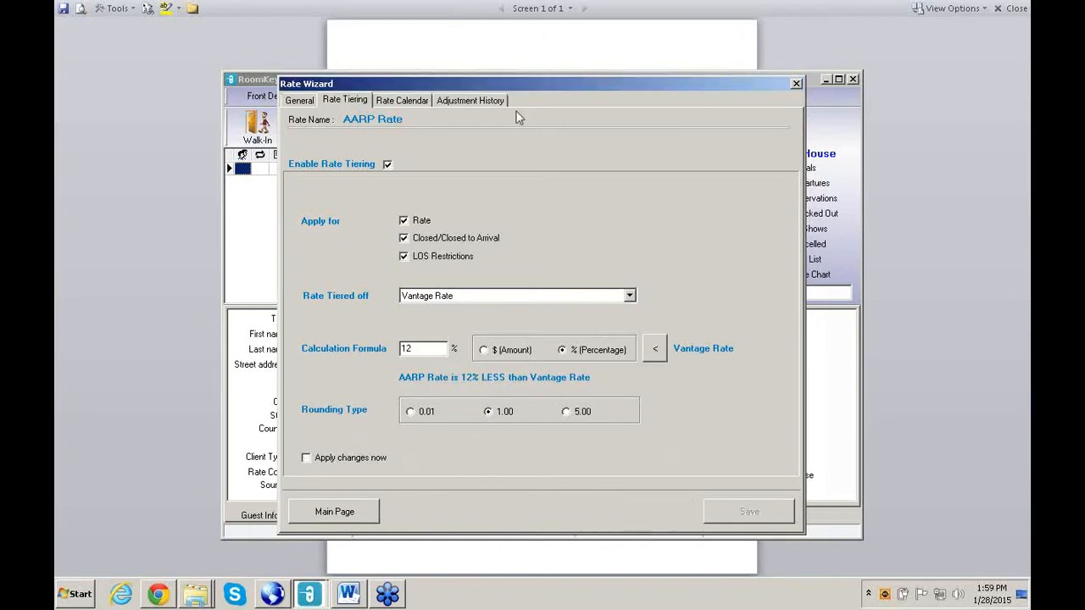
pyautogui.click(420, 101)
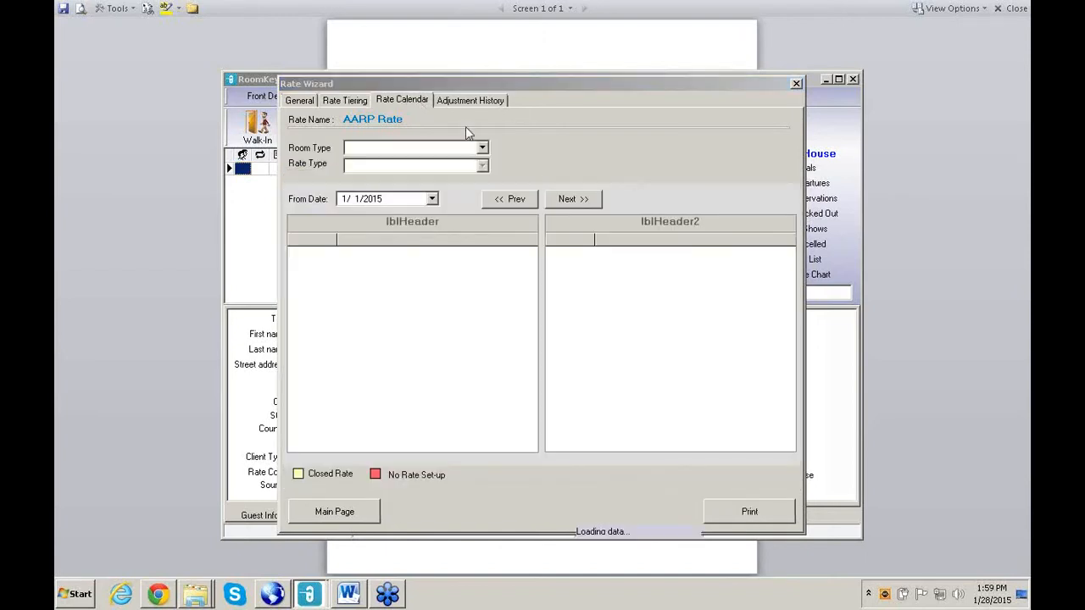
pyautogui.click(483, 148)
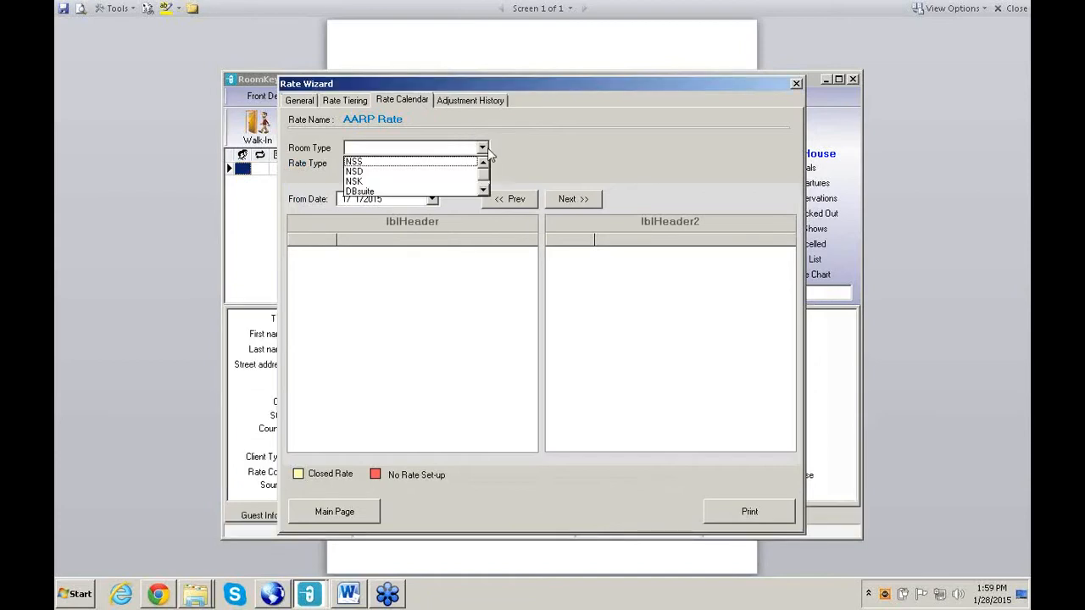
pyautogui.click(422, 180)
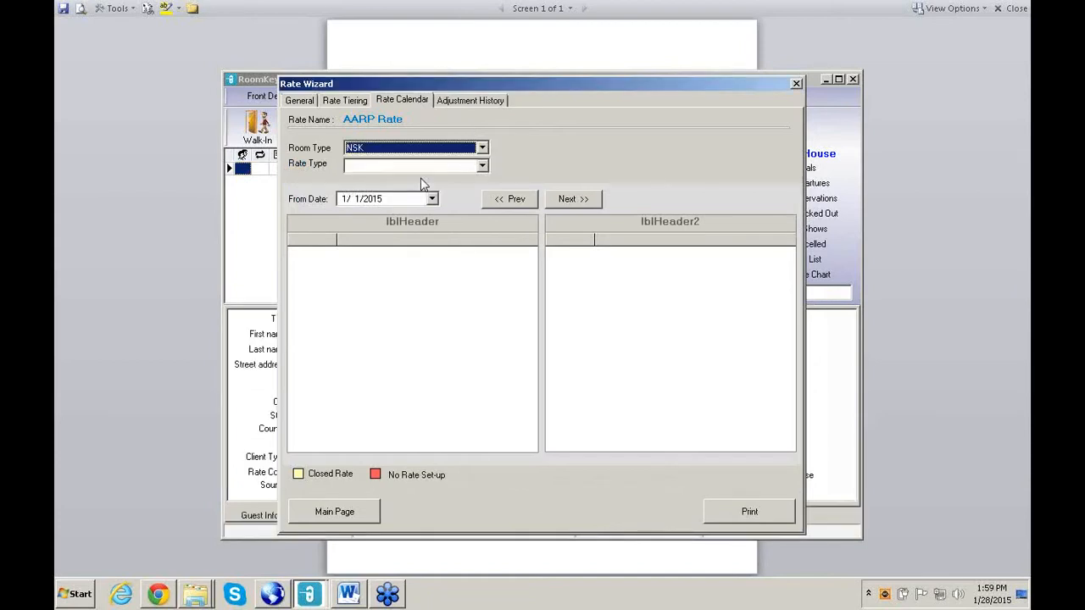
pyautogui.click(485, 167)
pyautogui.click(473, 180)
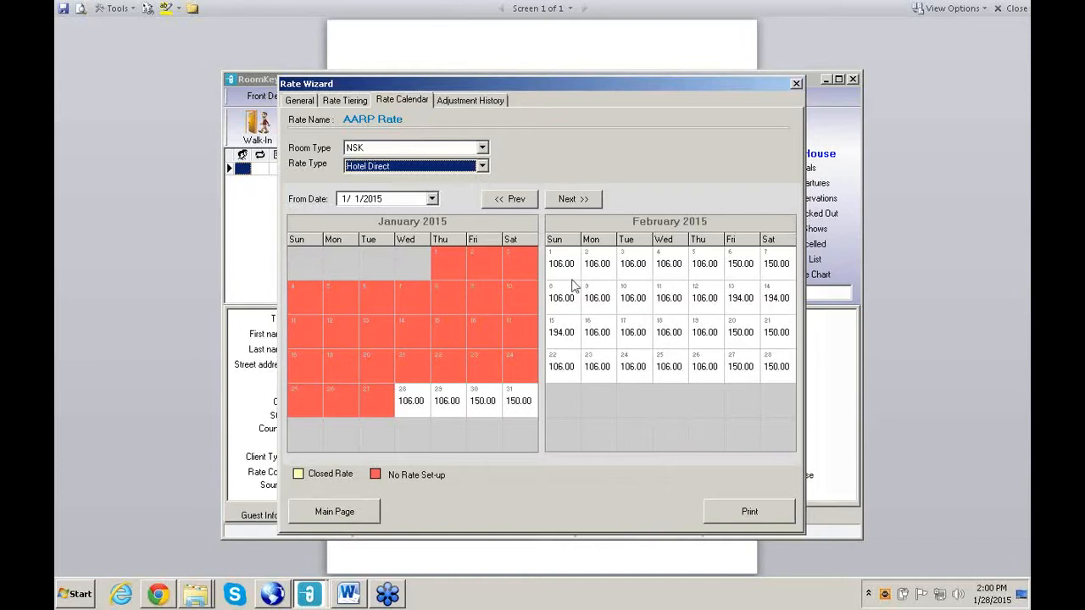
# Step: Change AARP Rate's tiering rounding to 0.01, choose to apply changes now, and save
pyautogui.click(344, 101)
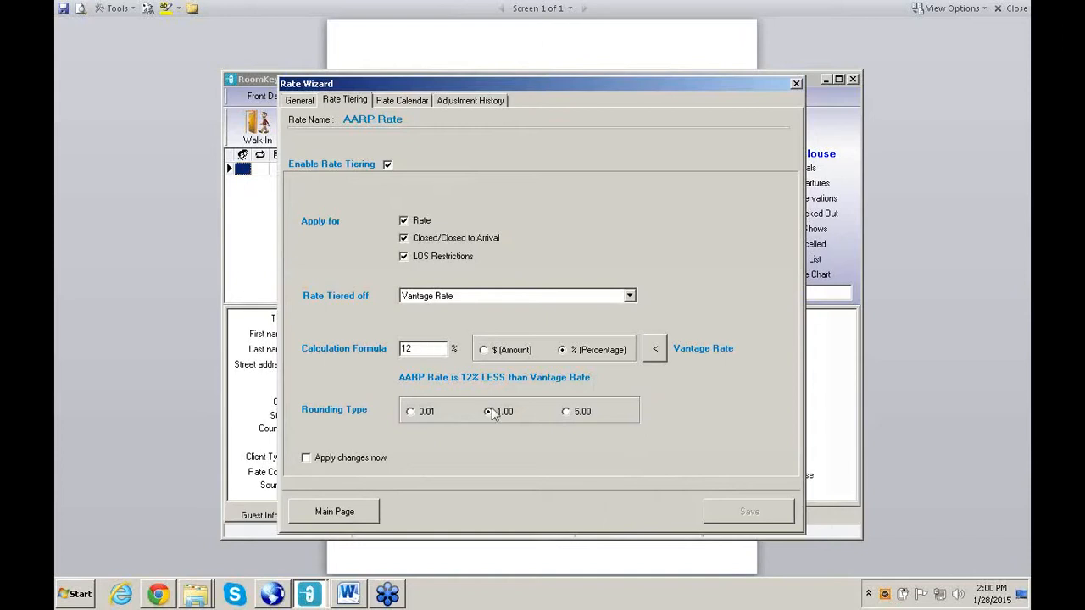
pyautogui.click(410, 412)
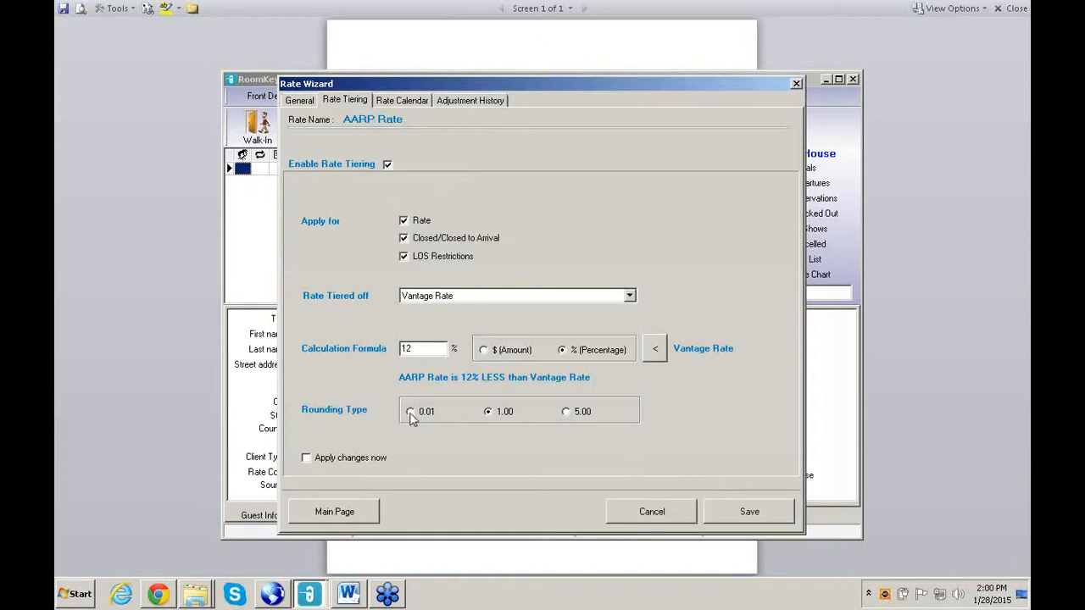
pyautogui.click(306, 459)
pyautogui.click(749, 514)
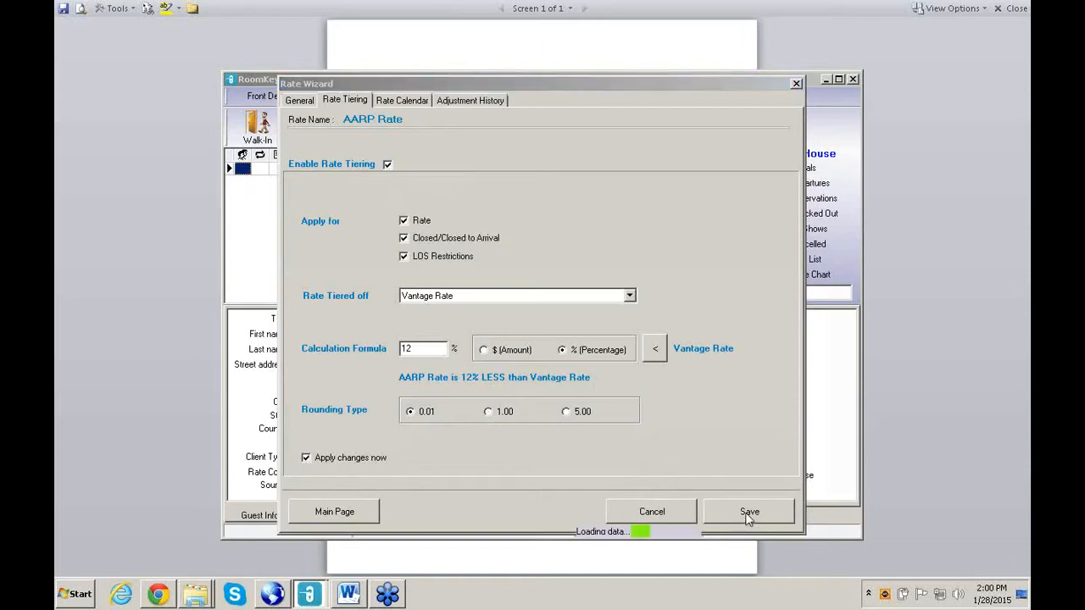
pyautogui.click(395, 102)
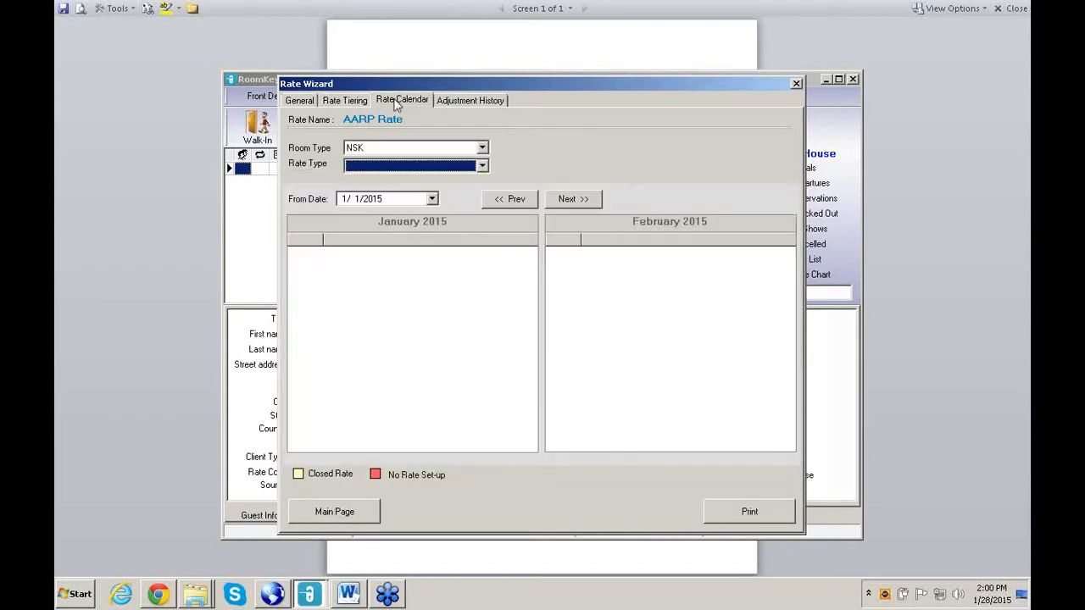
pyautogui.click(484, 167)
pyautogui.click(459, 179)
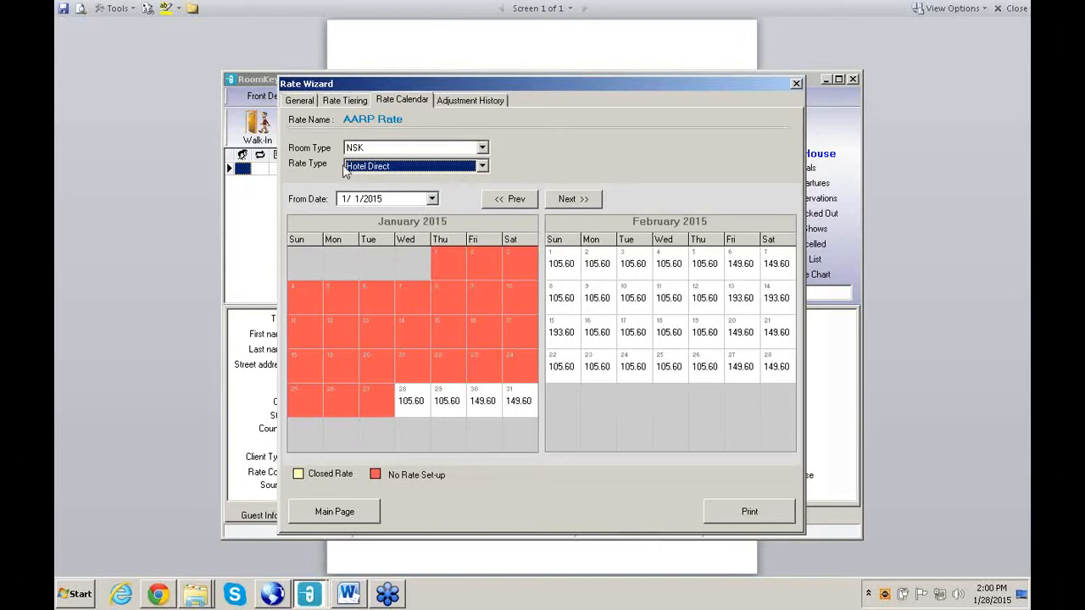
# Step: Set AARP Rate's tiering rounding to 1.00, save it with changes applied now, and return to the rate list
pyautogui.click(343, 102)
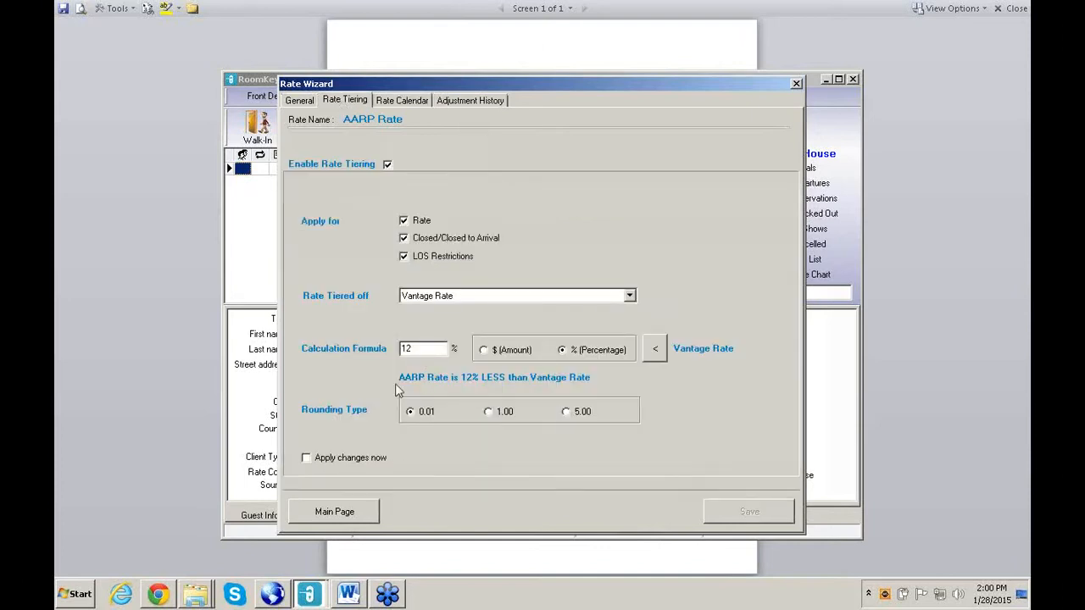
pyautogui.click(489, 413)
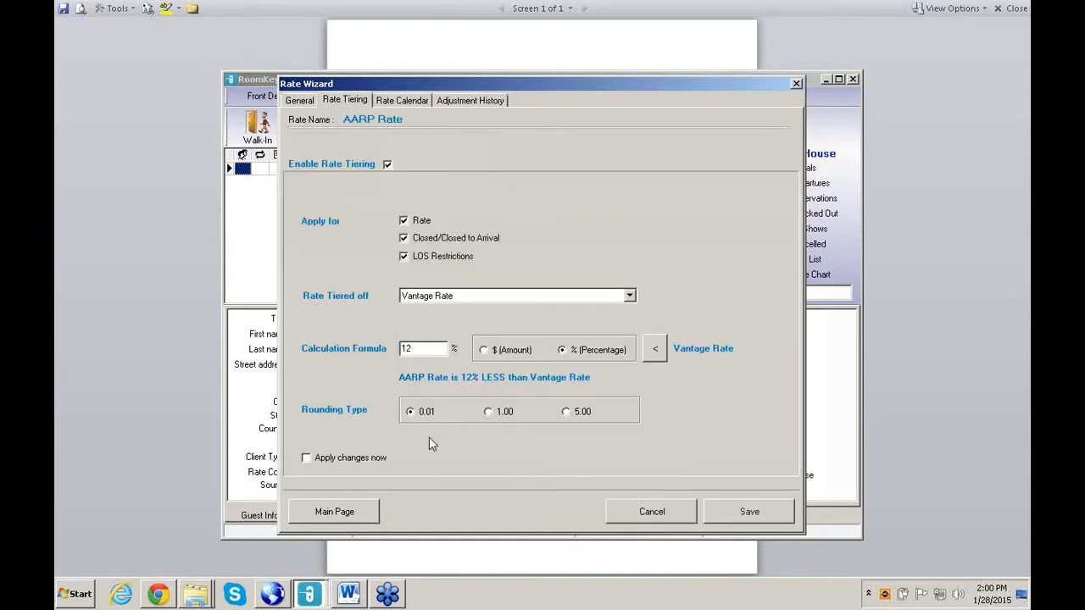
pyautogui.click(306, 459)
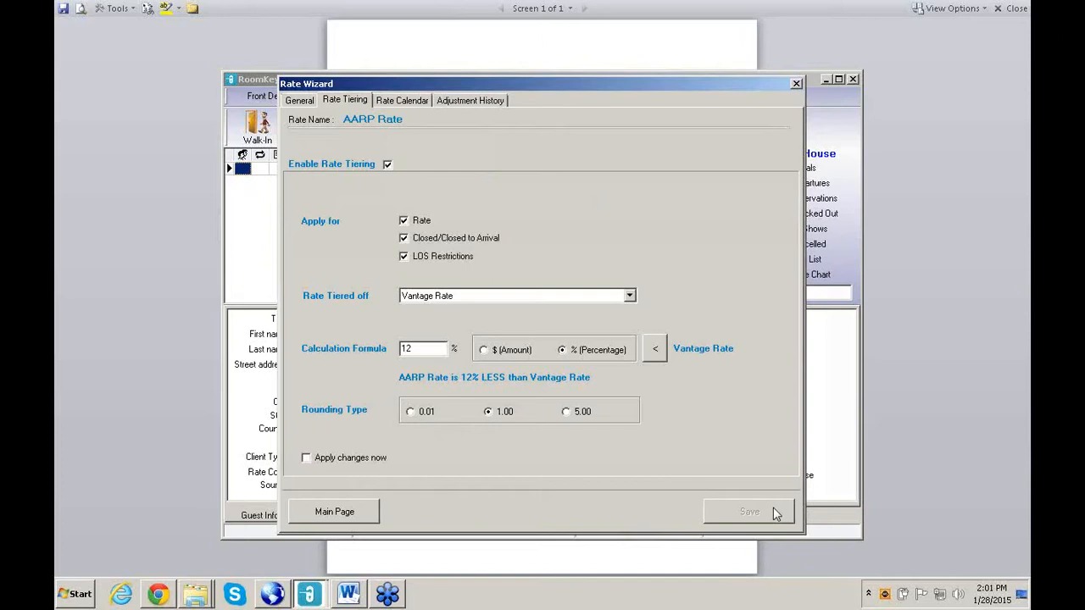
pyautogui.click(404, 221)
pyautogui.click(356, 516)
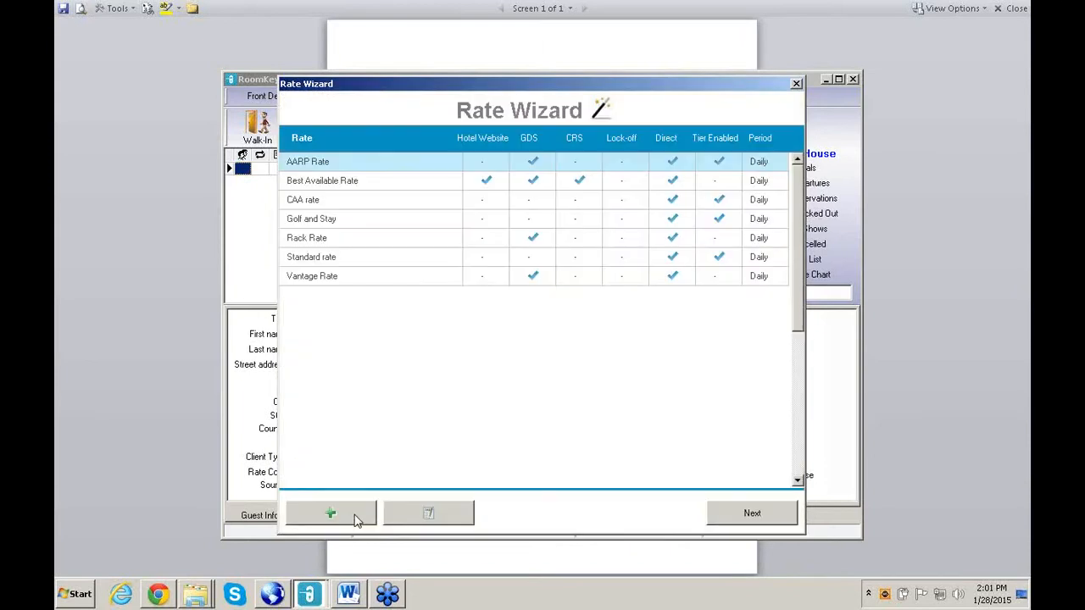
# Step: Open Vantage Rate for adjustment and set its date range from 1/30/2015 to 1/31/2015
pyautogui.click(334, 279)
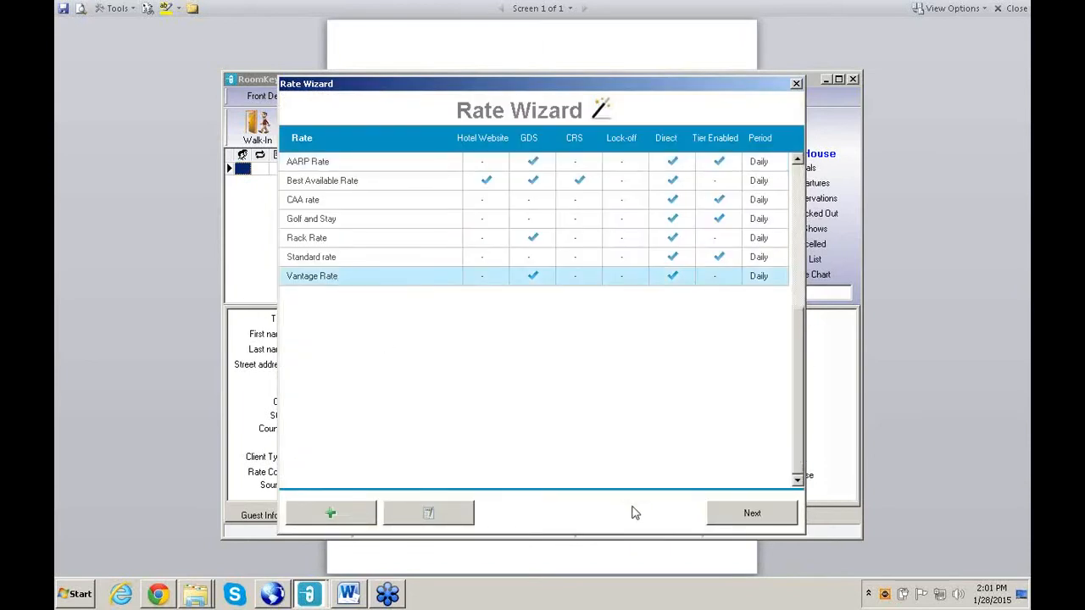
pyautogui.click(746, 519)
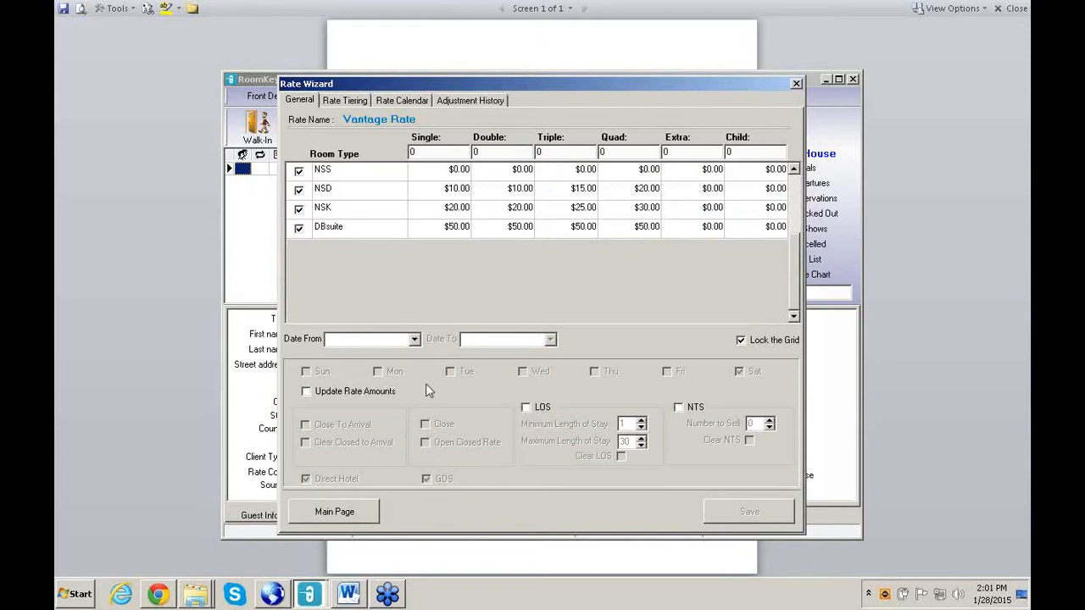
pyautogui.click(414, 340)
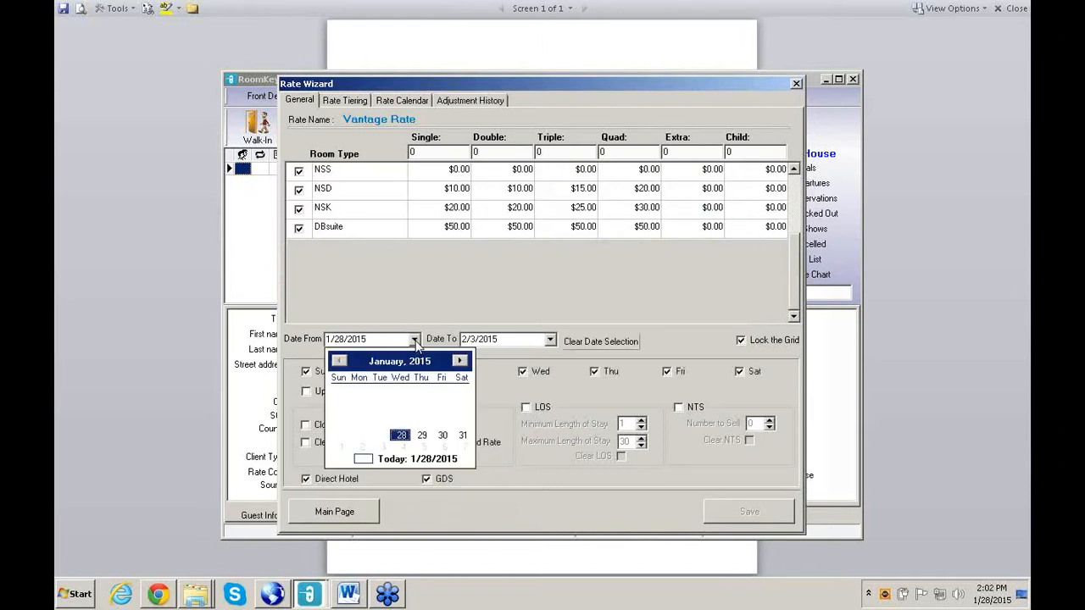
pyautogui.click(443, 436)
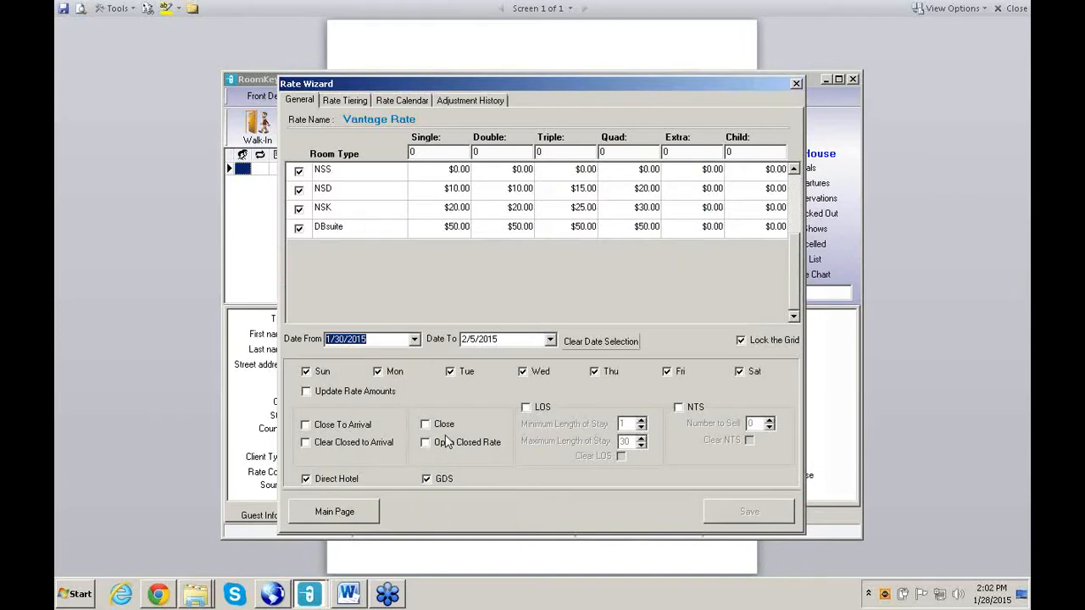
pyautogui.click(550, 340)
pyautogui.click(605, 439)
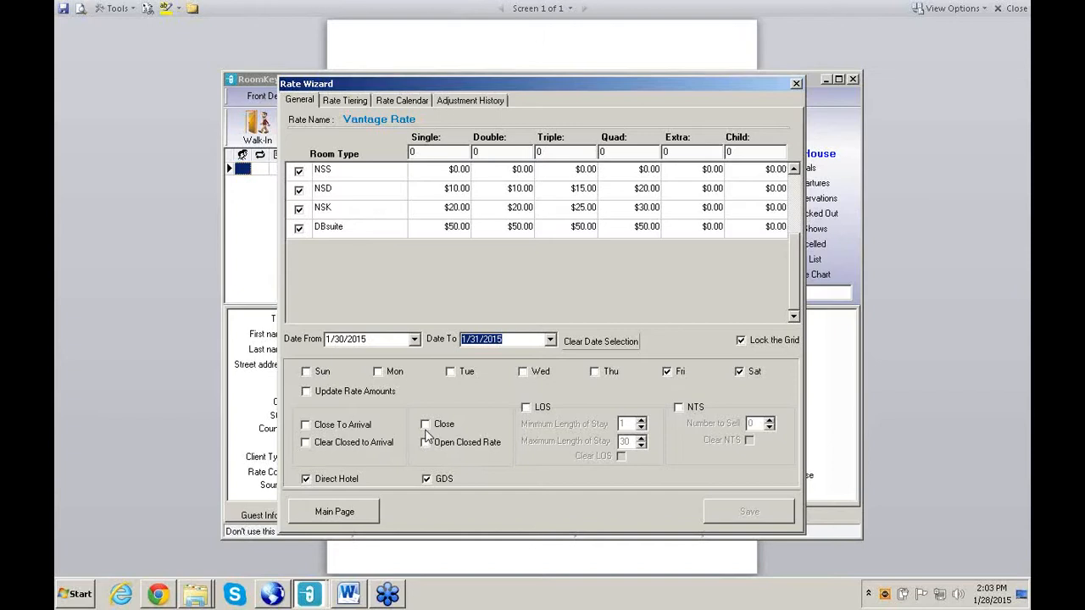
# Step: Set Vantage Rate's adjustment date range from 1/30/2015 to 2/27/2015
pyautogui.click(415, 339)
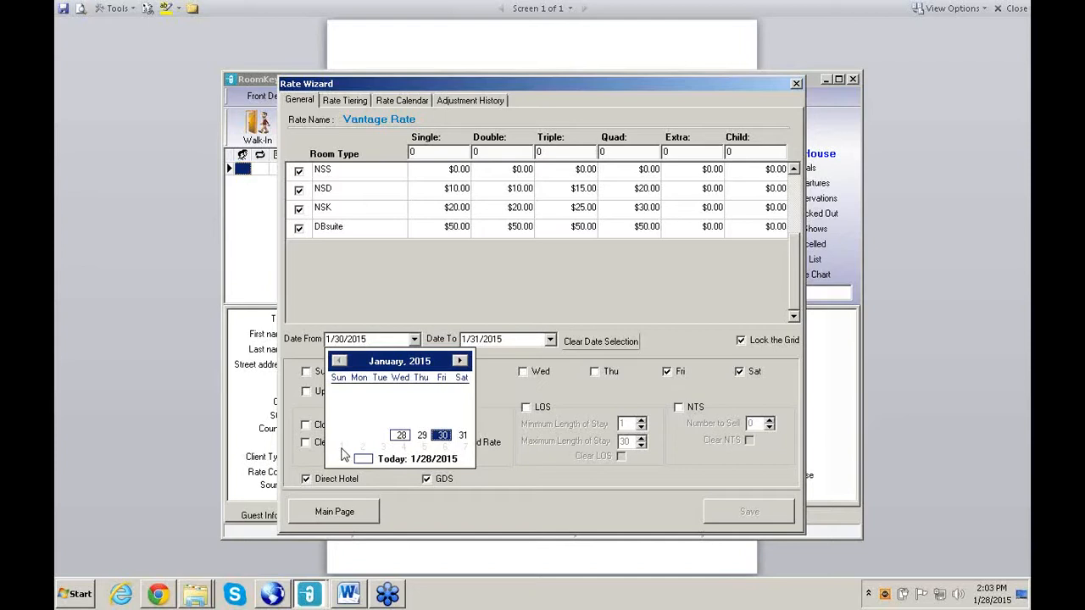
pyautogui.click(441, 434)
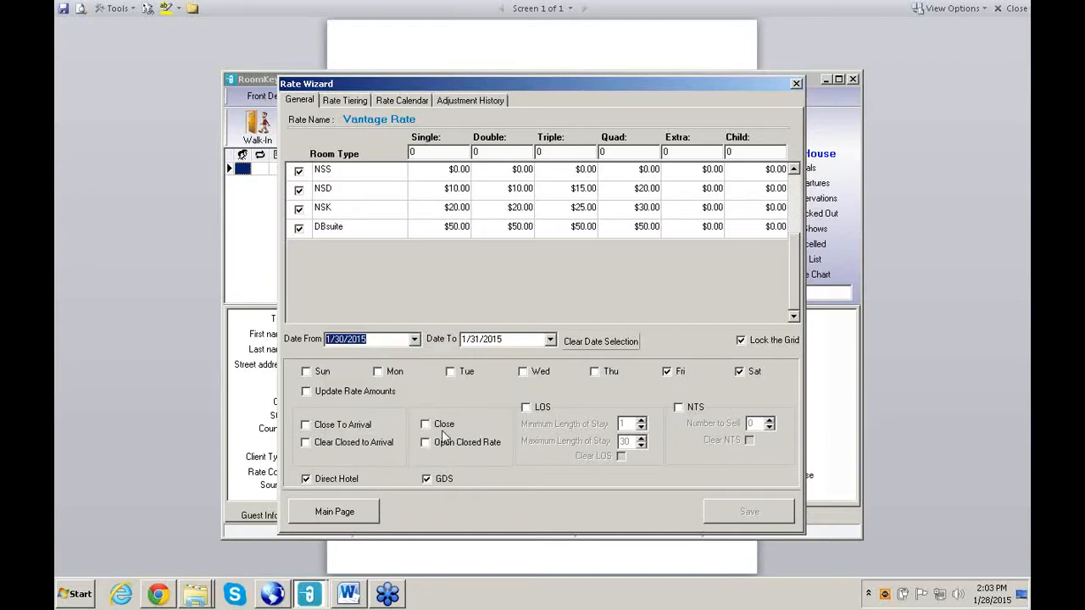
pyautogui.click(550, 340)
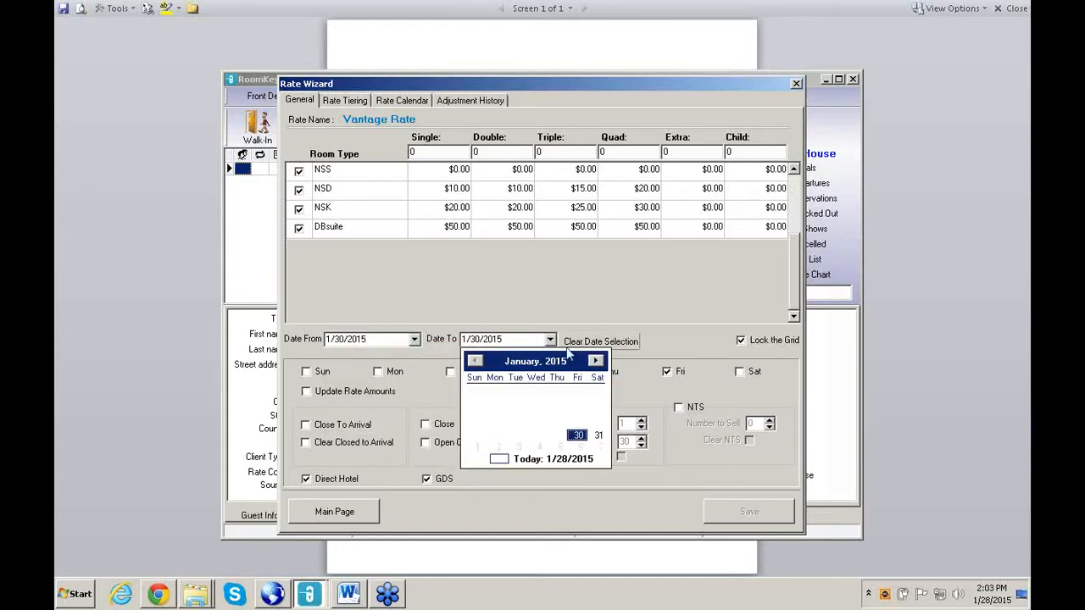
pyautogui.click(596, 362)
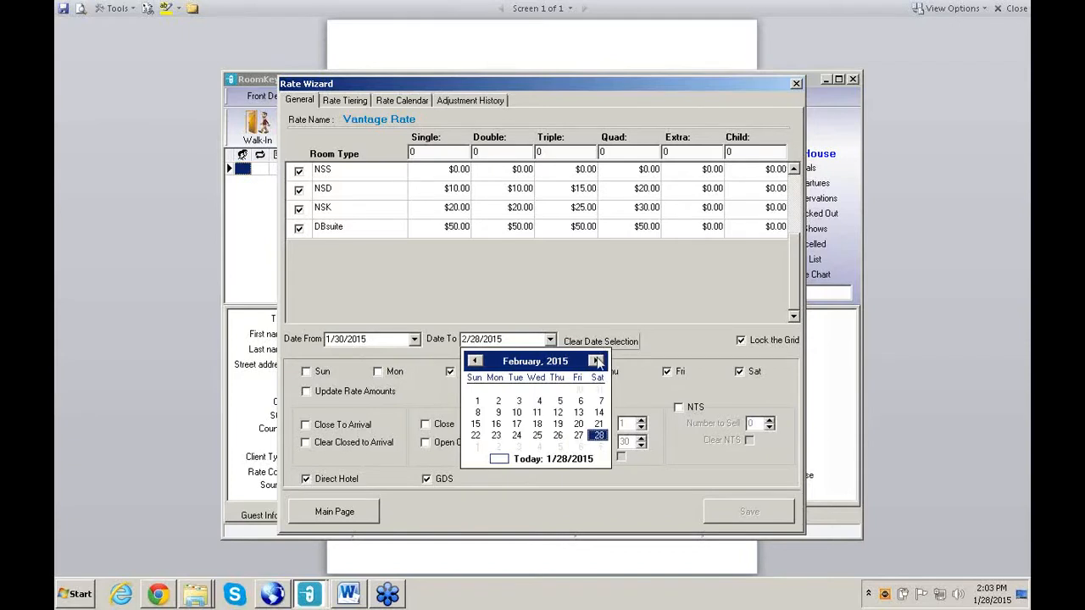
pyautogui.click(579, 436)
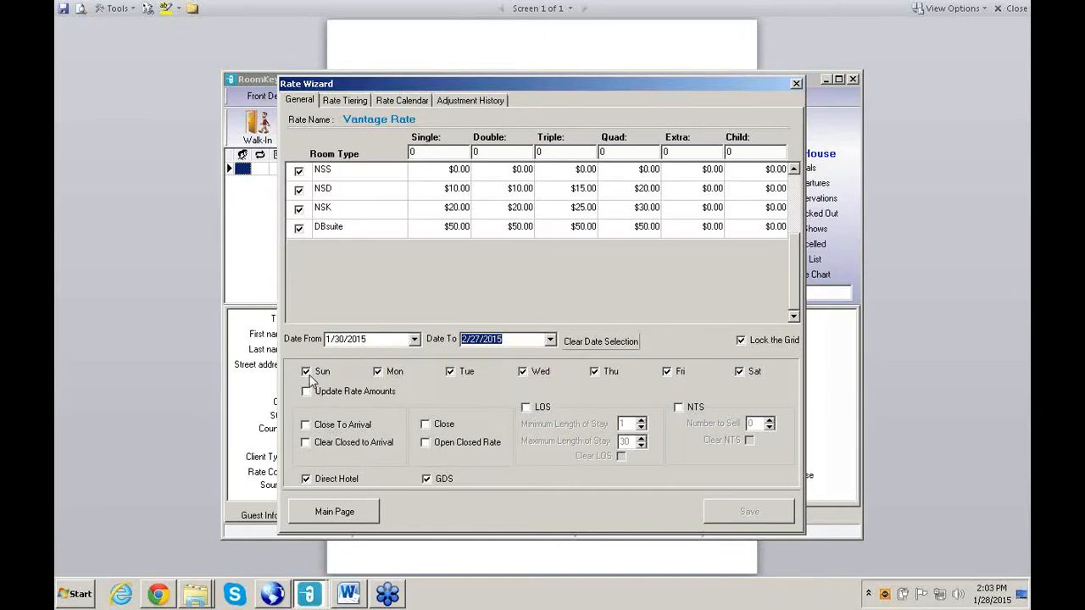
# Step: Limit the adjustment to Fridays and Saturdays, mark them Close To Arrival, and save the update
pyautogui.click(379, 375)
pyautogui.click(379, 373)
pyautogui.click(549, 371)
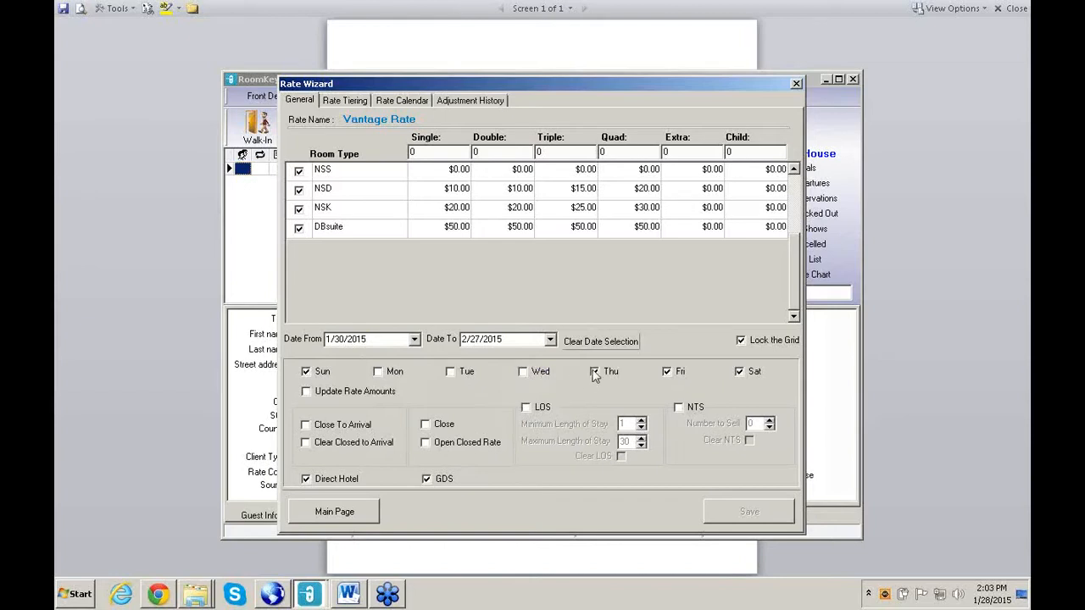
pyautogui.click(595, 373)
pyautogui.click(307, 374)
pyautogui.click(306, 426)
pyautogui.click(737, 518)
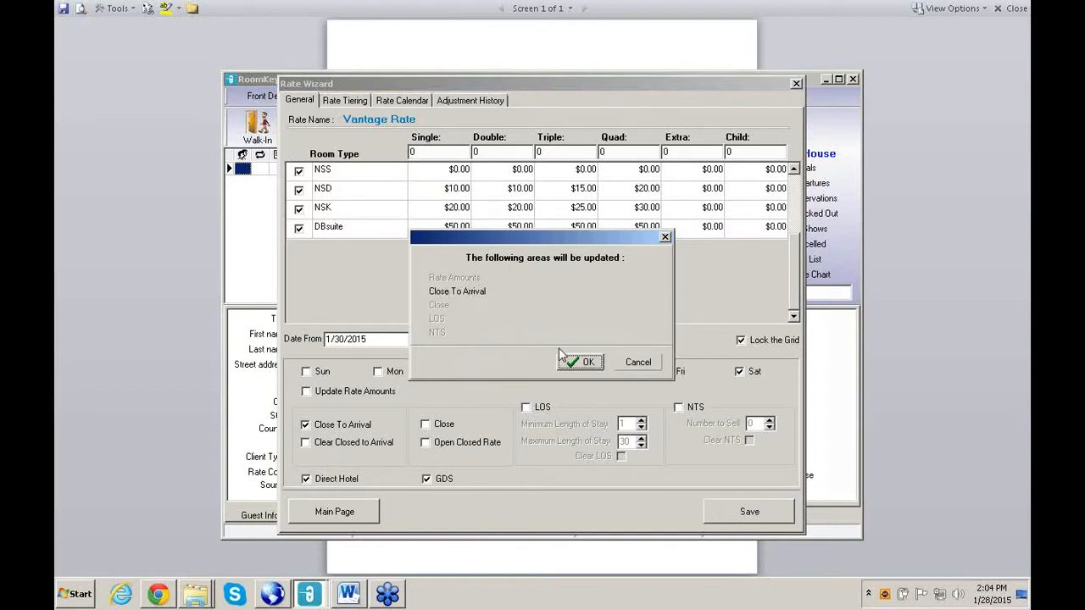
pyautogui.click(579, 363)
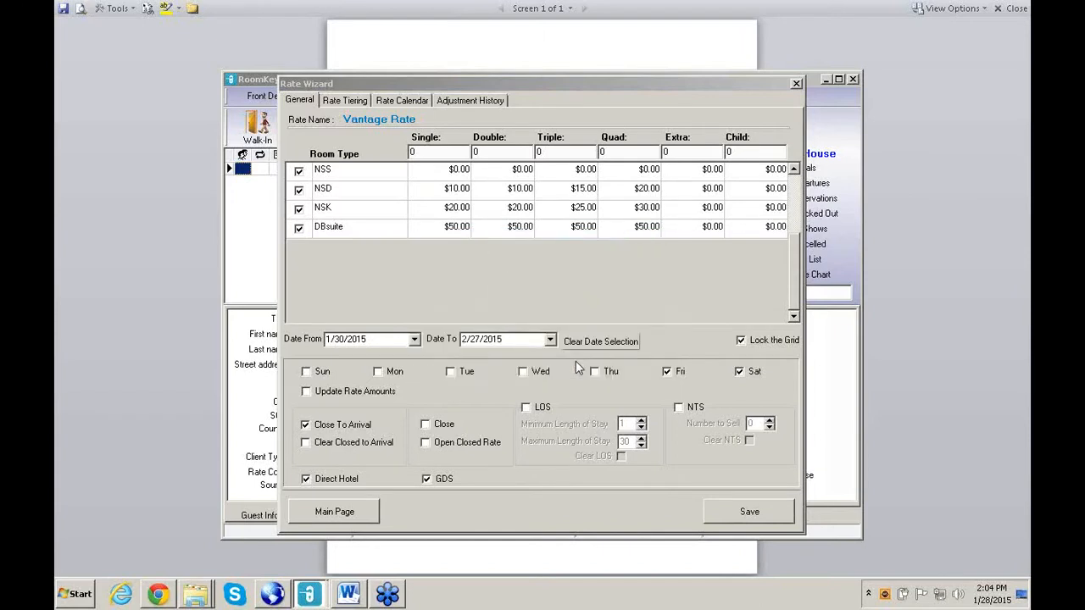
pyautogui.click(428, 101)
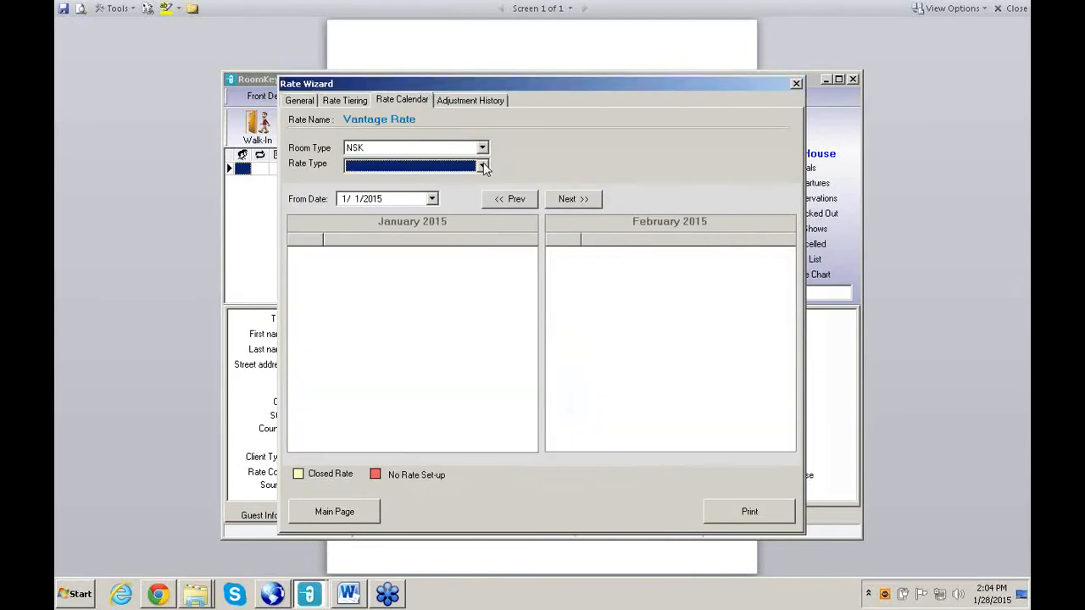
pyautogui.click(483, 166)
pyautogui.click(450, 180)
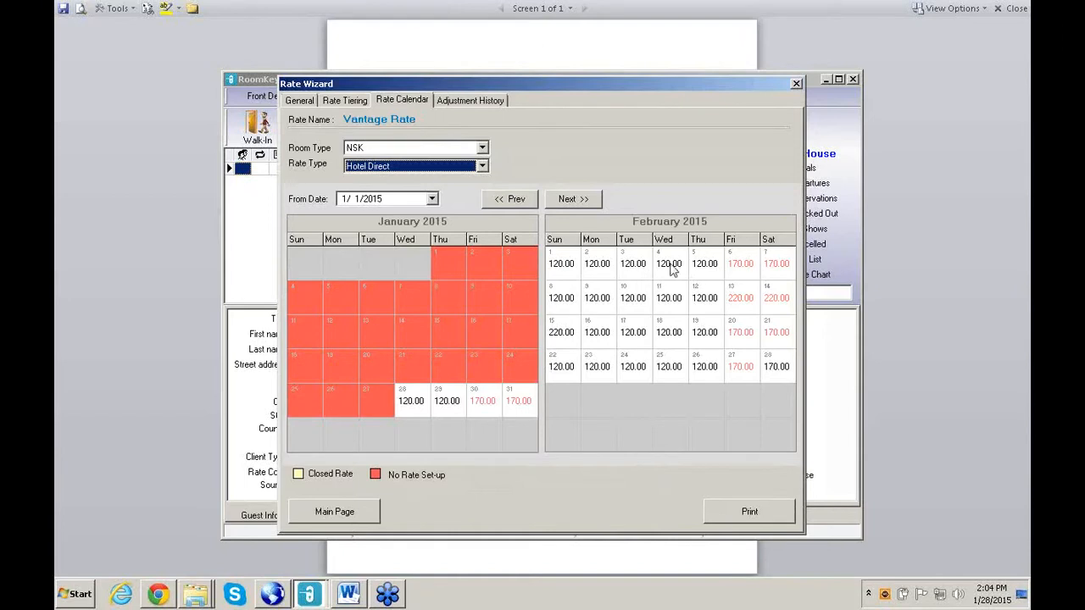
# Step: Apply Close To Arrival to the other days from 1/30/2015 to 2/27/2015, leaving Saturday out, and save the update
pyautogui.click(301, 100)
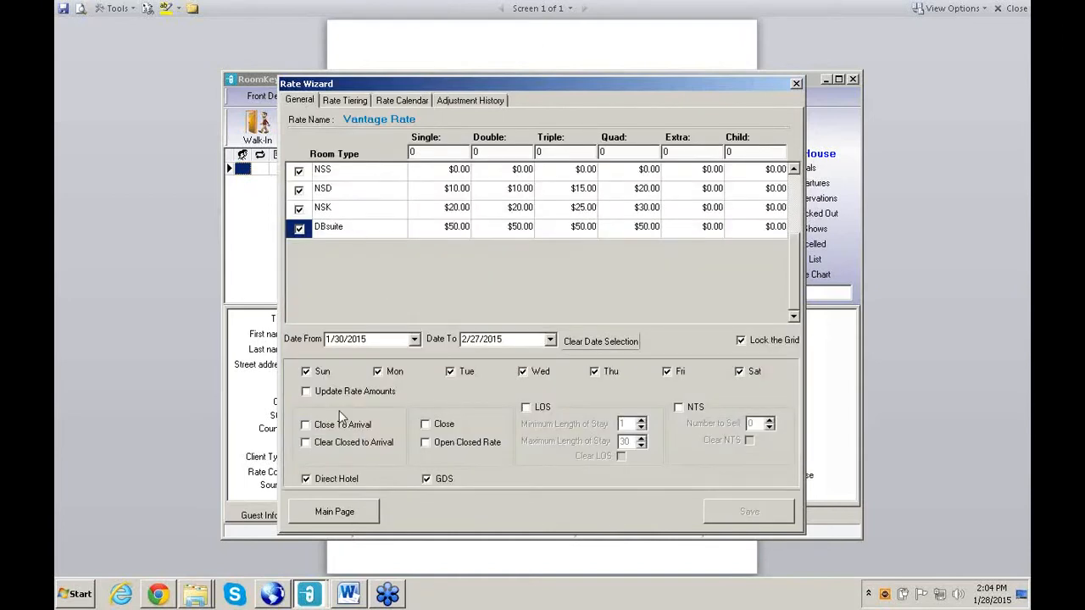
pyautogui.click(306, 426)
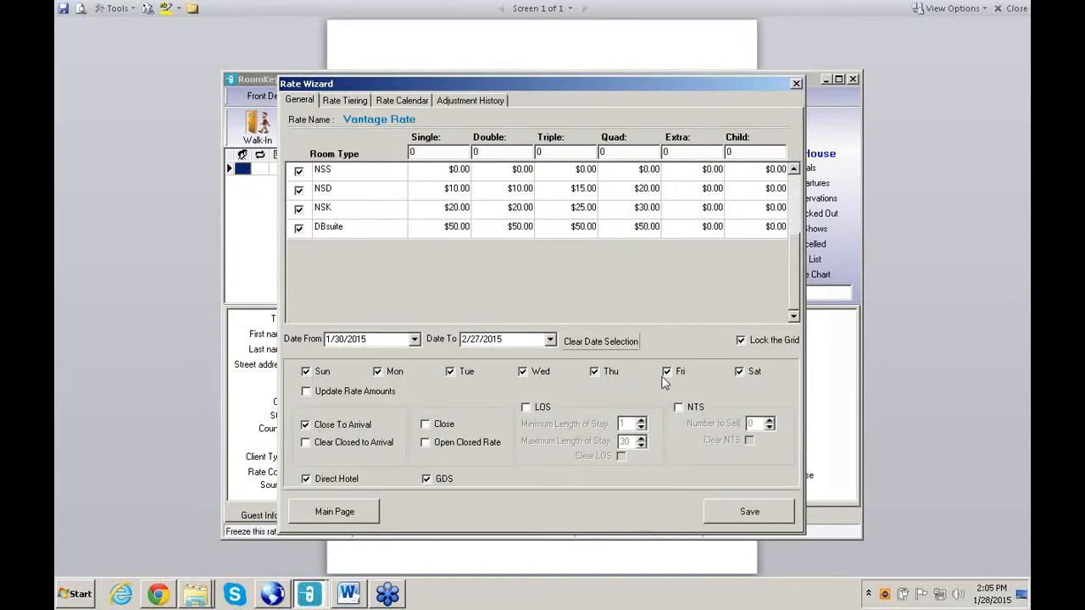
pyautogui.click(740, 373)
pyautogui.click(749, 513)
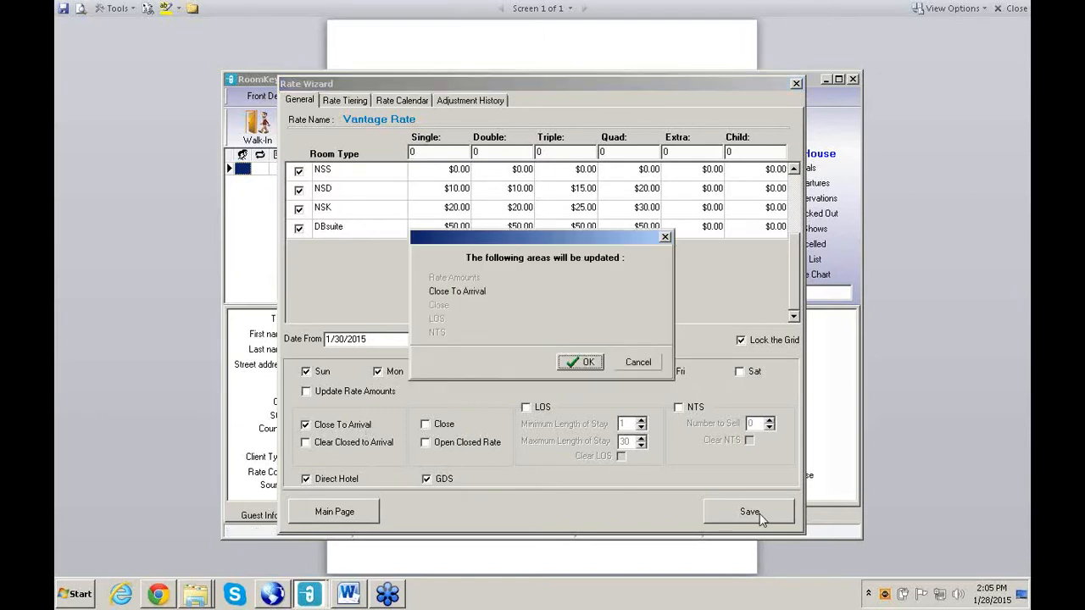
pyautogui.click(597, 366)
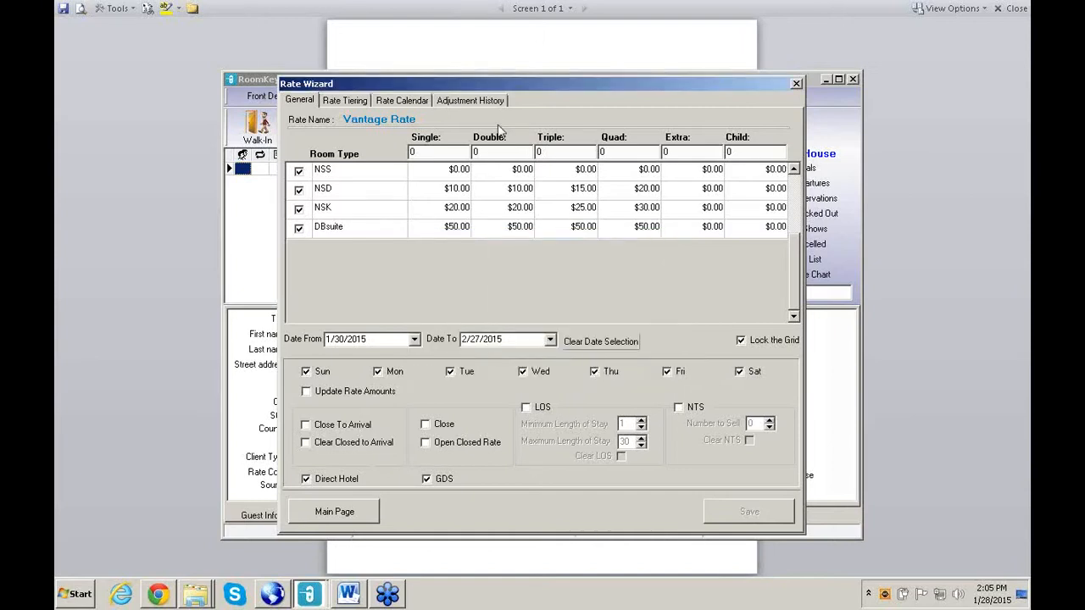
# Step: Review the weekday arrival closures in the NSK Hotel Direct calendar of Vantage Rate
pyautogui.click(420, 104)
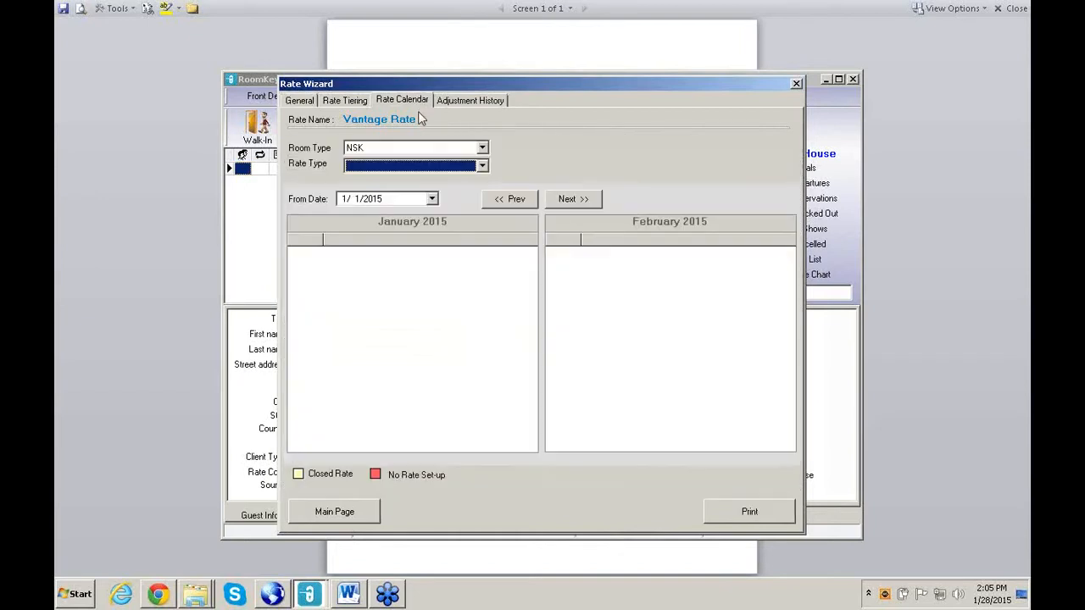
pyautogui.click(484, 166)
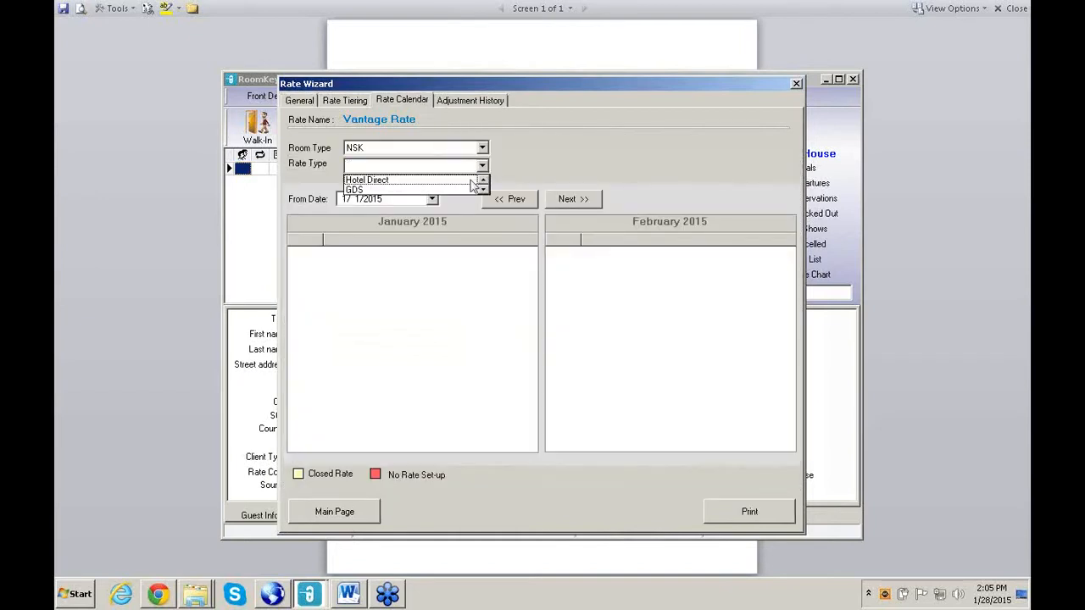
pyautogui.click(471, 181)
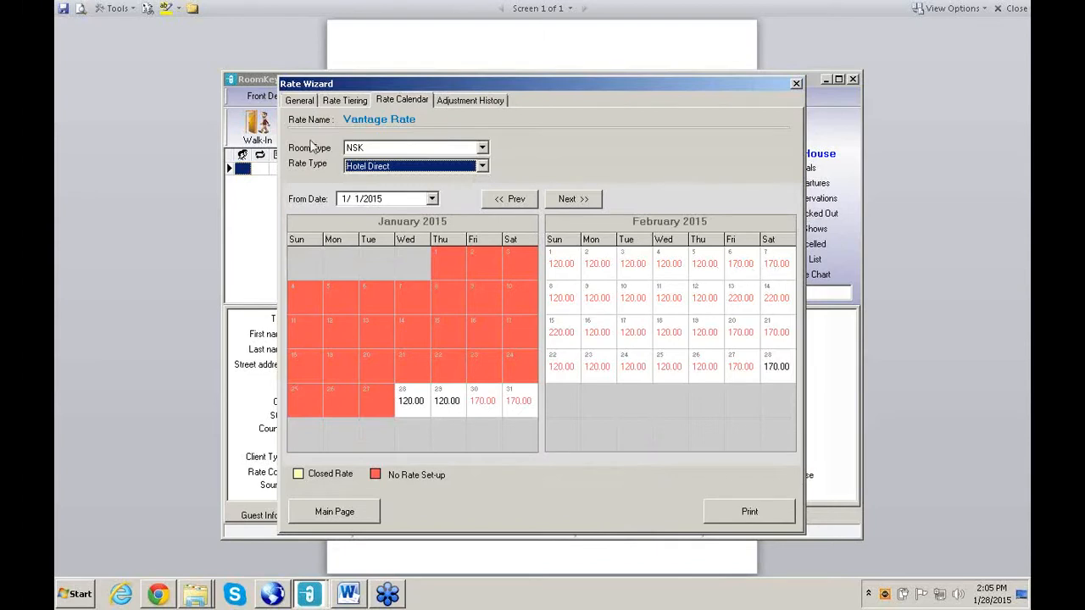
# Step: Exclude Friday and Saturday, choose Clear Closed to Arrival for Sunday through Thursday, and save the update
pyautogui.click(301, 100)
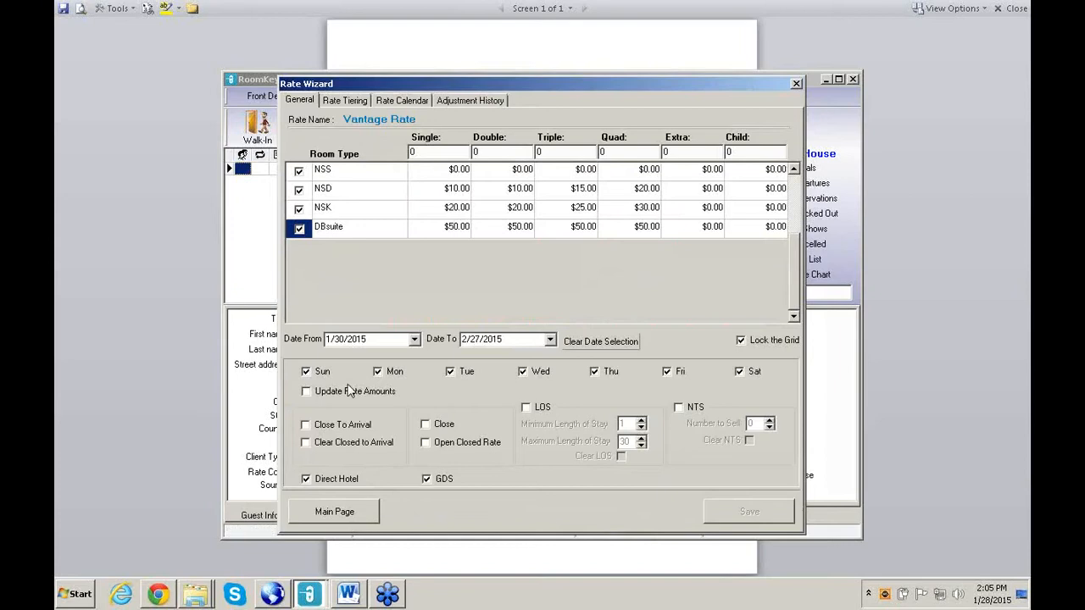
pyautogui.click(306, 372)
pyautogui.click(596, 373)
pyautogui.click(306, 373)
pyautogui.click(521, 373)
pyautogui.click(305, 443)
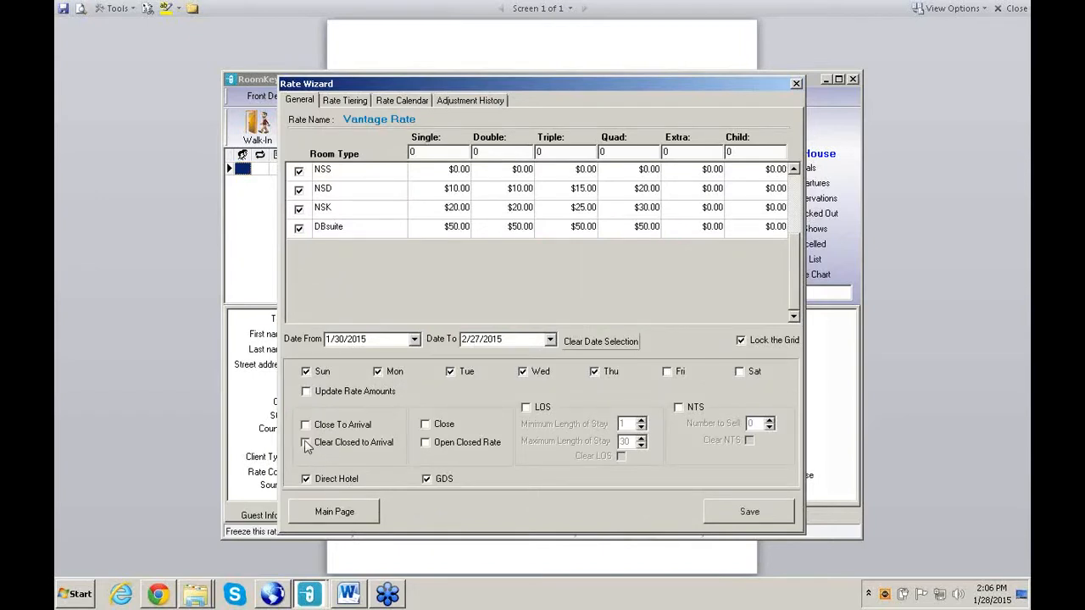
pyautogui.click(306, 443)
pyautogui.click(743, 513)
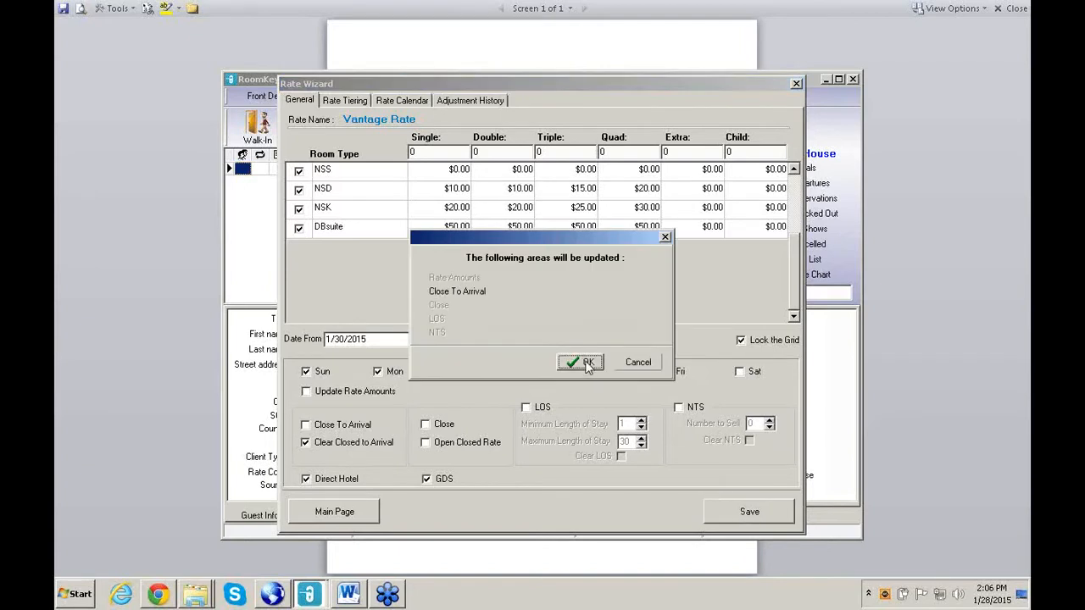
pyautogui.click(587, 363)
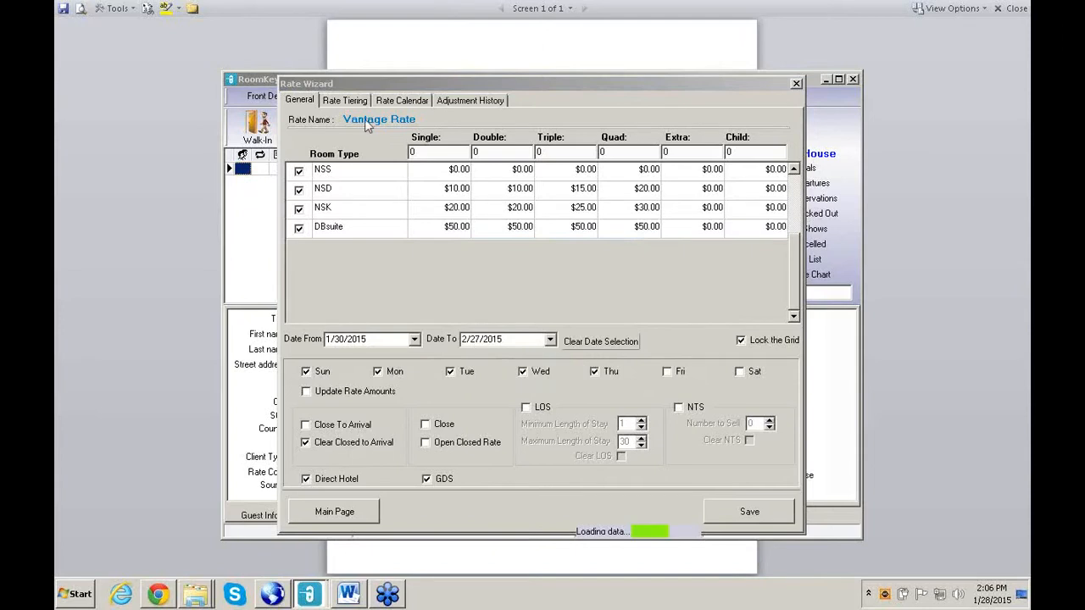
# Step: Check in the NSK Hotel Direct calendar which days are still closed to arrival after the Sunday-to-Thursday clearing
pyautogui.click(407, 101)
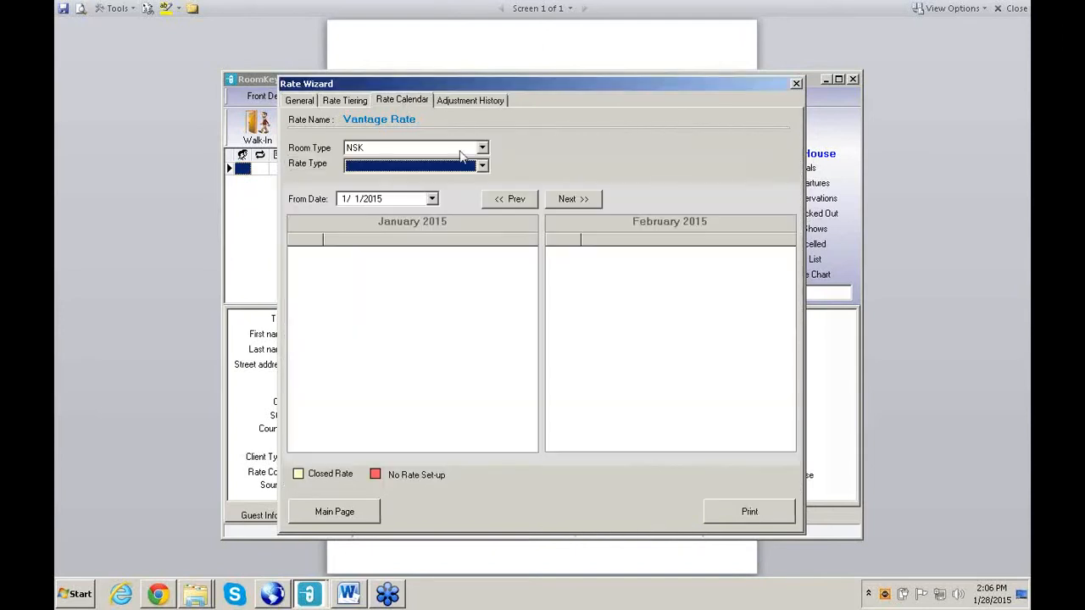
pyautogui.click(483, 167)
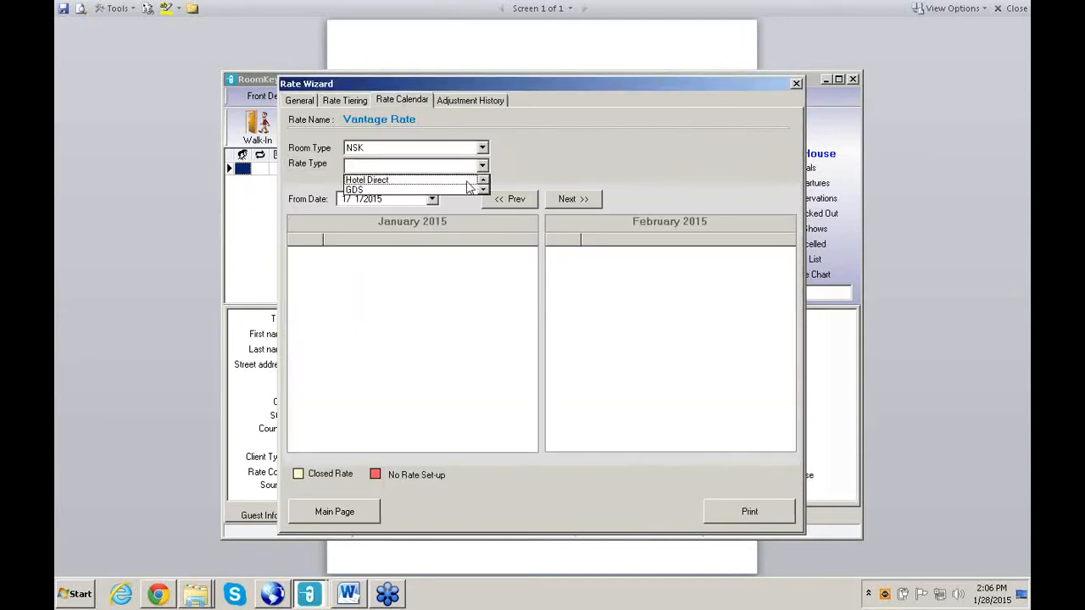
pyautogui.click(466, 180)
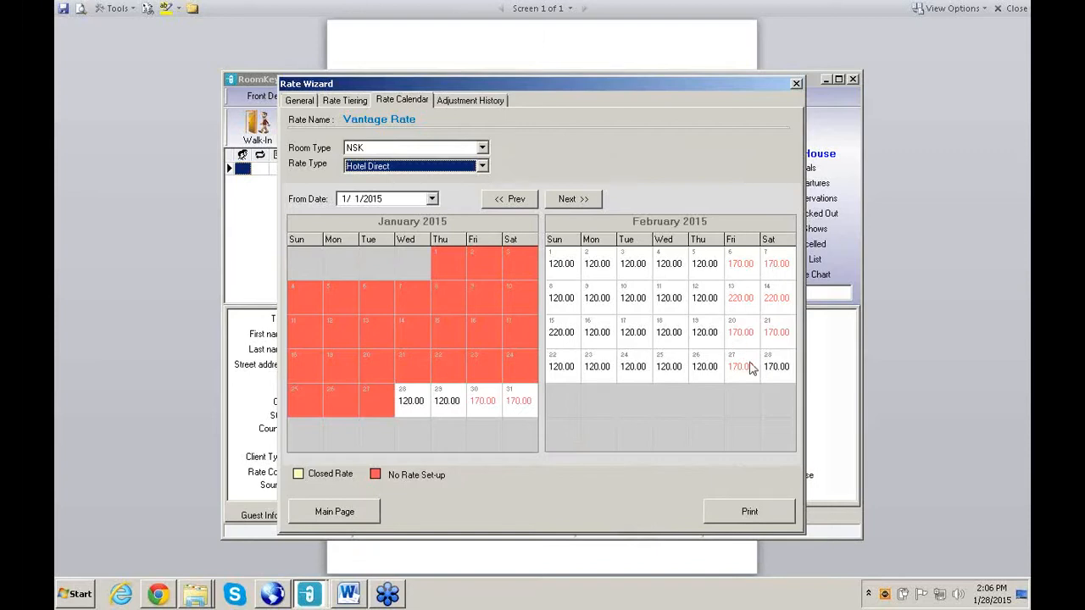
# Step: Choose Clear Closed to Arrival for all seven days from 1/30/2015 to 2/27/2015 and save the update
pyautogui.click(309, 101)
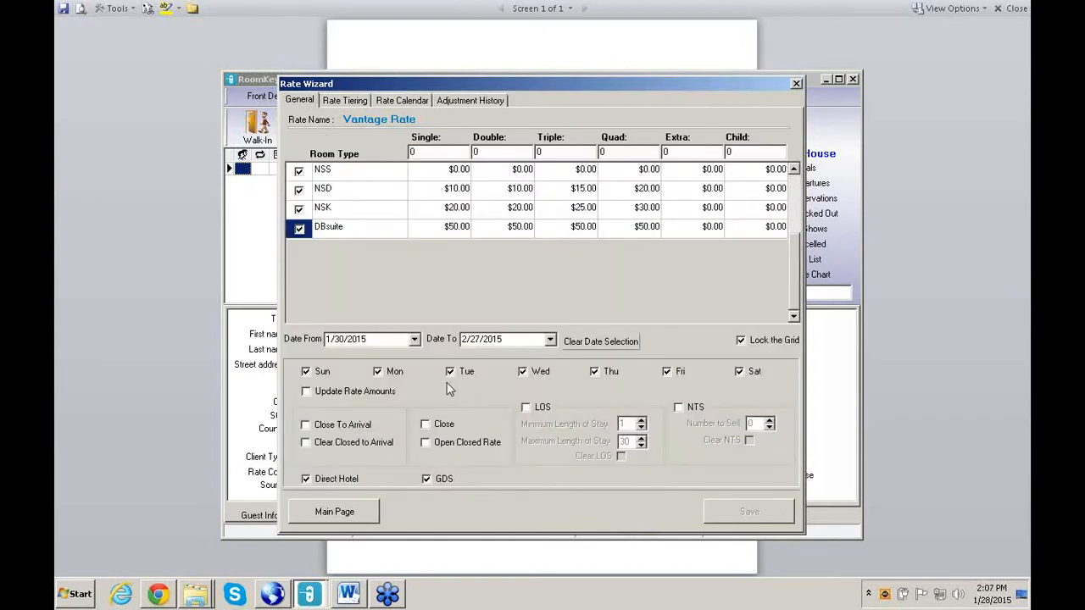
pyautogui.click(306, 443)
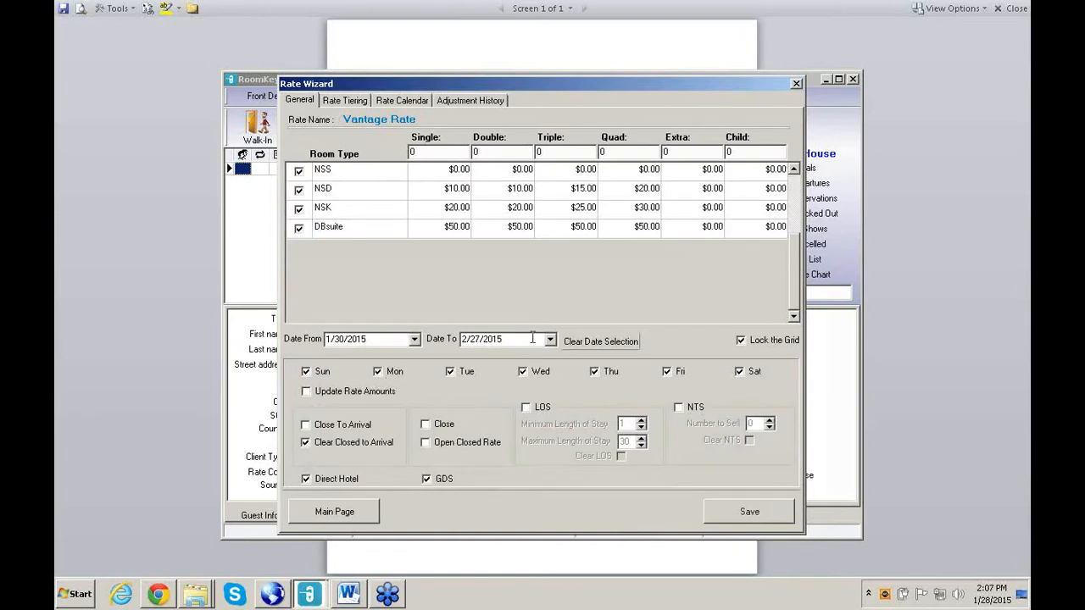
pyautogui.click(743, 514)
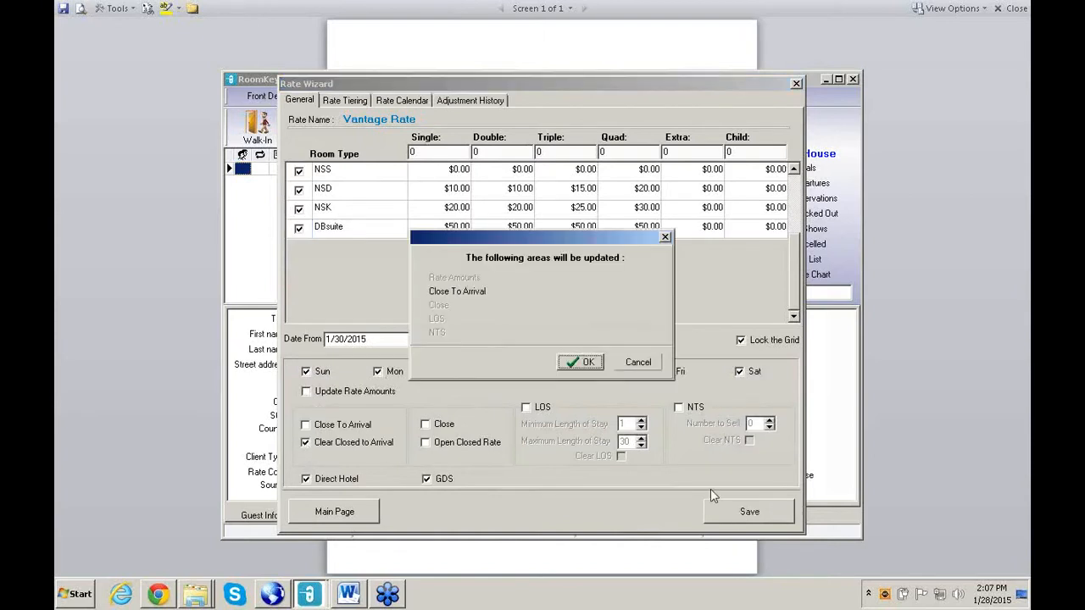
pyautogui.click(585, 362)
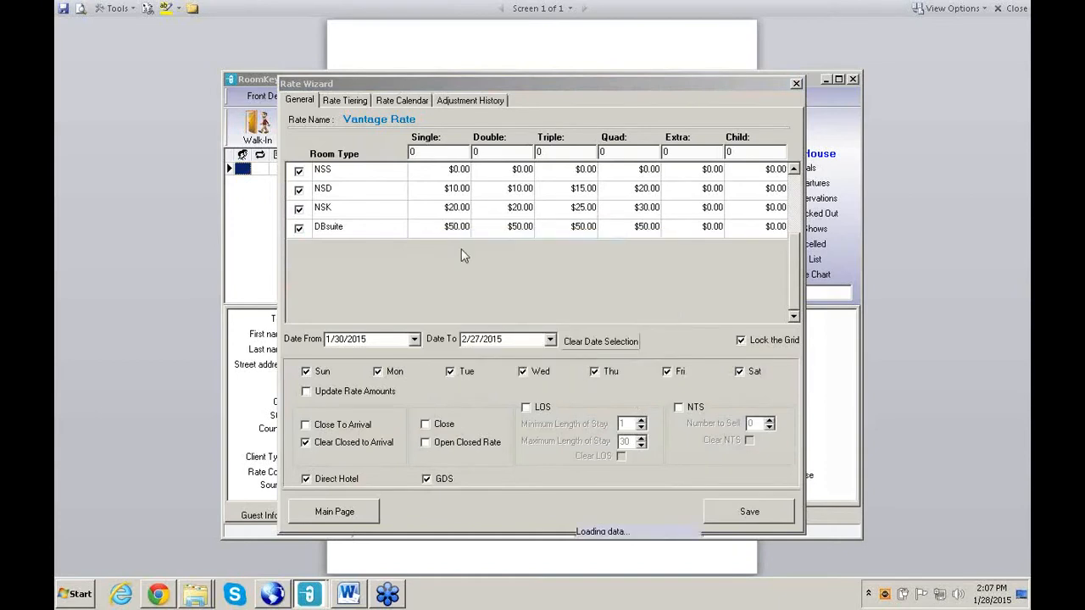
# Step: Verify the full removal of arrival closures in Vantage Rate's NSK Hotel Direct calendar
pyautogui.click(385, 103)
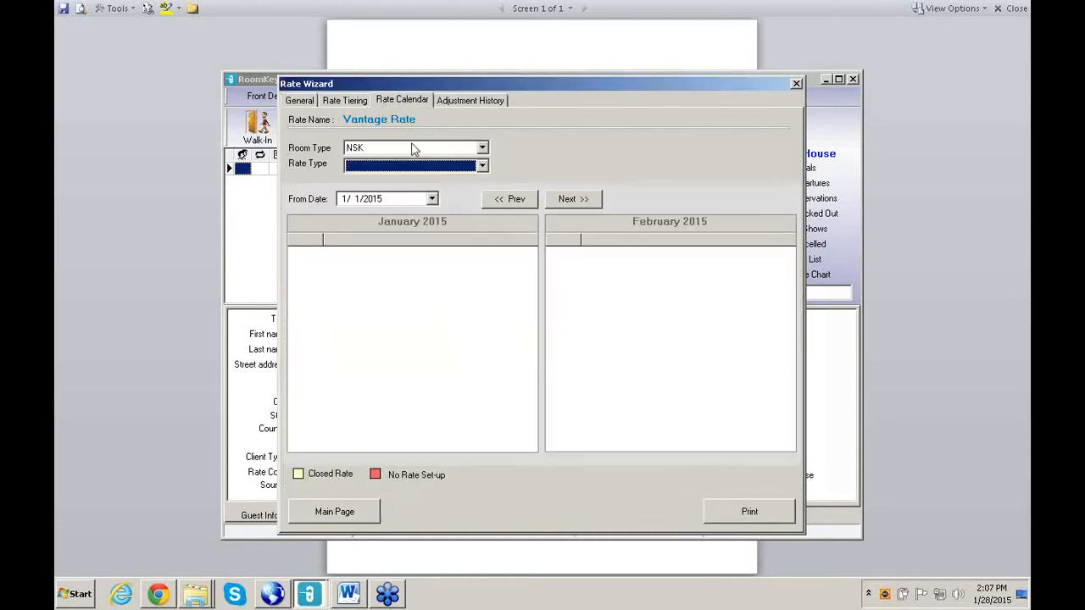
pyautogui.click(483, 166)
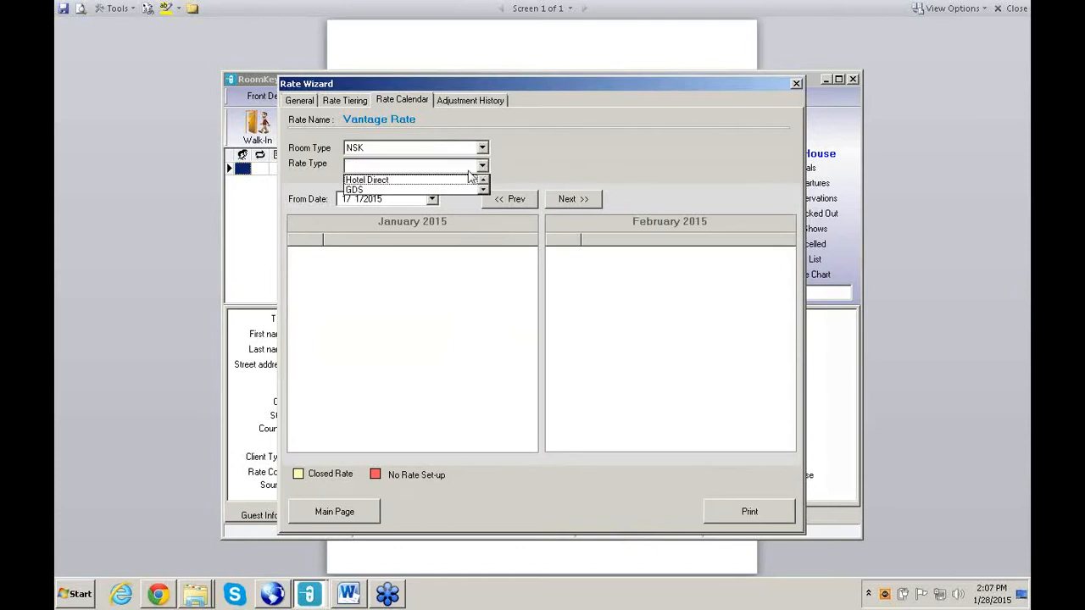
pyautogui.click(457, 180)
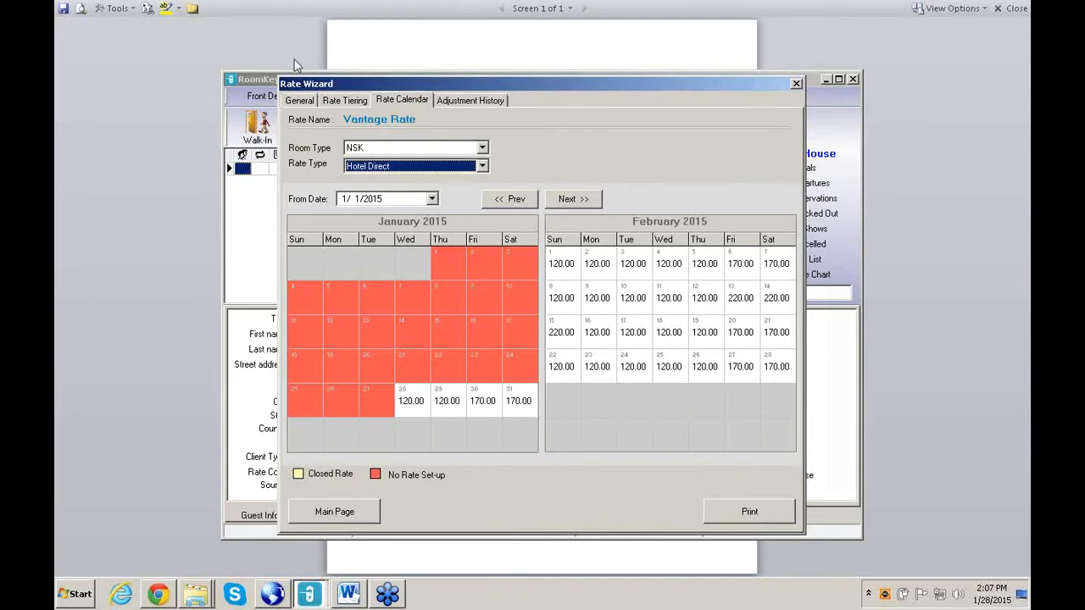
# Step: Close Vantage Rate for Friday and Saturday, 1/30/2015 to 1/31/2015, and save the update
pyautogui.click(299, 101)
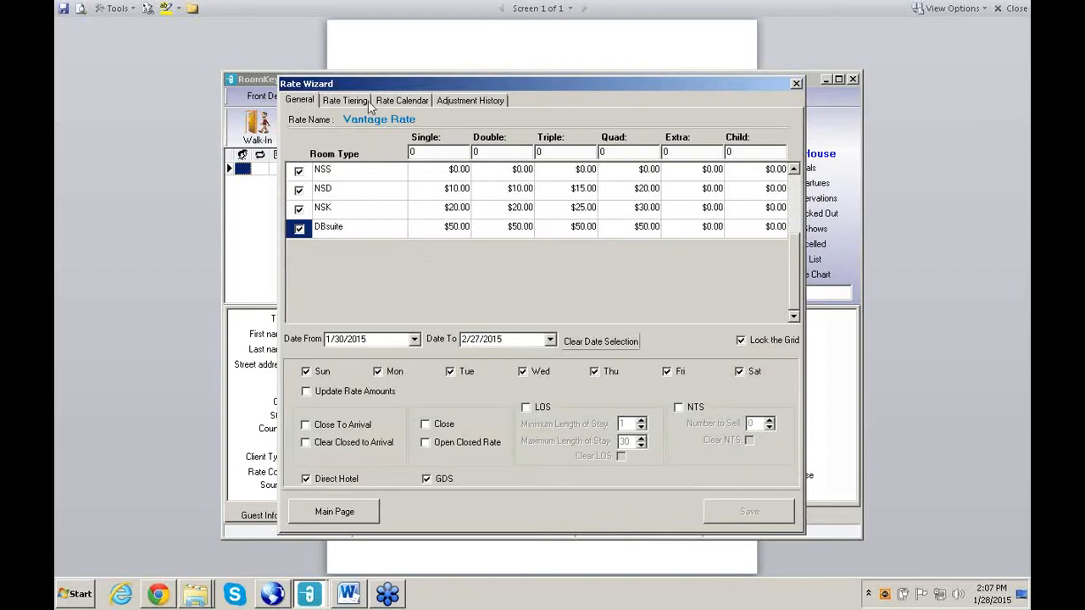
pyautogui.click(550, 340)
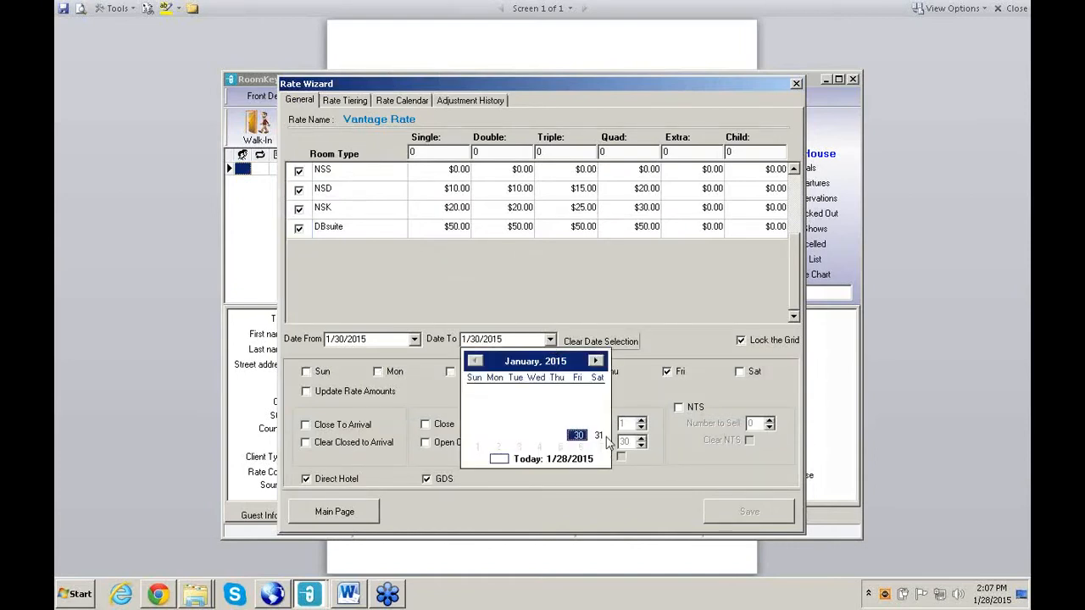
pyautogui.click(603, 440)
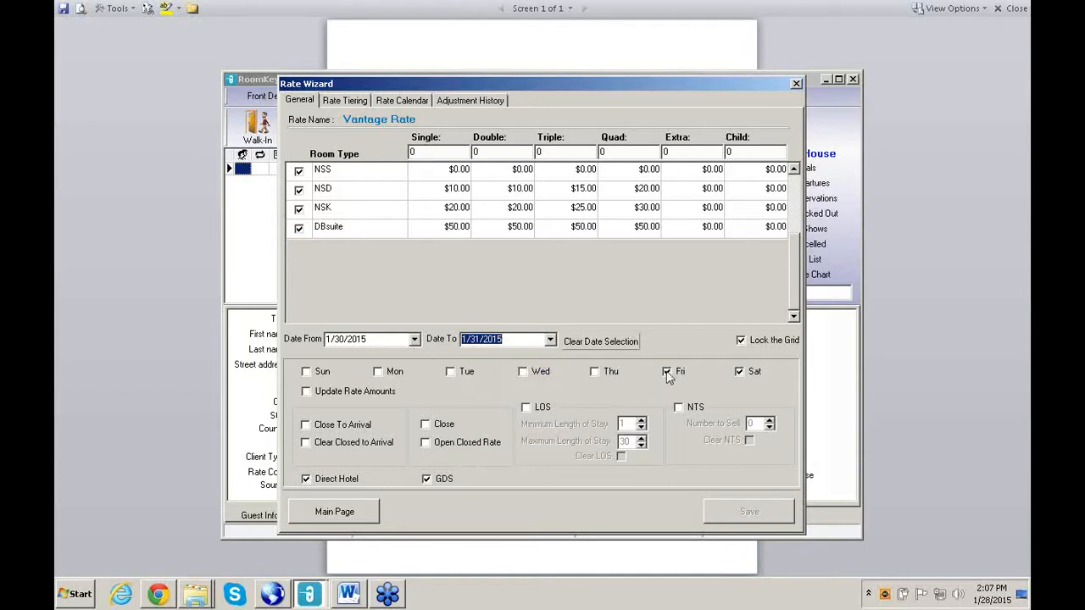
pyautogui.click(429, 429)
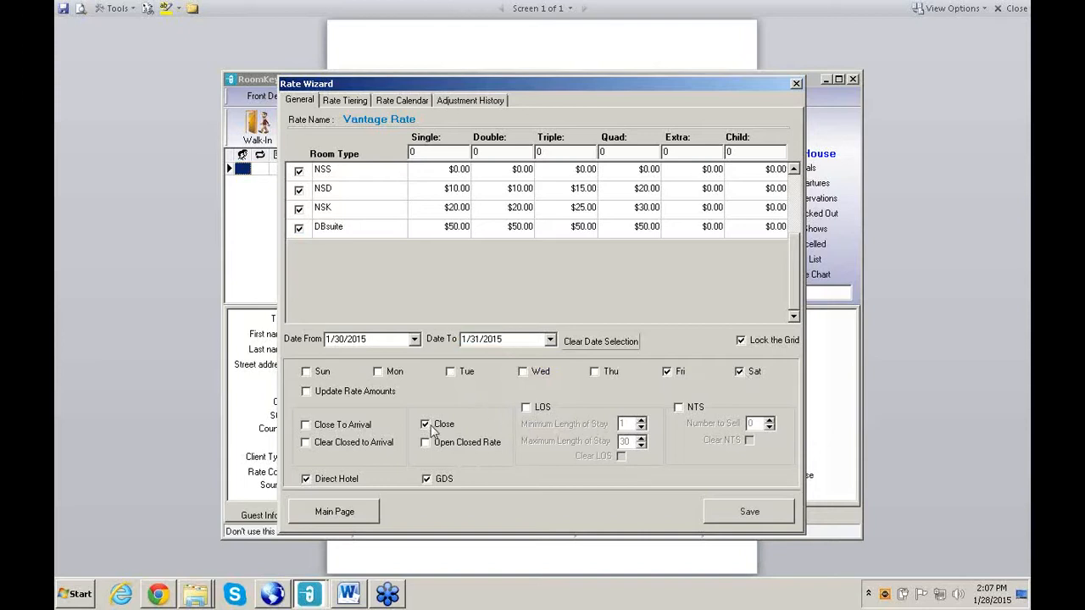
pyautogui.click(763, 513)
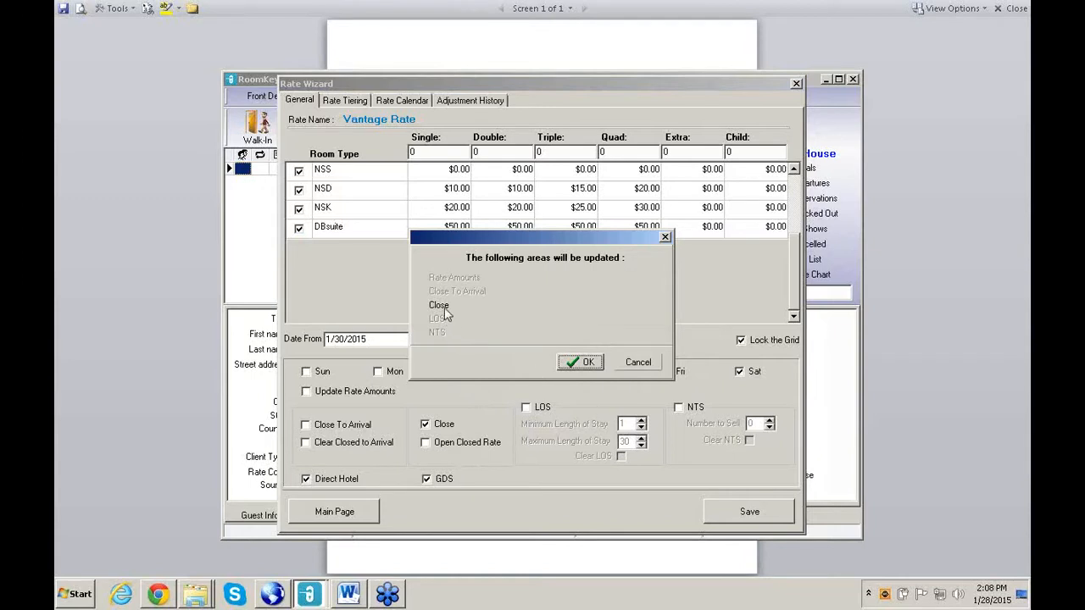
pyautogui.click(585, 363)
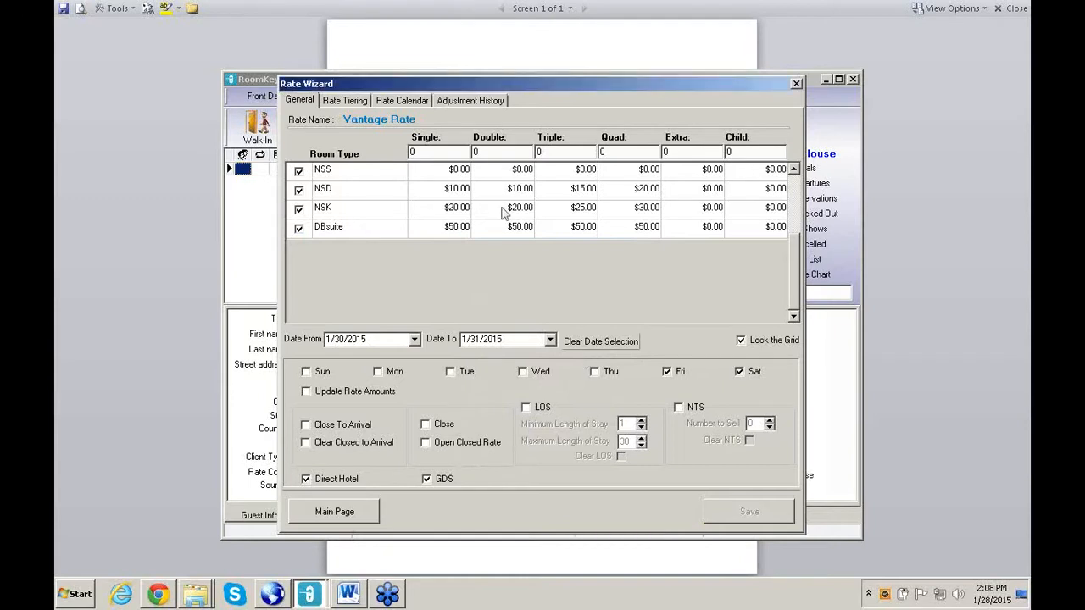
# Step: Check the closed weekend dates in Vantage Rate's NSK Hotel Direct calendar
pyautogui.click(418, 103)
pyautogui.click(482, 166)
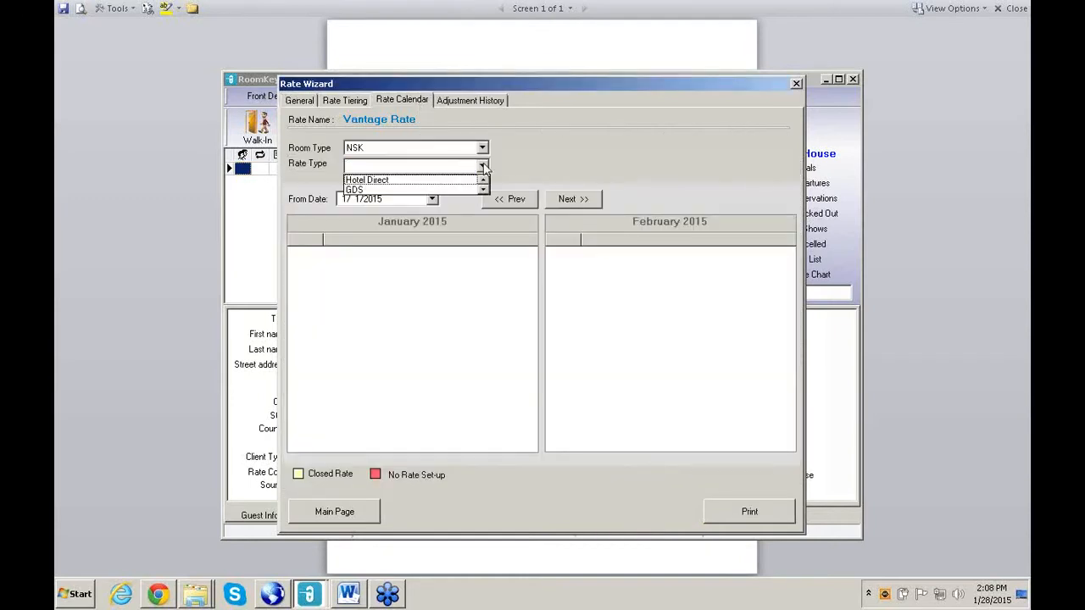
pyautogui.click(446, 180)
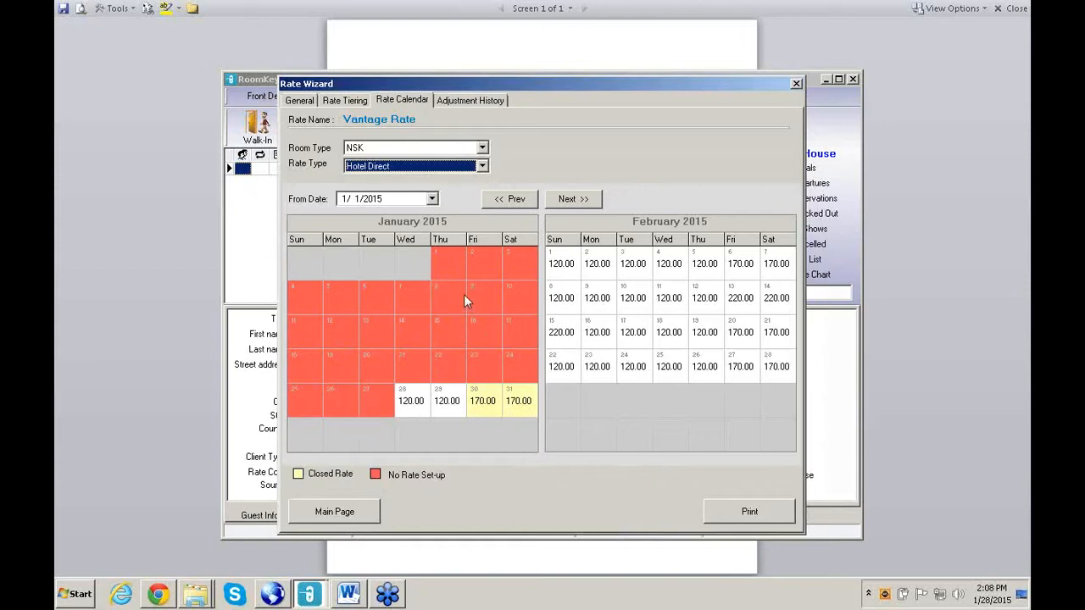
# Step: Set Vantage Rate's update date range from 2/13/2015 to 2/15/2015
pyautogui.click(300, 101)
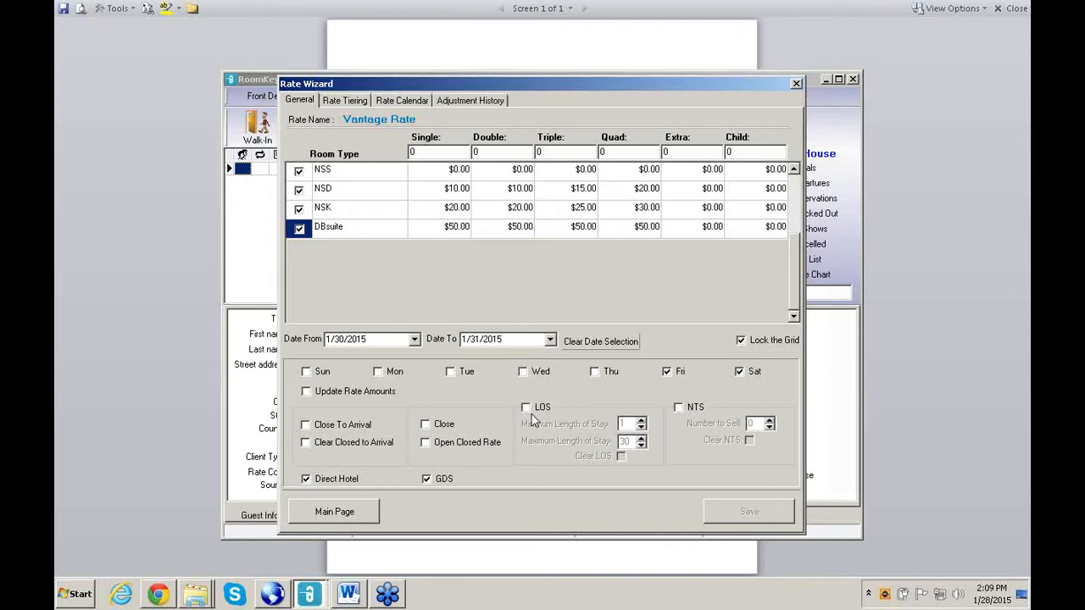
pyautogui.click(415, 339)
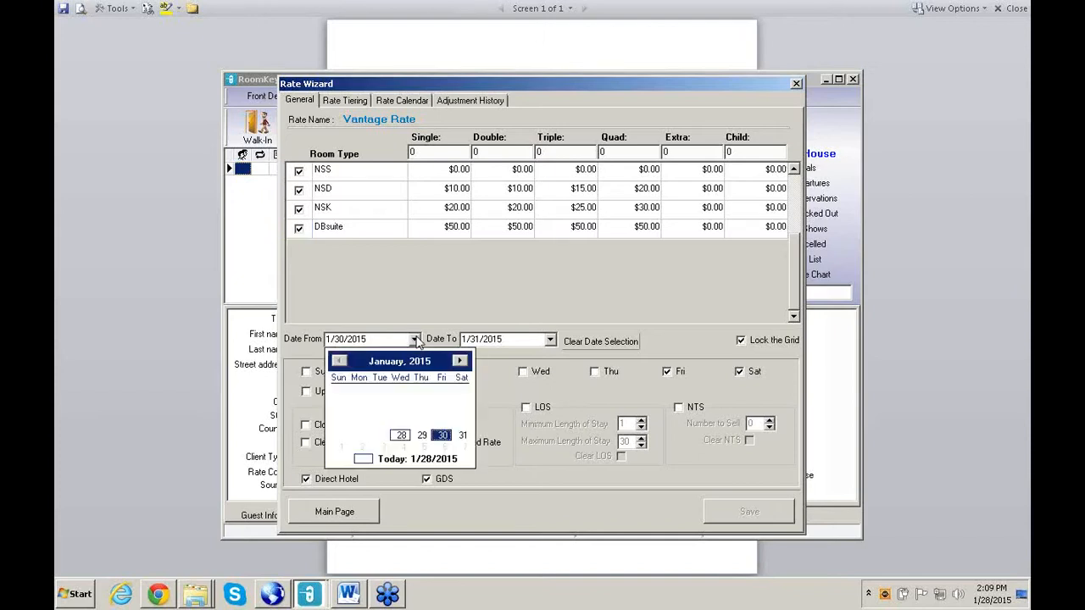
pyautogui.click(460, 361)
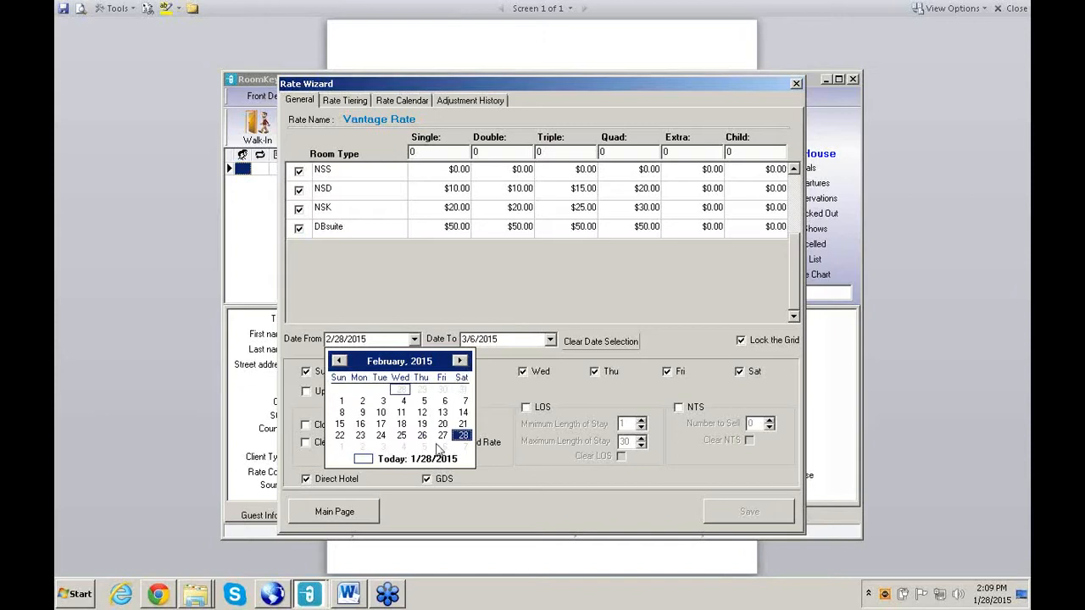
pyautogui.click(443, 413)
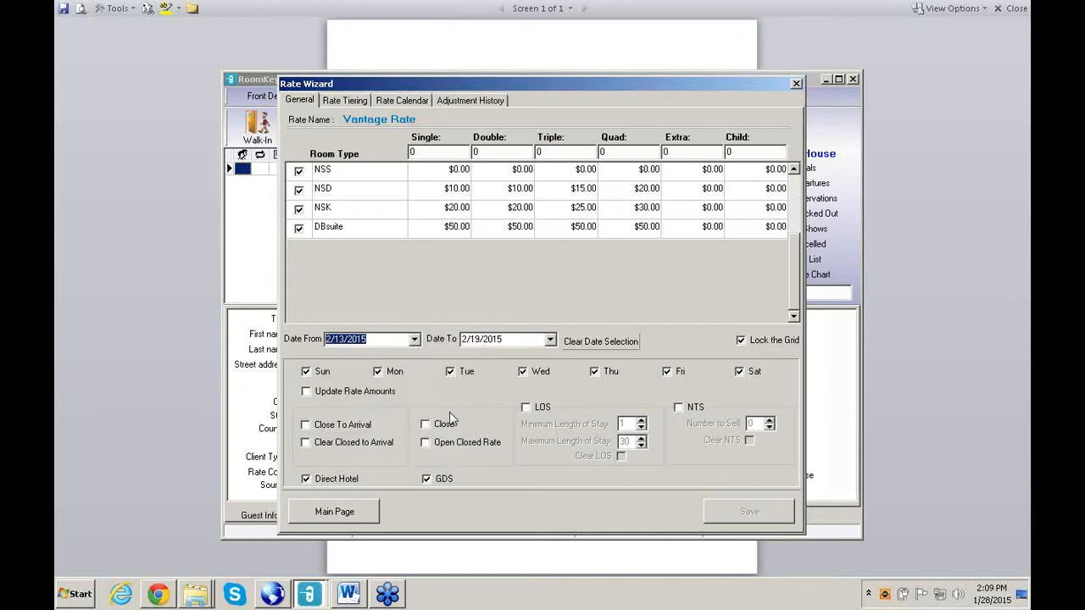
pyautogui.click(551, 340)
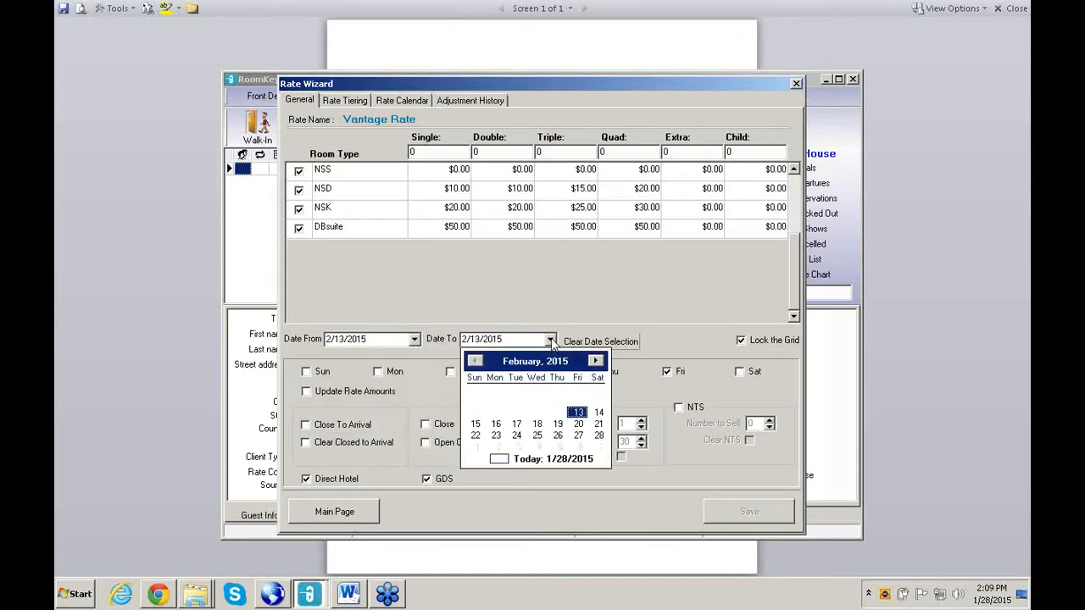
pyautogui.click(476, 424)
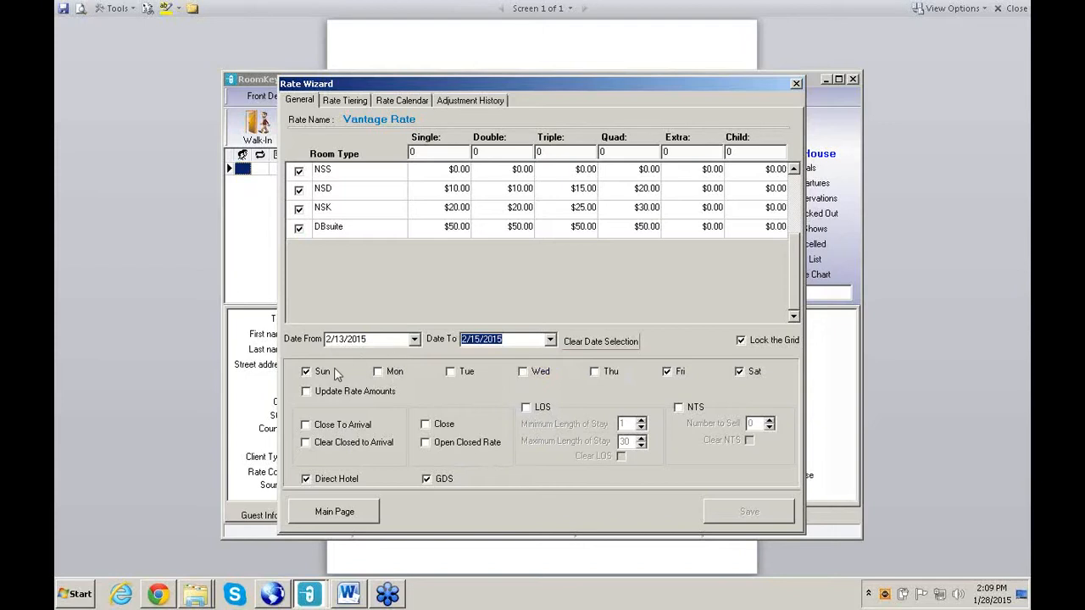
# Step: Enable the LOS restriction with a minimum stay of 2 and a maximum of 0, and save the update
pyautogui.click(526, 408)
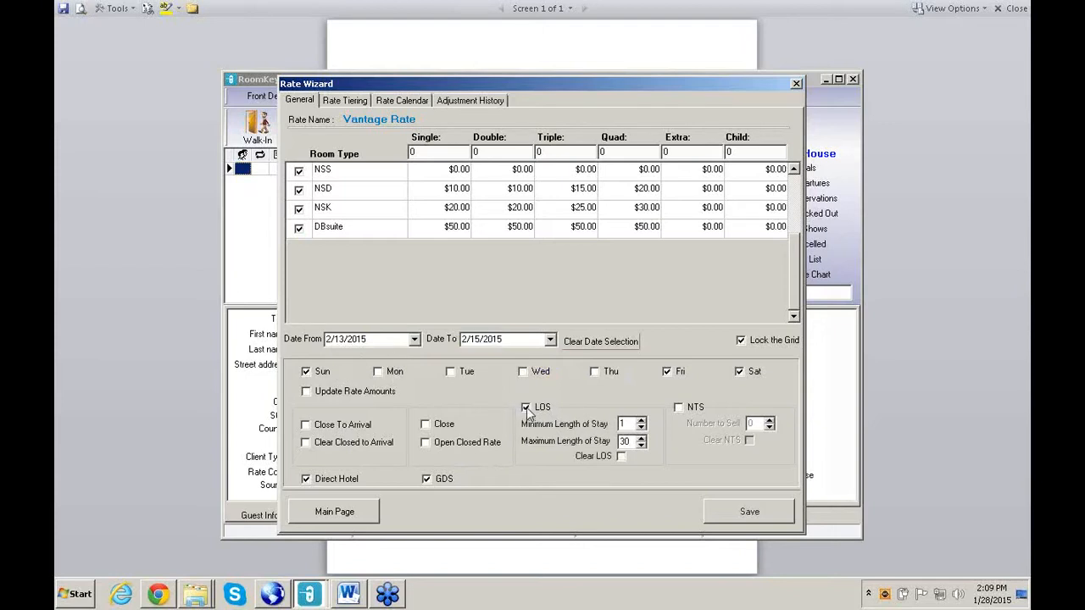
pyautogui.click(643, 421)
pyautogui.click(632, 441)
pyautogui.press('BackSpace')
pyautogui.press('BackSpace')
pyautogui.write('0')
pyautogui.click(751, 512)
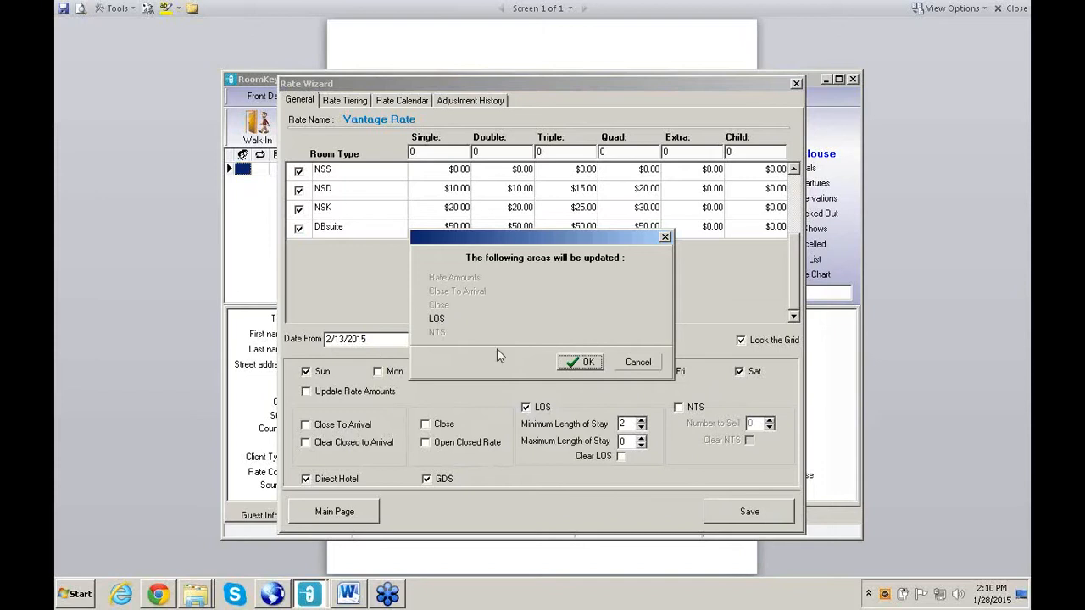
pyautogui.click(588, 363)
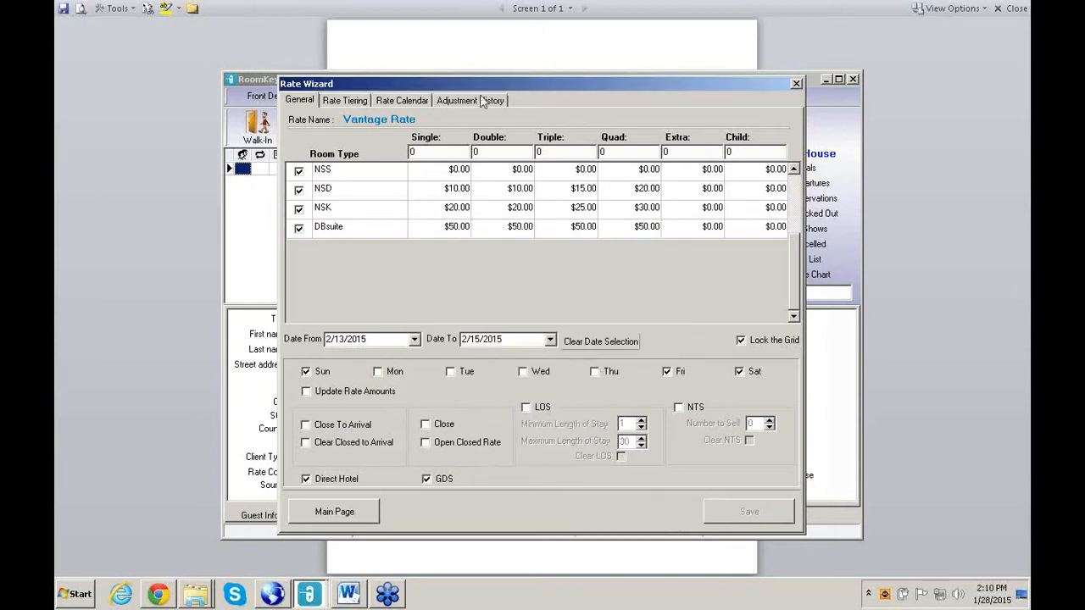
# Step: Check the length-of-stay restriction in Vantage Rate's NSK Hotel Direct calendar
pyautogui.click(414, 102)
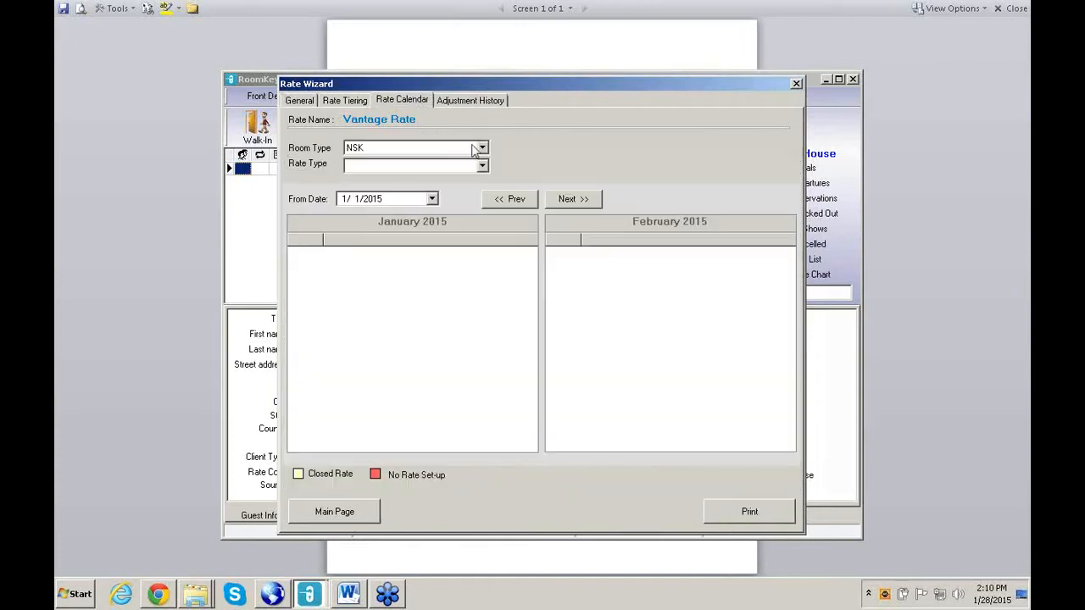
pyautogui.click(483, 166)
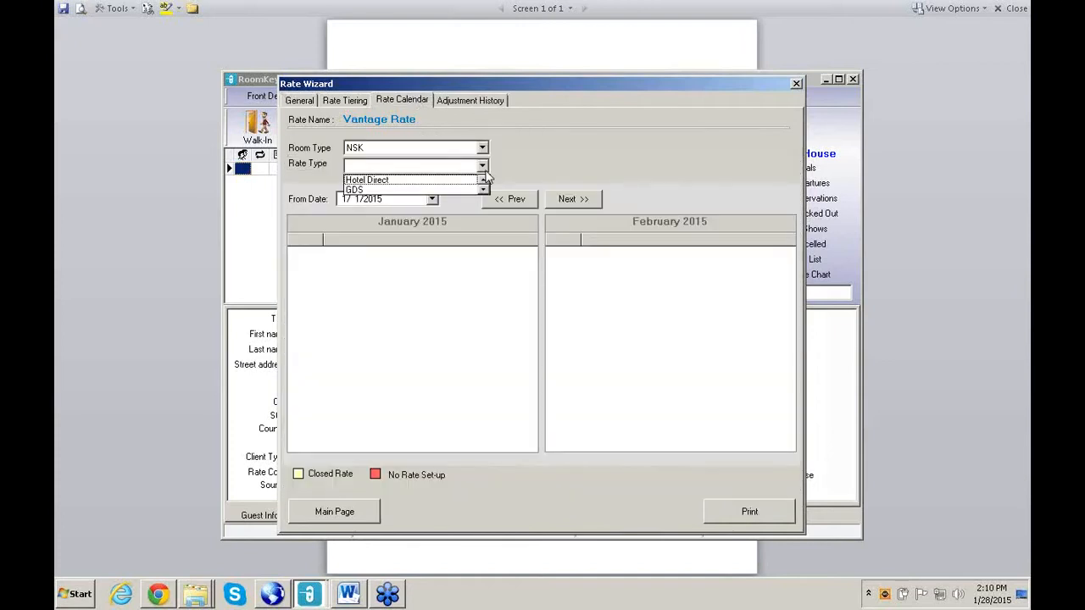
pyautogui.click(440, 181)
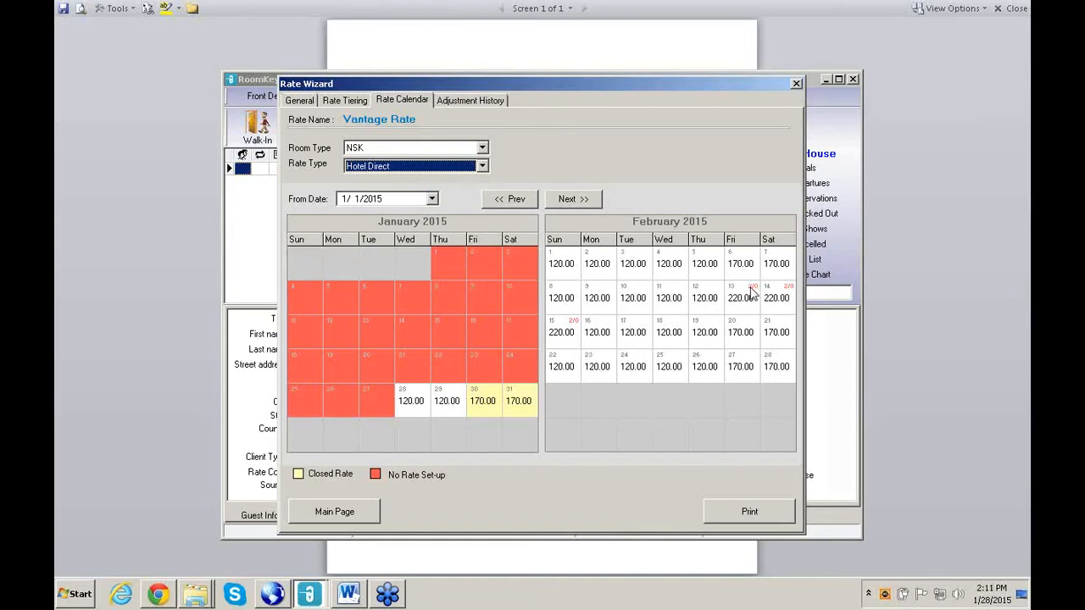
# Step: Return to the rate list, reopen Vantage Rate and view its NSS Hotel Direct rate calendar
pyautogui.click(371, 513)
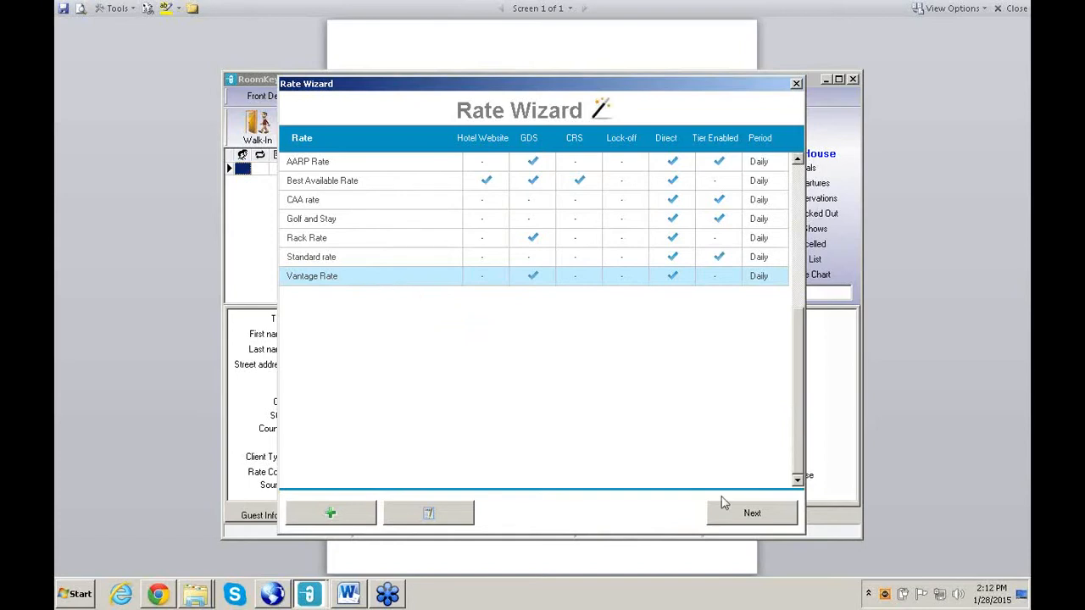
pyautogui.click(751, 514)
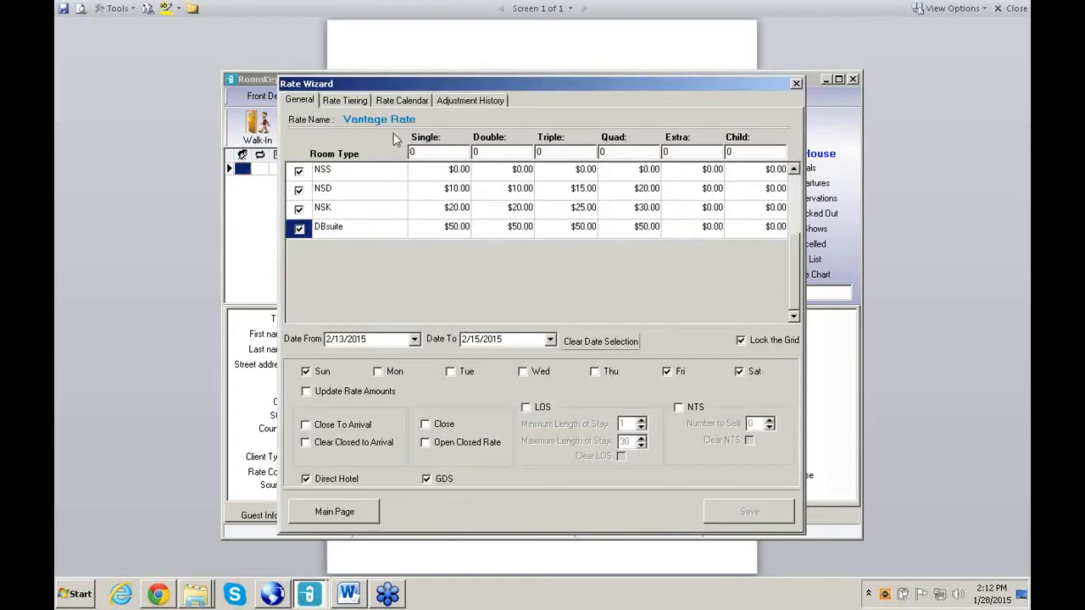
pyautogui.click(403, 102)
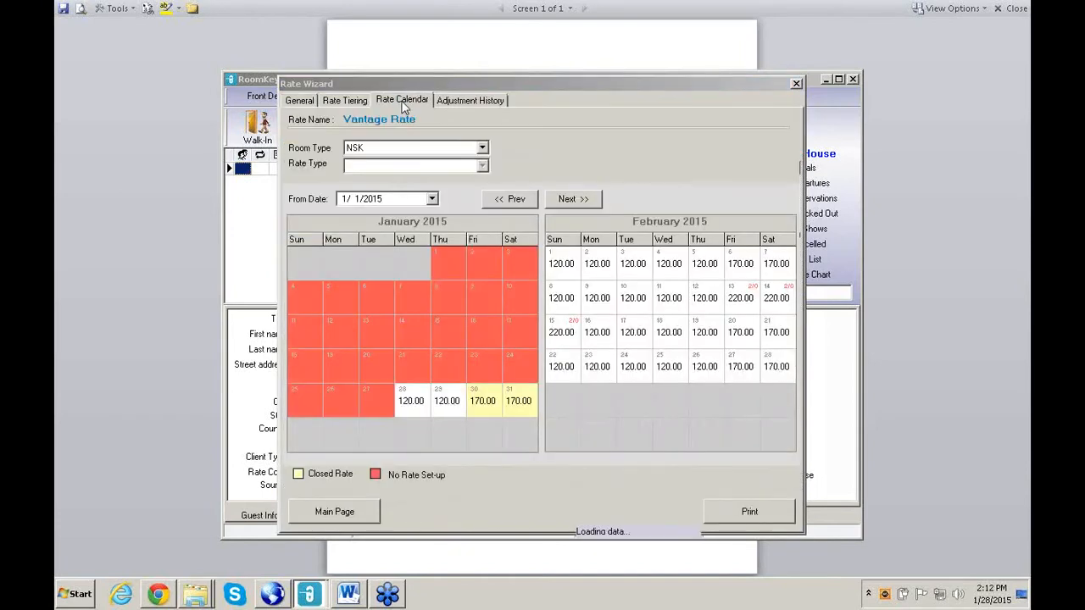
pyautogui.click(482, 148)
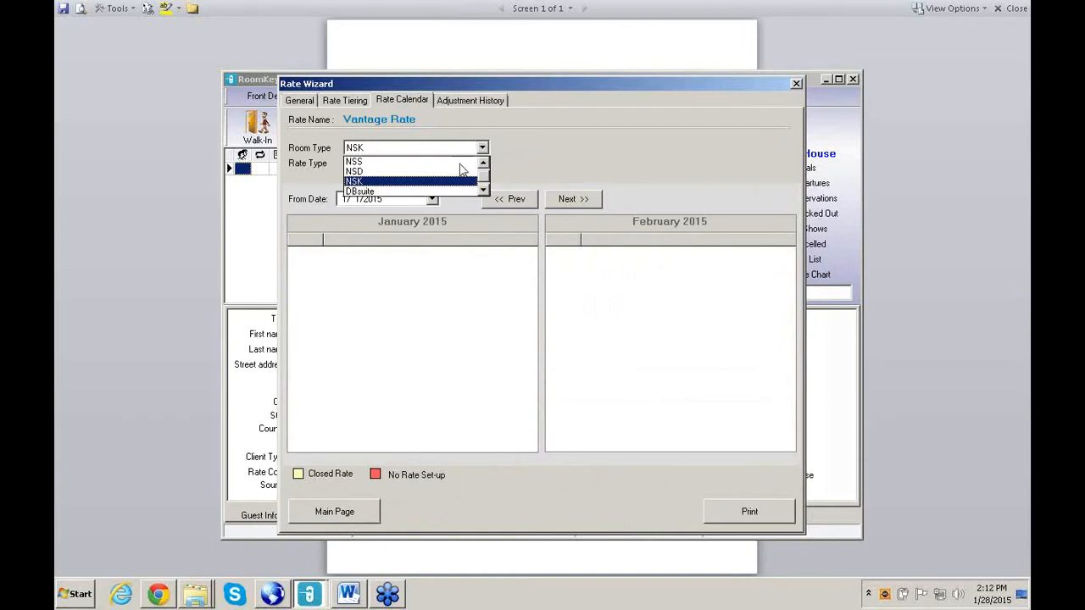
pyautogui.click(420, 161)
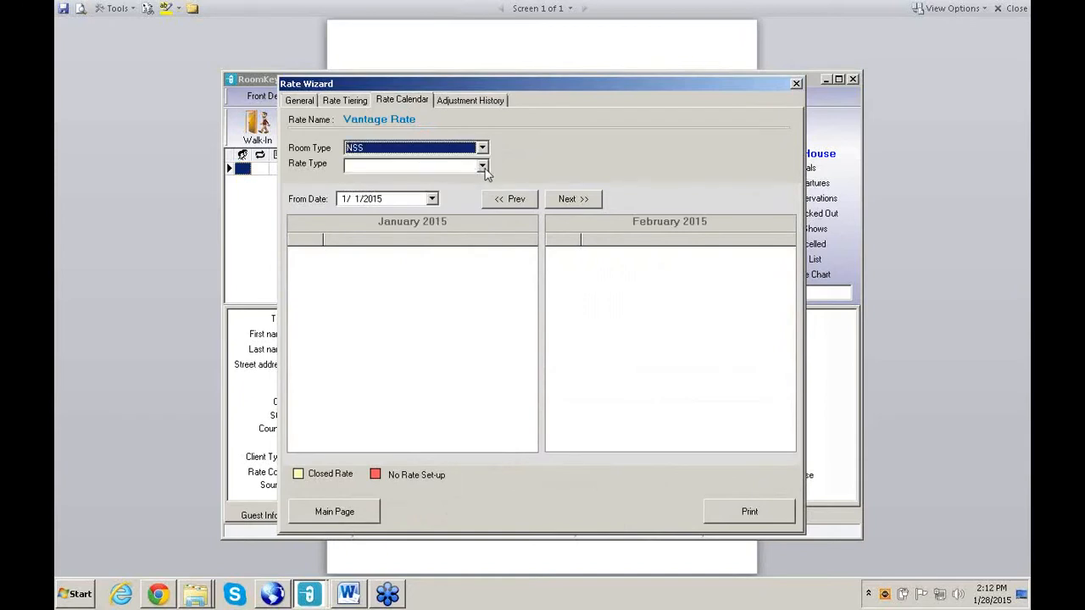
pyautogui.click(482, 166)
pyautogui.click(464, 181)
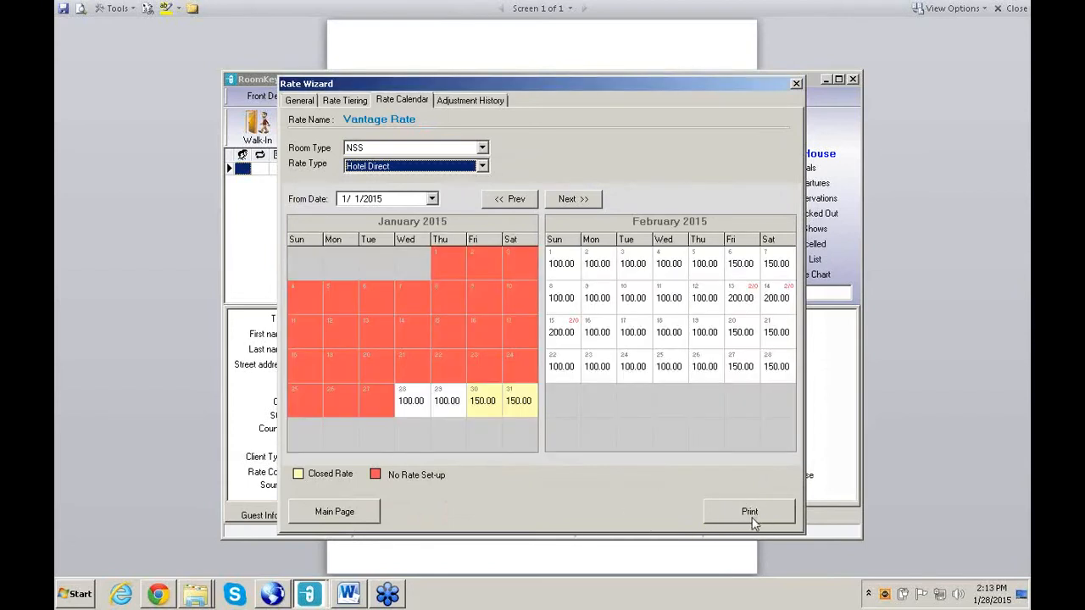
# Step: Choose the Rate Templates report, deselect Best Available Rate and generate the report preview
pyautogui.click(752, 516)
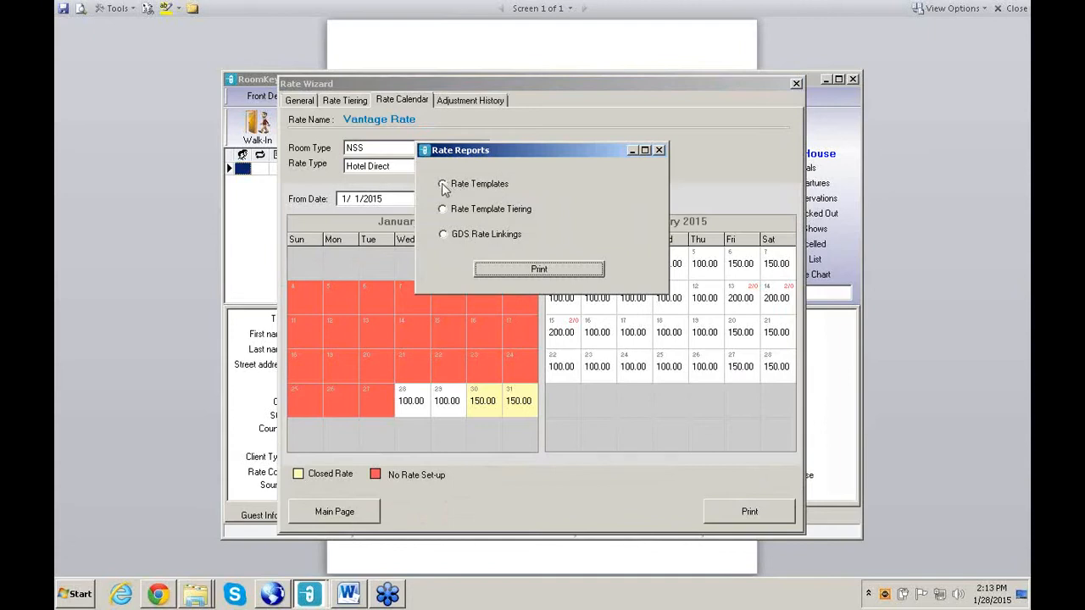
pyautogui.click(523, 276)
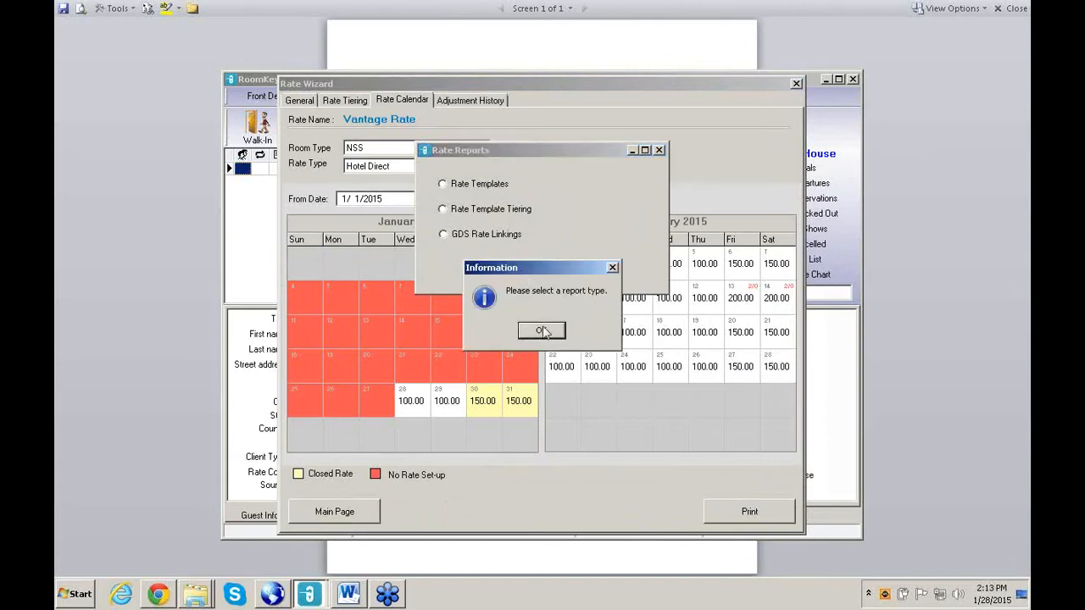
pyautogui.click(547, 336)
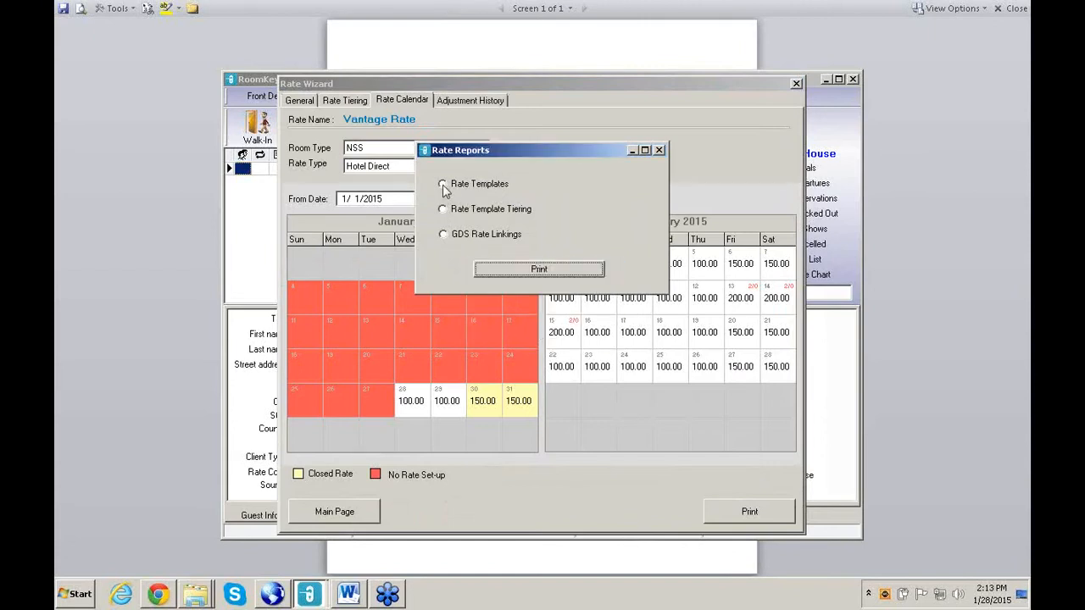
pyautogui.click(443, 185)
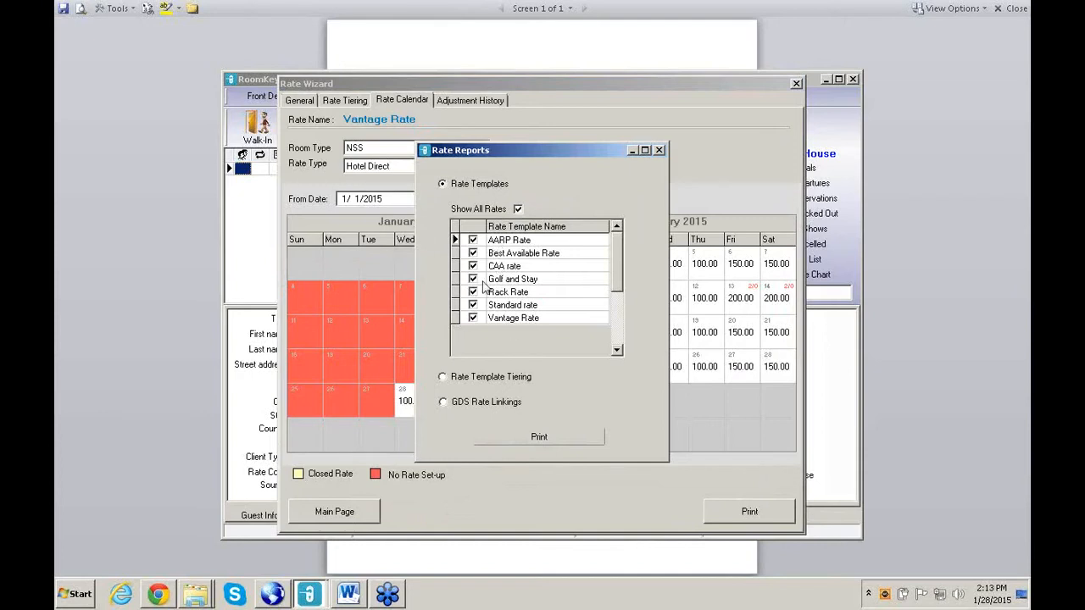
pyautogui.click(472, 254)
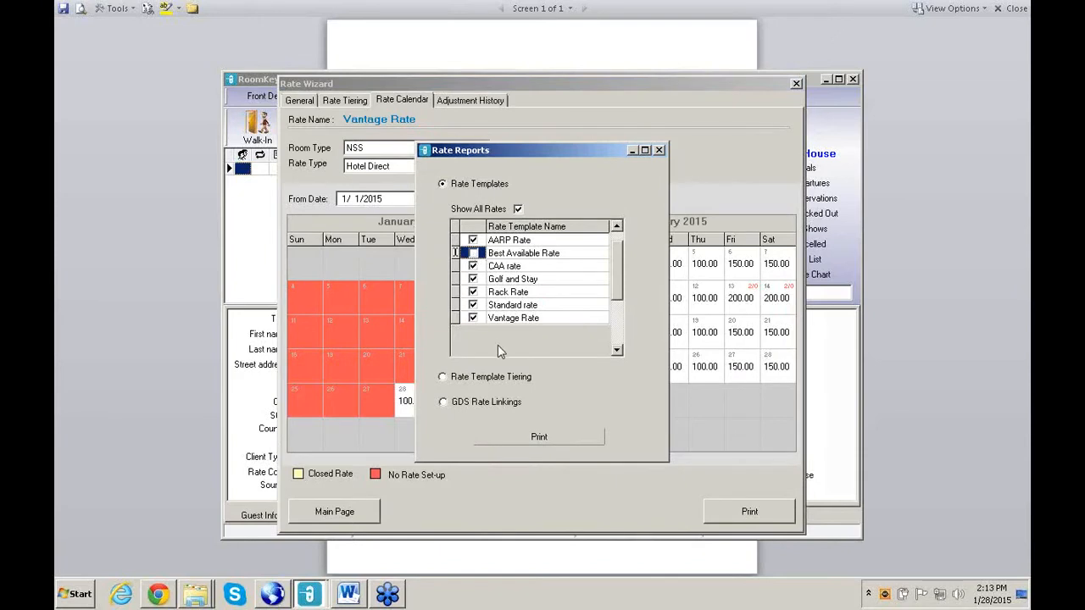
pyautogui.click(556, 434)
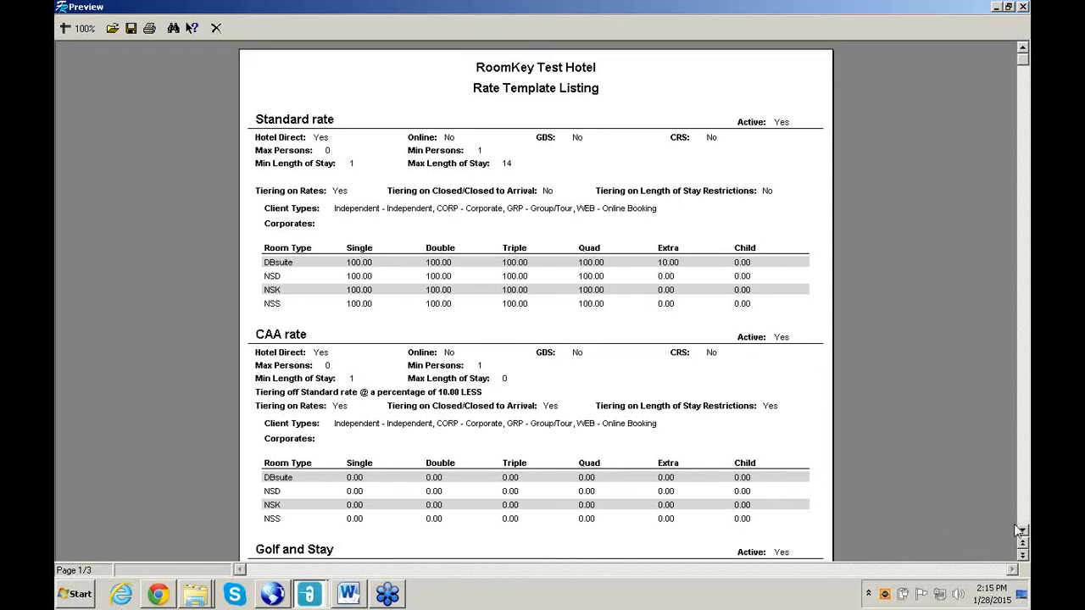
# Step: Review each rate's base prices, stay limits and tiering in the Rate Template Listing, and close the report and the Rate Wizard
pyautogui.scroll(-5, 1024, 532)
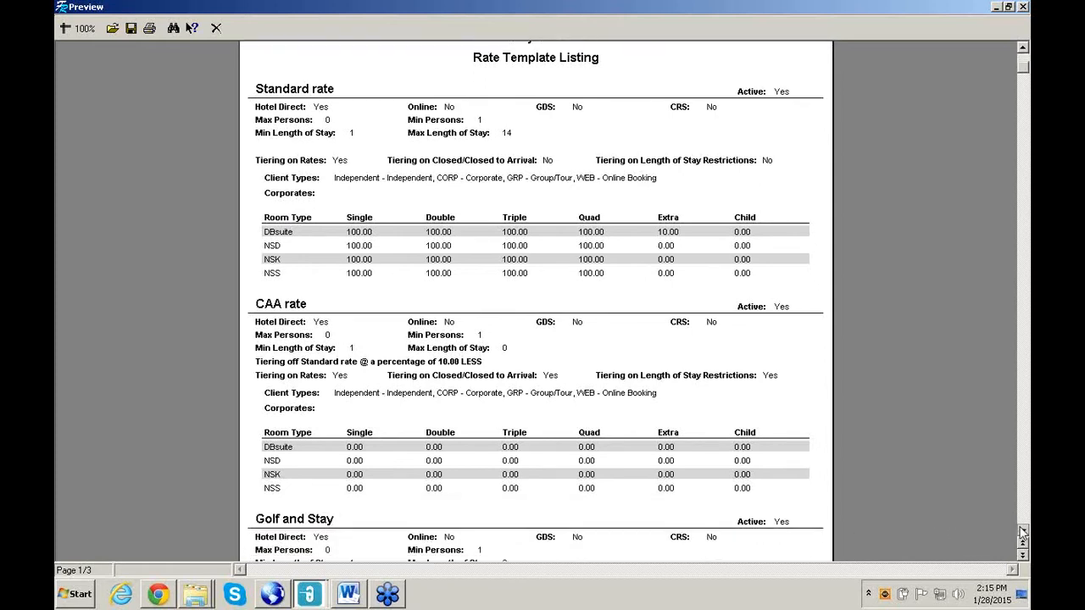
pyautogui.scroll(-10, 1023, 533)
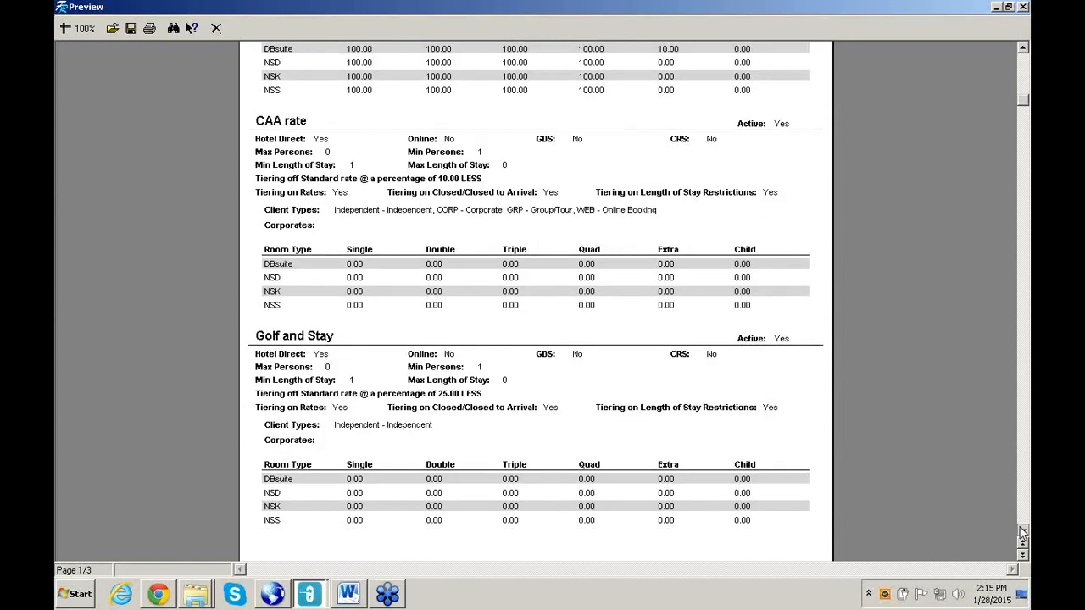
pyautogui.scroll(-8, 1023, 532)
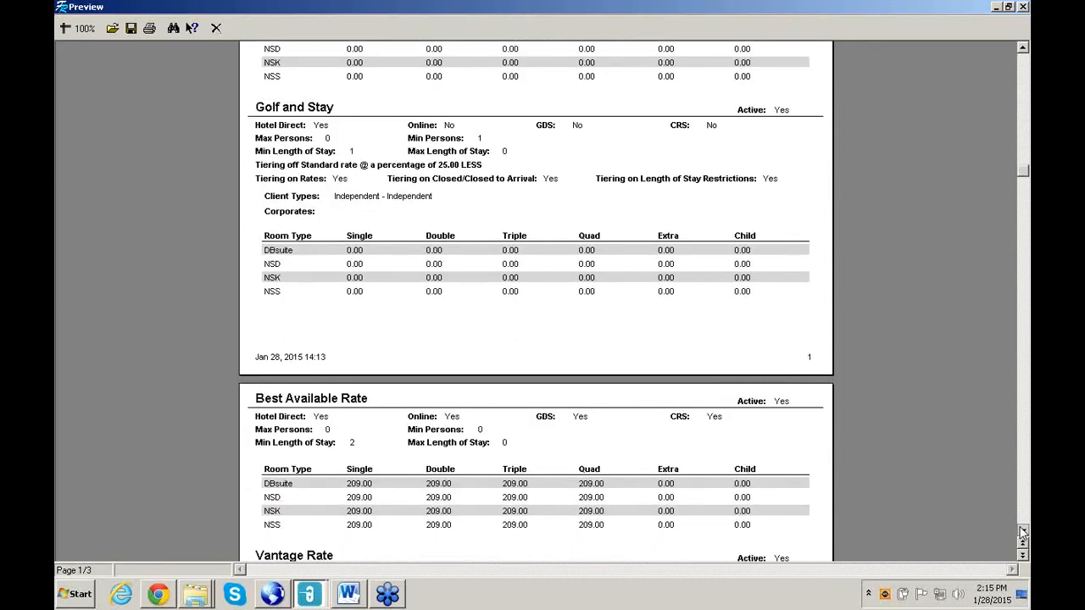
pyautogui.scroll(-5, 1023, 533)
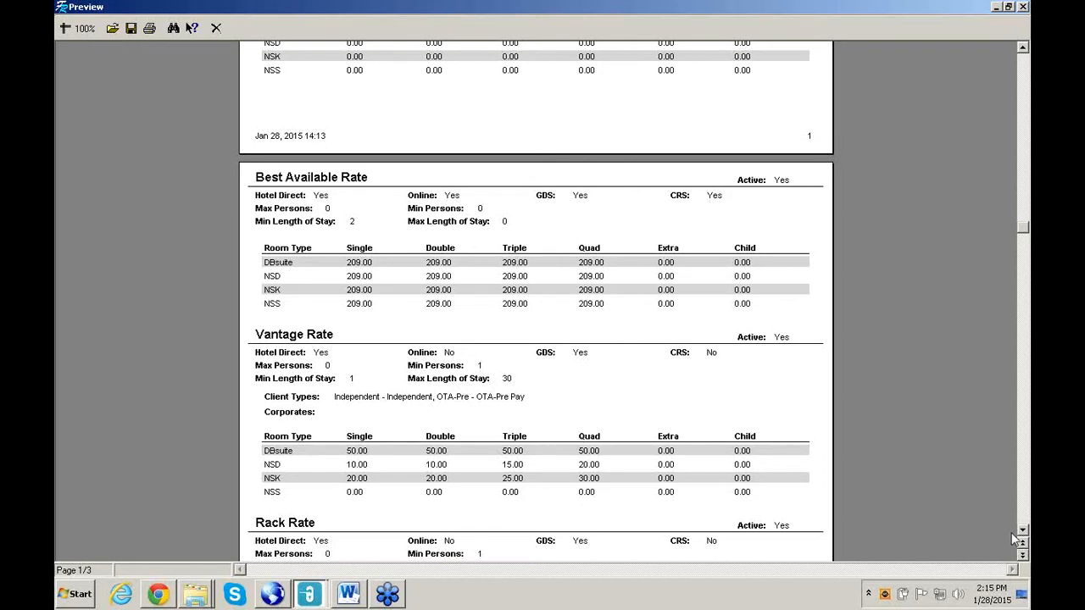
pyautogui.scroll(-5, 1022, 540)
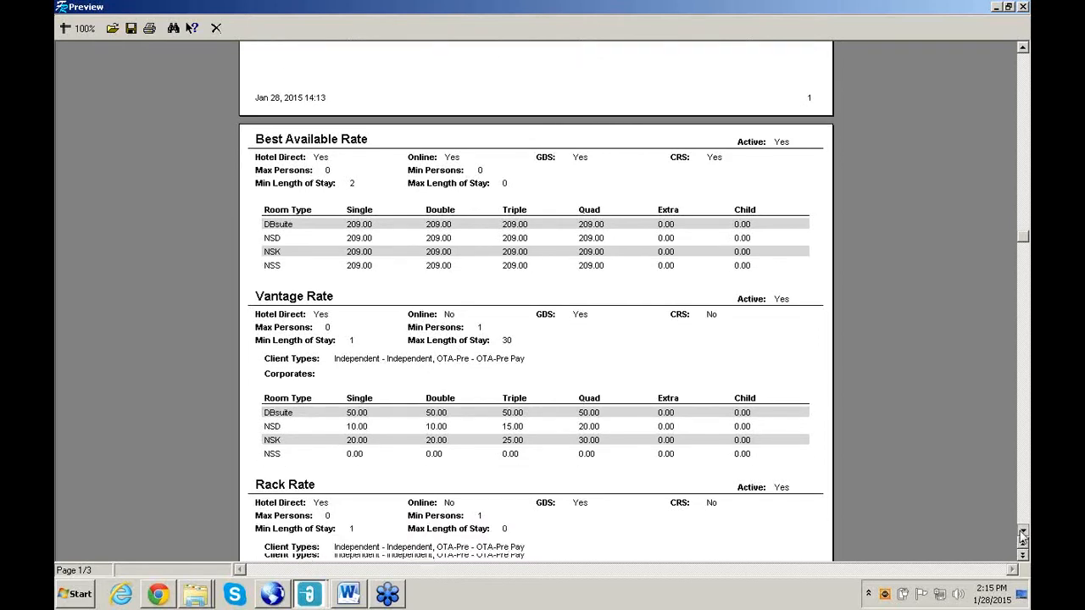
pyautogui.scroll(-7, 1022, 539)
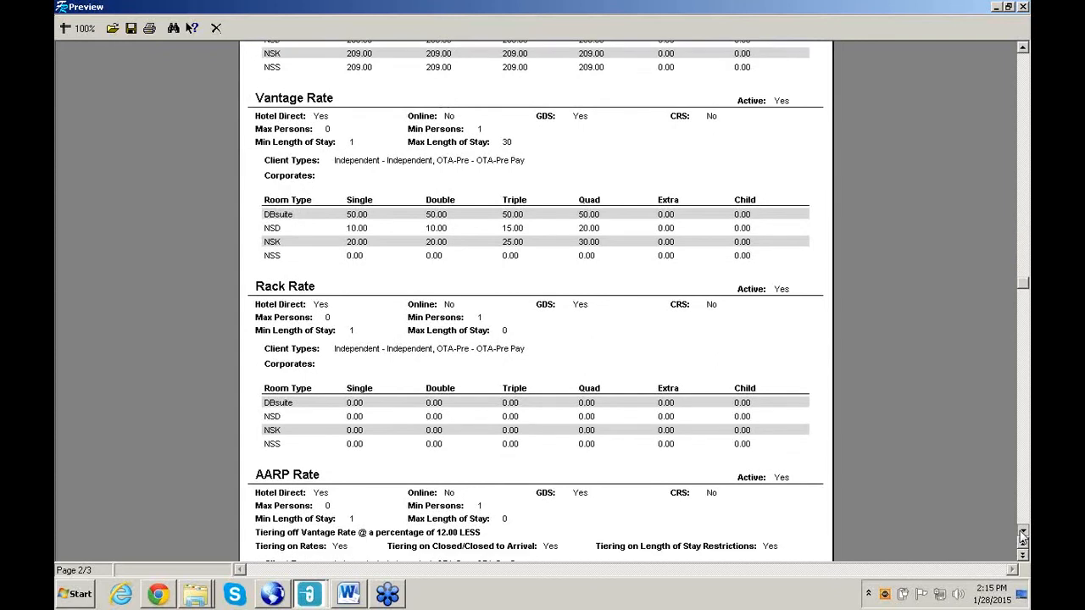
pyautogui.scroll(-1, 1022, 539)
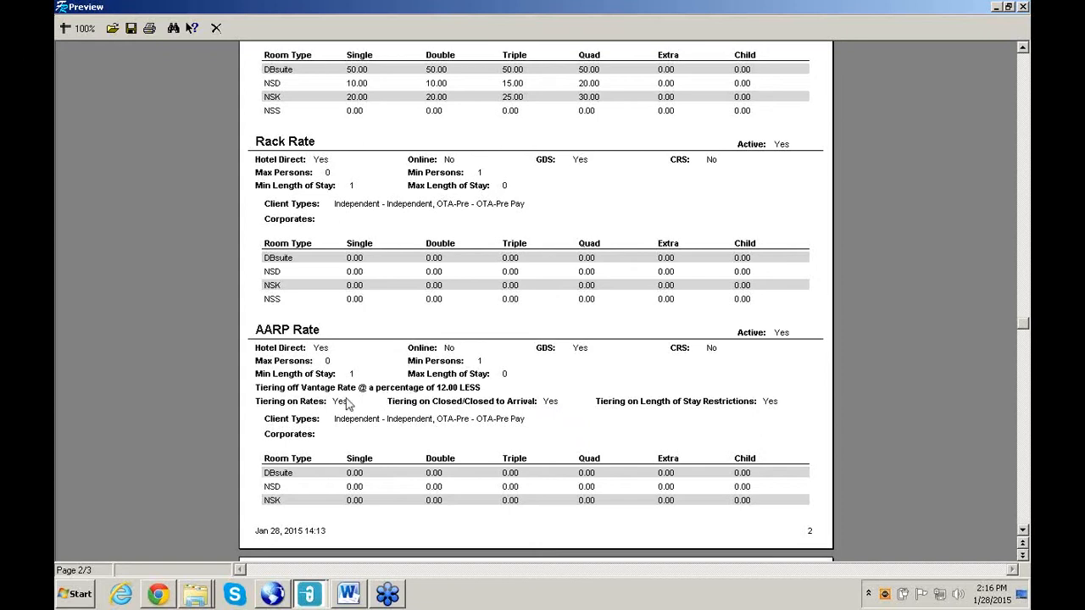
pyautogui.click(217, 28)
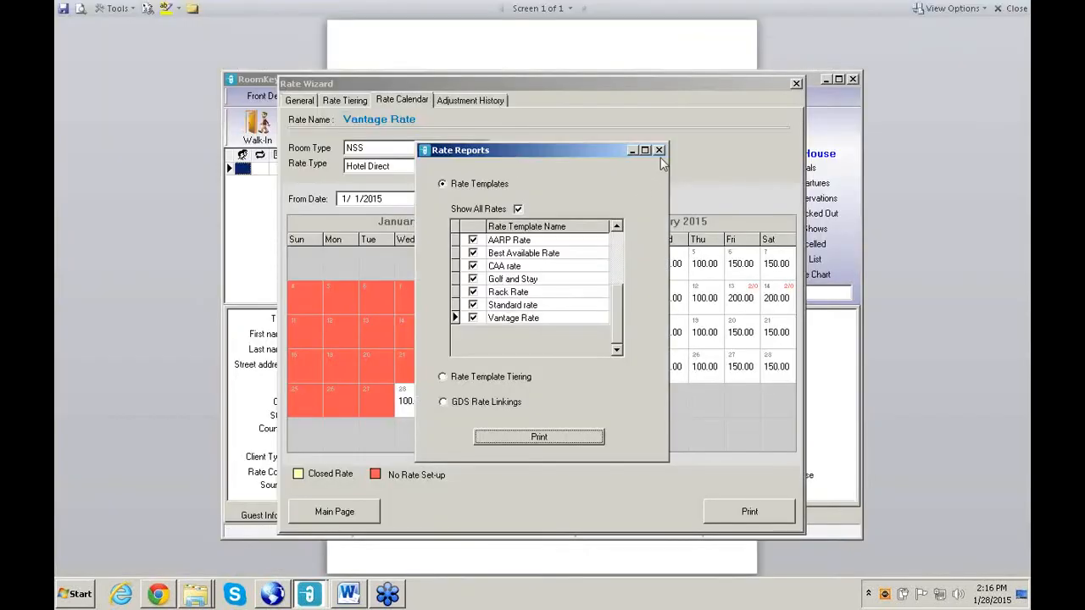
pyautogui.click(660, 151)
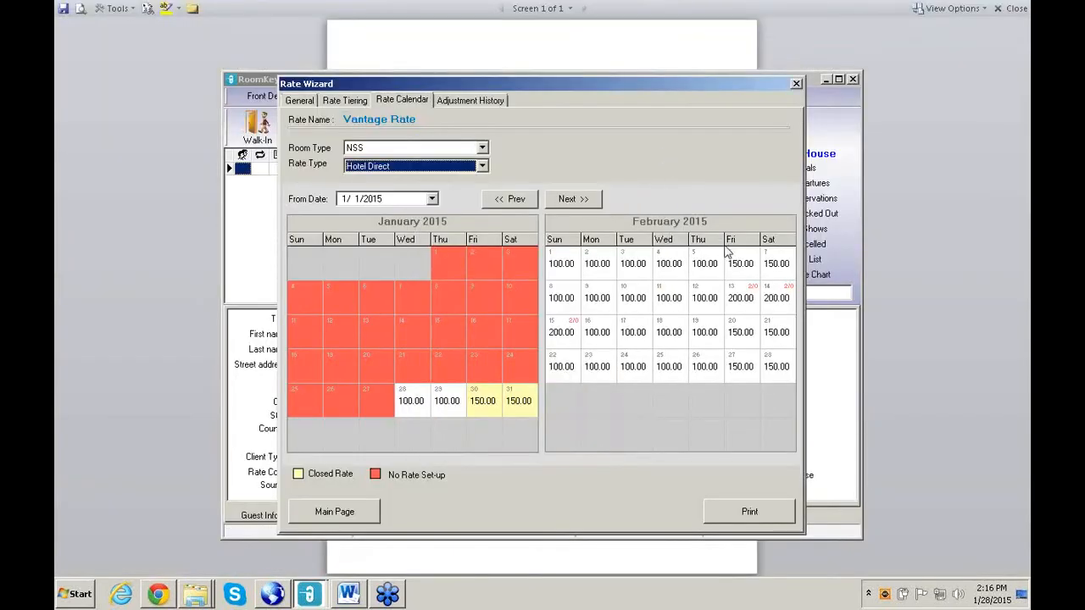
pyautogui.click(796, 85)
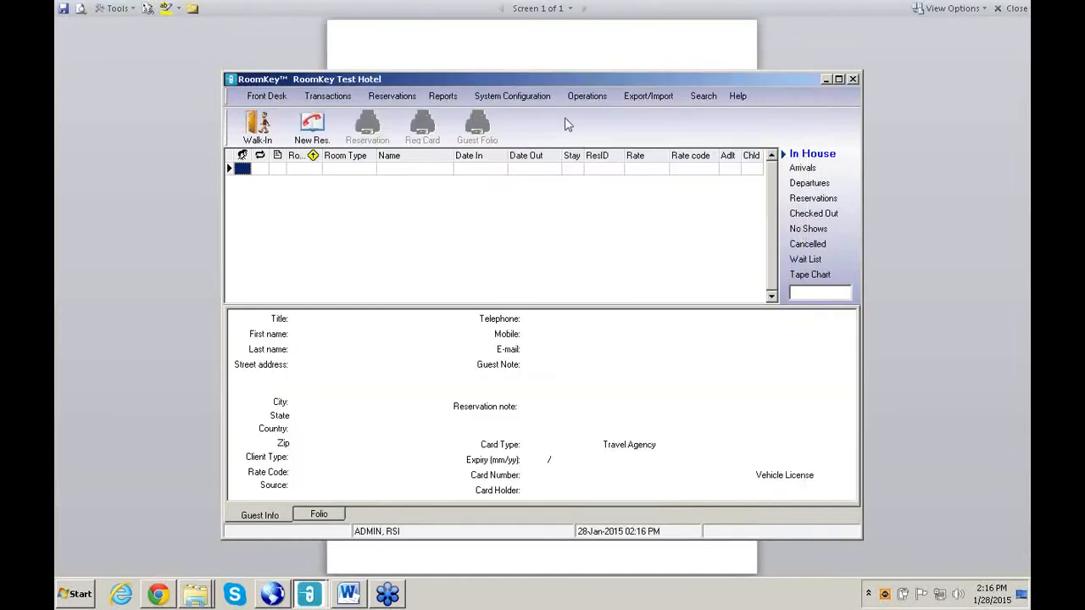
# Step: Open Rate Reports from the main RoomKey window, view the selectable Rate Templates, and close the dialog
pyautogui.click(441, 97)
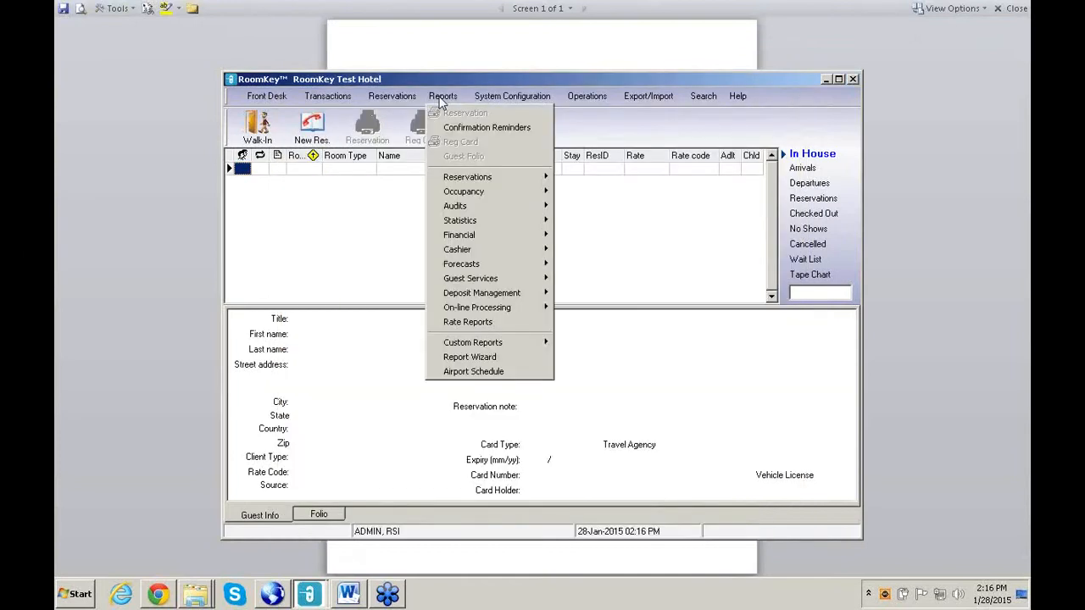
pyautogui.click(480, 329)
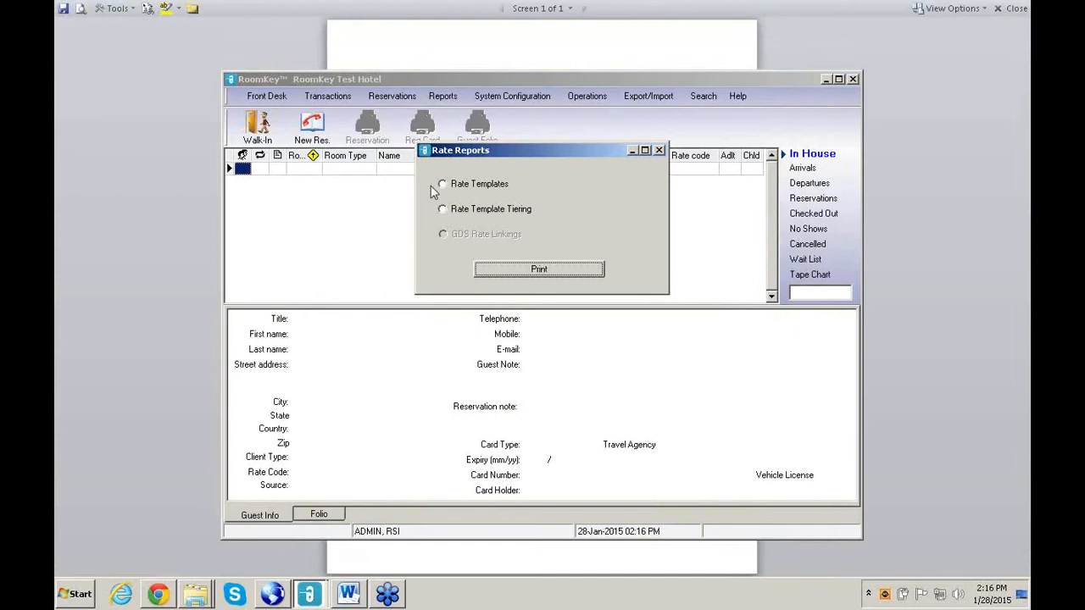
pyautogui.click(442, 184)
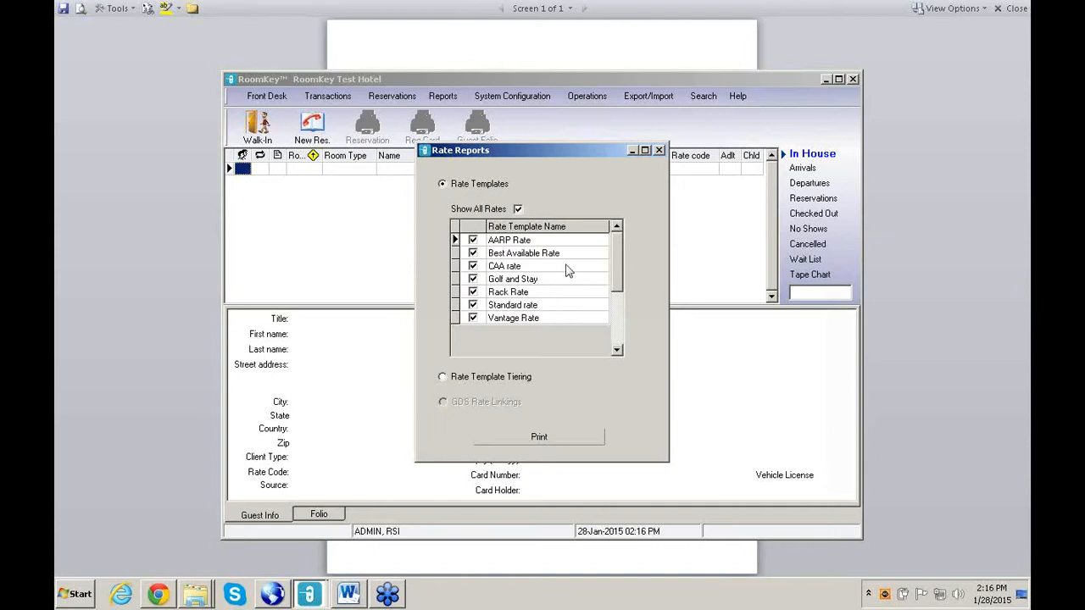
pyautogui.click(660, 151)
# Step: Generate the Rate Template Tiering report, examine its preview, and close the report dialog
pyautogui.click(440, 98)
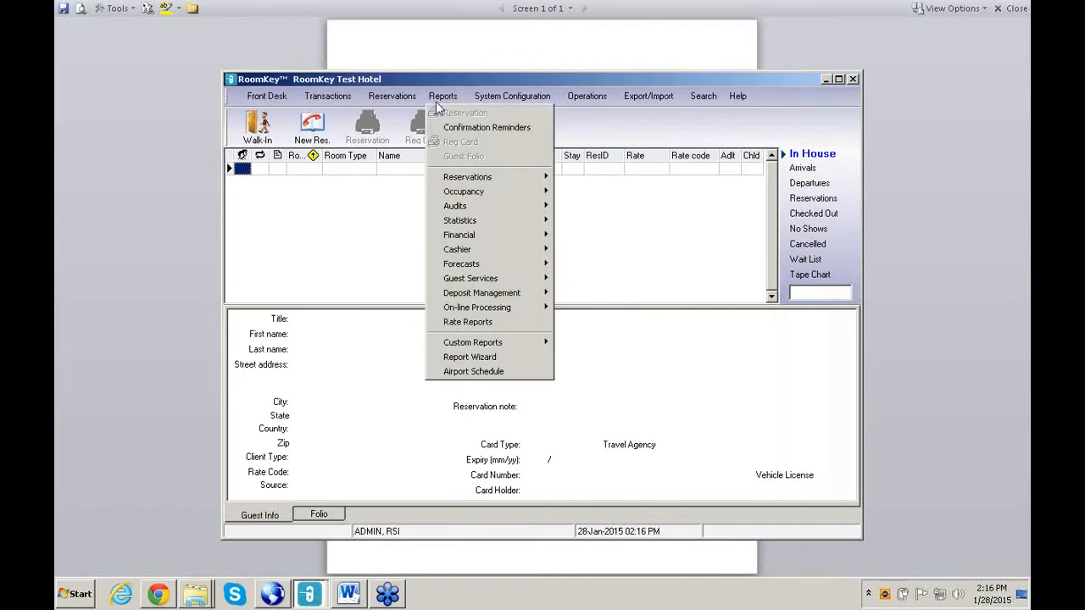
pyautogui.click(448, 323)
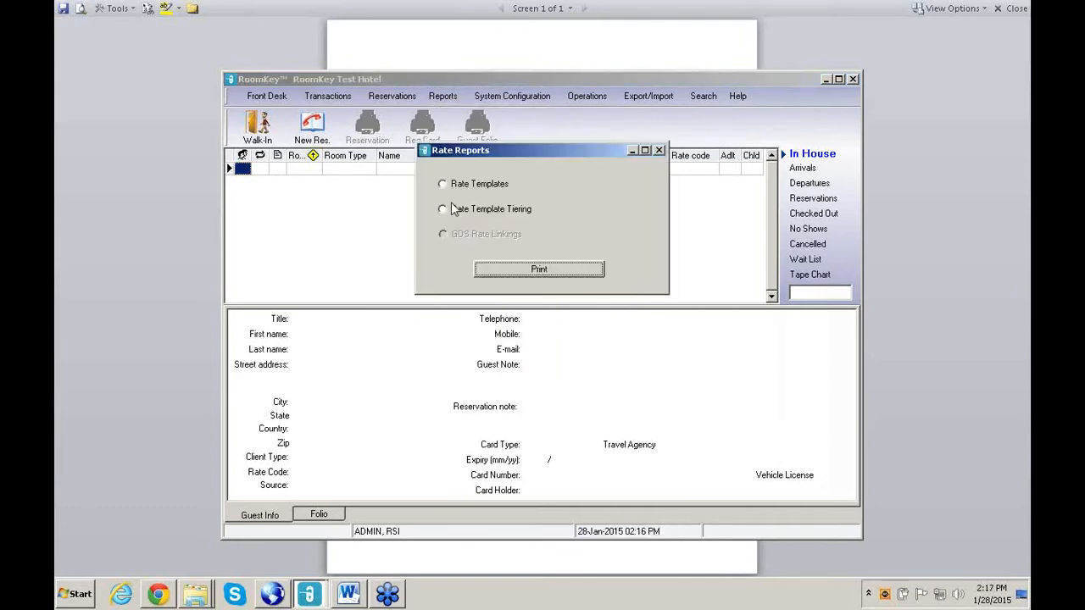
pyautogui.click(442, 210)
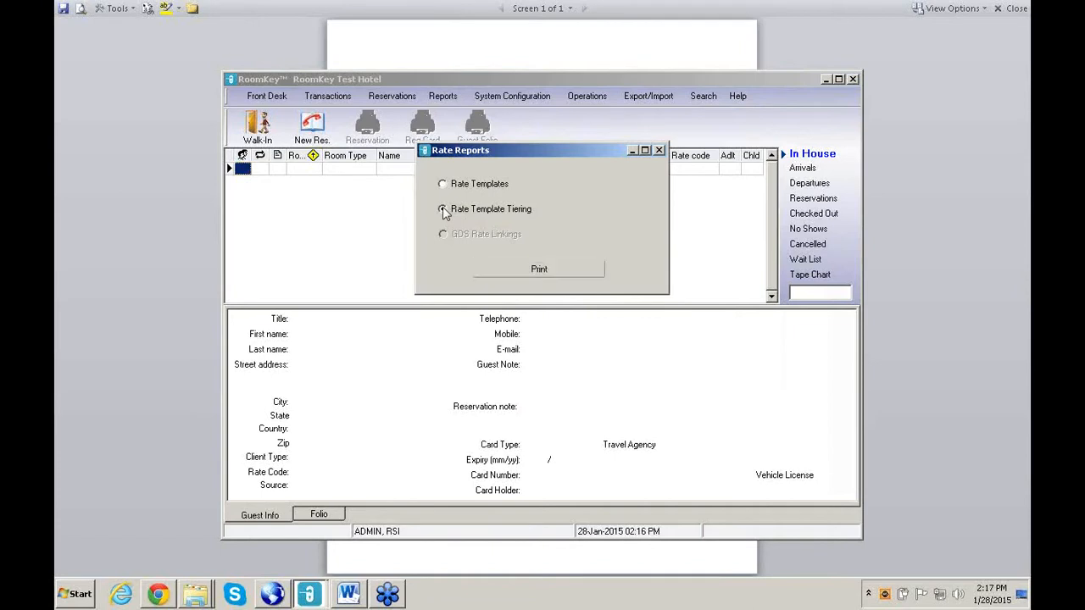
pyautogui.click(556, 267)
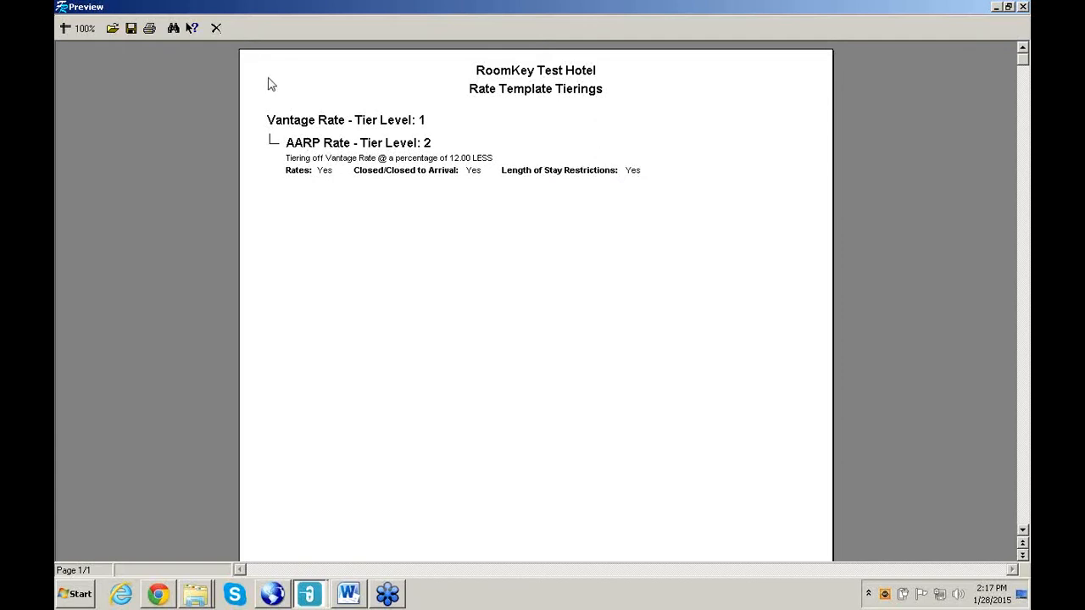
pyautogui.click(219, 31)
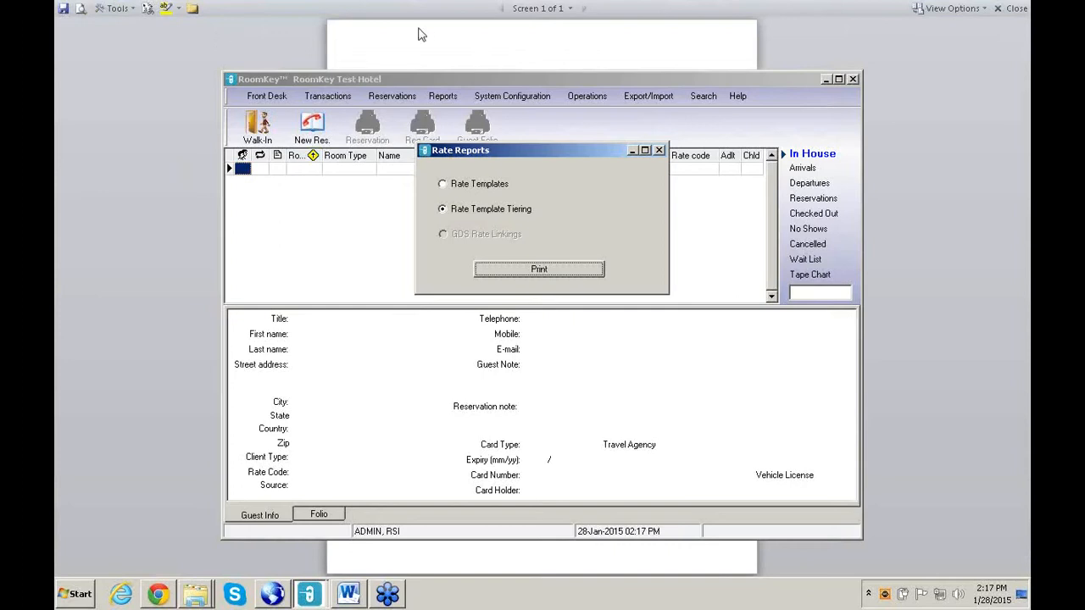
pyautogui.click(659, 150)
# Step: Open the Rate Wizard and start a new rate named "Copy" in the Standard rate category
pyautogui.click(539, 96)
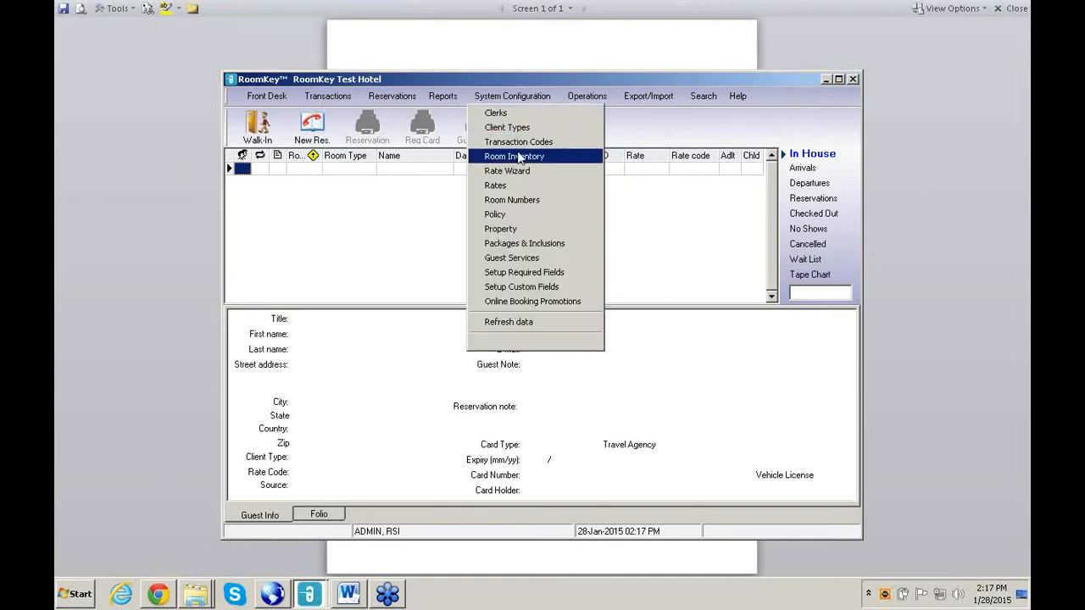
pyautogui.click(518, 171)
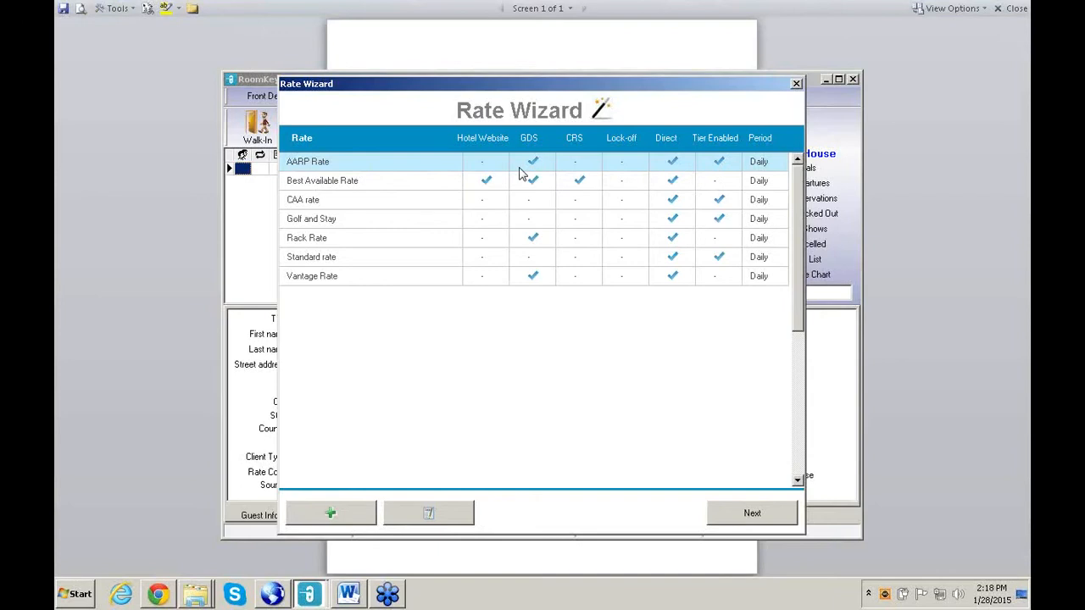
pyautogui.click(385, 188)
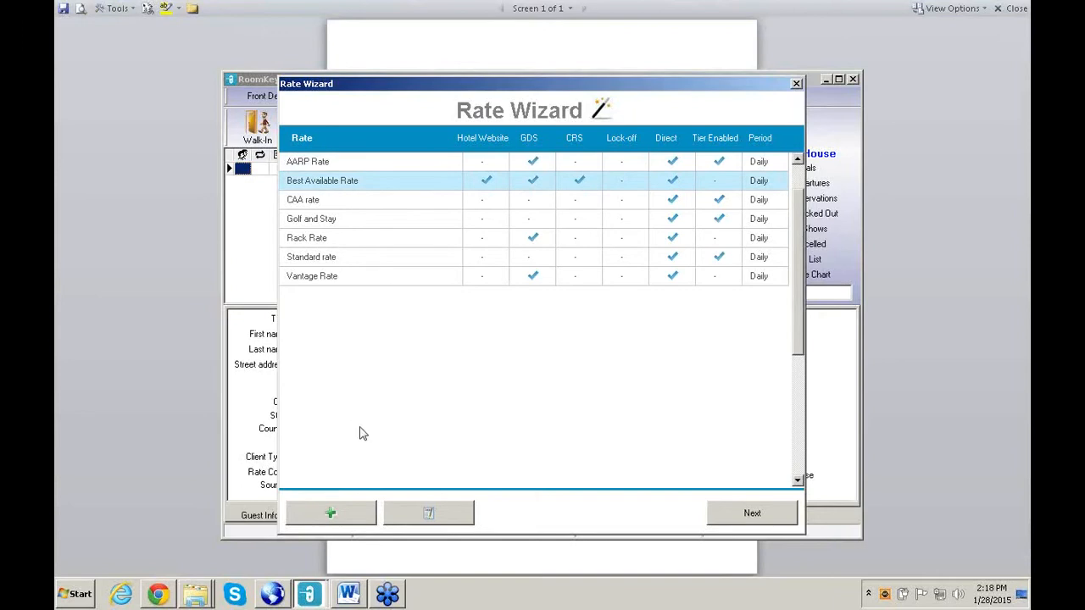
pyautogui.click(332, 515)
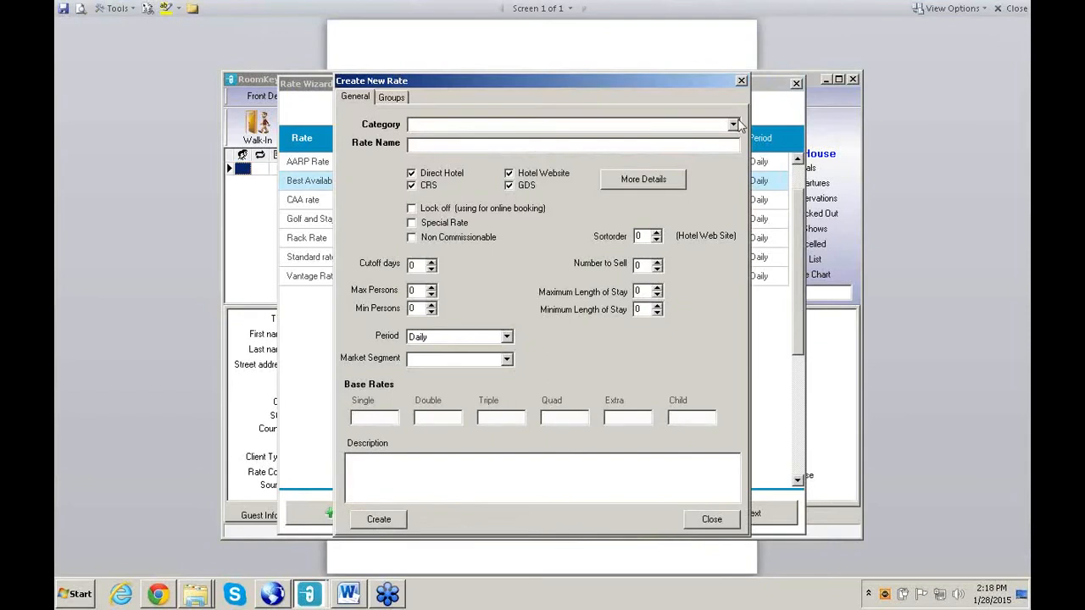
pyautogui.click(736, 125)
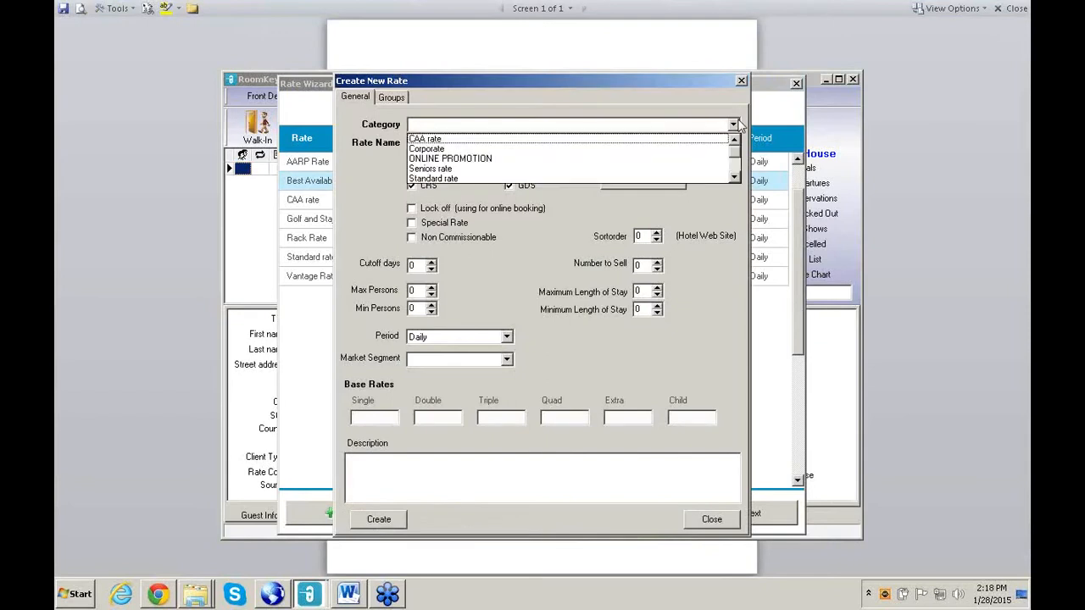
pyautogui.click(441, 178)
pyautogui.click(418, 148)
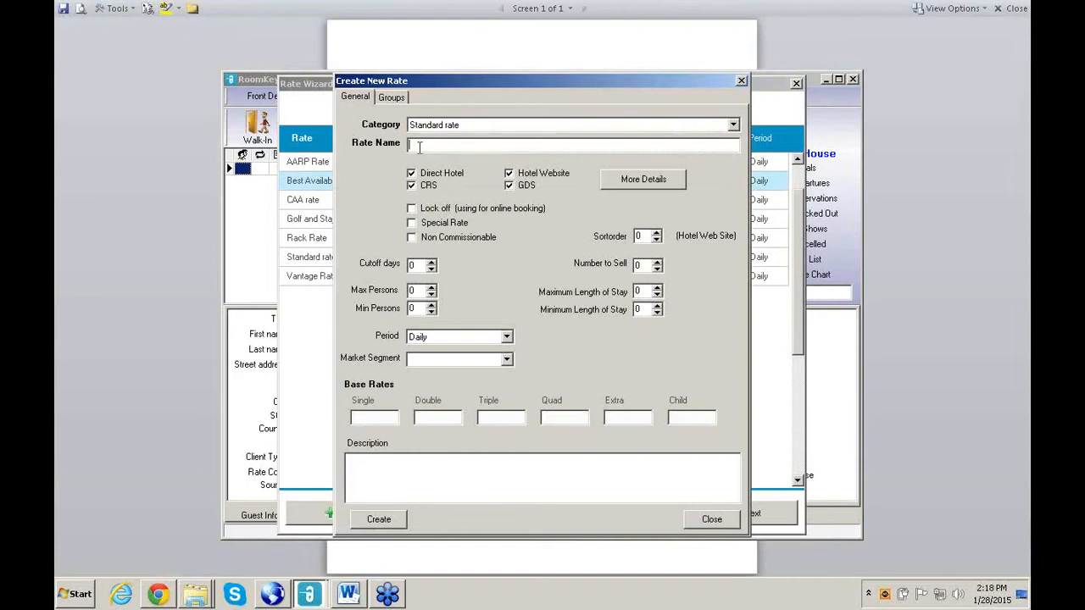
pyautogui.write('Copy')
# Step: Disable CRS and Hotel Website, set minimum persons and minimum length of stay to 1, and create the rate
pyautogui.click(413, 186)
pyautogui.click(432, 305)
pyautogui.click(659, 308)
pyautogui.click(379, 521)
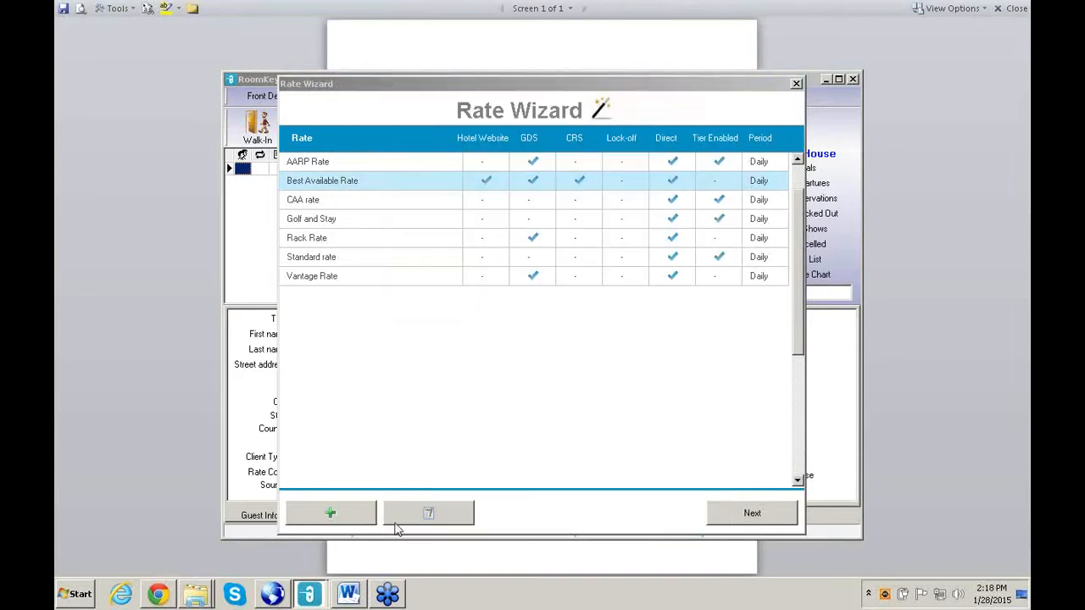
# Step: Reopen the Copy rate, view its Hotel Direct corporates, update without selecting any, and close the rate
pyautogui.click(428, 518)
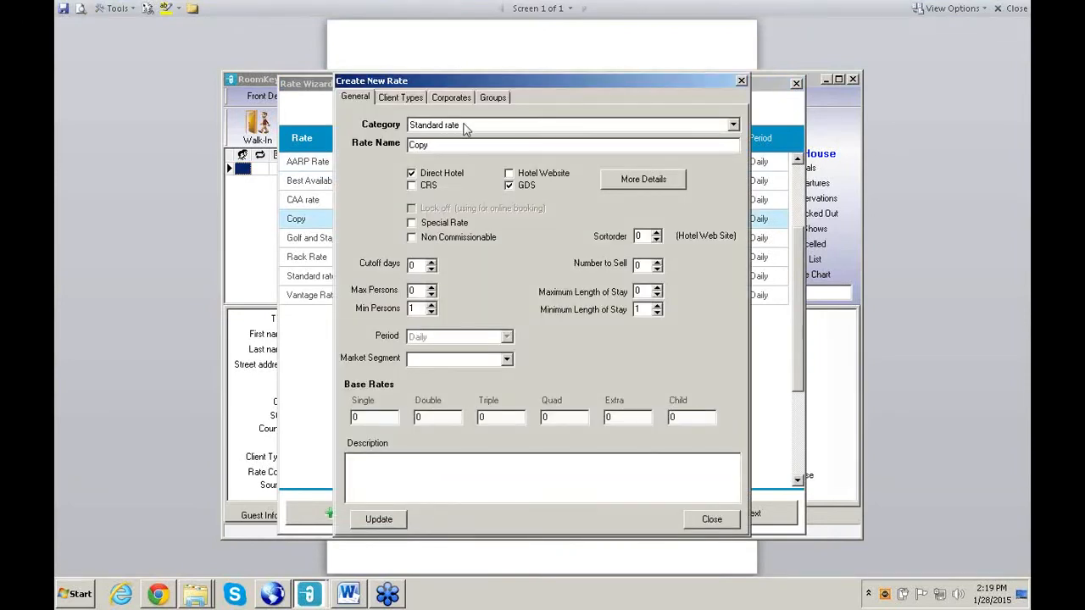
pyautogui.click(457, 98)
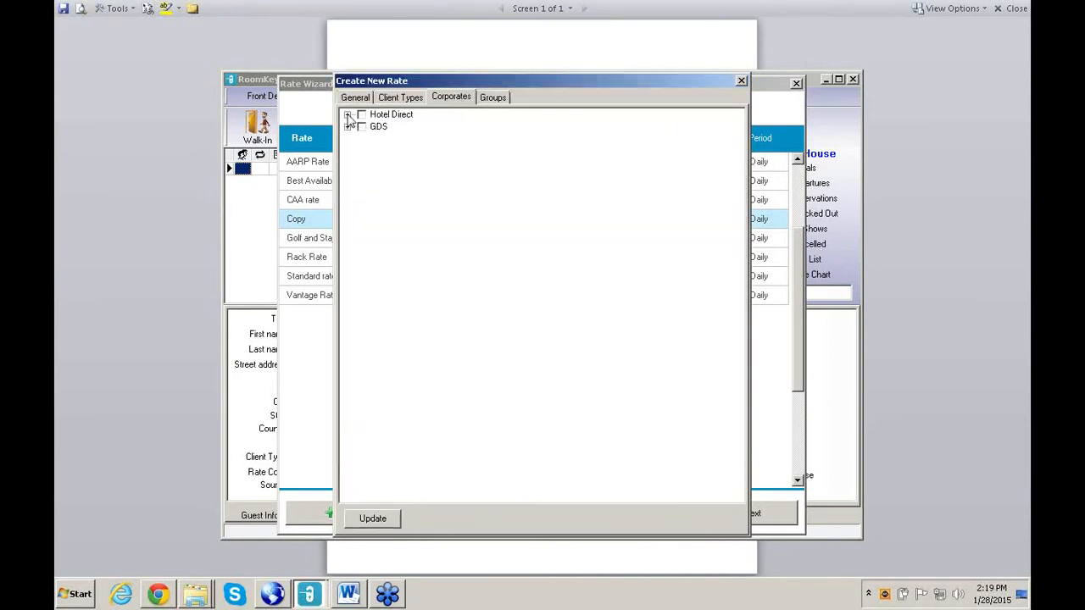
pyautogui.click(348, 116)
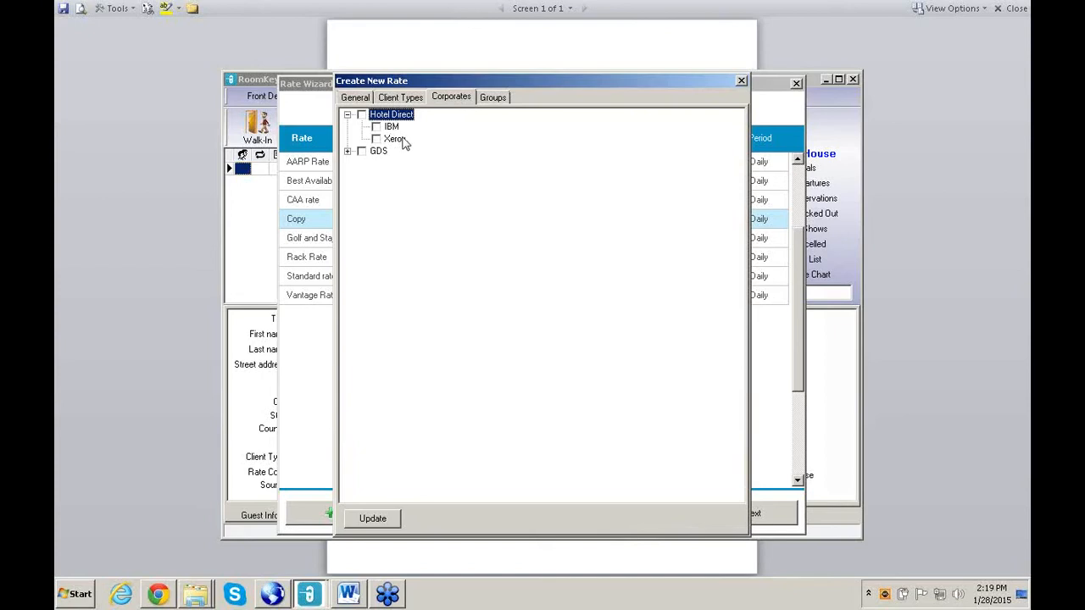
pyautogui.click(374, 518)
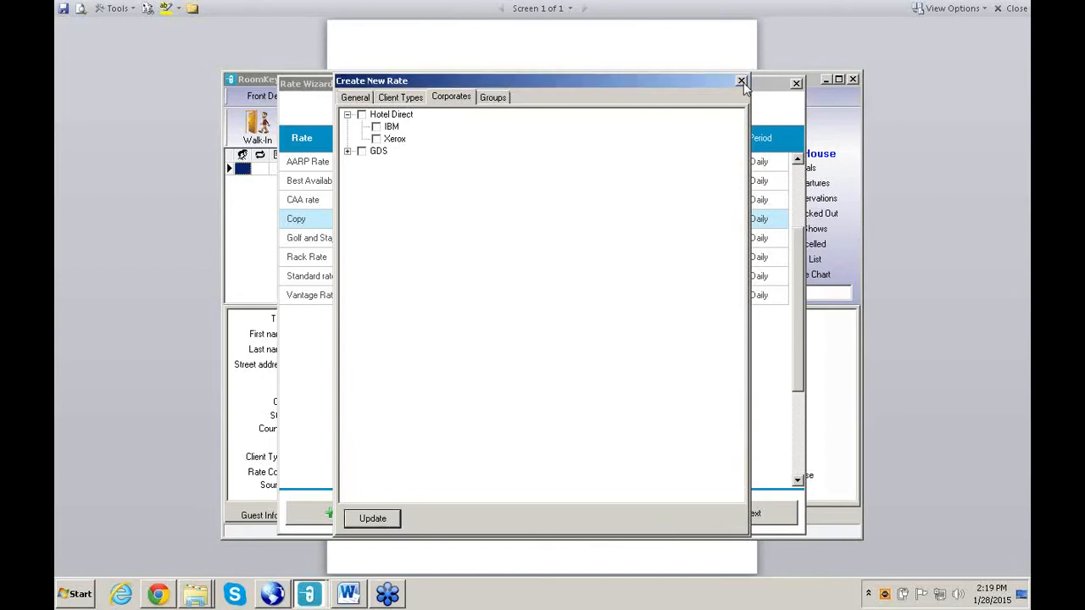
pyautogui.click(741, 82)
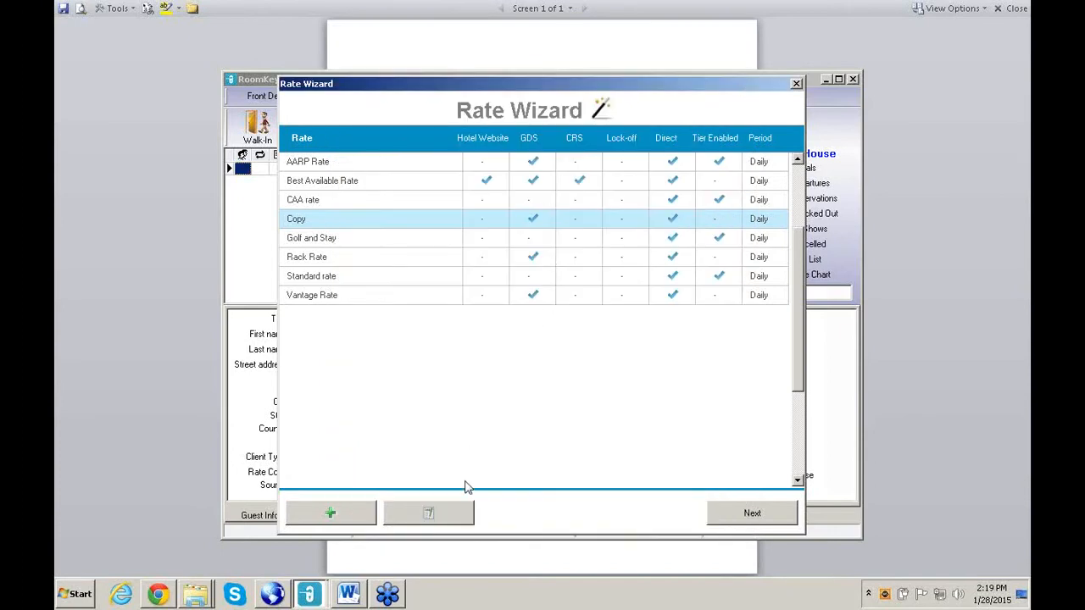
# Step: Assign the Independent client type under Hotel Direct to the Copy rate and save the update
pyautogui.click(456, 514)
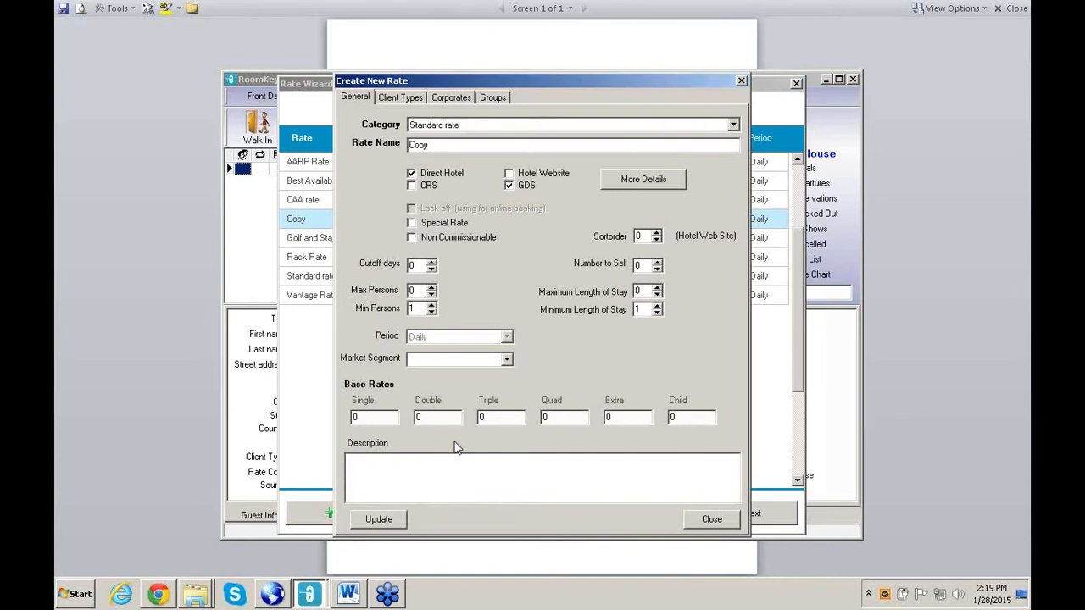
pyautogui.click(405, 99)
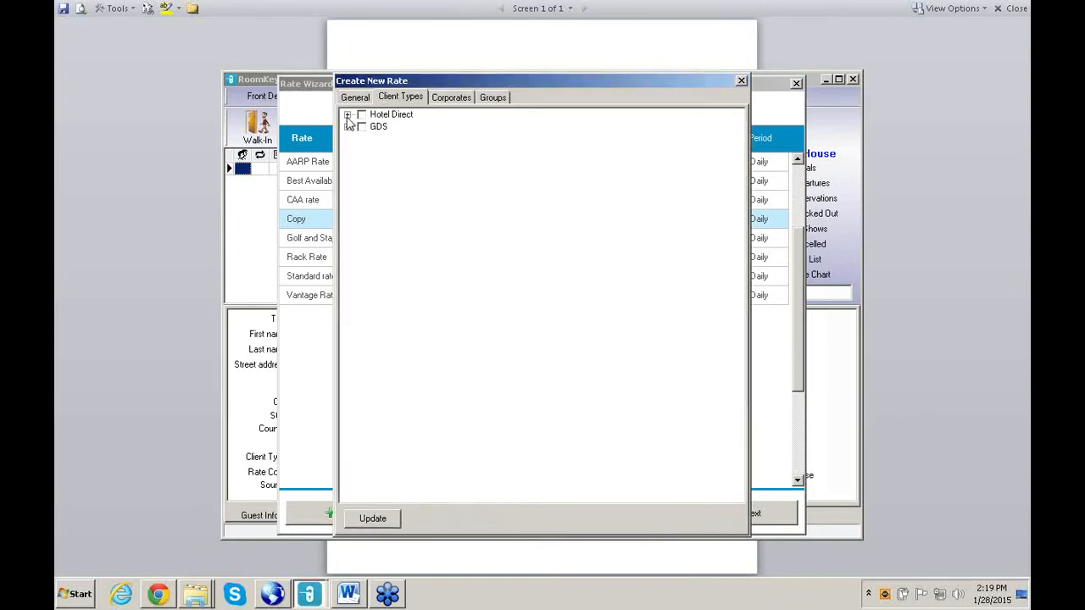
pyautogui.click(346, 115)
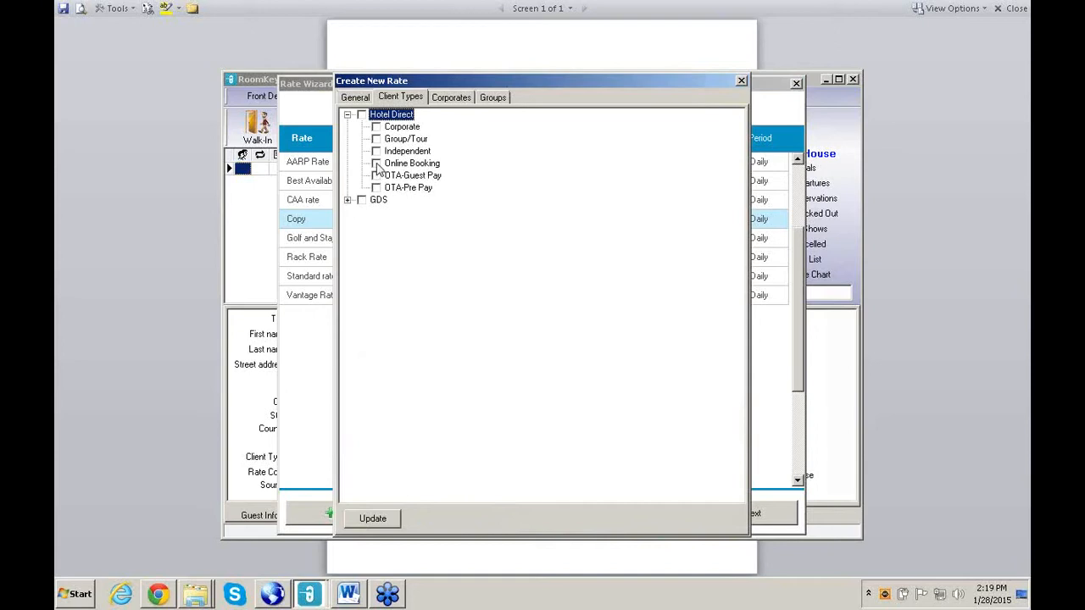
pyautogui.click(377, 150)
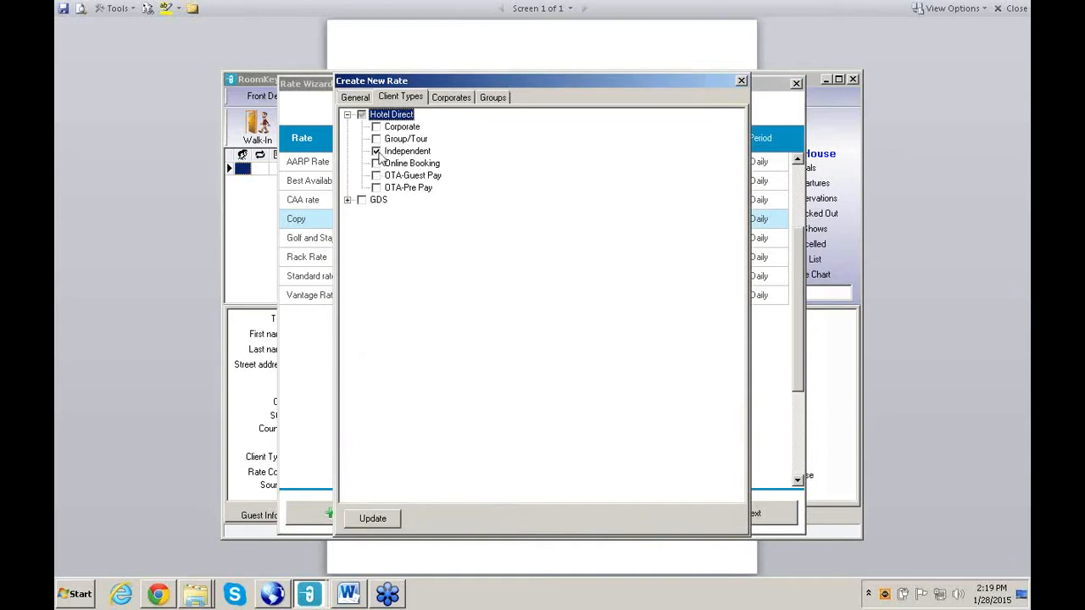
pyautogui.click(390, 518)
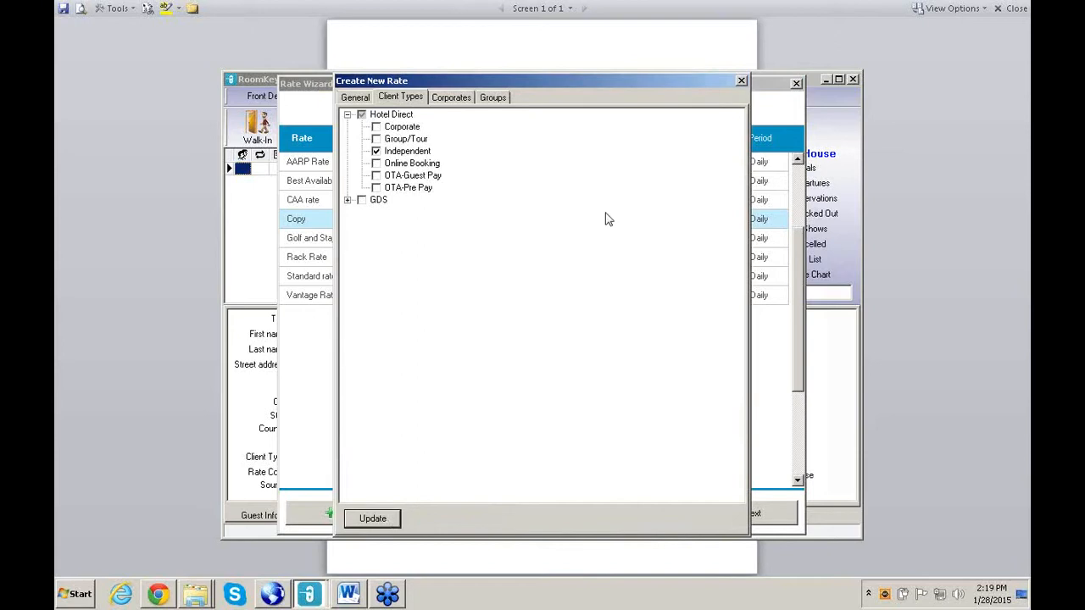
# Step: Close the Copy rate's settings, enable rate tiering for Copy, and tier it off Standard rate
pyautogui.click(741, 83)
pyautogui.click(773, 518)
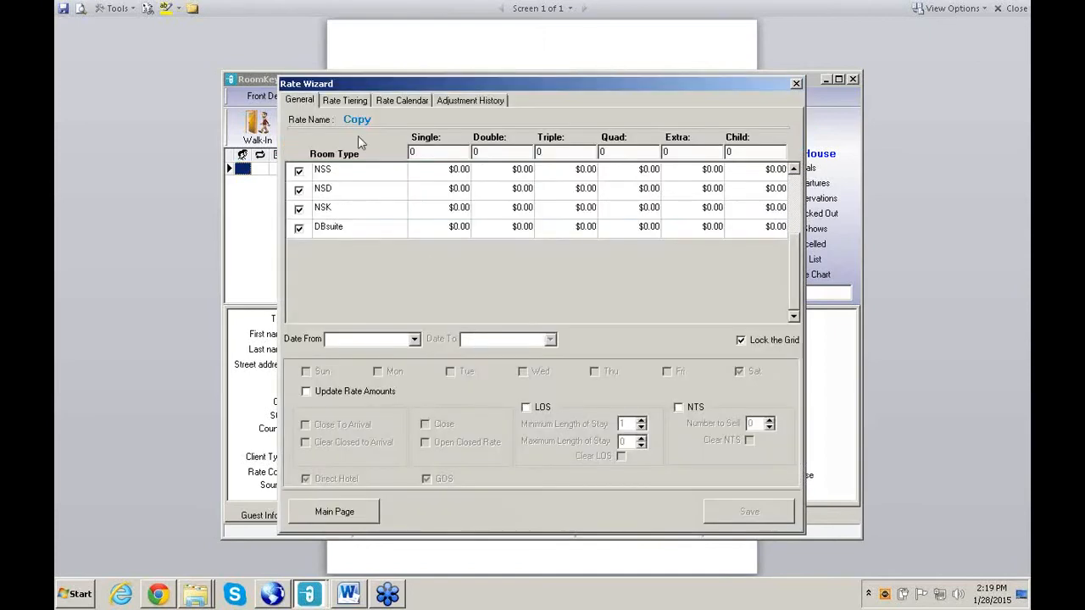
pyautogui.click(359, 104)
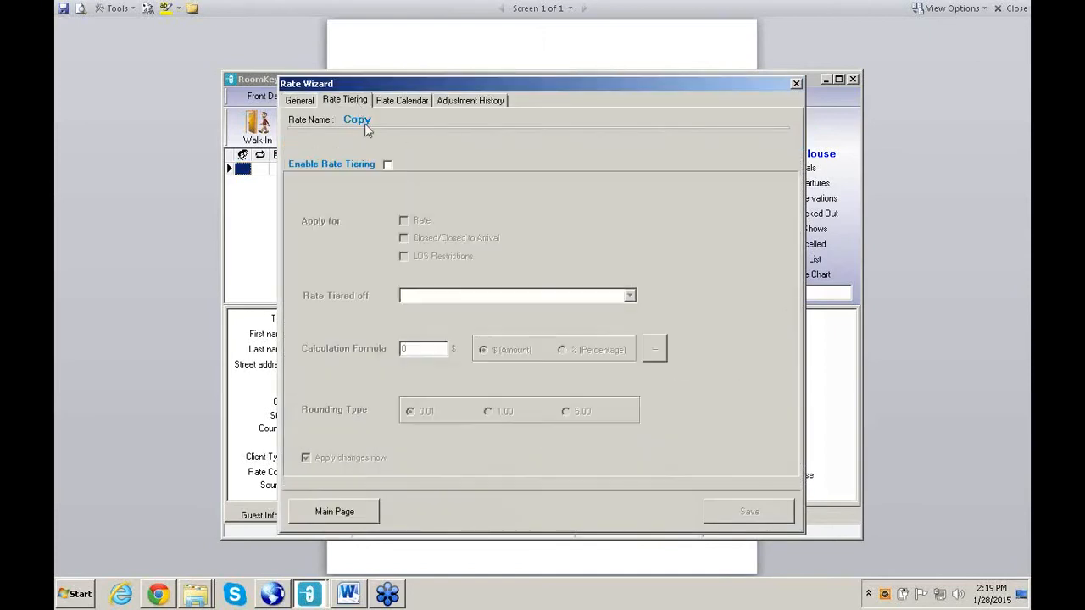
pyautogui.click(388, 165)
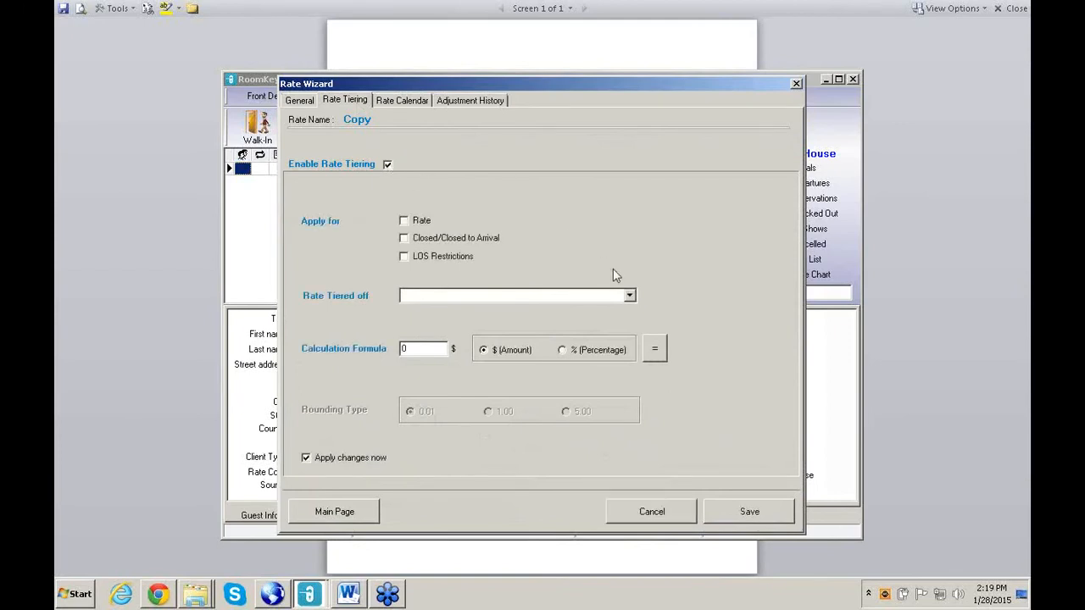
pyautogui.click(630, 297)
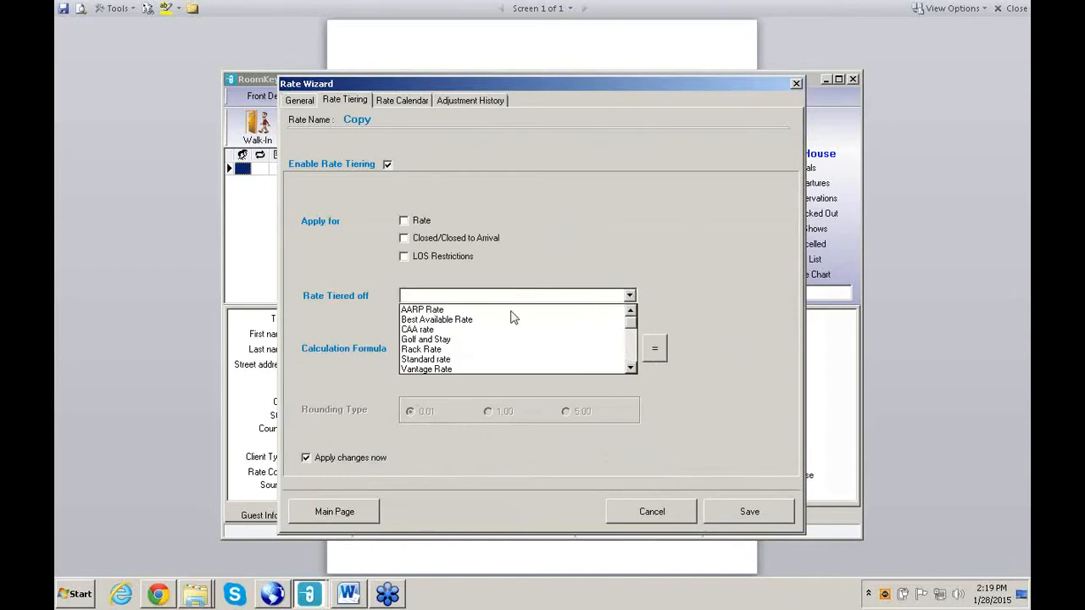
pyautogui.click(439, 360)
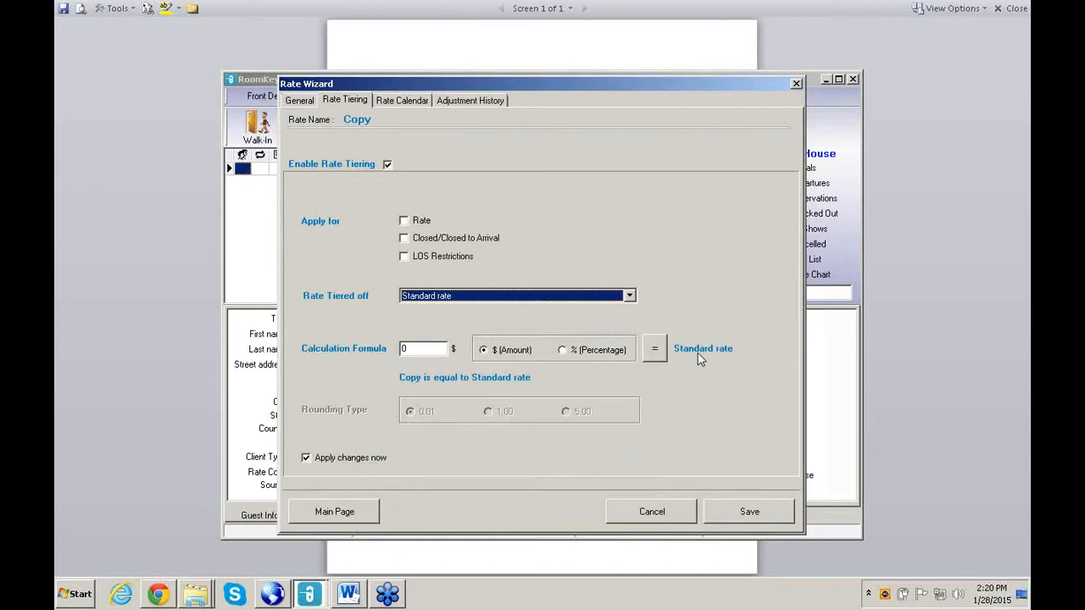
# Step: Apply the Copy rate's tiering to Rate only, save it, and return to the rate list
pyautogui.click(405, 221)
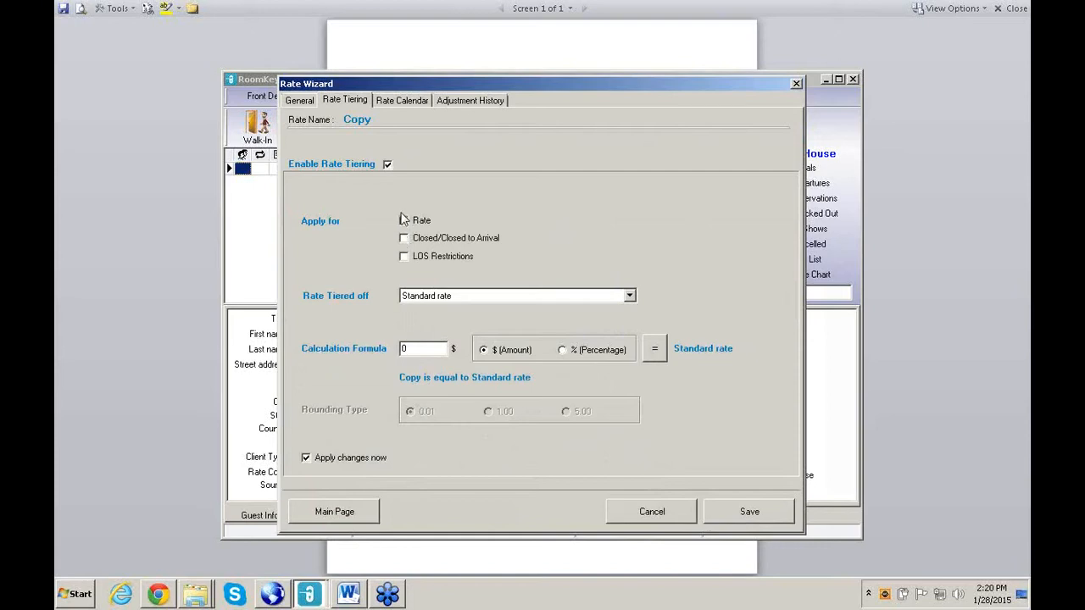
pyautogui.click(405, 221)
pyautogui.click(753, 521)
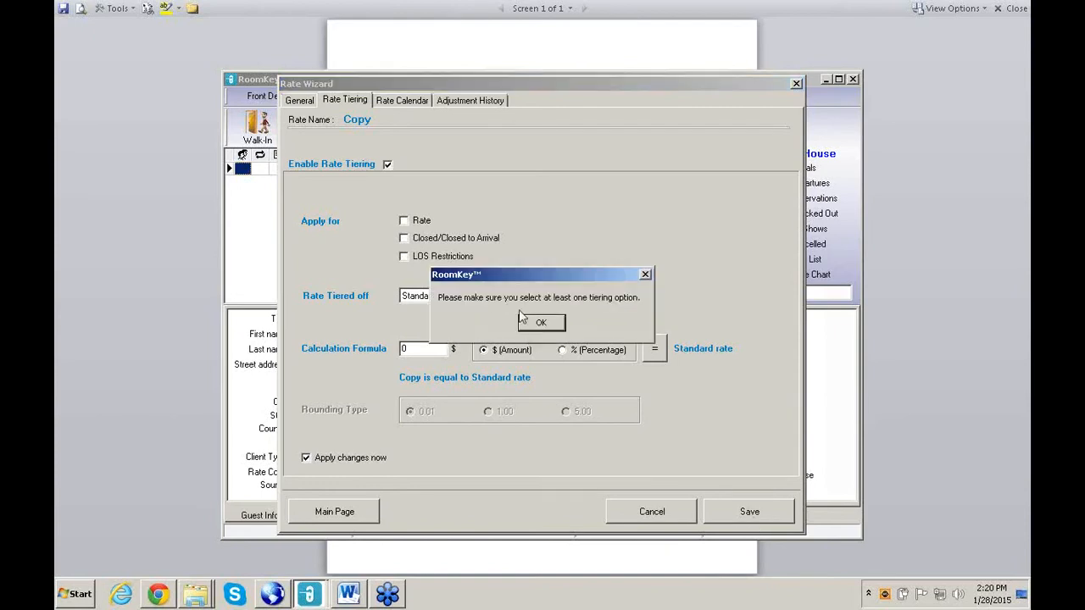
pyautogui.click(557, 326)
pyautogui.click(404, 221)
pyautogui.click(749, 514)
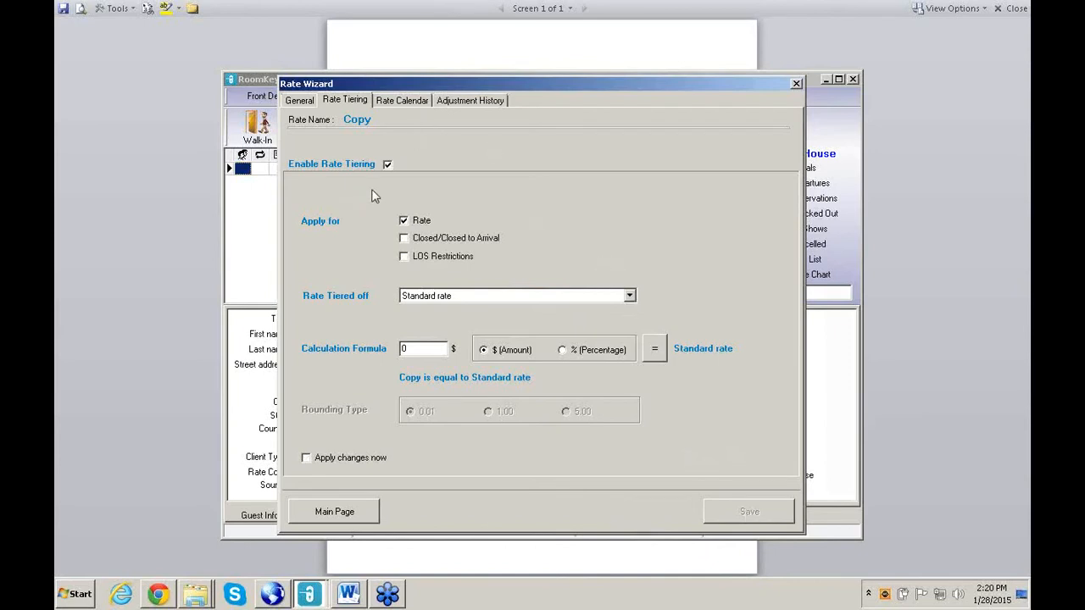
pyautogui.click(337, 514)
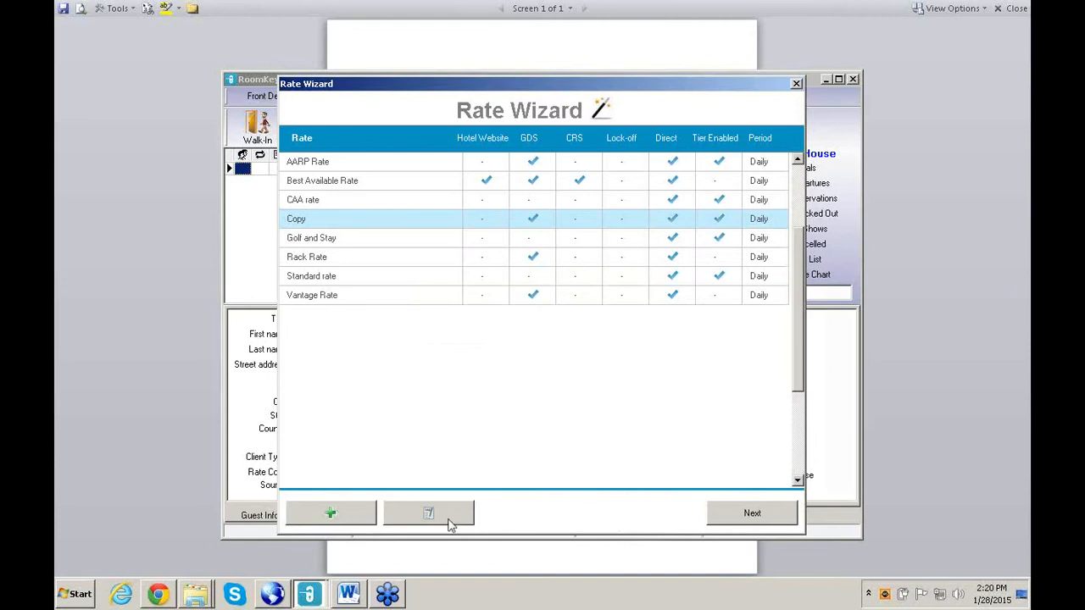
pyautogui.click(839, 412)
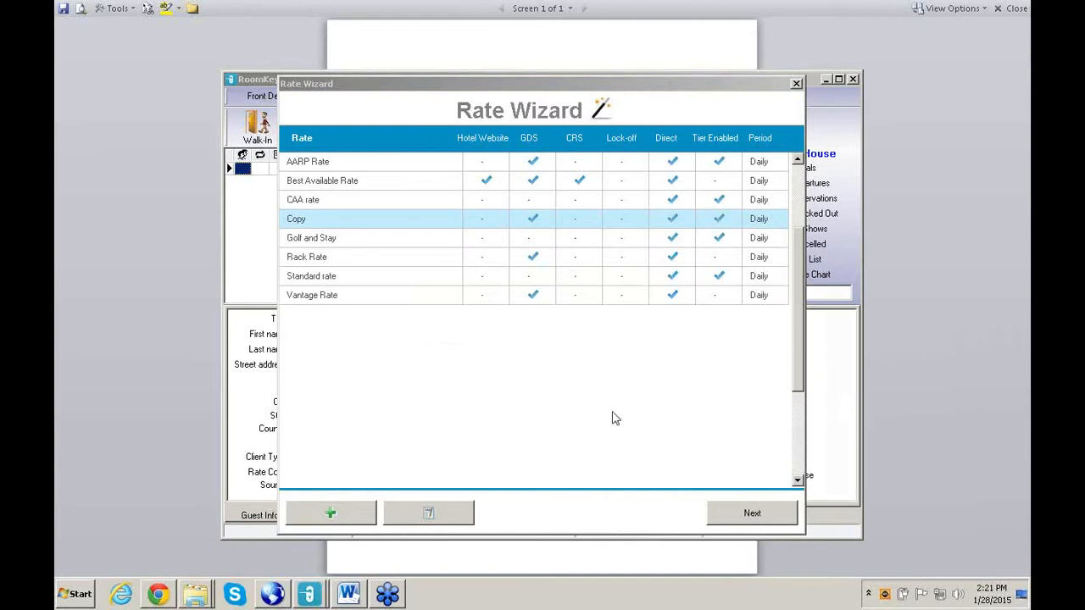
pyautogui.click(322, 181)
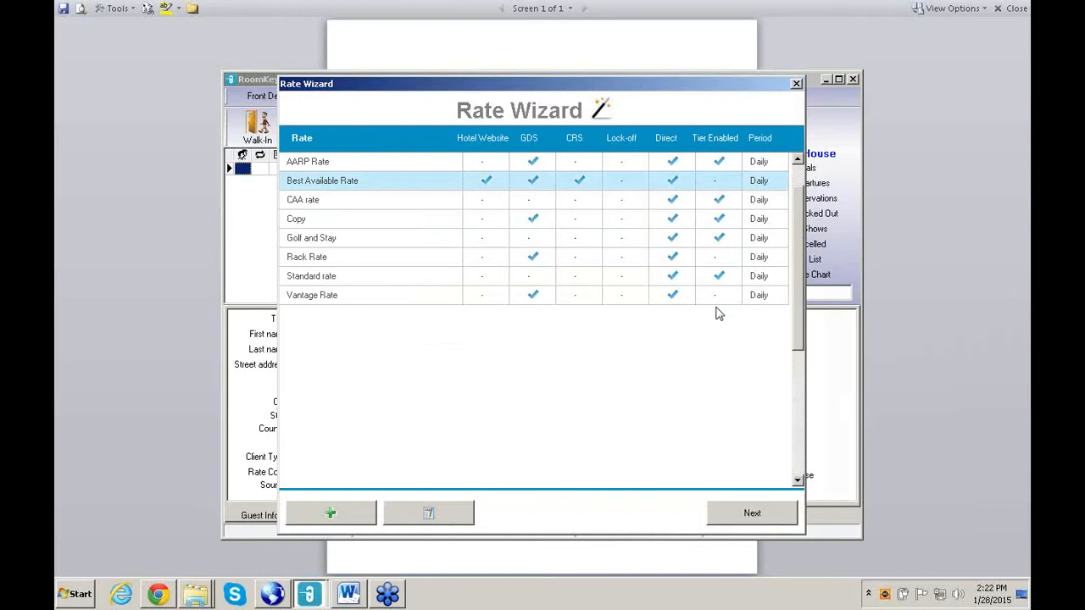
pyautogui.click(997, 307)
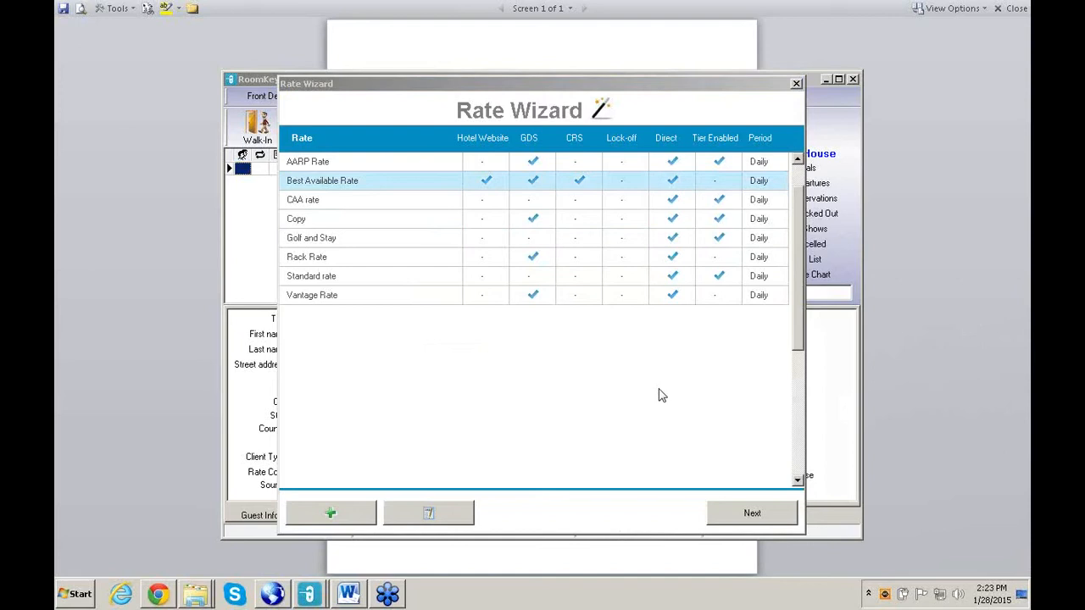
# Step: Open the Golf and Stay rate for editing, disable Direct Hotel, and update the rate
pyautogui.click(362, 246)
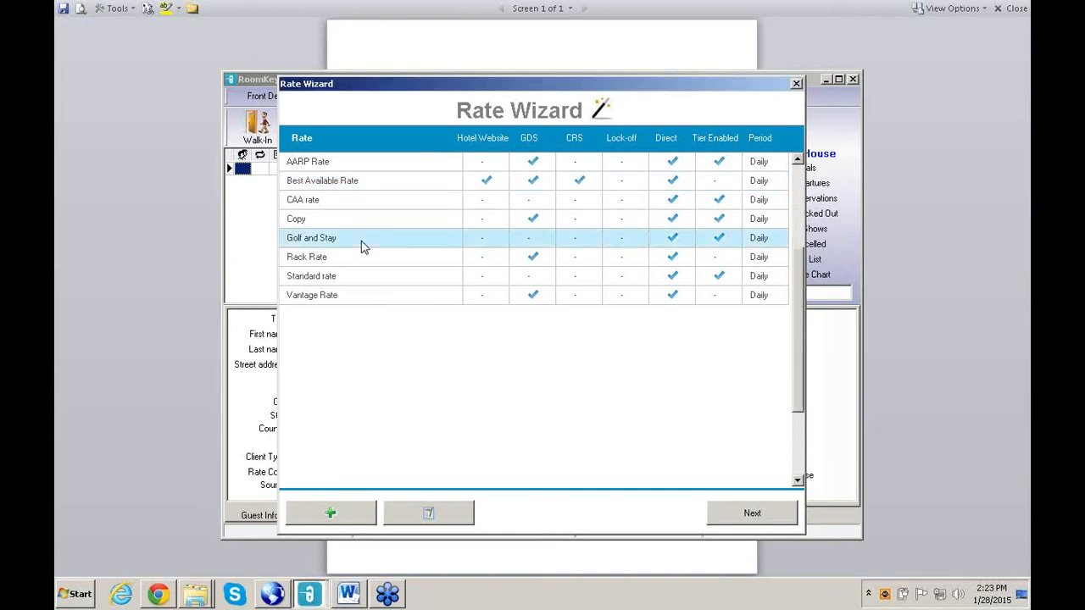
pyautogui.click(437, 514)
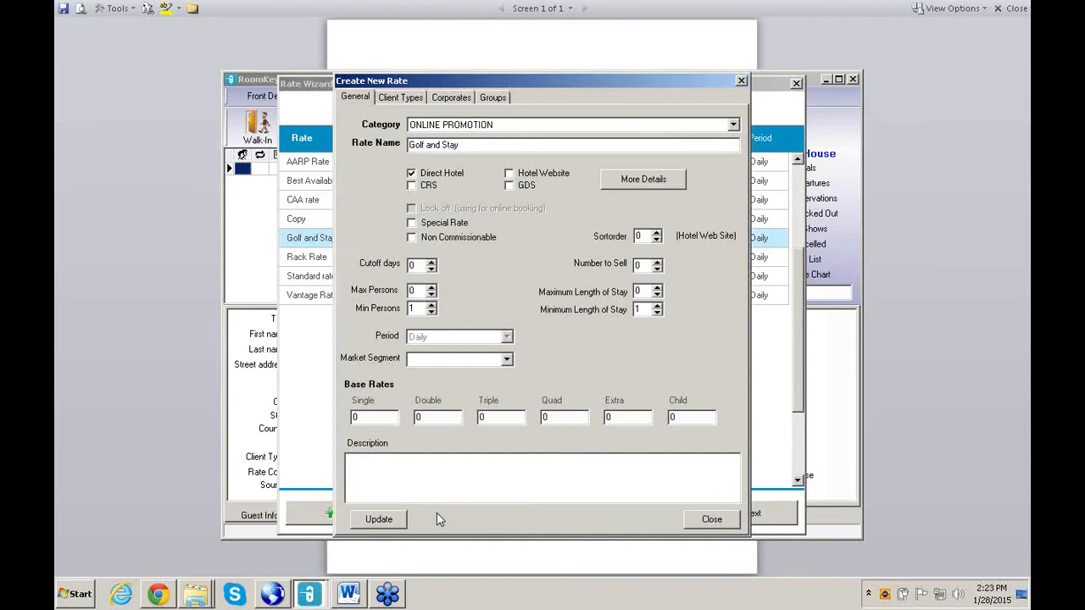
pyautogui.click(412, 174)
pyautogui.click(437, 175)
pyautogui.click(396, 523)
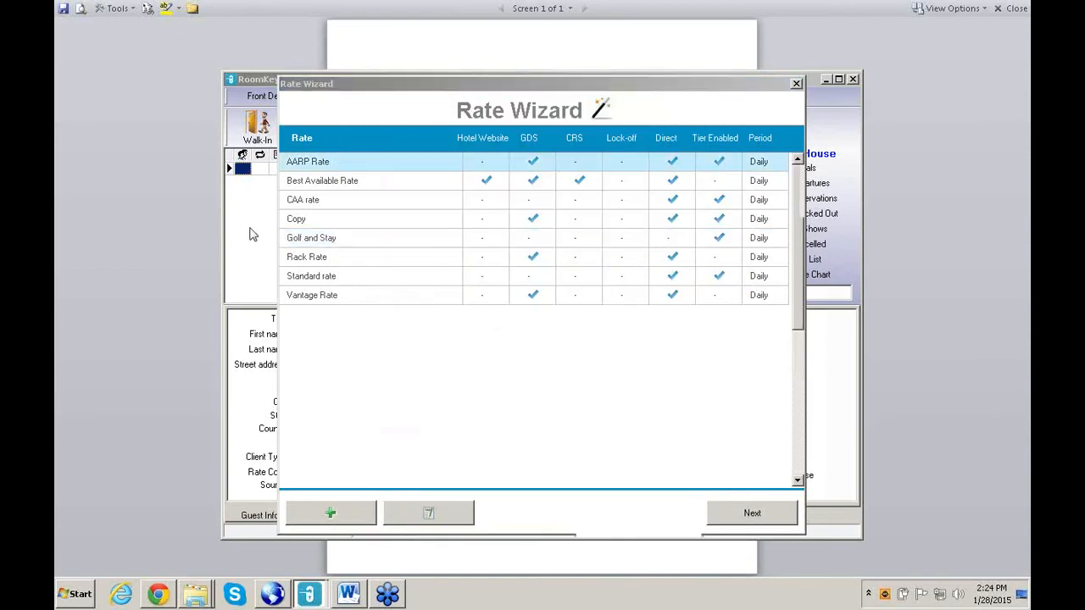
# Step: Rename the Copy rate as "Z-Copy" and update it
pyautogui.click(291, 240)
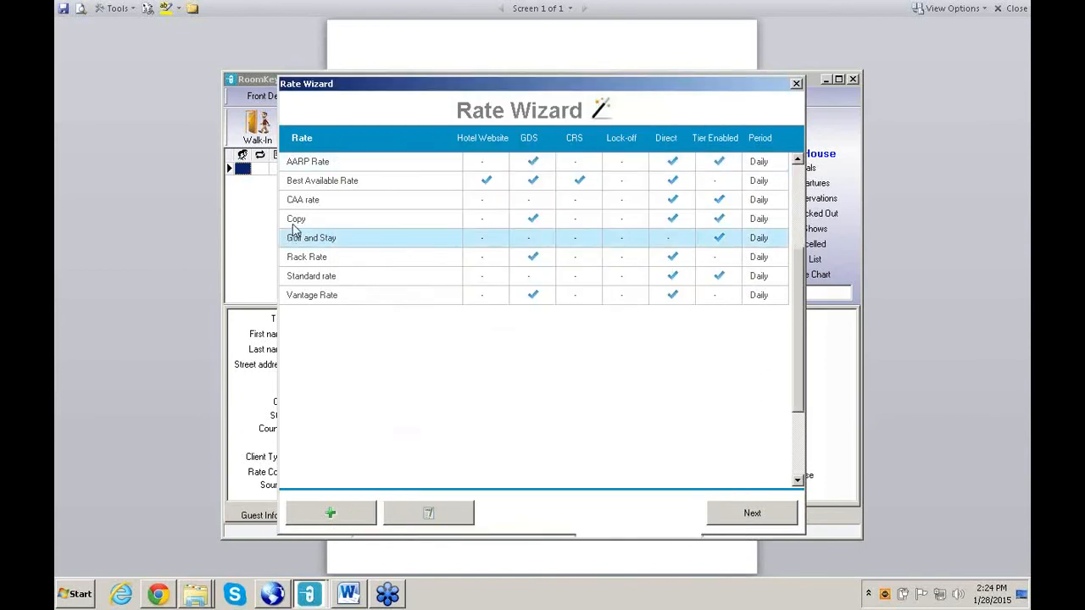
pyautogui.click(294, 223)
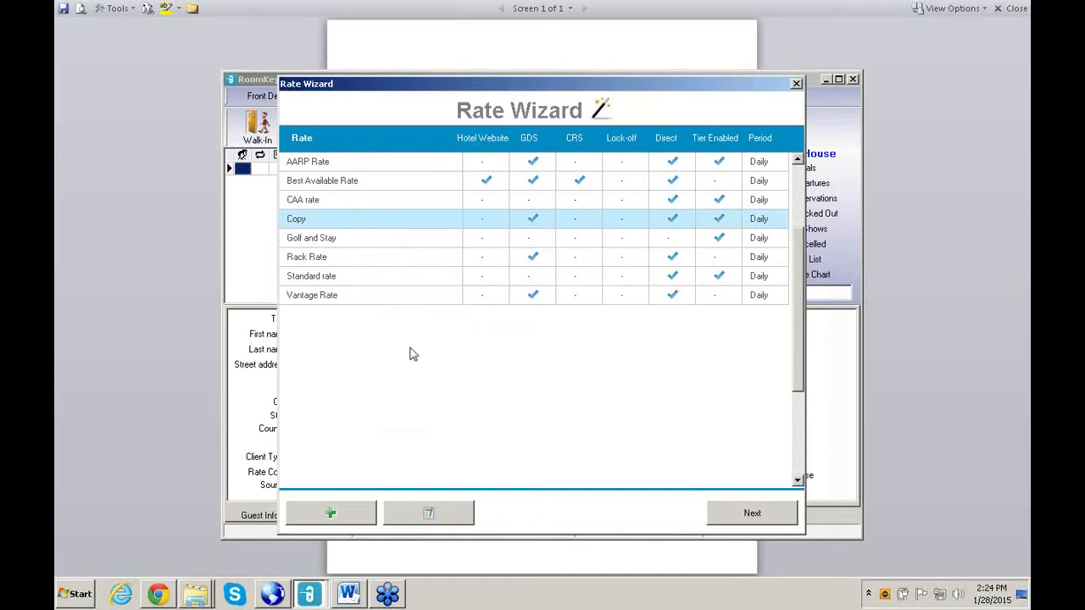
pyautogui.click(447, 517)
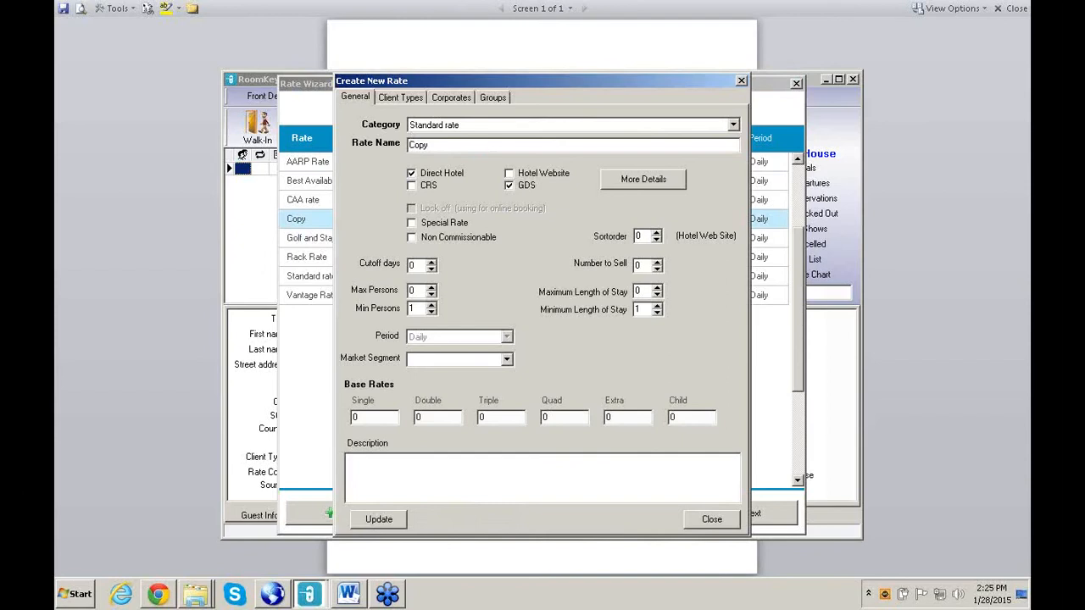
pyautogui.write('Z-')
pyautogui.click(402, 519)
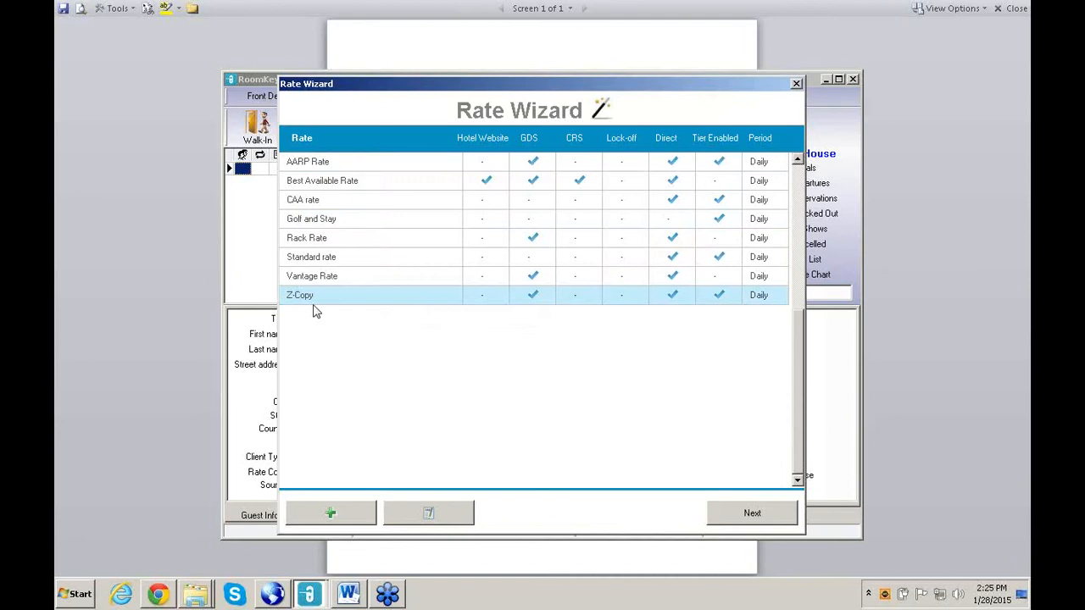
# Step: Rename the Golf and Stay rate as "Z-Golf and Stay" and update it
pyautogui.click(339, 222)
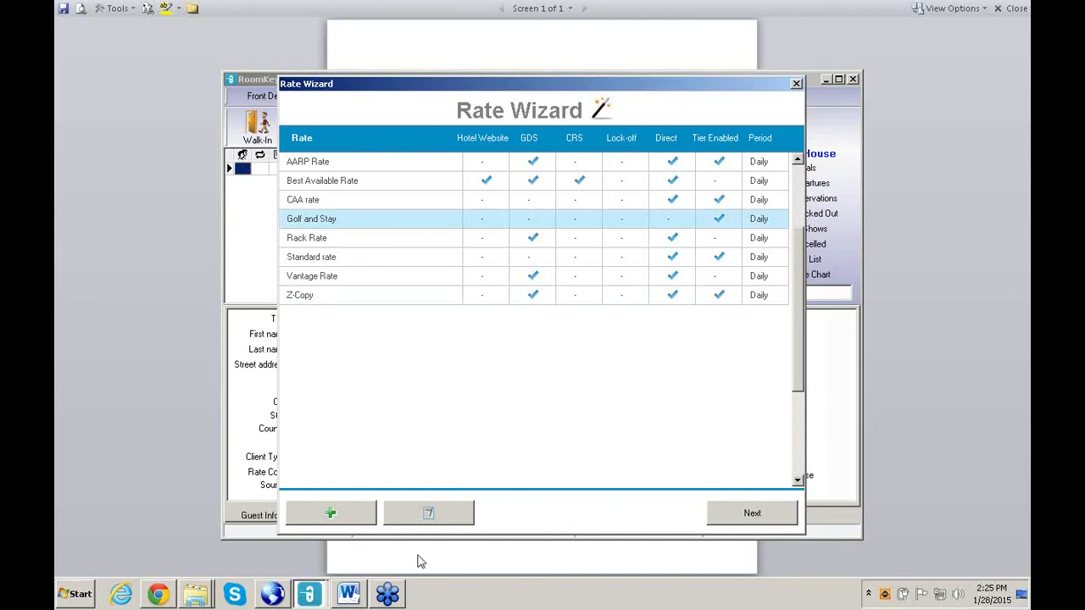
pyautogui.click(444, 516)
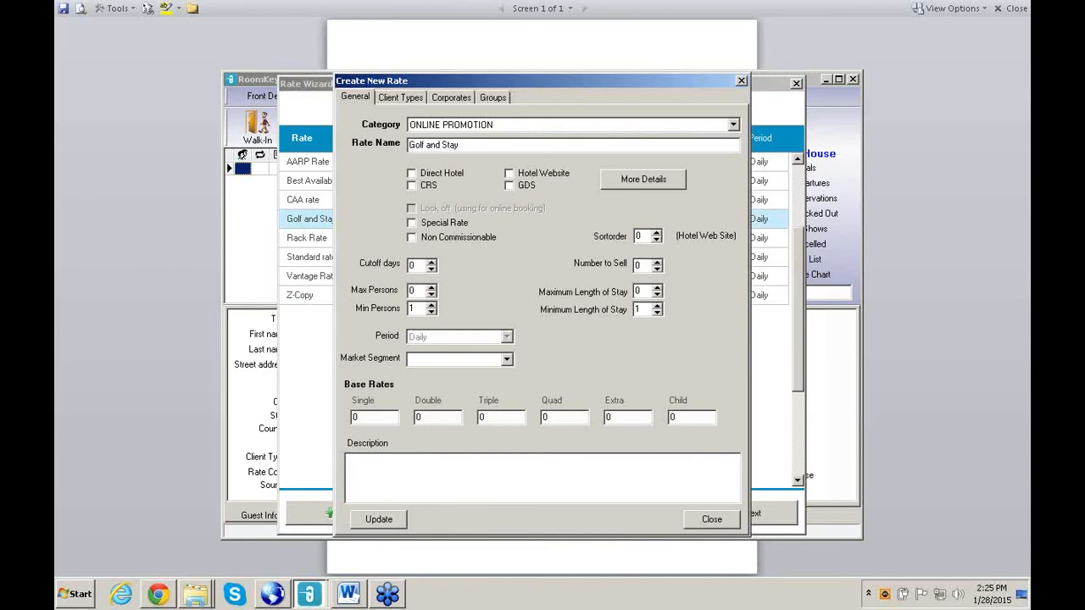
pyautogui.write('Z-')
pyautogui.click(383, 520)
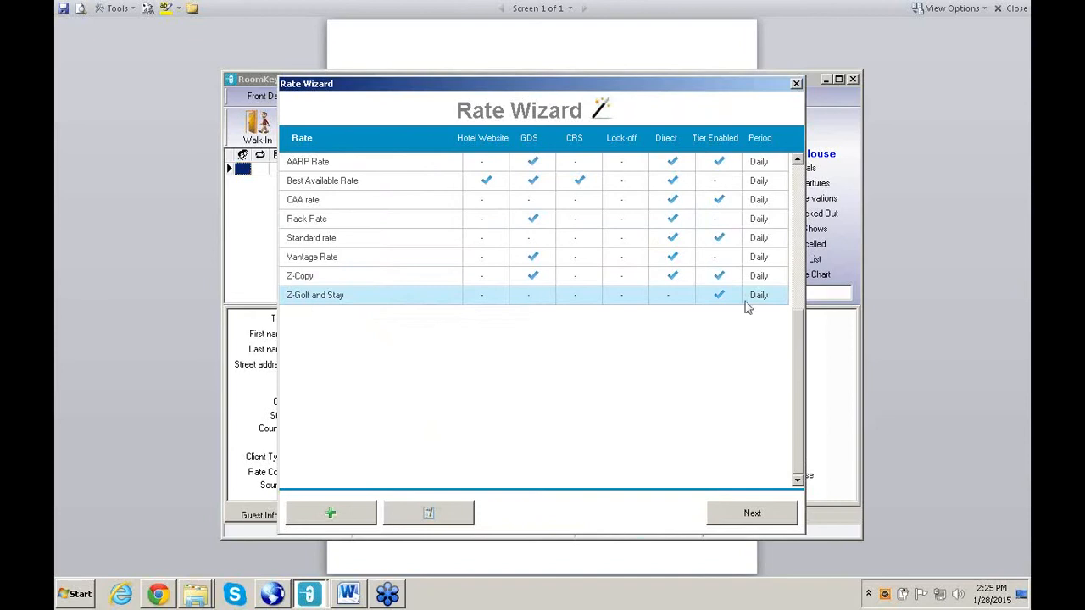
pyautogui.click(892, 314)
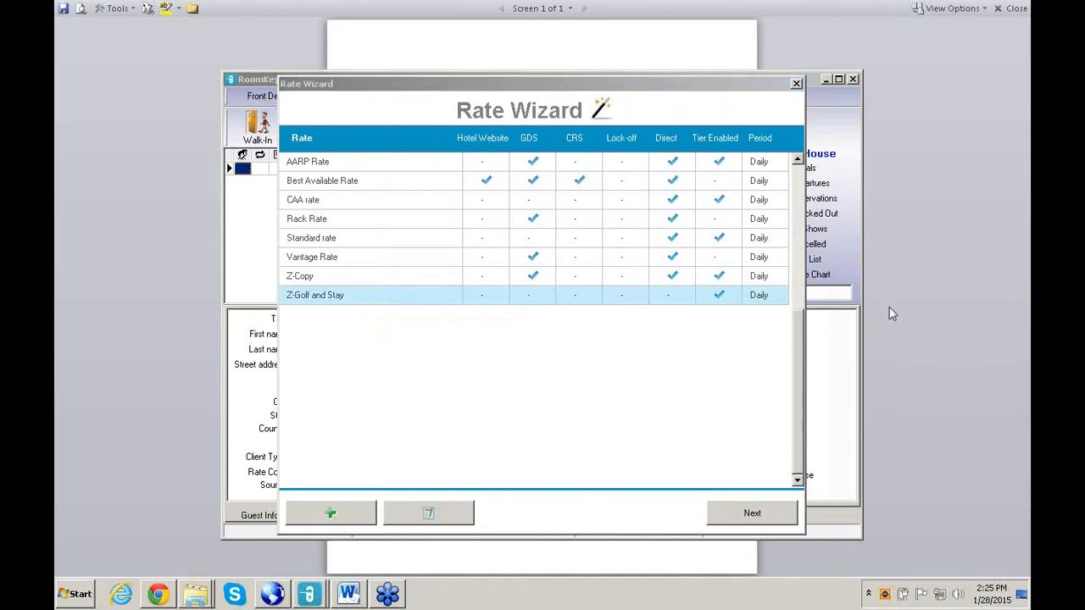